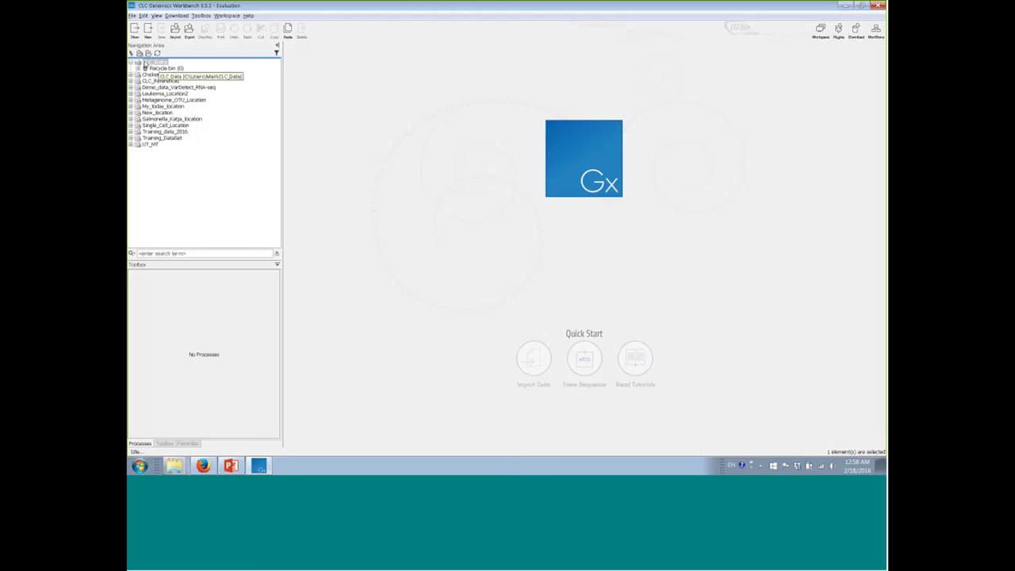
- Create a folder named Today_location in My Documents and add it as a new file location
click(139, 54)
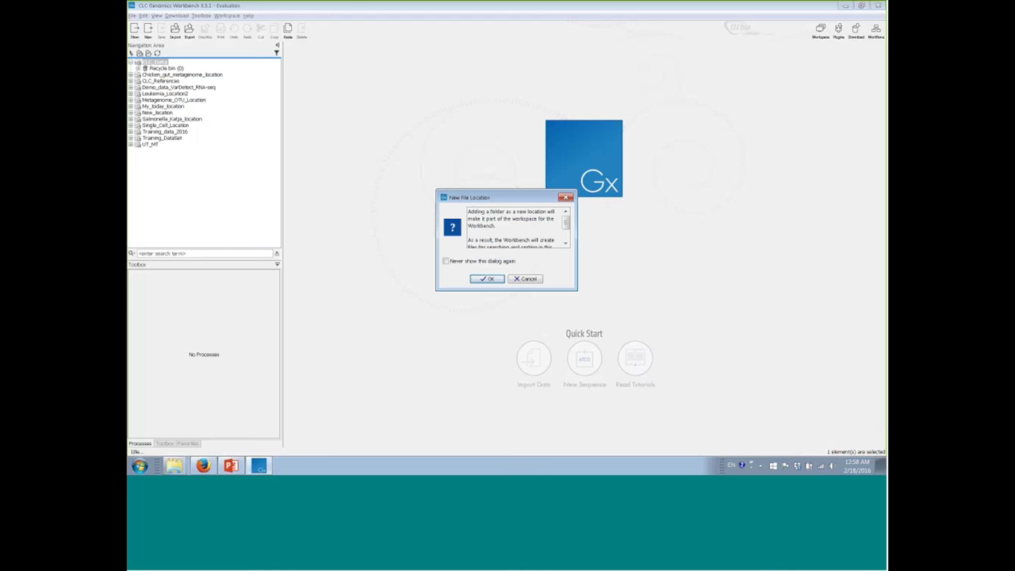
click(486, 279)
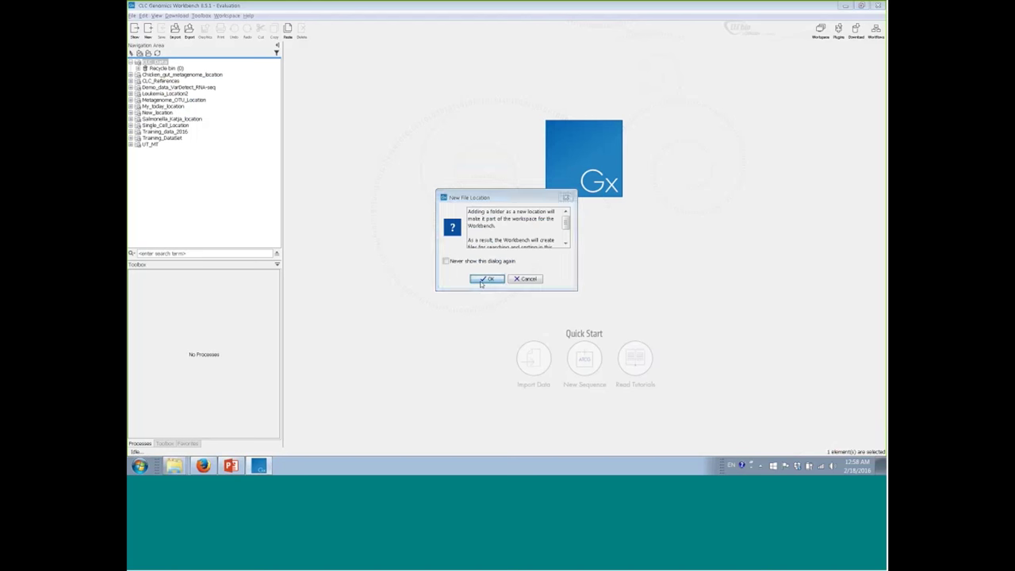
click(596, 161)
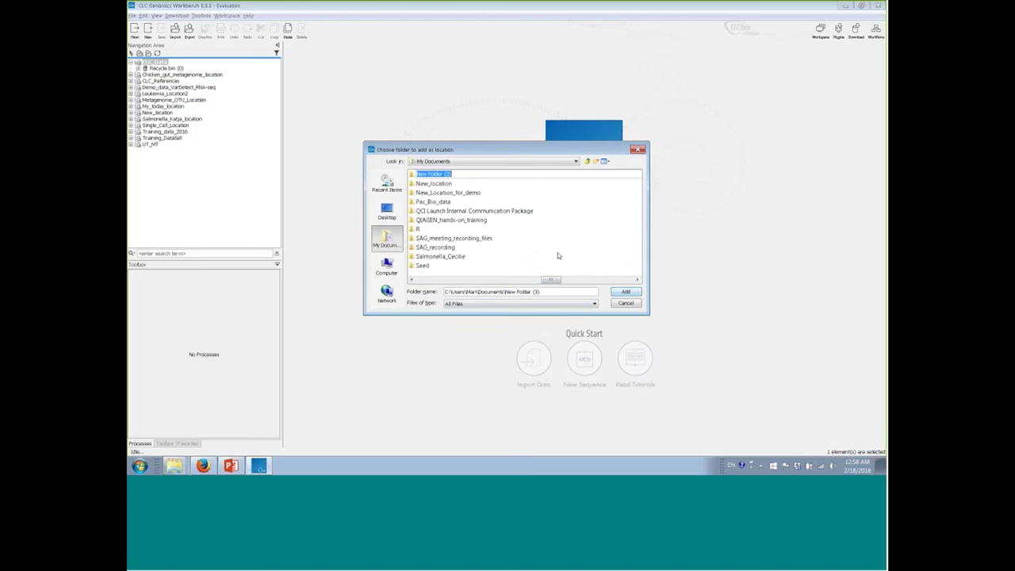
text(Today_location)
key(Return)
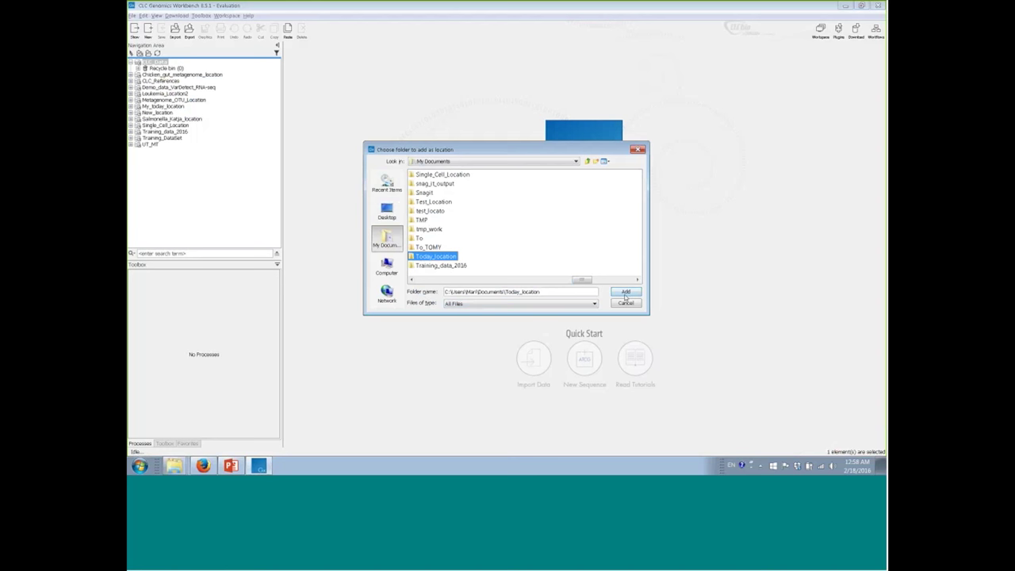
click(626, 293)
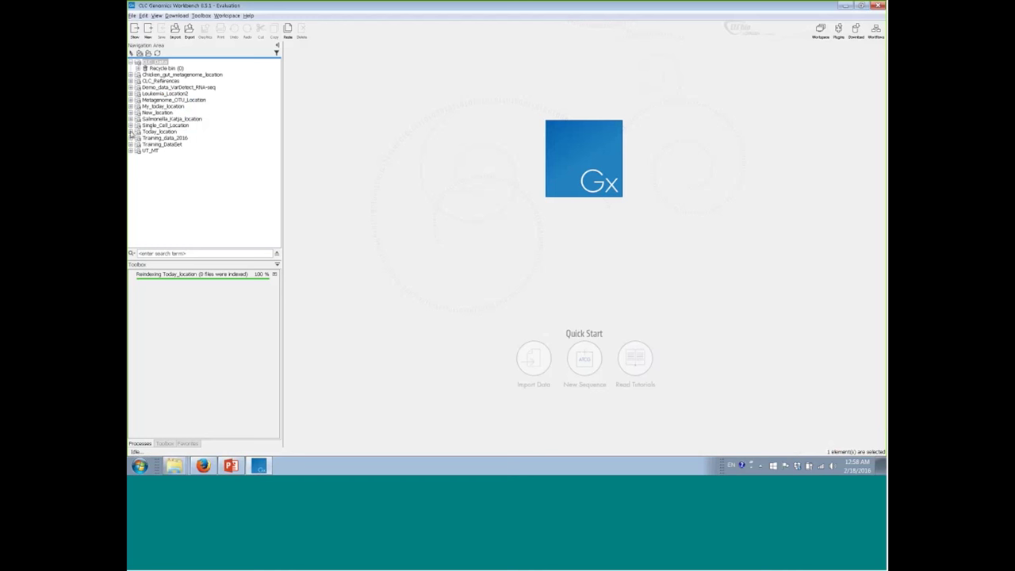
- Expand Today_location to inspect its contents, collapse it again and select the CLC_Data location
click(144, 132)
click(131, 131)
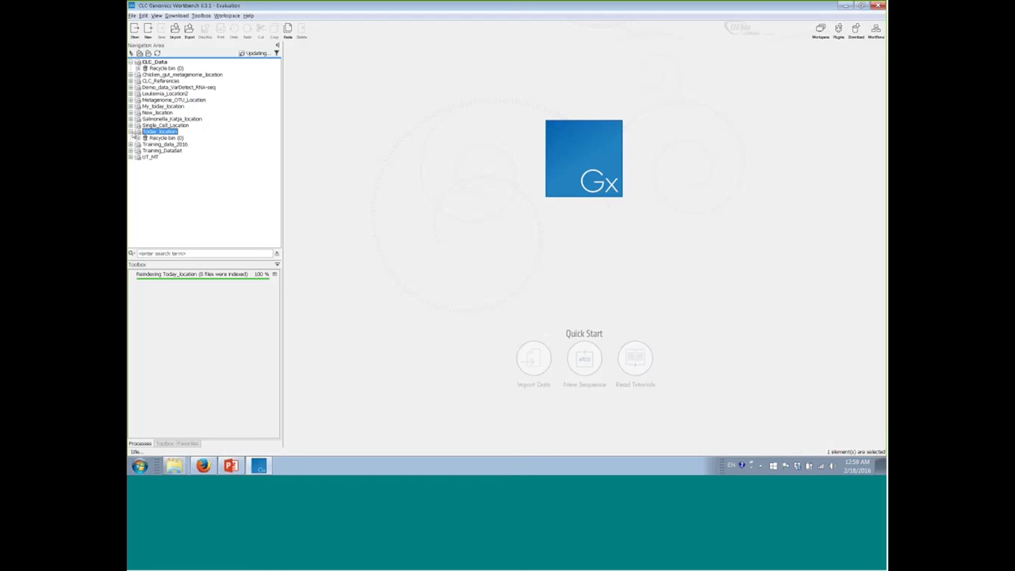
click(131, 132)
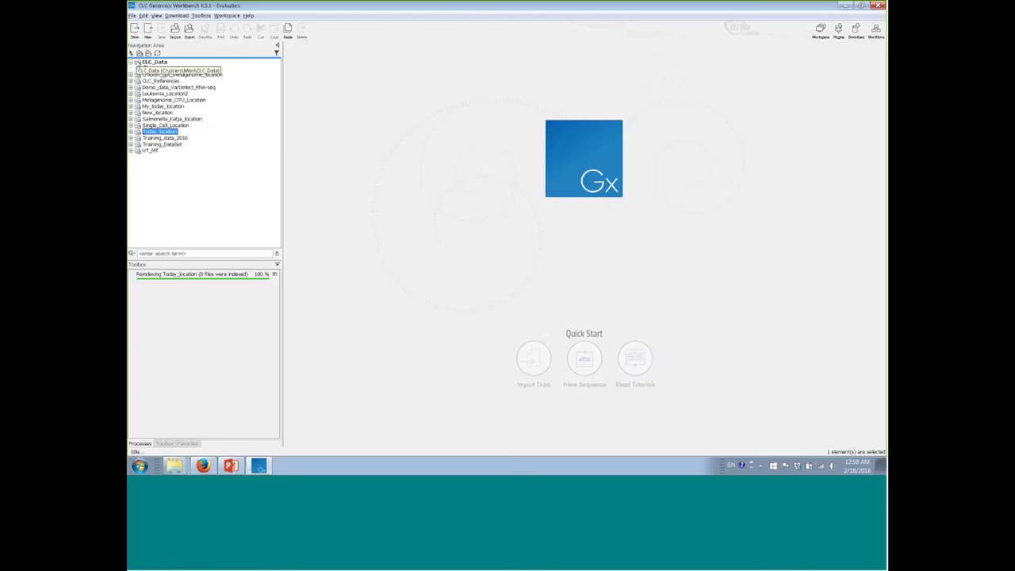
click(141, 62)
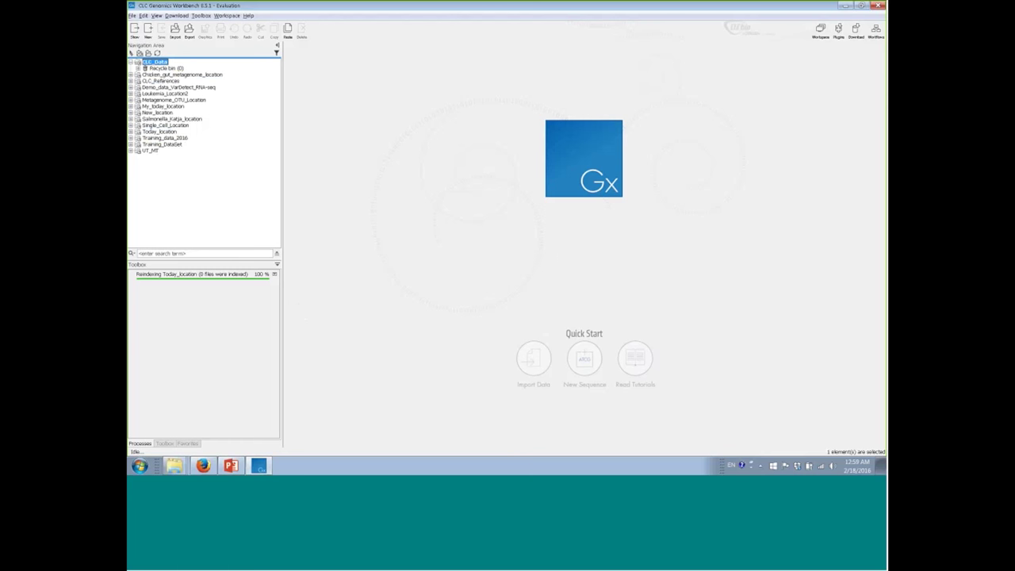
- Switch to PowerPoint, start the slide show from the current slide and advance to the data import slide
click(230, 466)
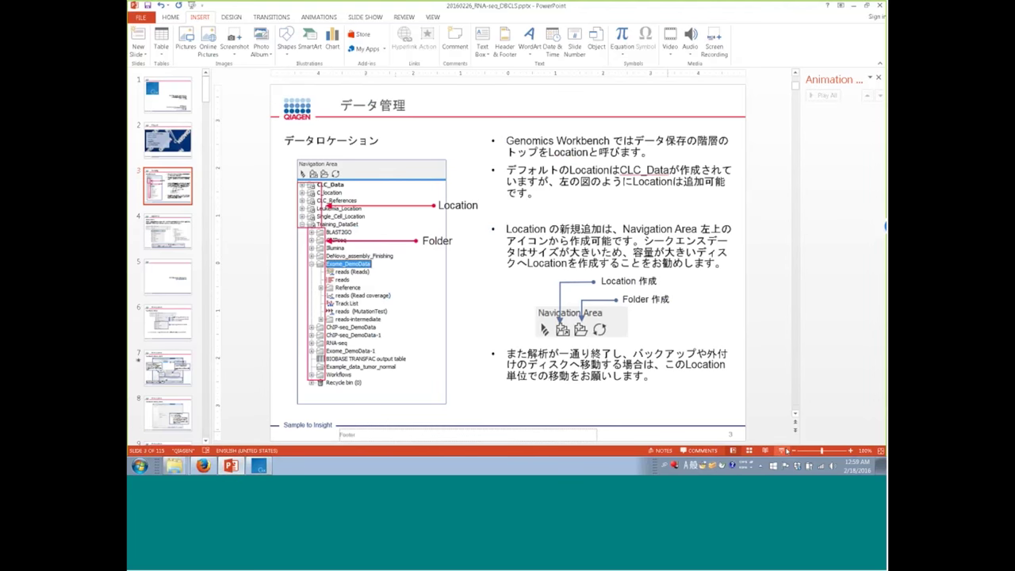
click(783, 451)
key(Right)
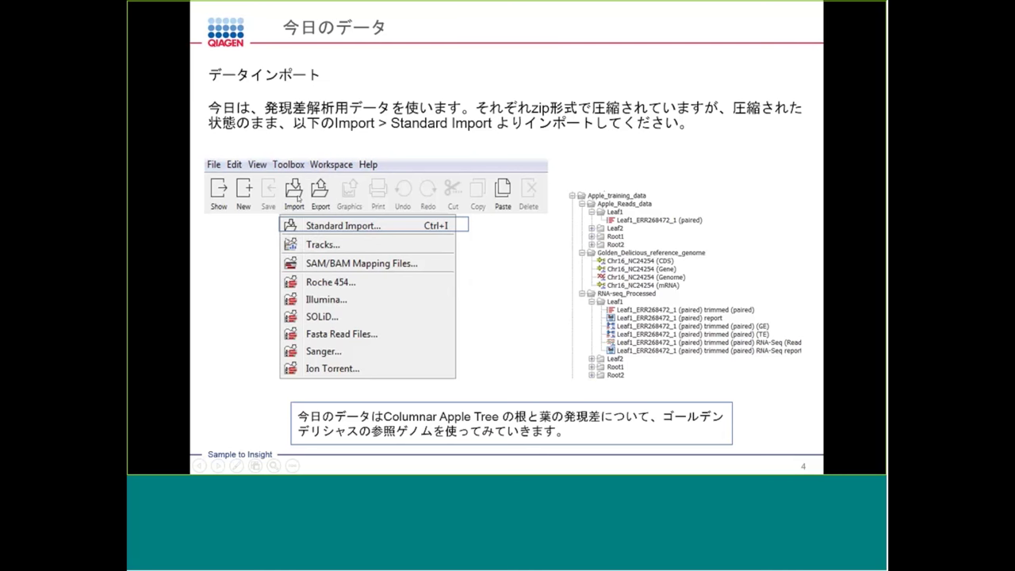
- Return to CLC Genomics Workbench and import Apple_training_data.zip from Togo_AJACS_training with Standard Import, saving it in CLC_Data
key(alt+Tab)
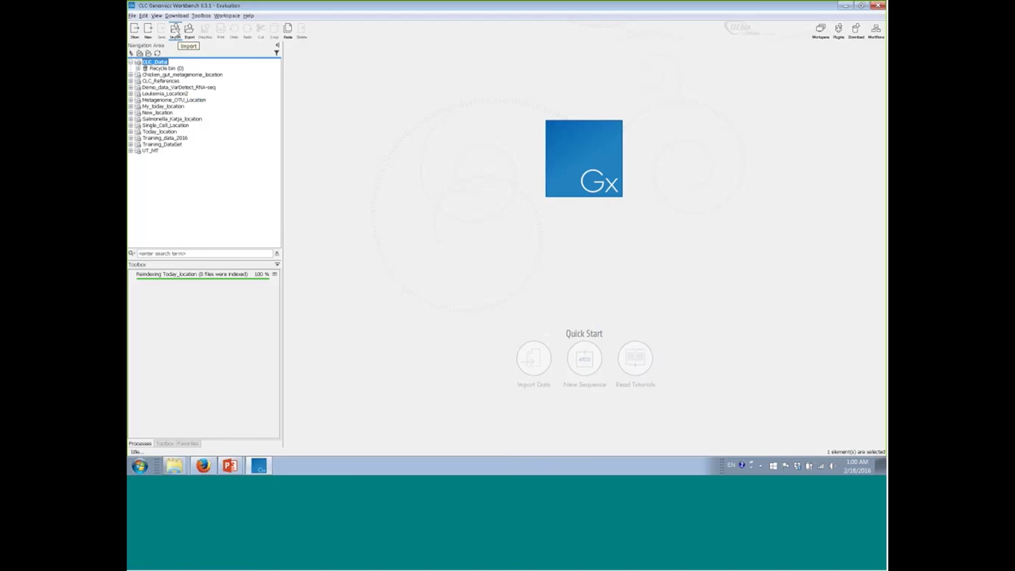
click(174, 32)
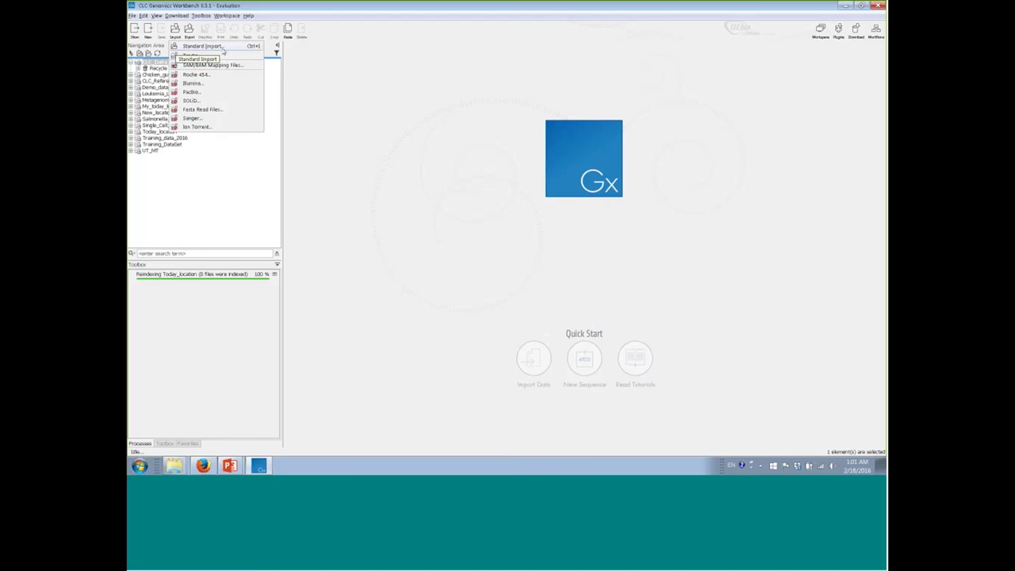
click(222, 48)
double_click(441, 142)
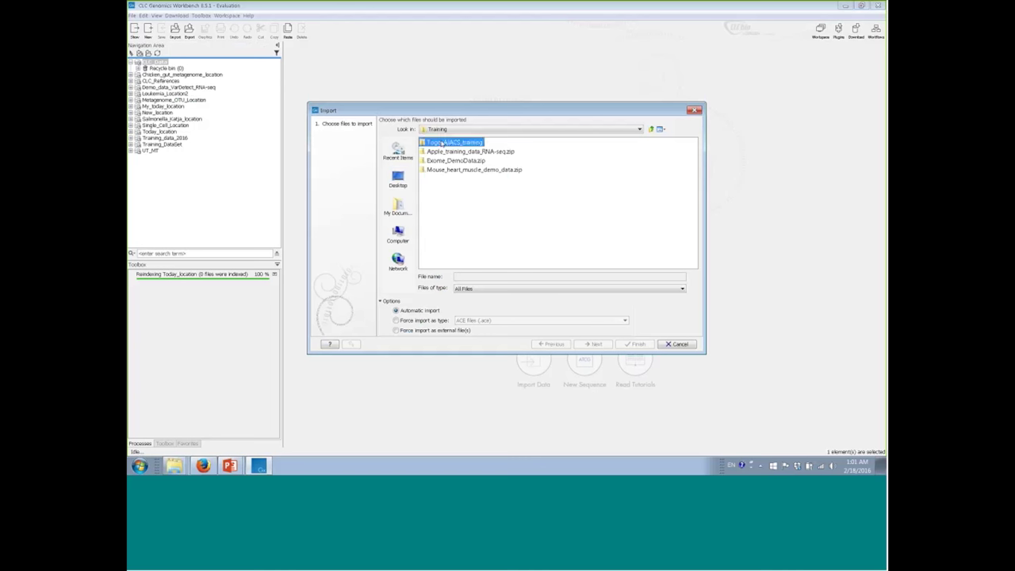
click(433, 145)
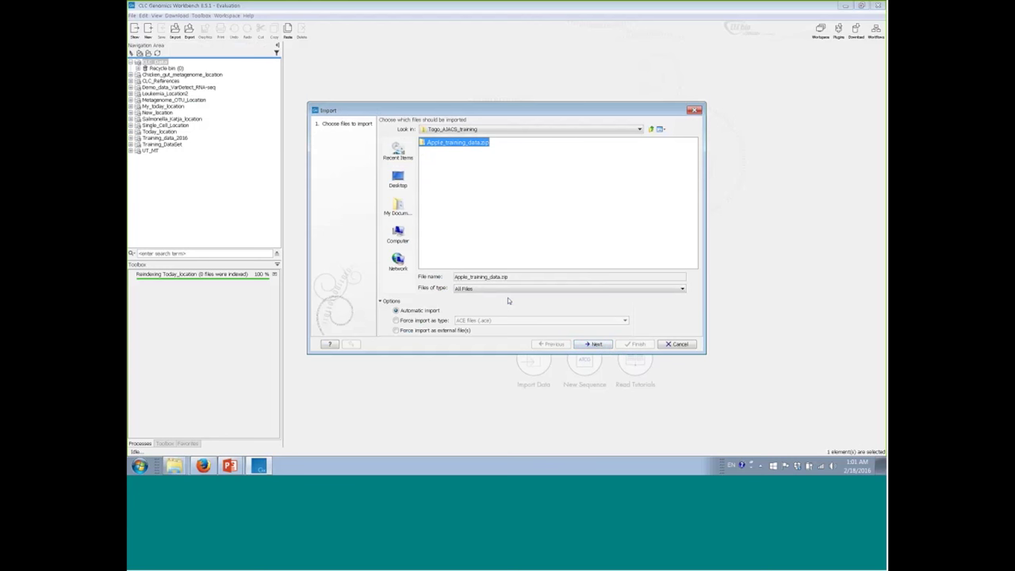
click(597, 345)
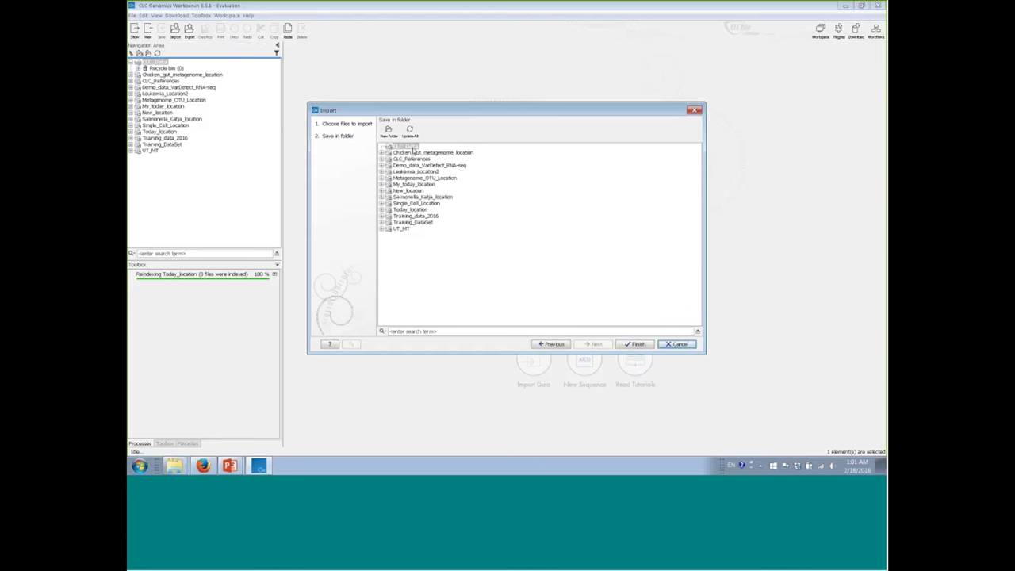
click(625, 345)
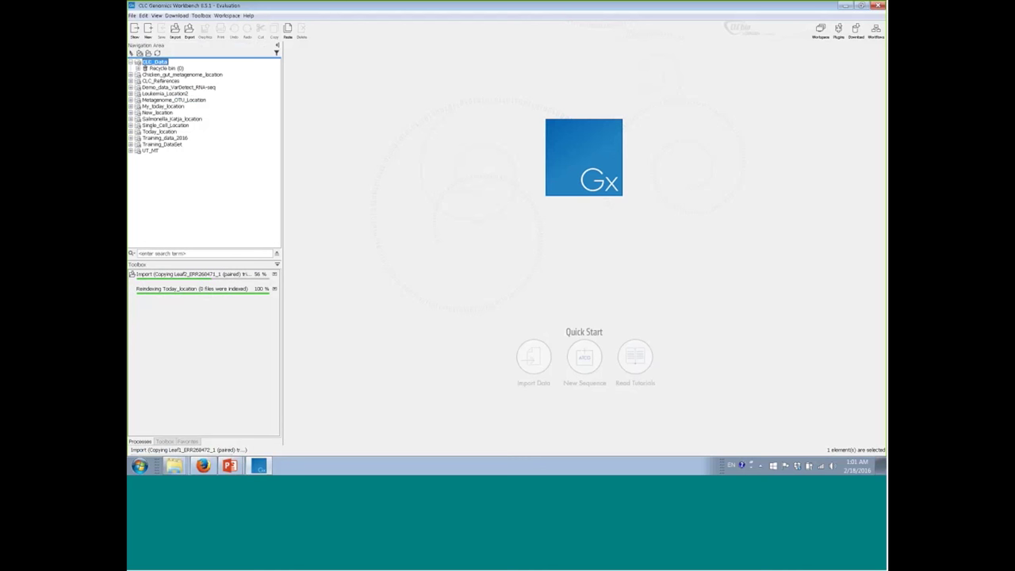
- Review the data import slide in the PowerPoint slide show and return to CLC Genomics Workbench
mouse_move(229, 467)
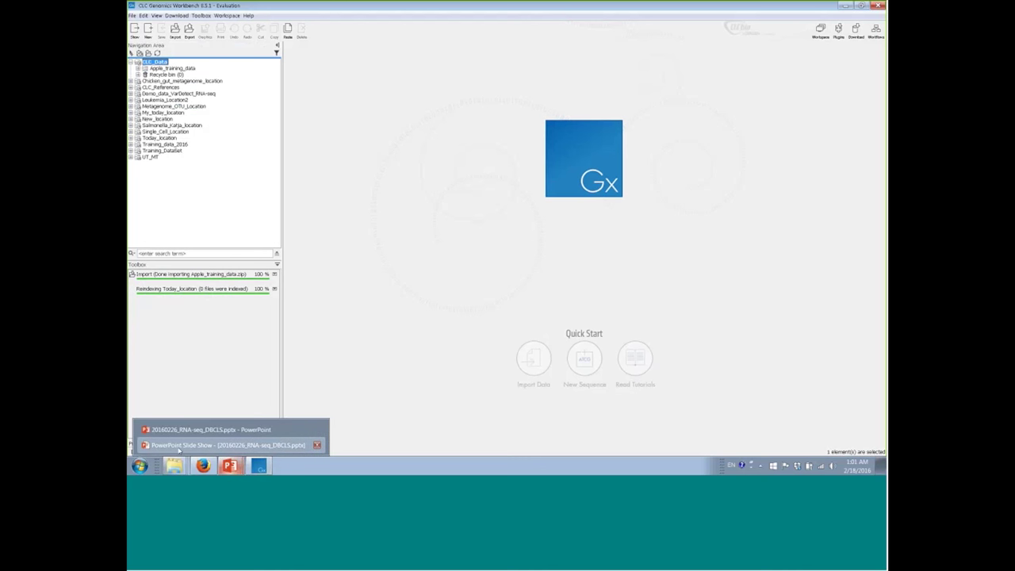
click(179, 446)
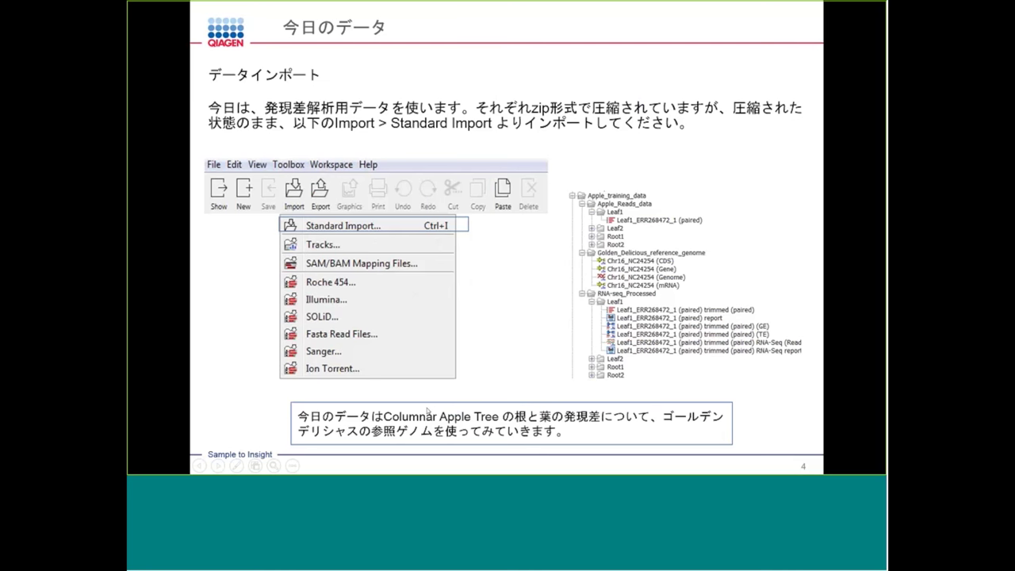
key(alt+Tab)
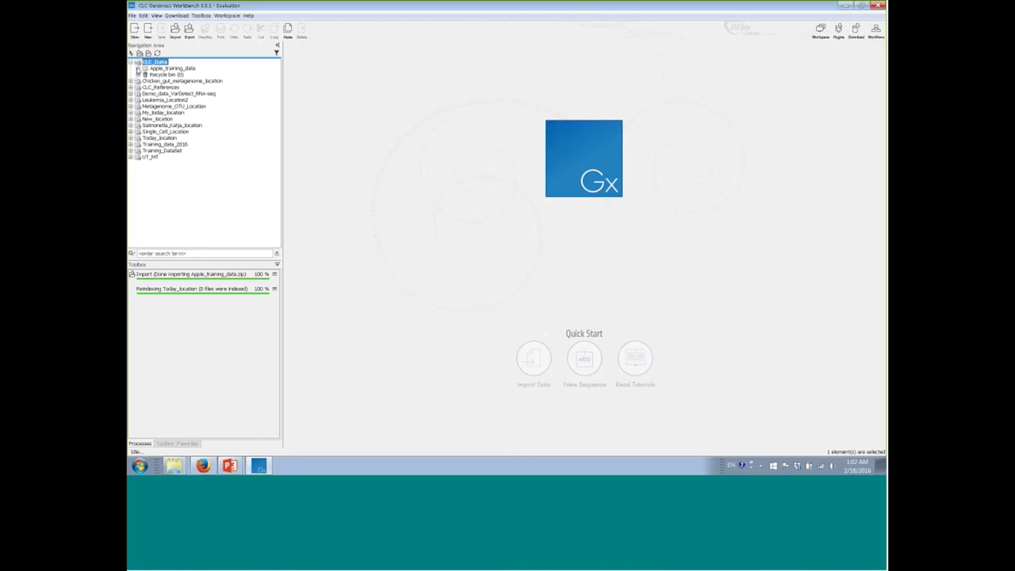
- Expand Apple_training_data and Apple_Reads_data to show the paired reads in Leaf1, Leaf2, Root1 and Root2
click(179, 68)
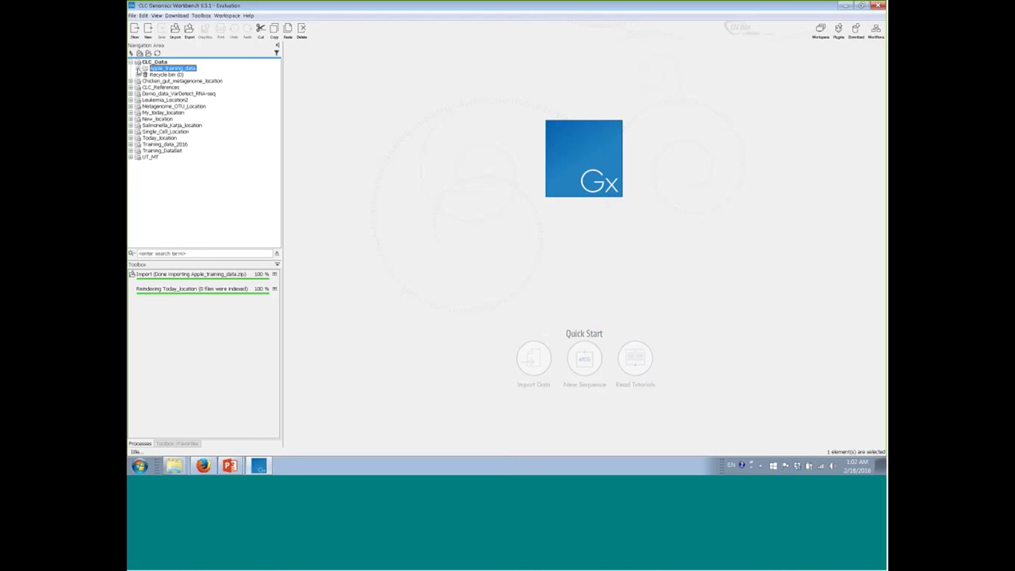
click(139, 69)
click(178, 75)
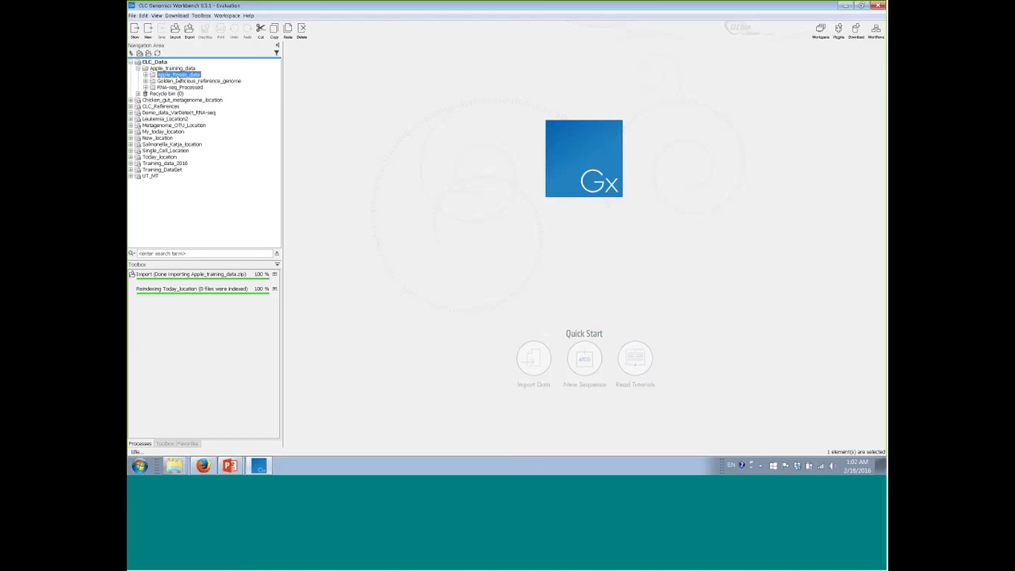
click(145, 75)
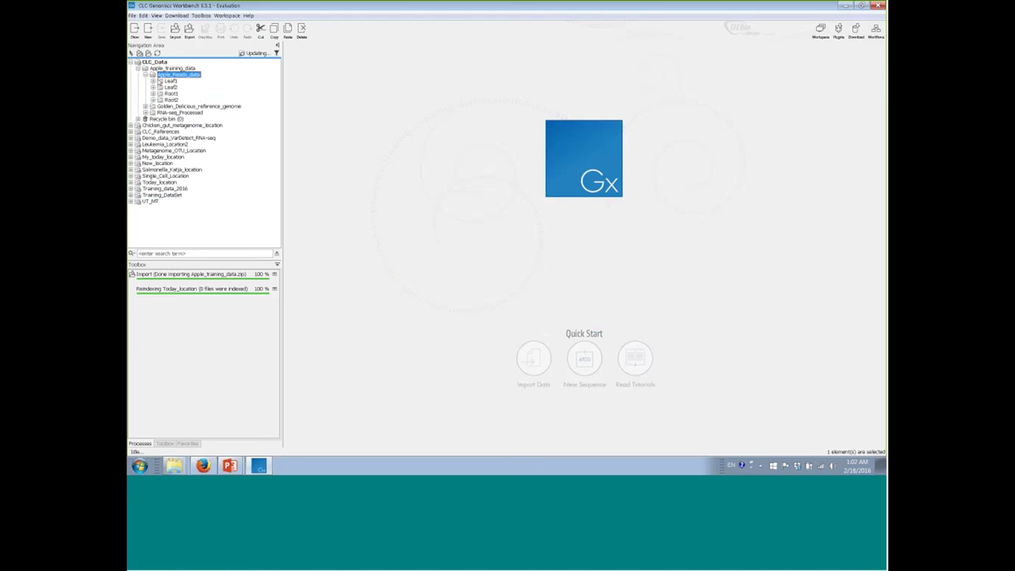
click(152, 81)
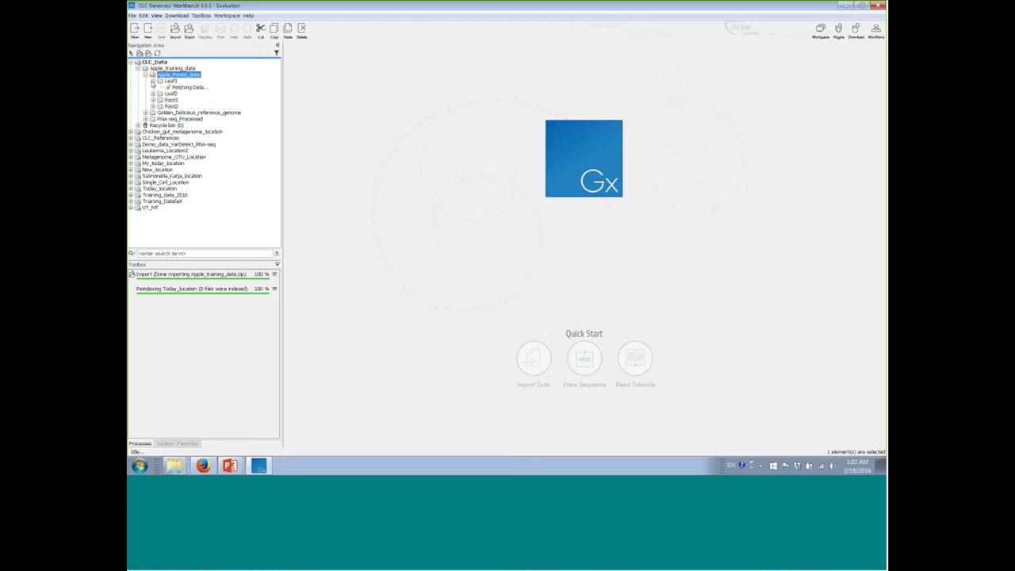
click(153, 94)
click(153, 106)
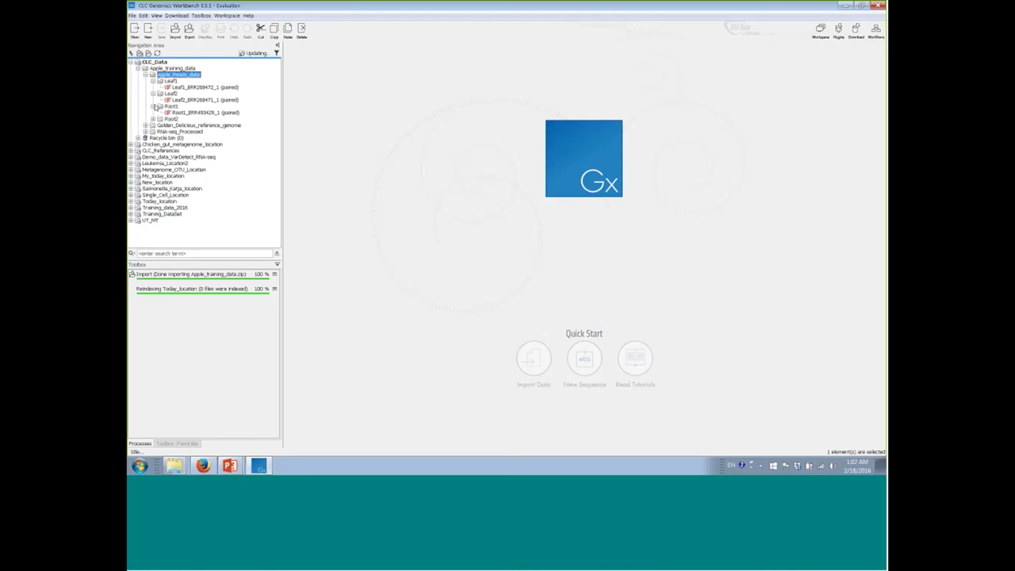
click(153, 119)
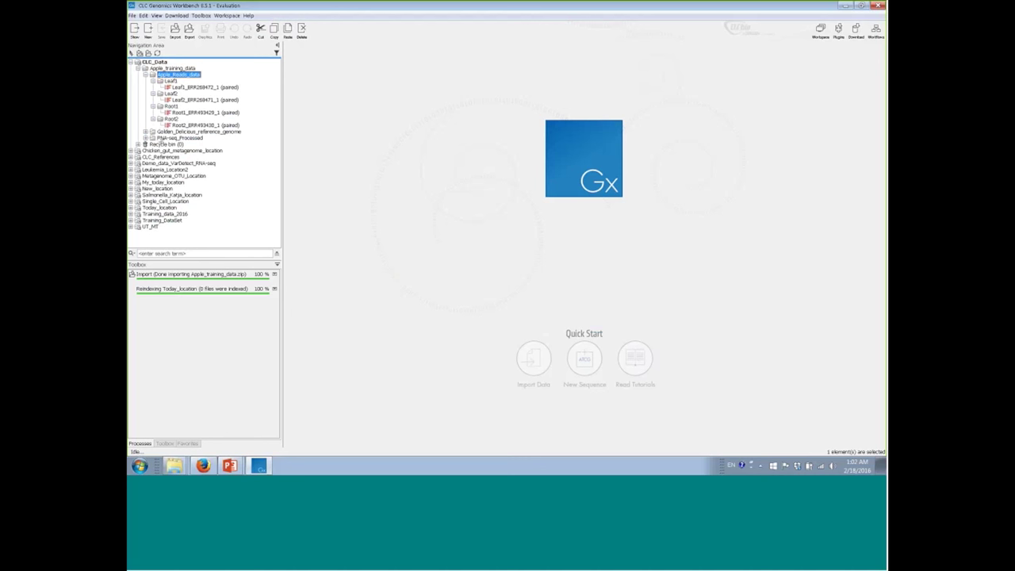
- Select the Golden_Delicious_reference_genome folder and expand it to show its reference tracks
ctrl+click(162, 132)
click(167, 132)
click(145, 133)
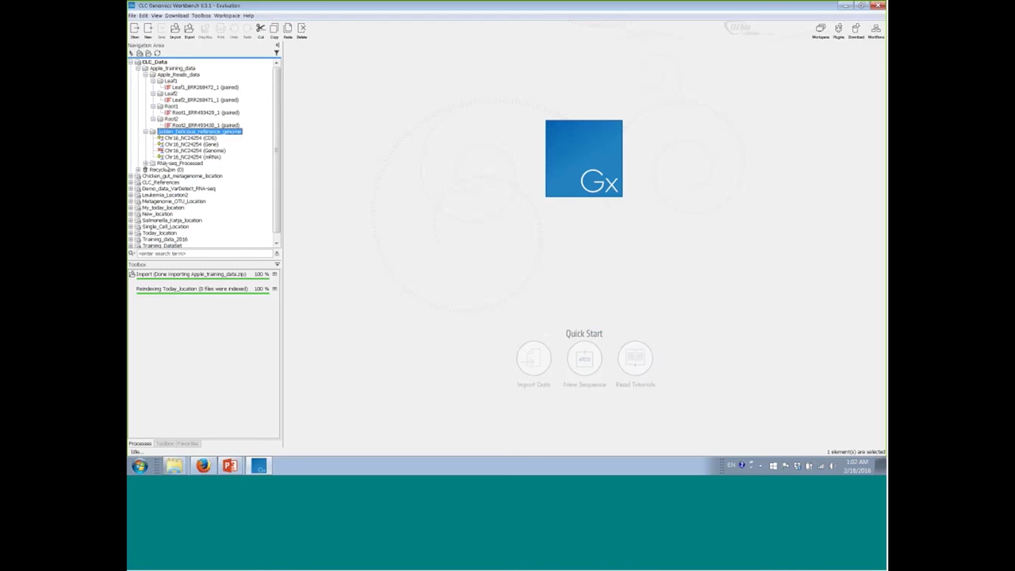
- Expand the RNA-seq_Processed folder, inspect the files in its Leaf1 subfolder and collapse that subfolder again
click(145, 163)
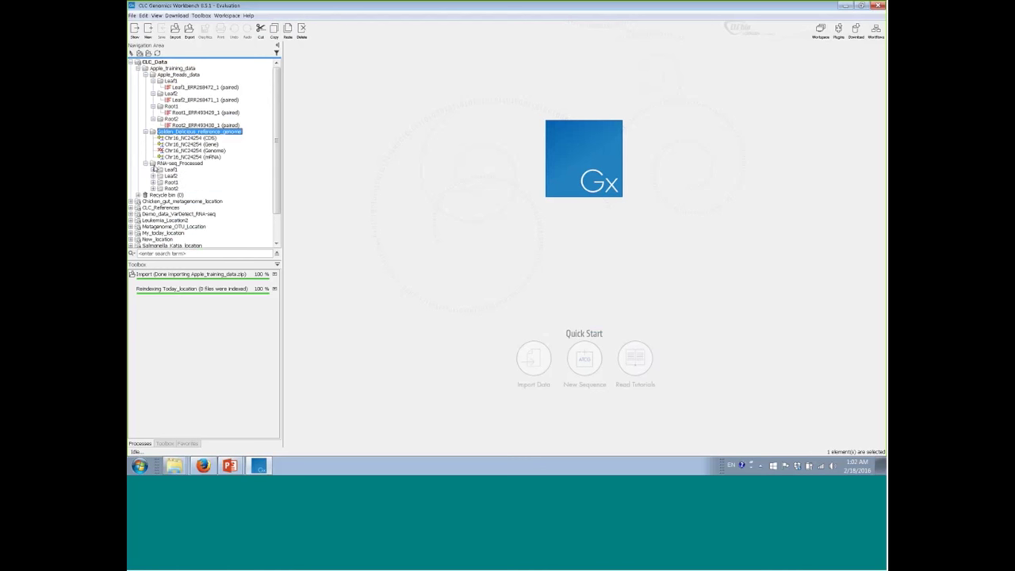
click(153, 170)
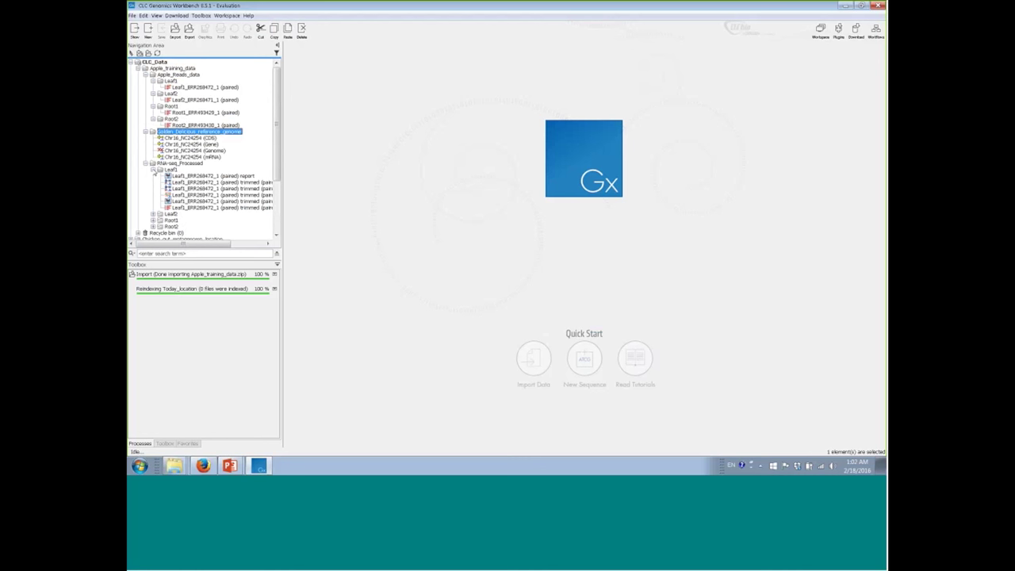
click(153, 170)
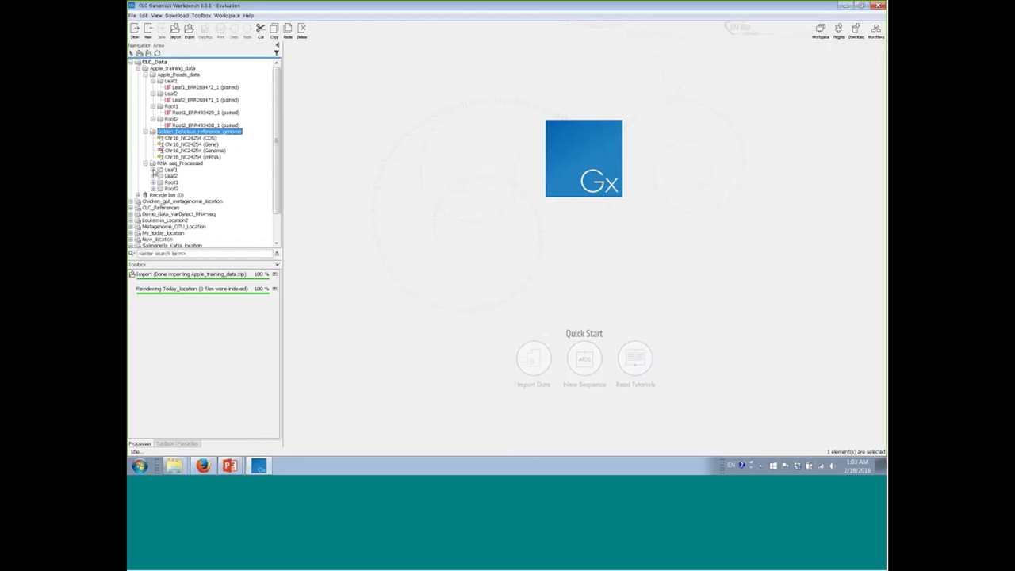
click(153, 170)
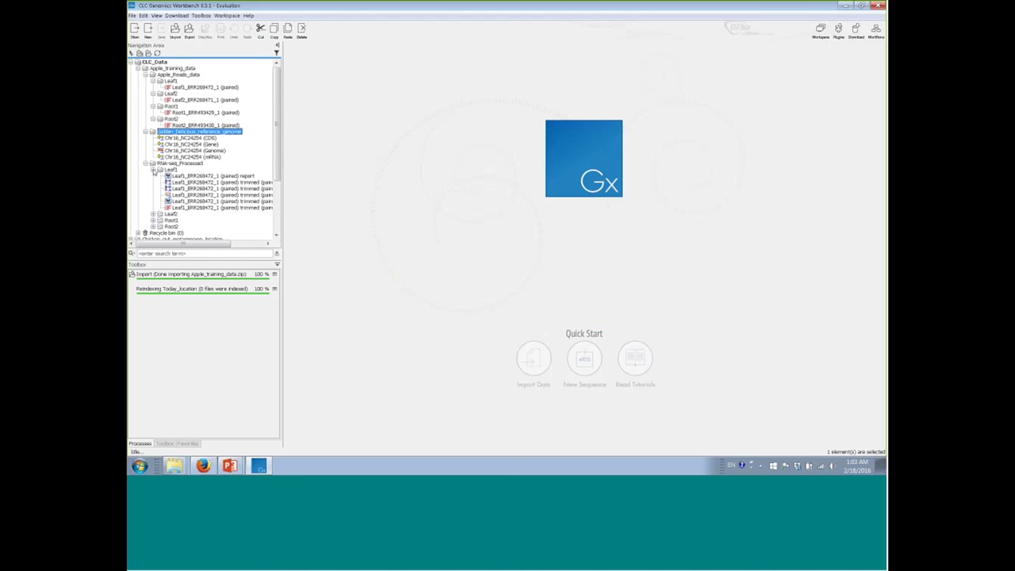
click(153, 170)
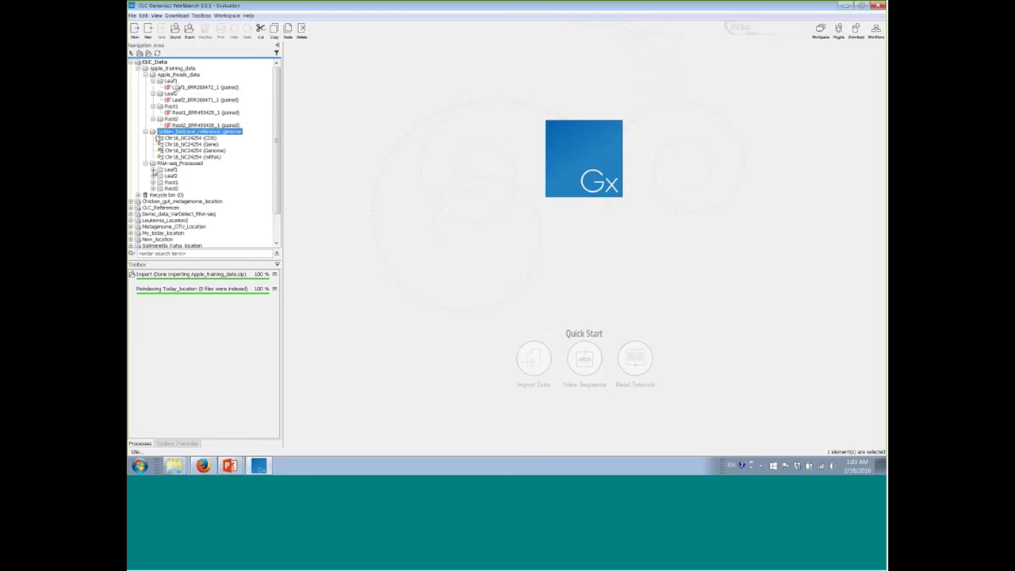
- Select the Leaf1 paired reads in Apple_Reads_data and check the matching processed files in the RNA-seq_Processed Leaf1 subfolder
click(175, 89)
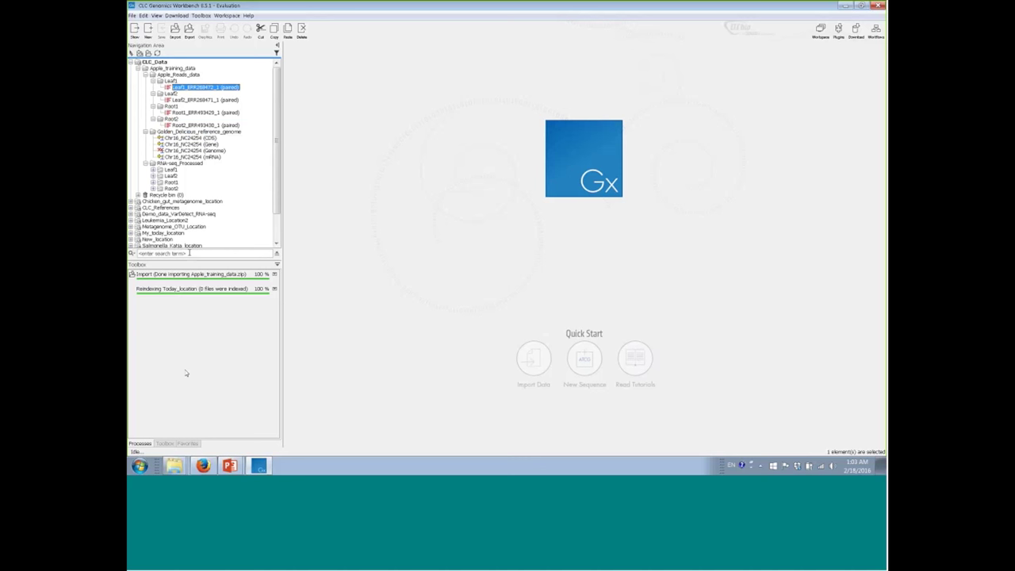
click(154, 169)
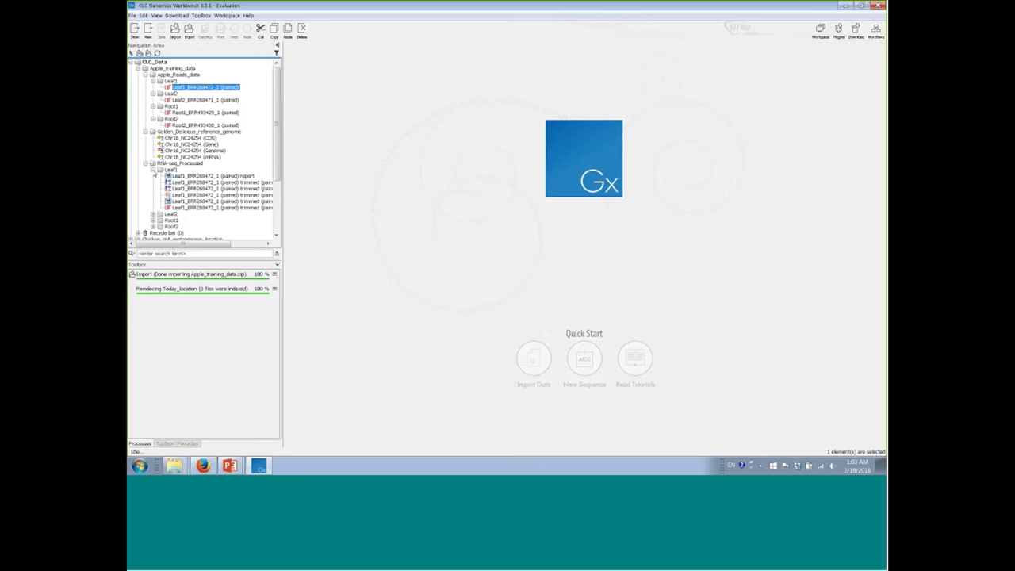
click(154, 170)
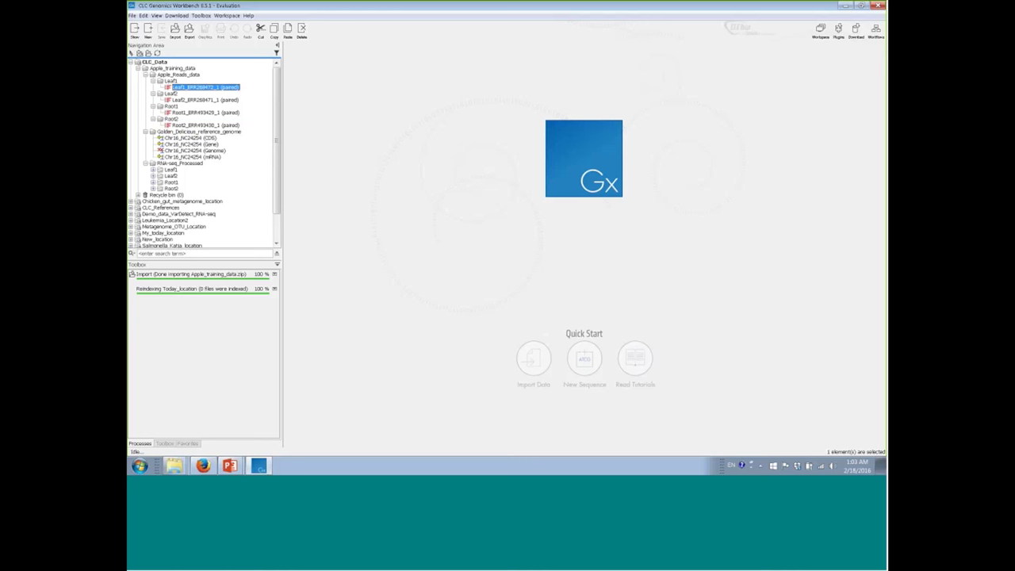
- Switch to the PowerPoint slide show and advance to the data import slide that explains the import options
click(229, 466)
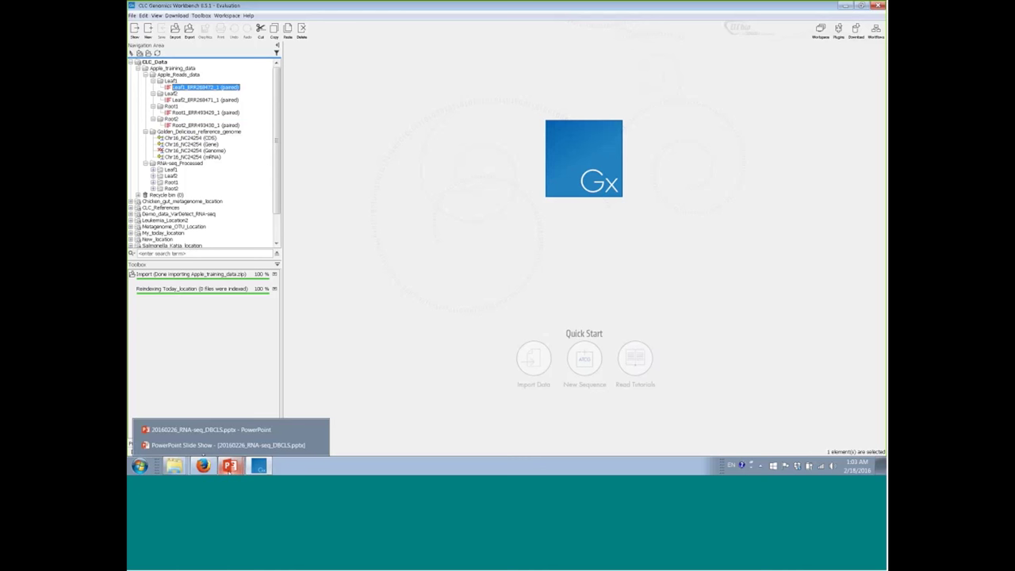
click(184, 445)
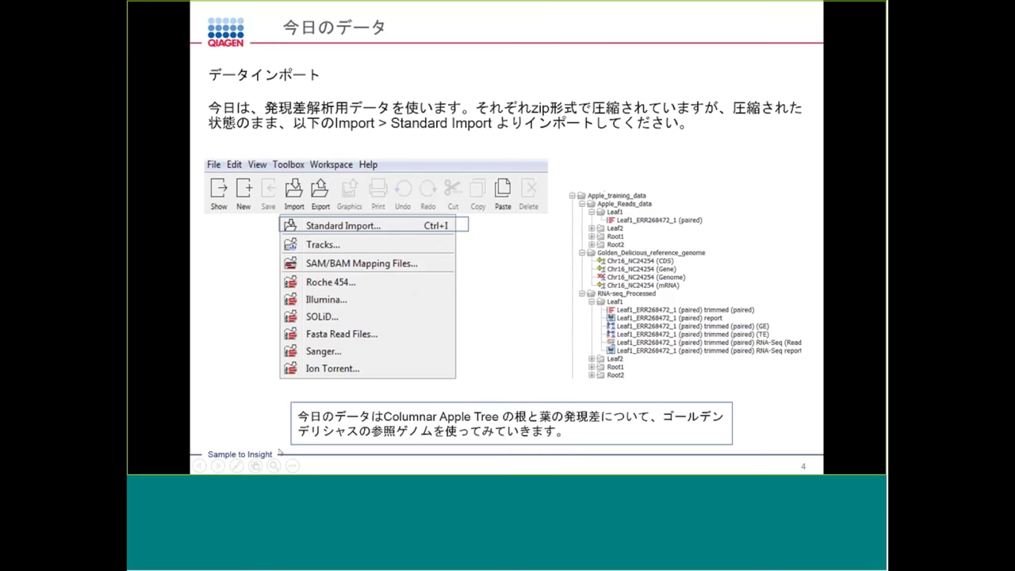
click(606, 429)
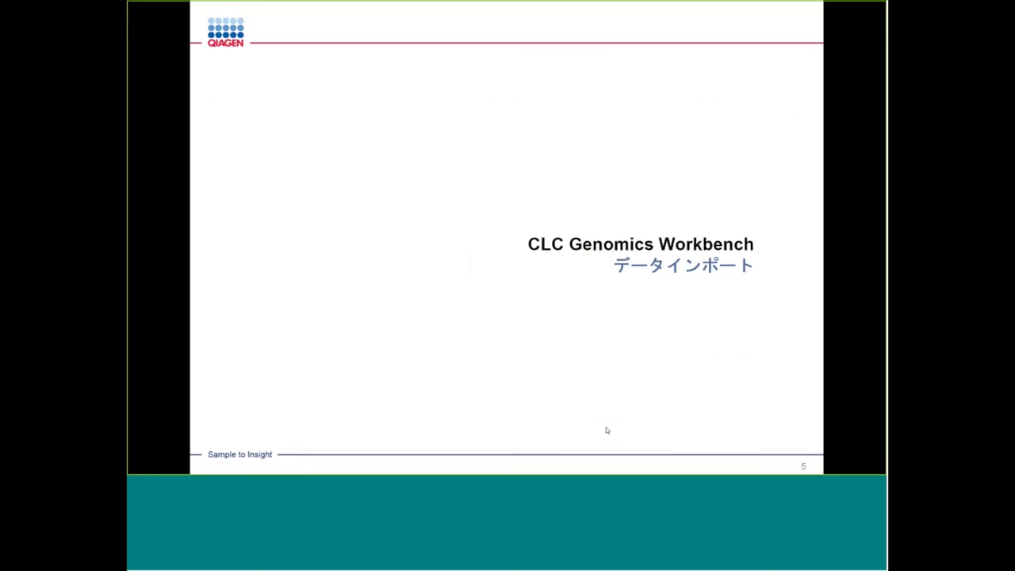
key(Left)
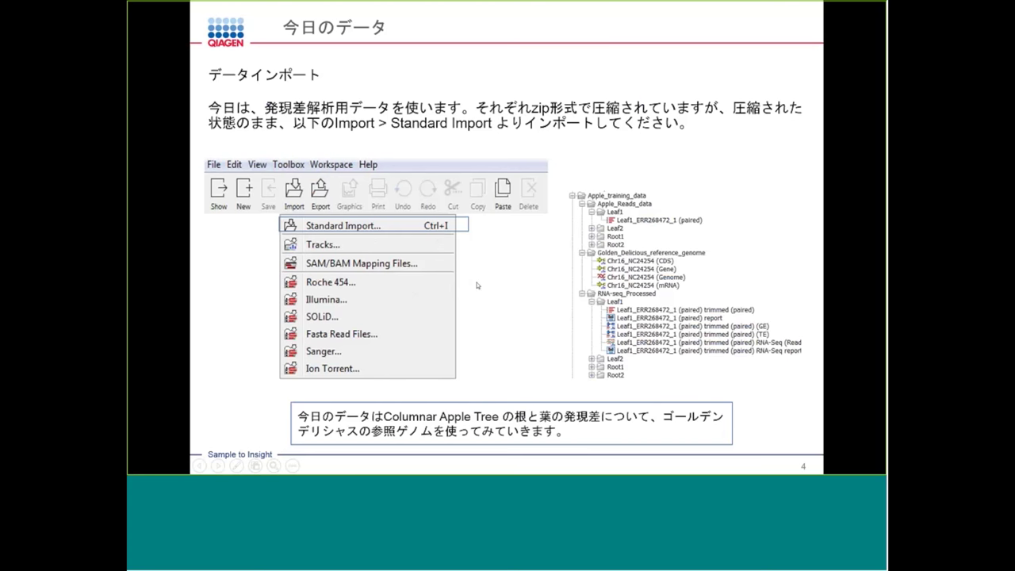
click(446, 309)
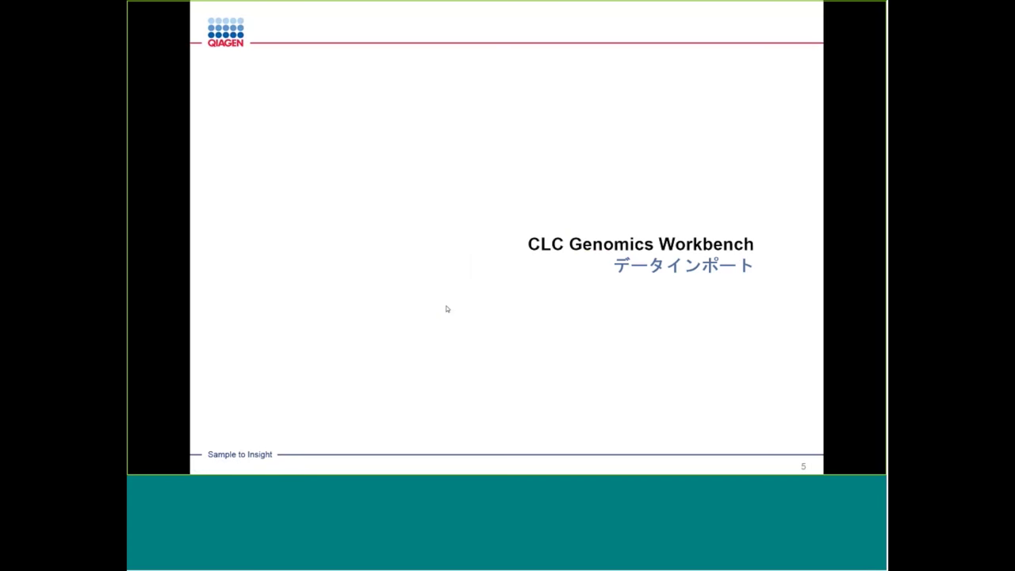
click(446, 308)
click(446, 309)
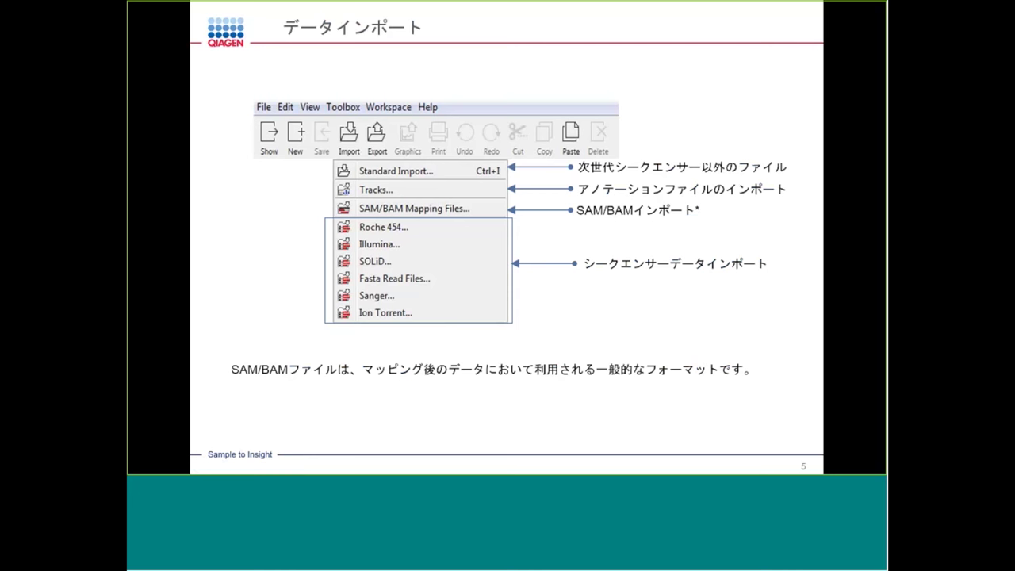
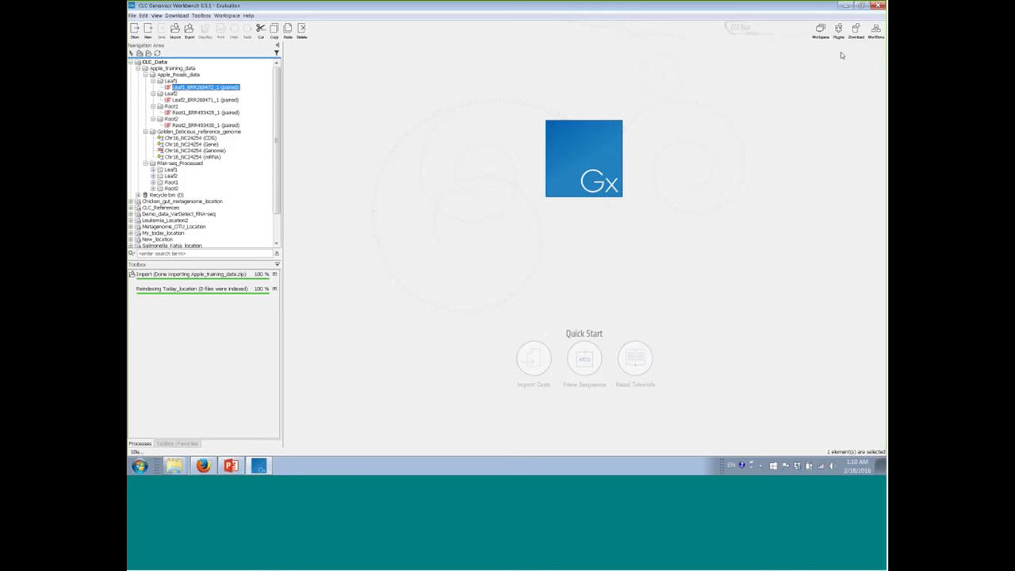
- Start a reference genome download and look through the organism choices for mammals, other animals, plants and other species
click(856, 32)
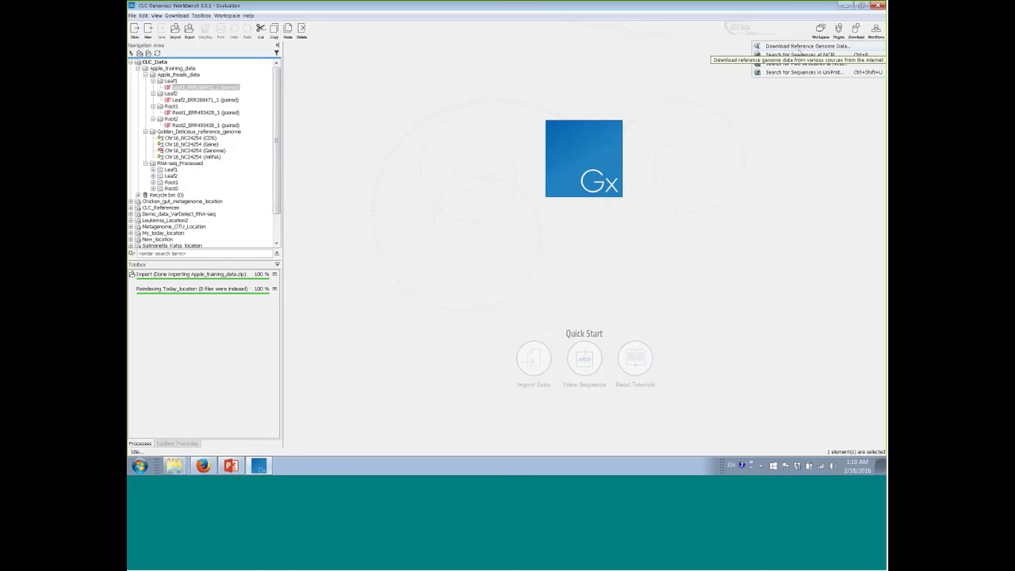
click(776, 53)
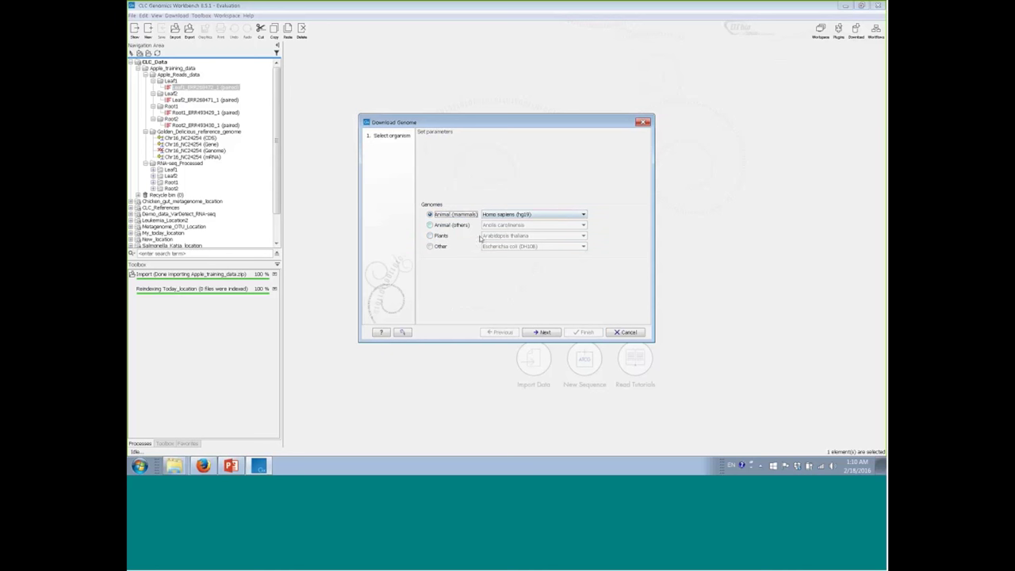
click(533, 217)
click(534, 217)
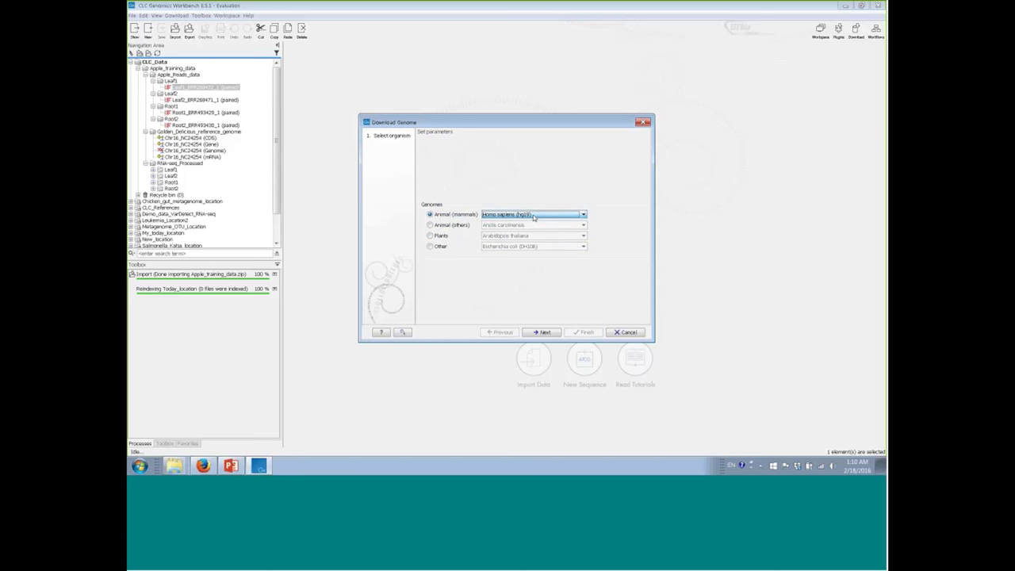
click(452, 224)
click(513, 226)
click(440, 236)
click(440, 235)
click(496, 237)
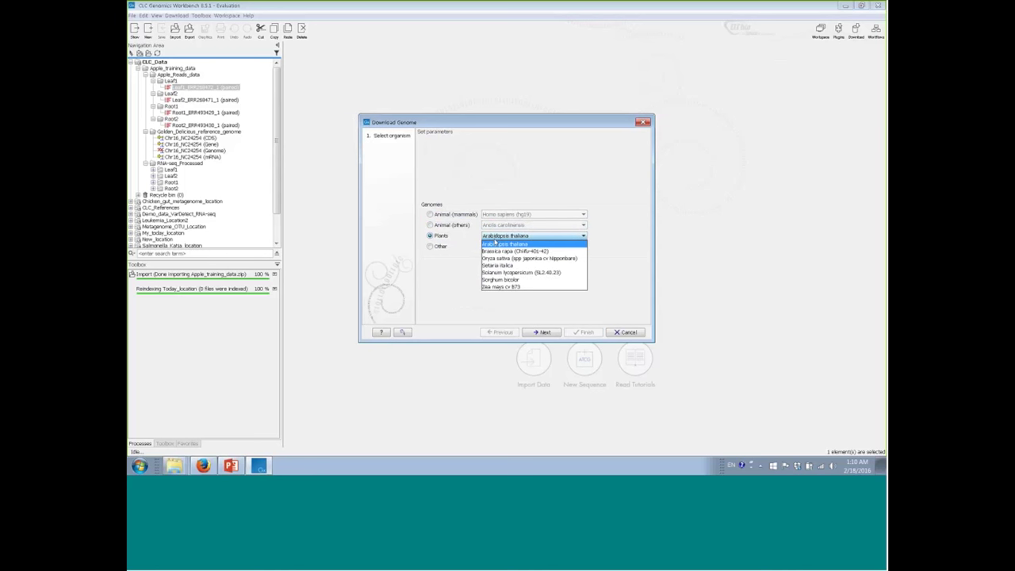
click(495, 243)
click(430, 247)
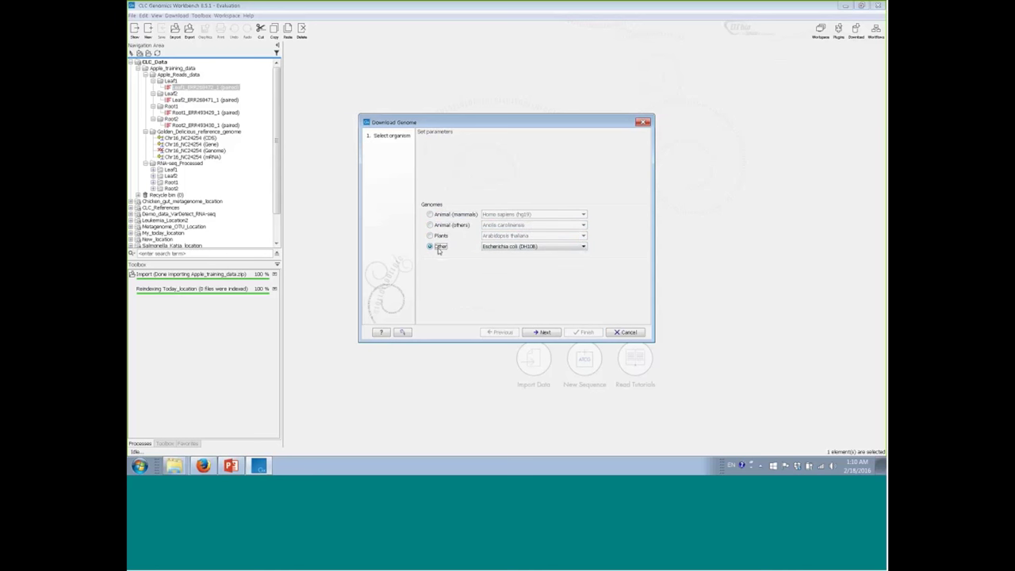
click(502, 248)
- Choose the mammal genome Homo sapiens (hg19) for the download and continue to the sequence selection
click(448, 223)
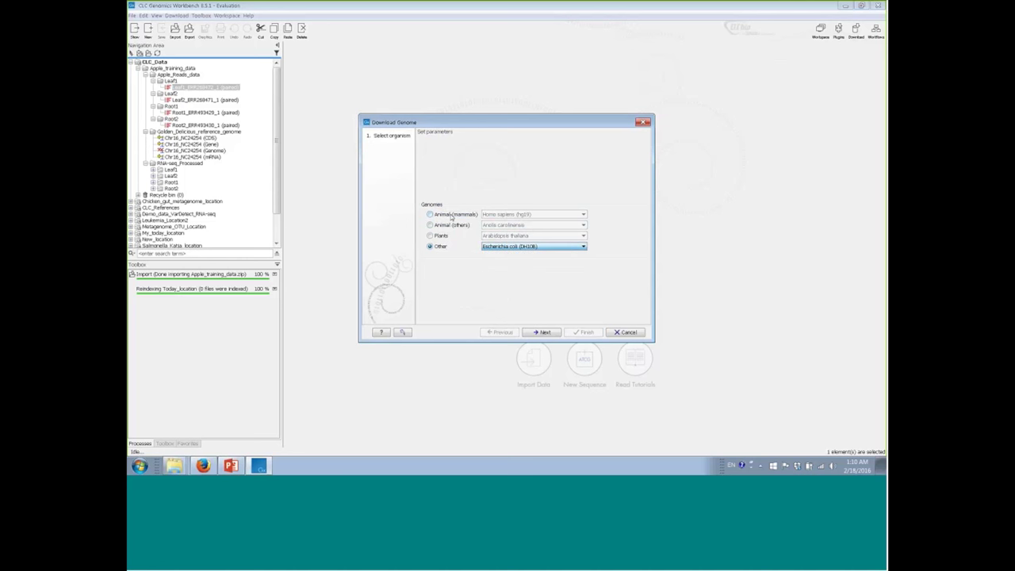
click(451, 215)
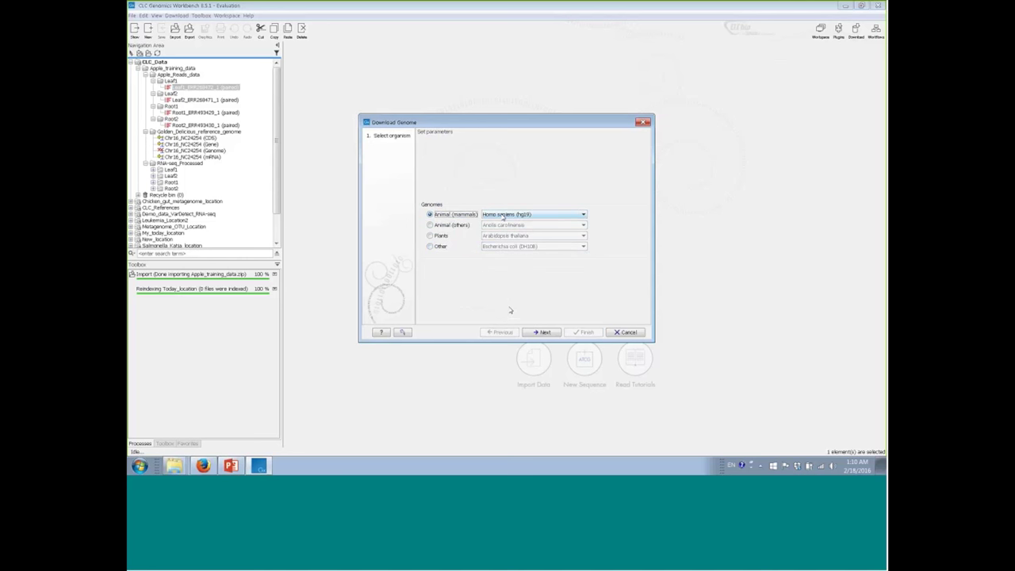
click(546, 333)
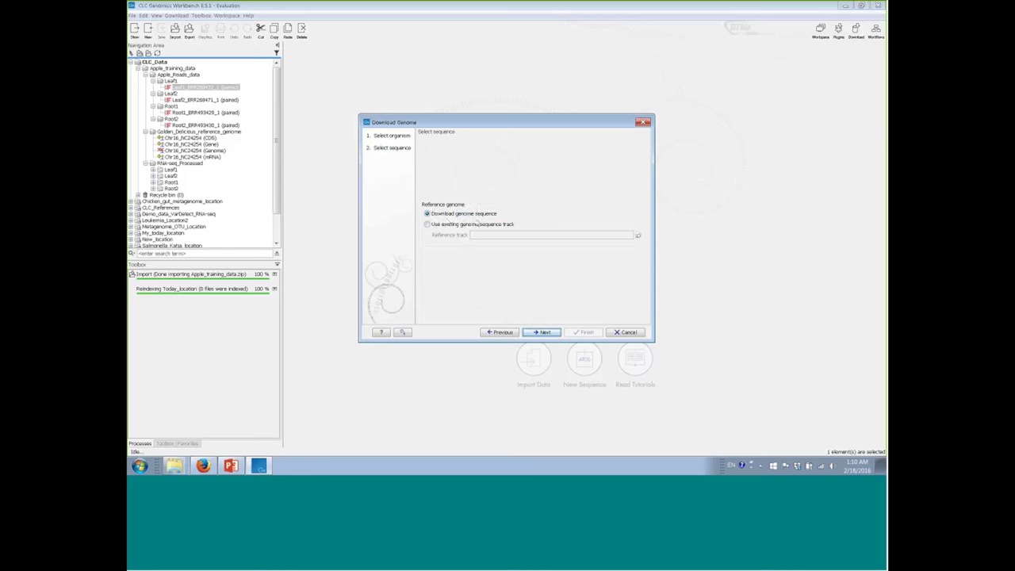
- Inspect the reference track choices for an existing genome sequence, then return to downloading the genome sequence and continue to the annotations
click(425, 225)
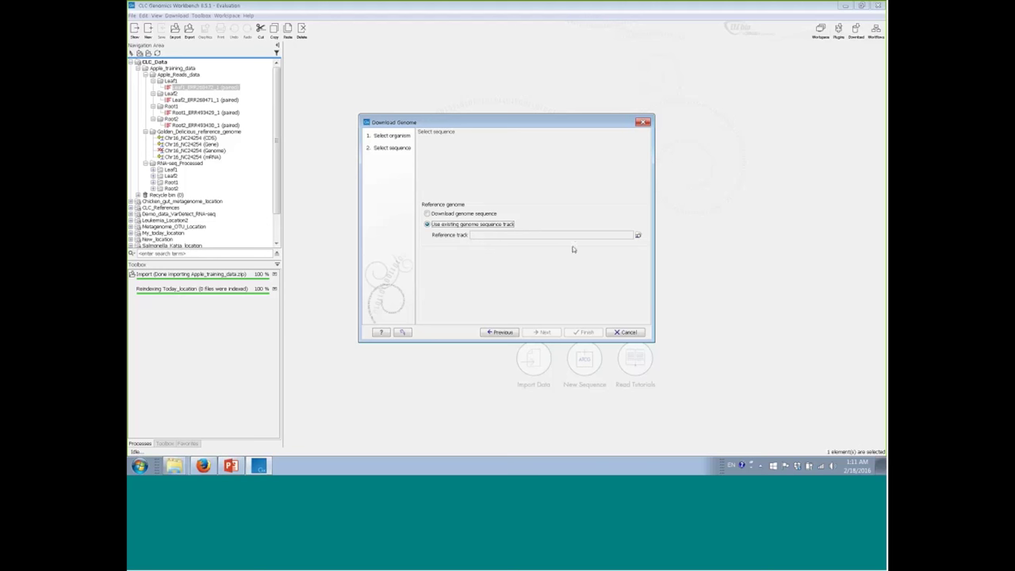
click(639, 236)
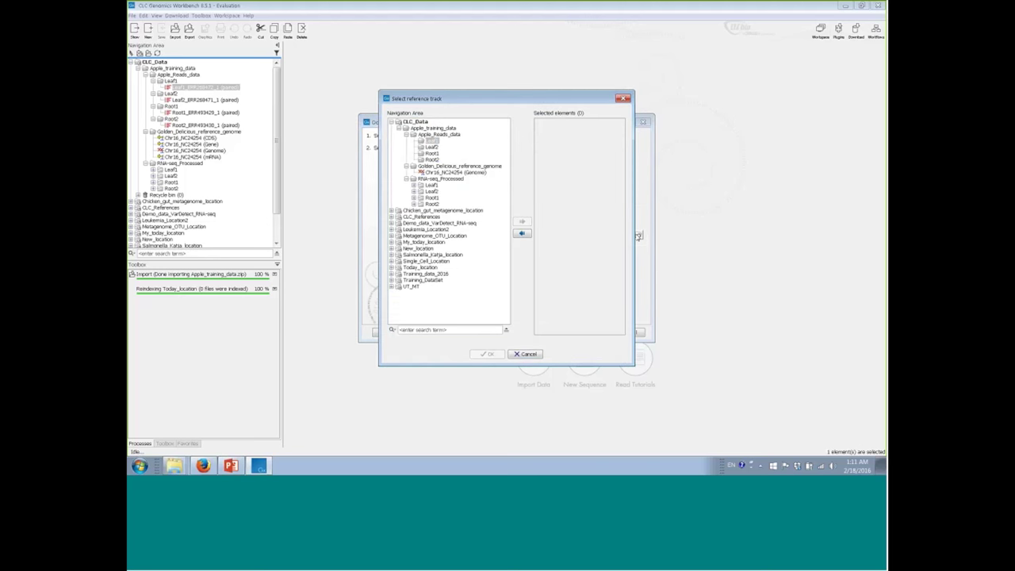
click(526, 353)
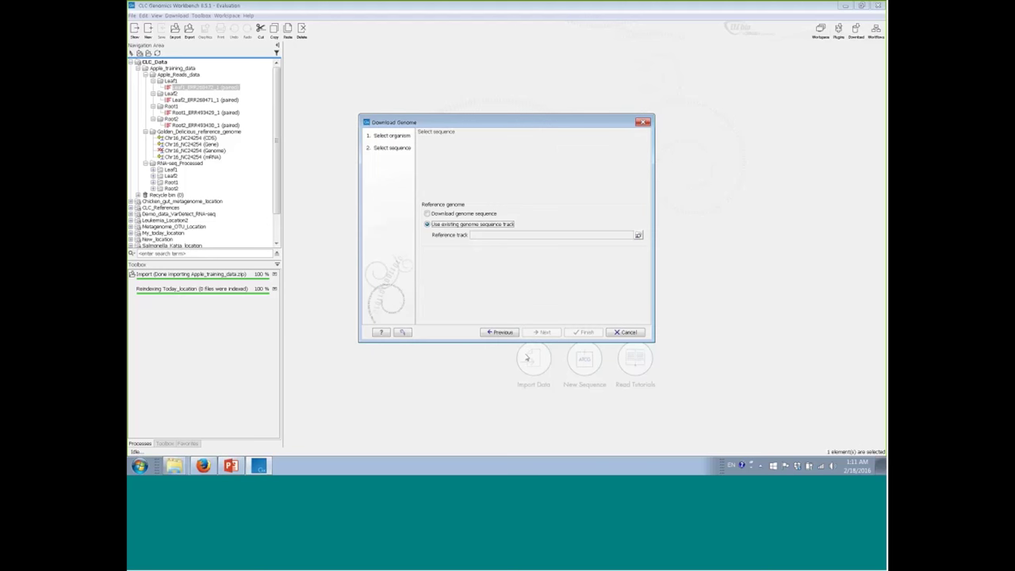
click(448, 214)
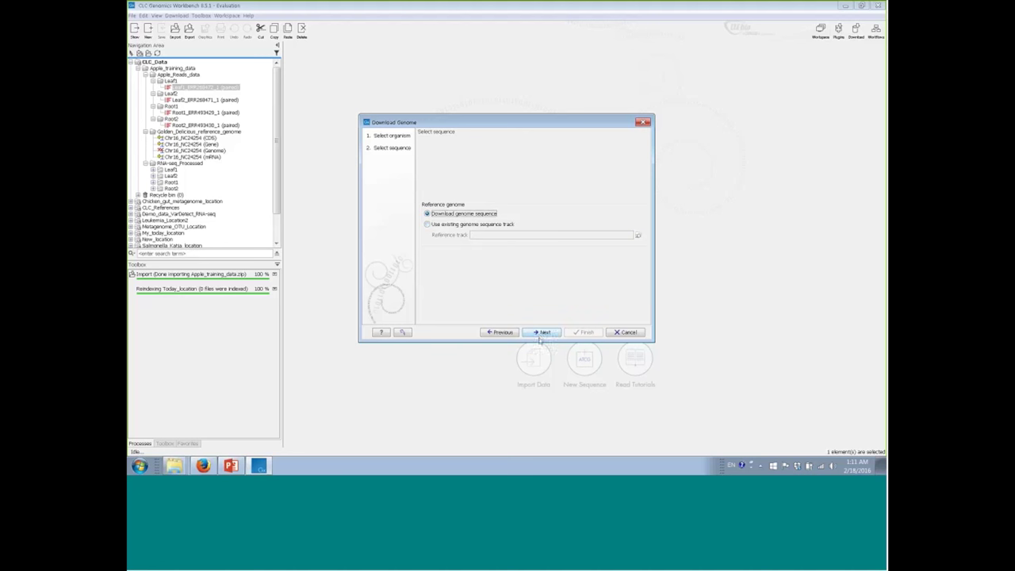
click(542, 333)
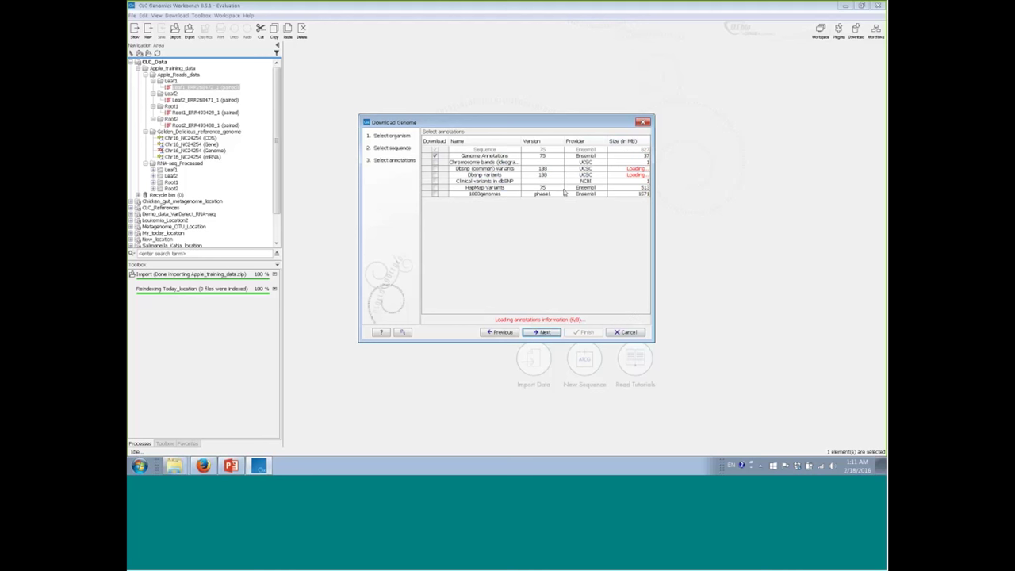
- Try toggling the chromosome bands, Dbsnp and HapMap annotations, continue to result handling, and cancel the genome download
click(436, 163)
click(436, 162)
click(436, 168)
click(435, 174)
click(435, 187)
click(434, 174)
click(435, 188)
click(535, 333)
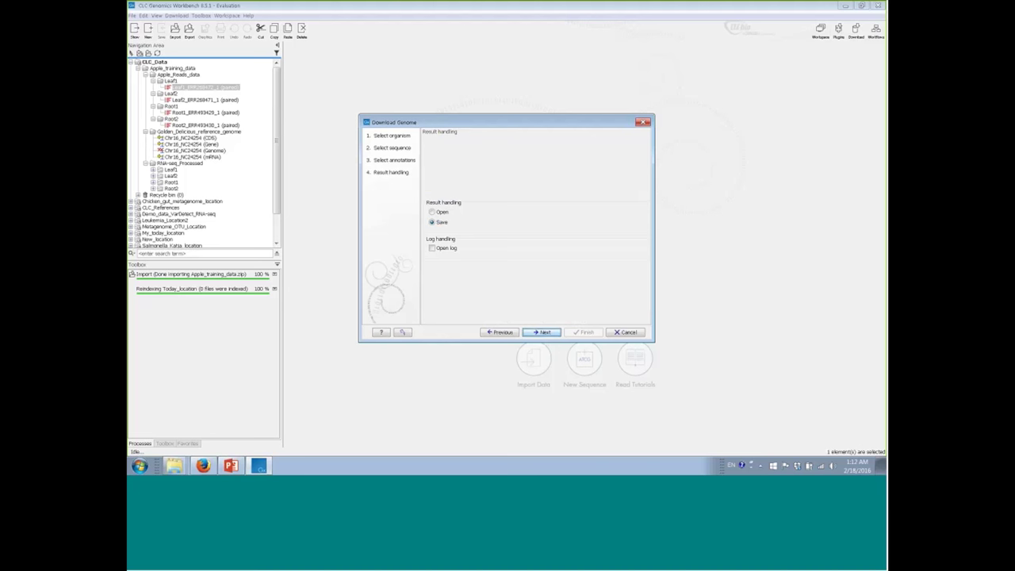
click(627, 334)
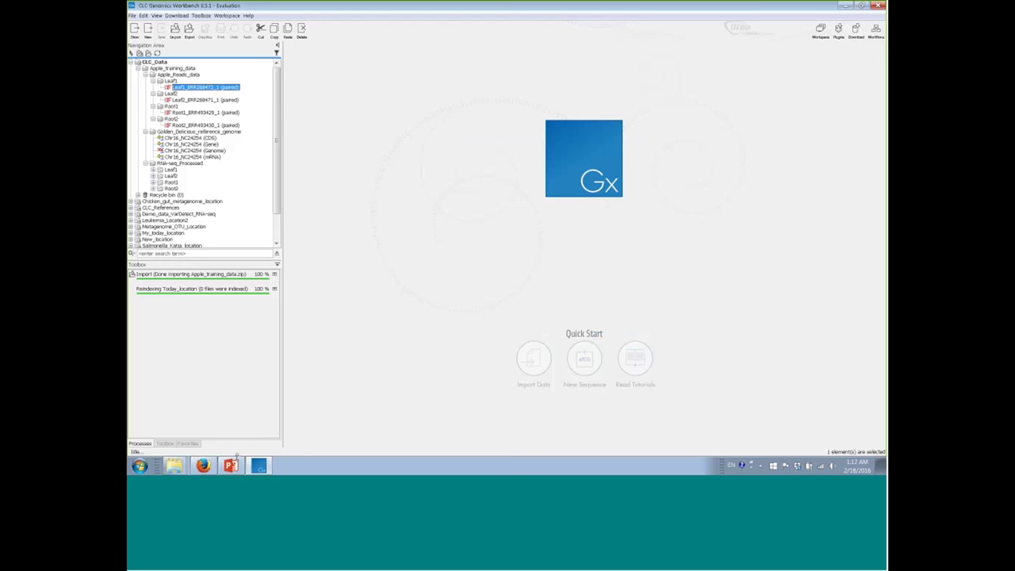
- Switch to PowerPoint, resume the slide show at slide 12 and advance to the slide about importing through an NCBI search
click(231, 466)
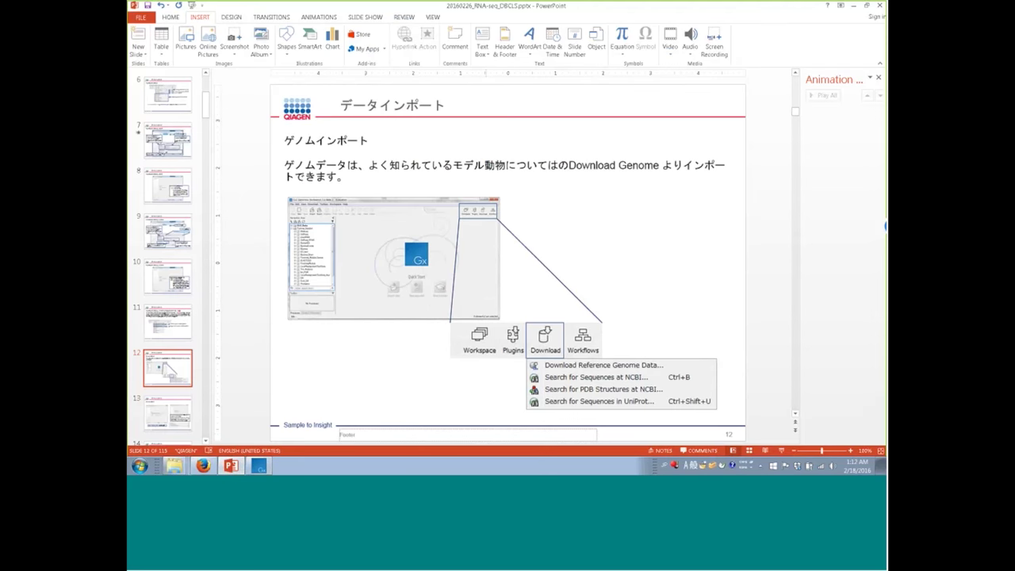
key(shift+F5)
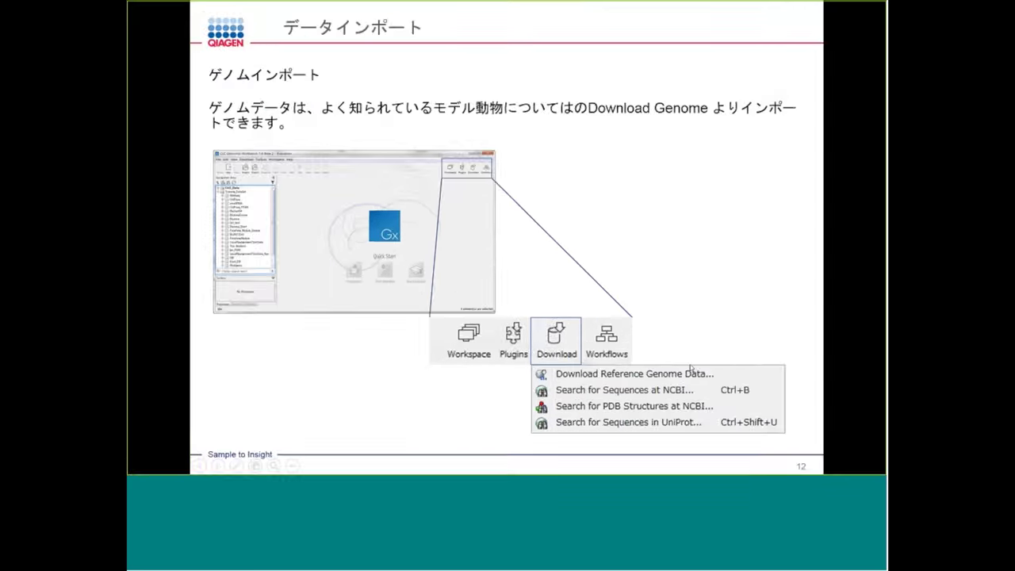
click(690, 368)
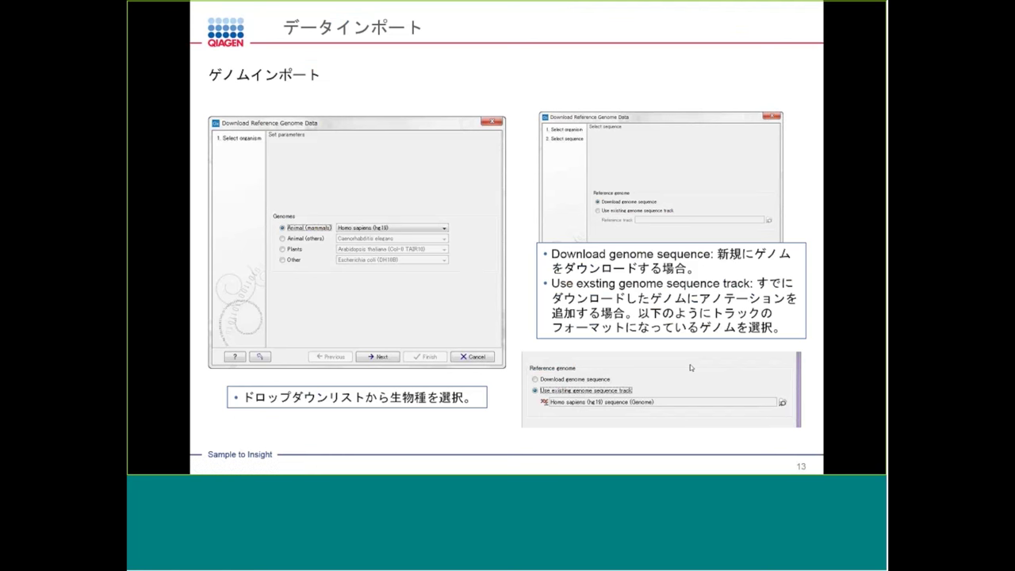
click(690, 364)
key(Right)
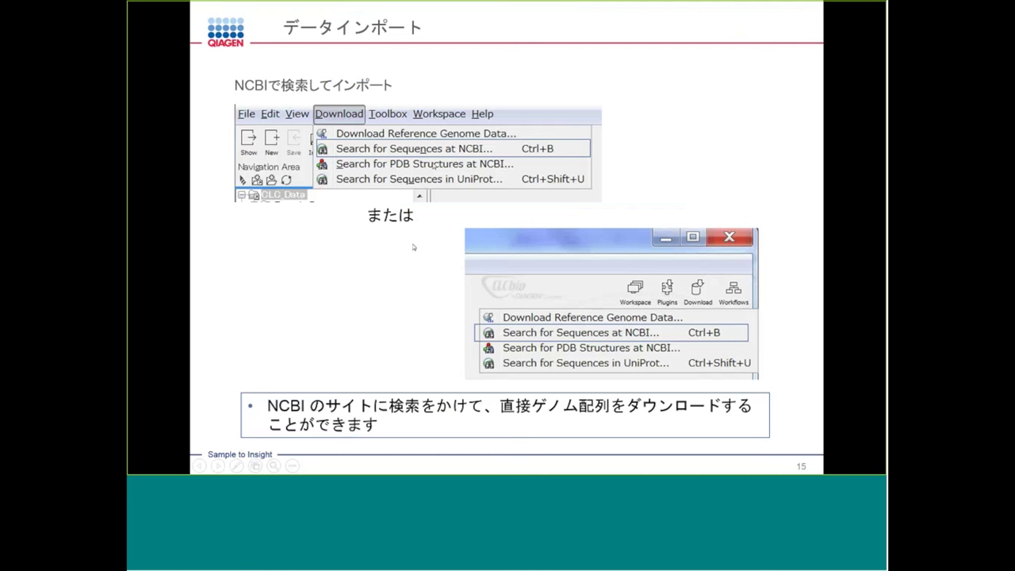
- Switch to CLC Genomics Workbench and review the commands for downloading reference genomes and searching online sequence databases
key(alt+Tab)
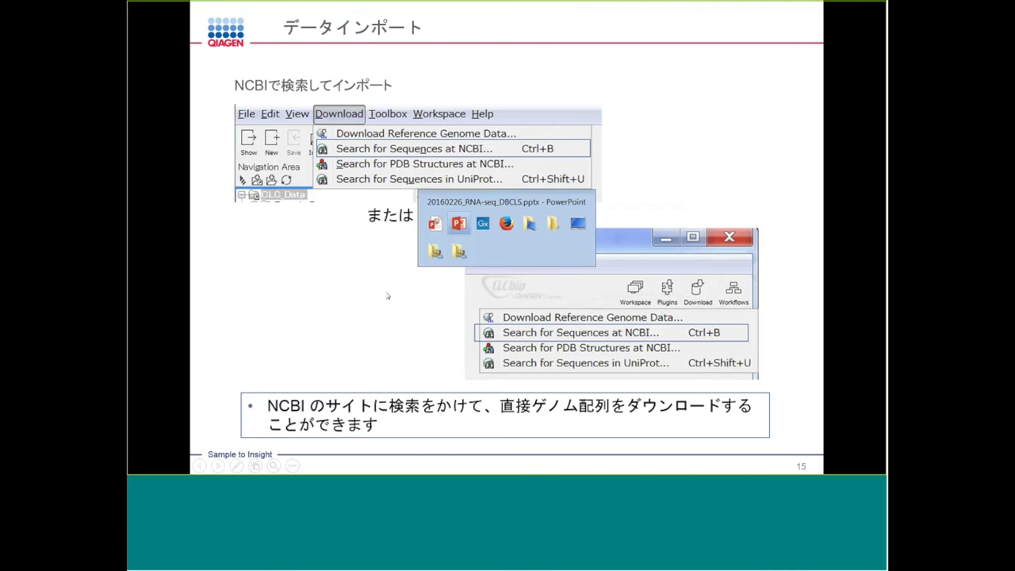
key(alt+Tab)
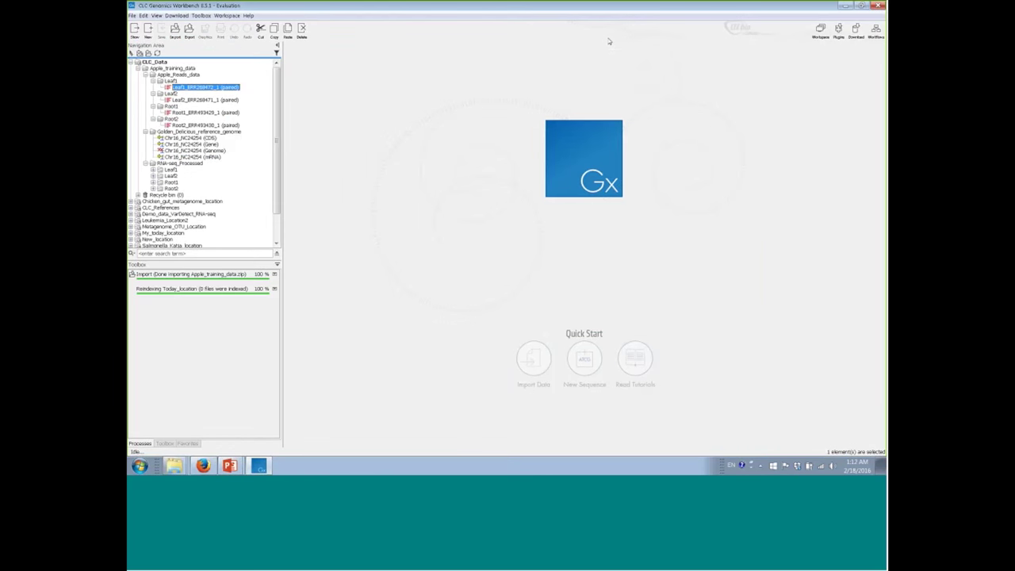
click(856, 32)
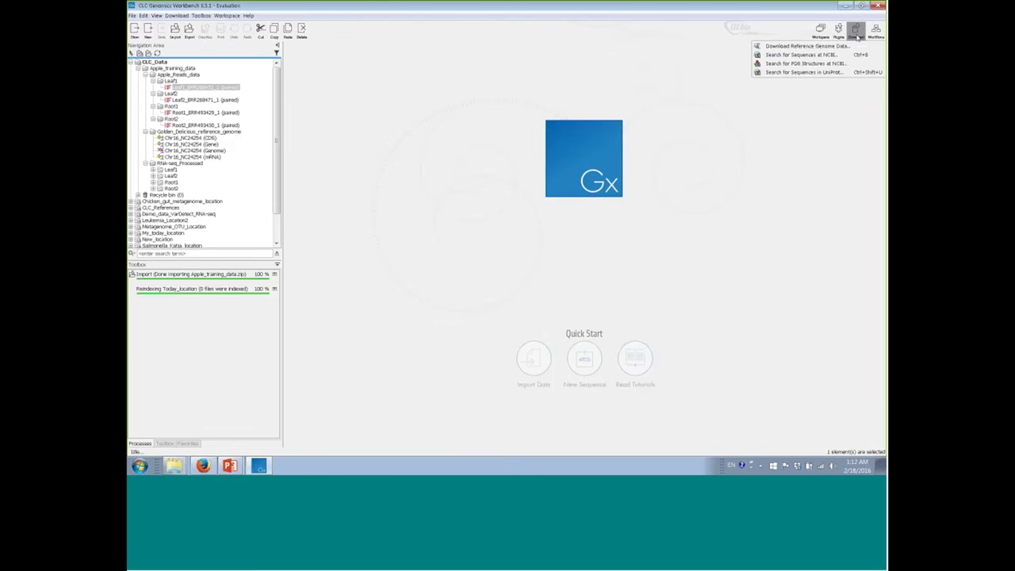
click(449, 88)
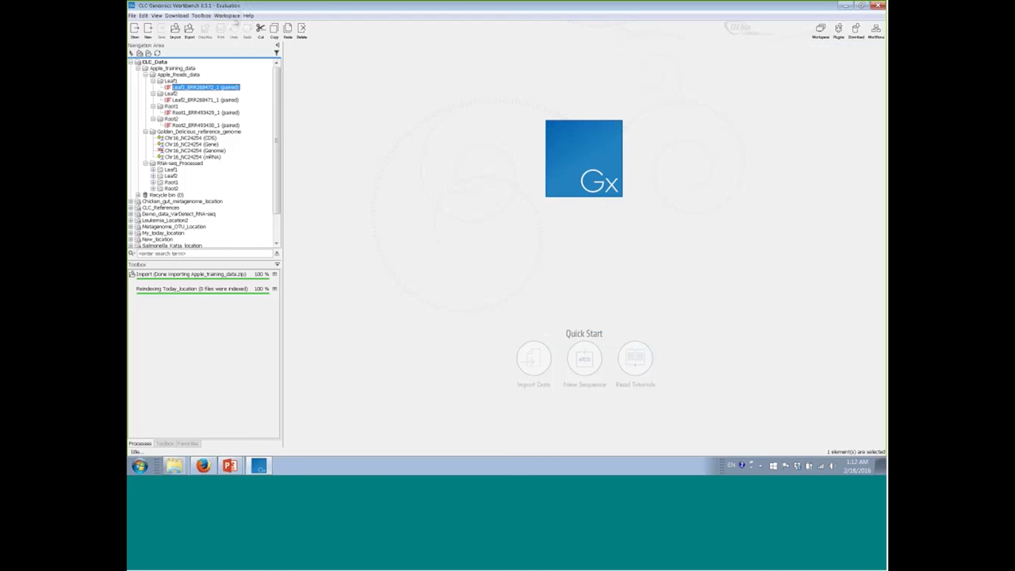
click(176, 15)
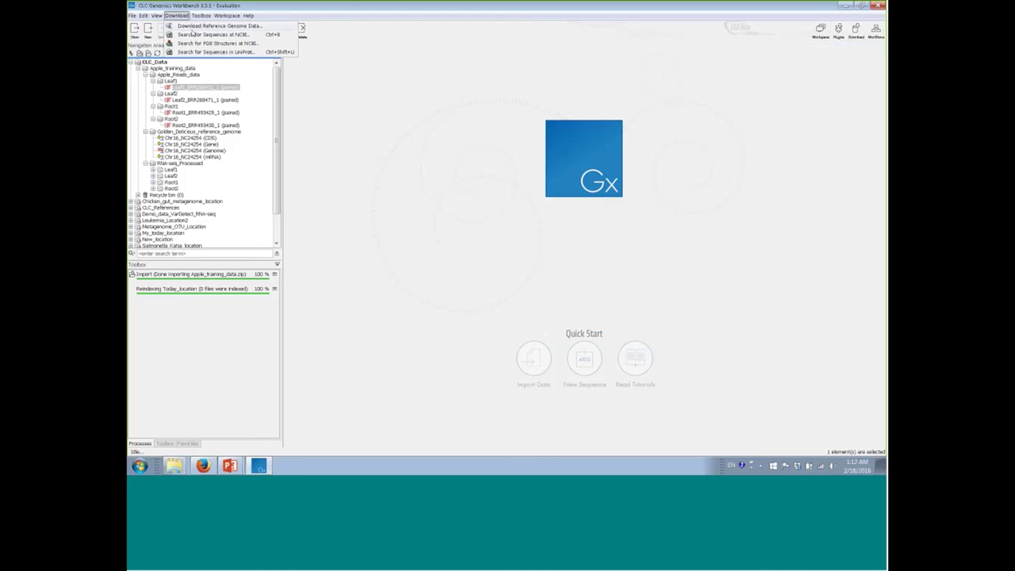
click(359, 62)
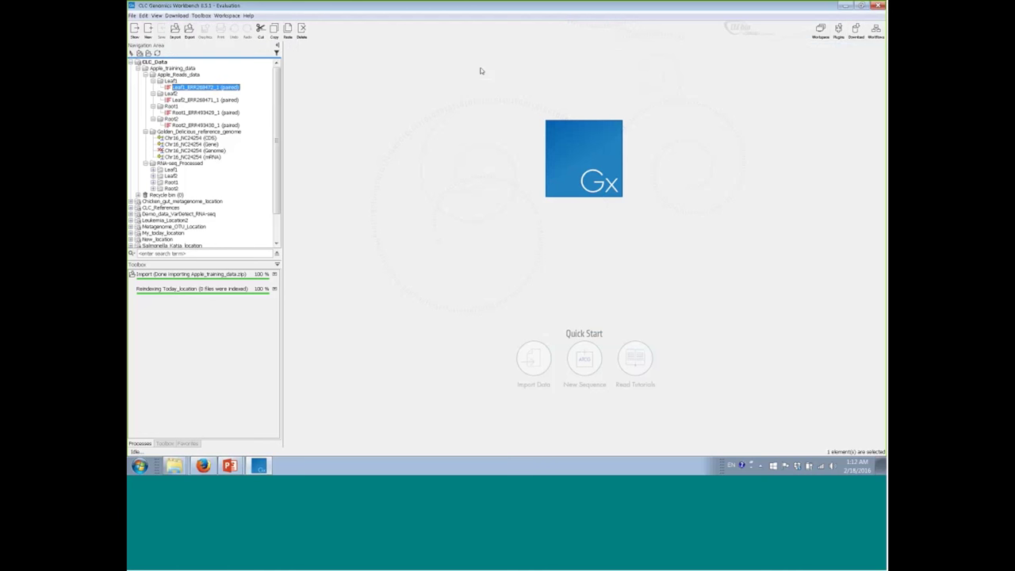
- Search all fields of the NCBI Nucleotide database for salmonella
click(856, 32)
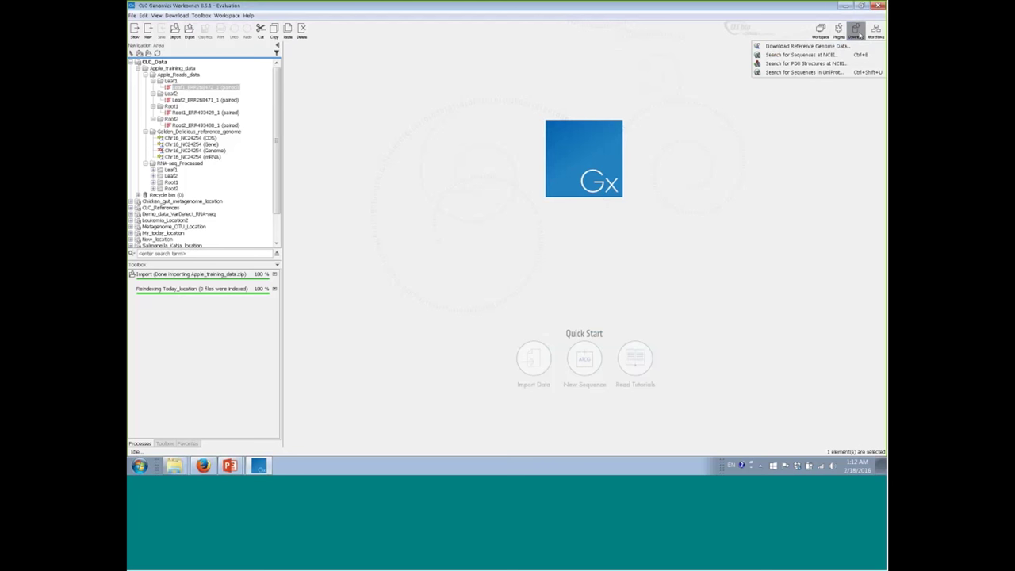
click(816, 55)
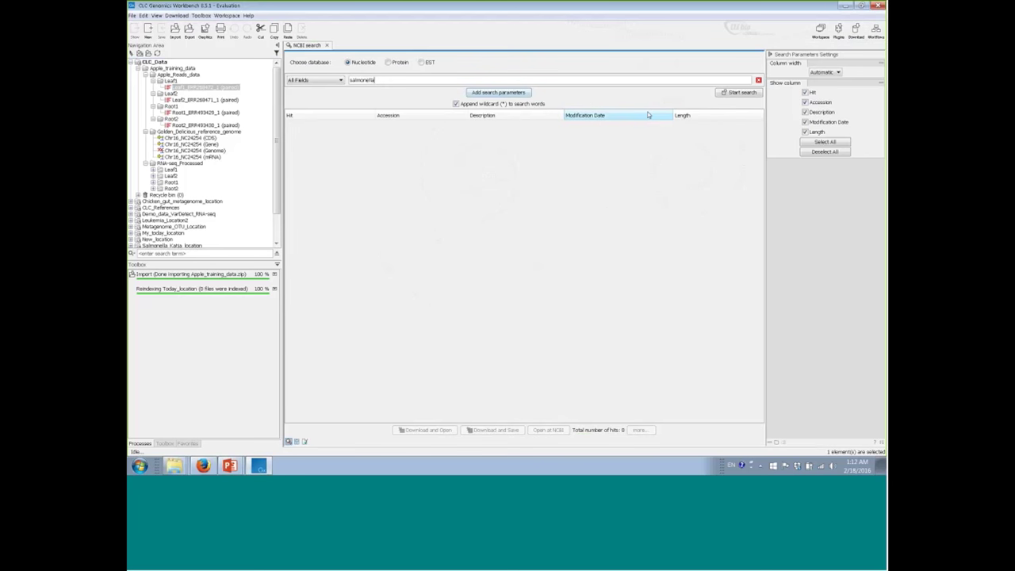
click(722, 96)
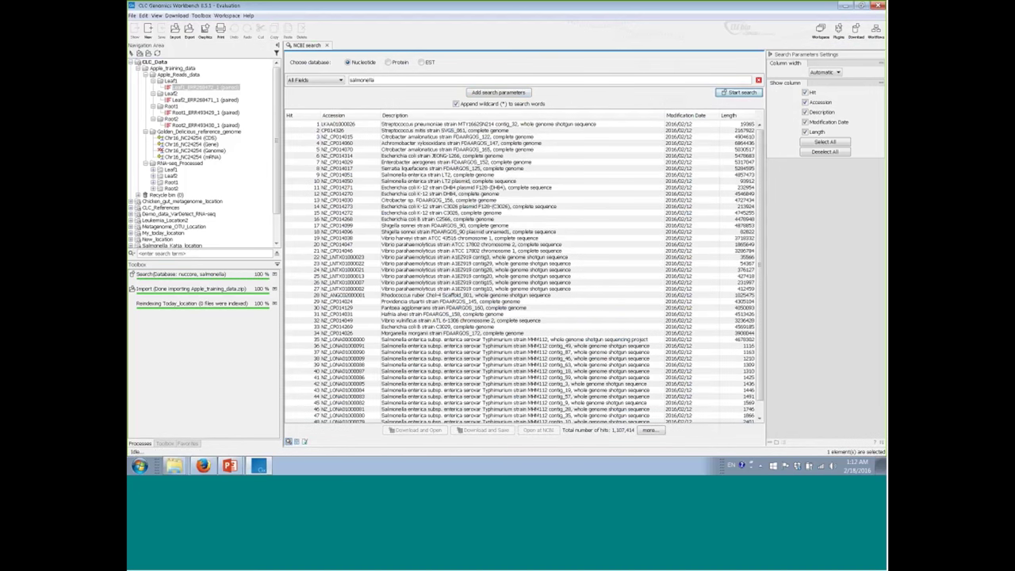
- Search the NCBI Nucleotide database for organism homo combined with NC_0000 in all fields
click(317, 80)
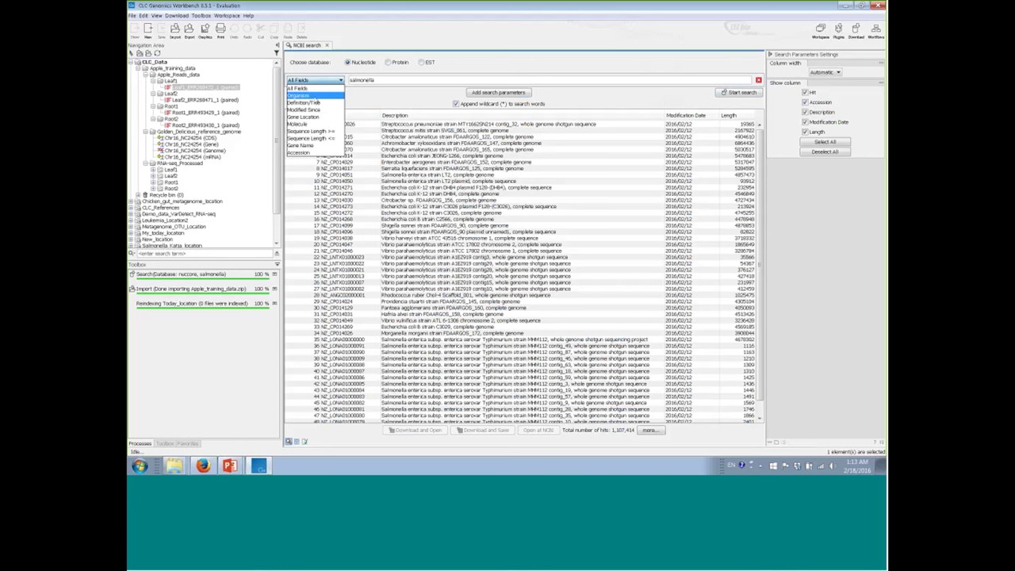
click(316, 97)
key(Tab)
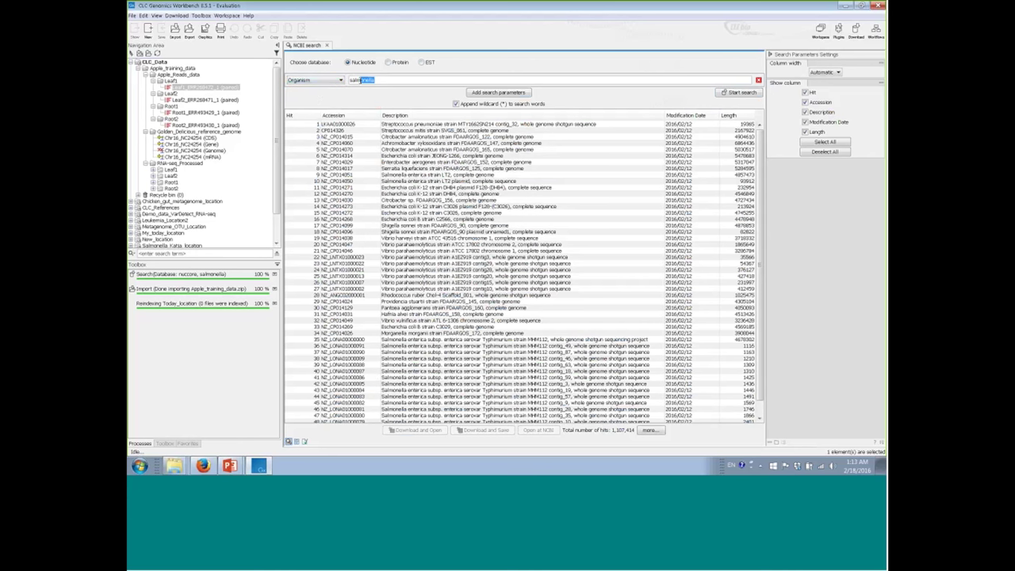
text(homo)
click(488, 93)
click(323, 92)
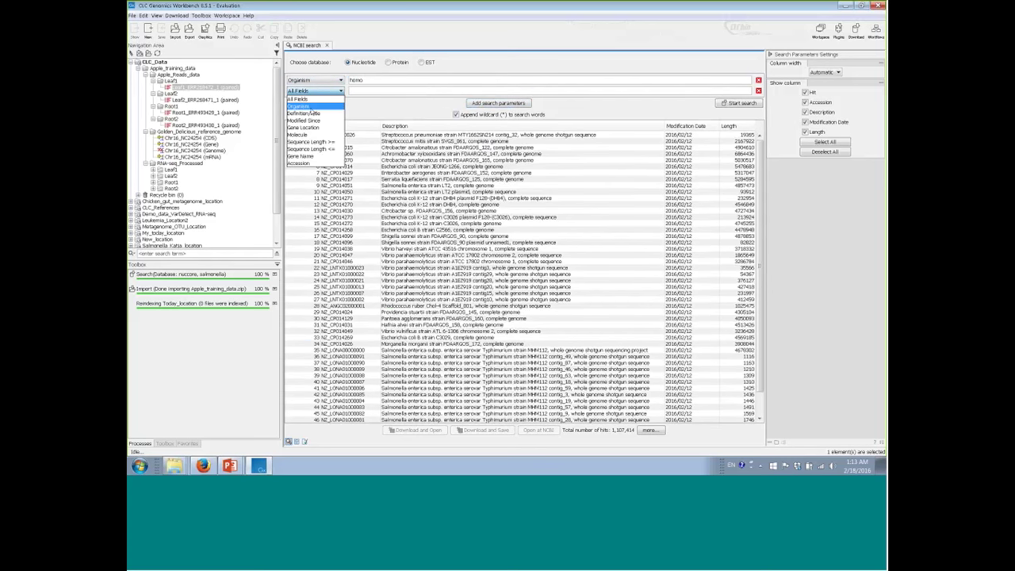
click(311, 100)
click(369, 92)
text(NC_0000)
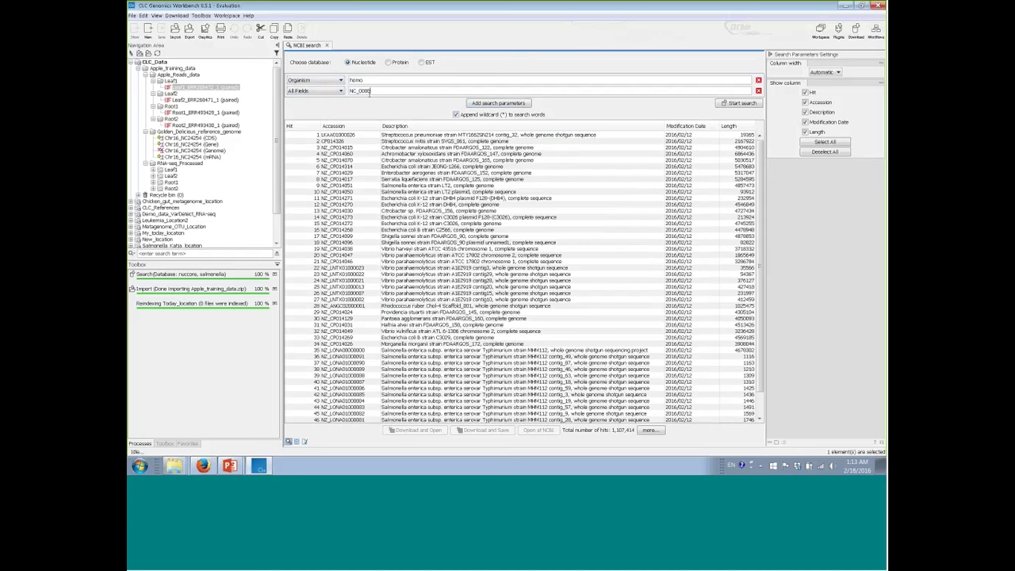
click(740, 103)
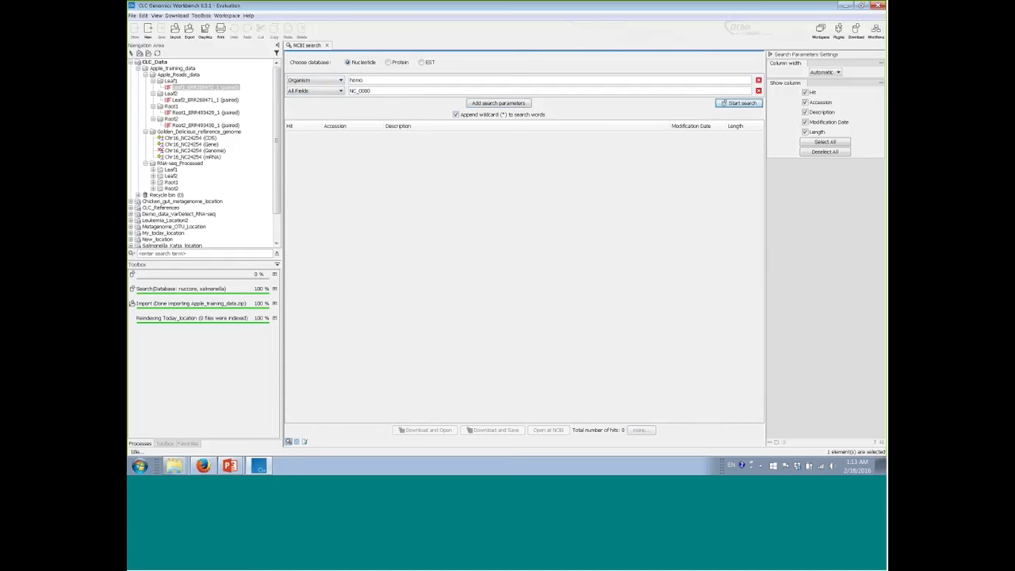
- Select the Homo sapiens GRCh38.p2 chromosome records NC_000001 through NC_000024 in the search results for downloading and saving
scroll(442, 283, down, 1)
scroll(441, 282, up, 1)
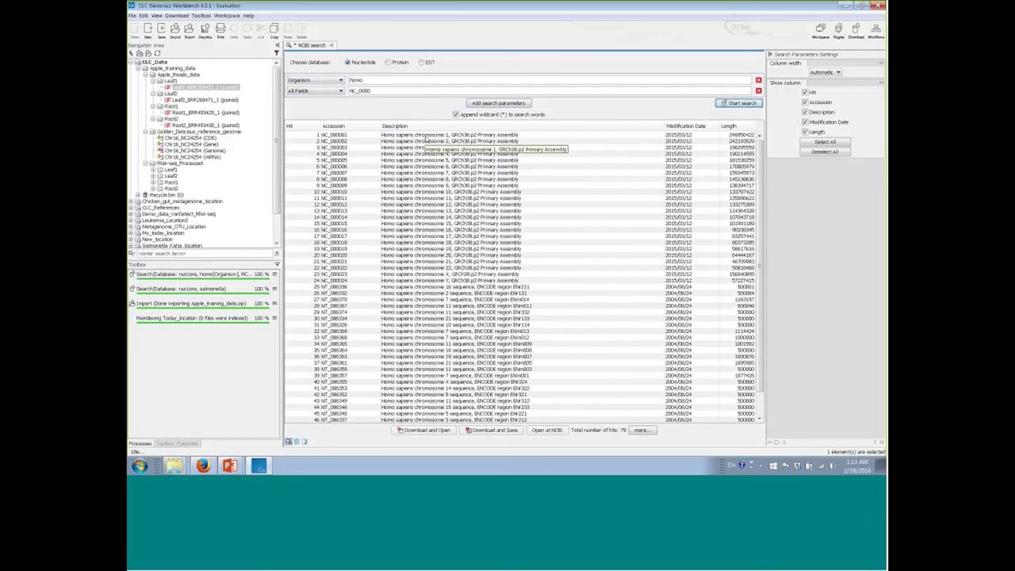
shift+click(437, 280)
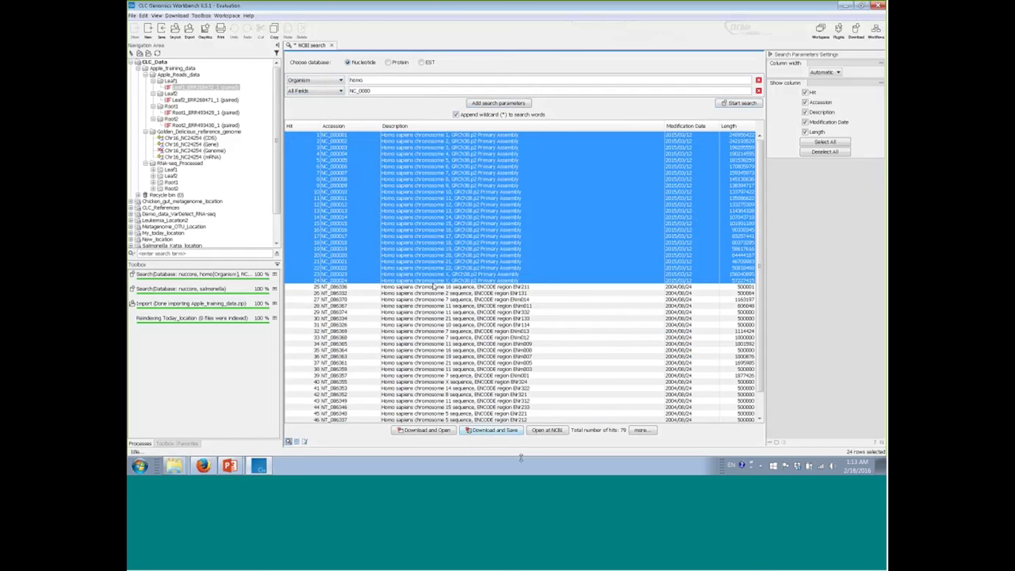
click(474, 432)
- Switch to the PowerPoint slide show and advance to slide 17 about importing annotations
click(230, 466)
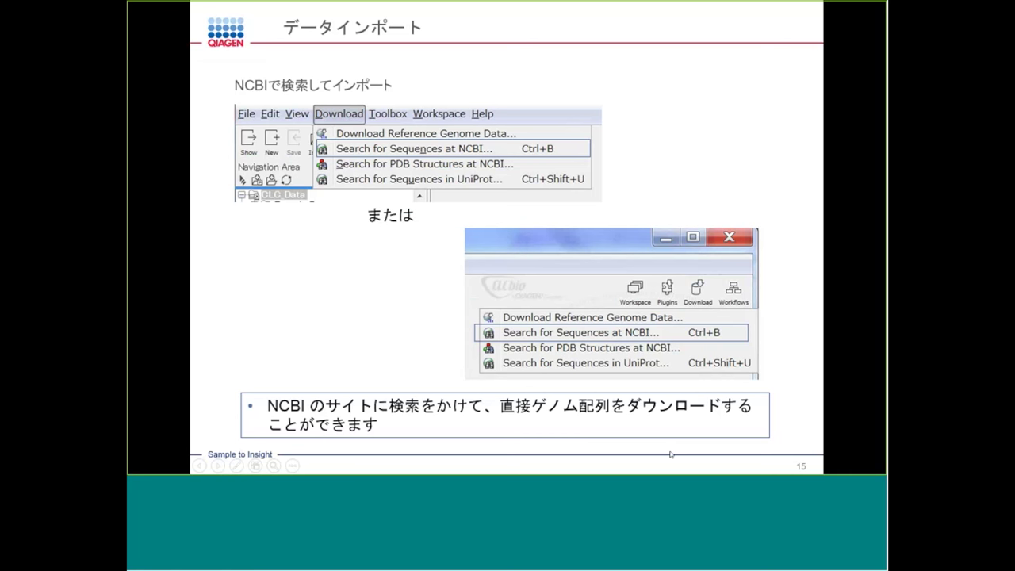
click(670, 455)
click(671, 455)
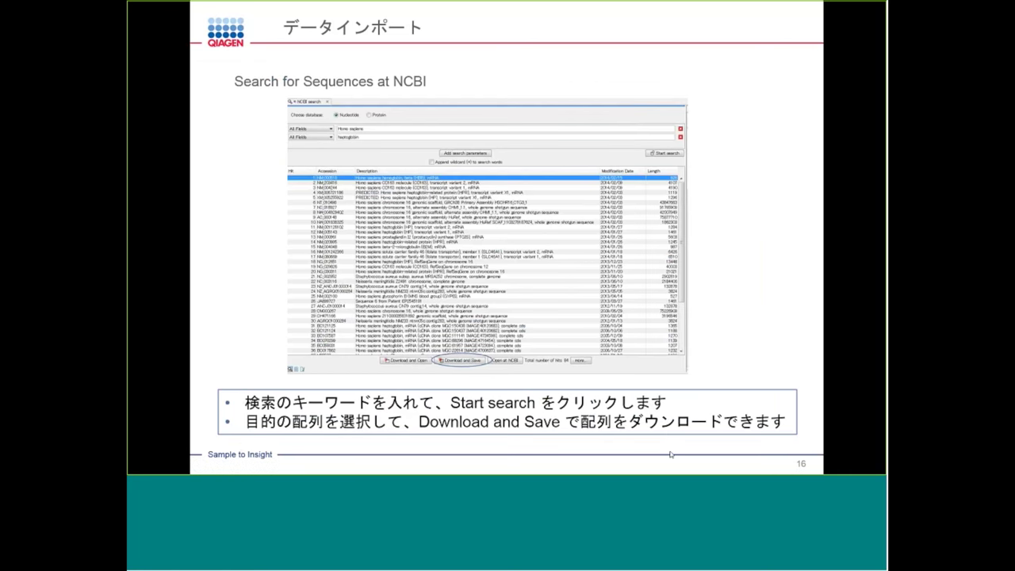
click(670, 455)
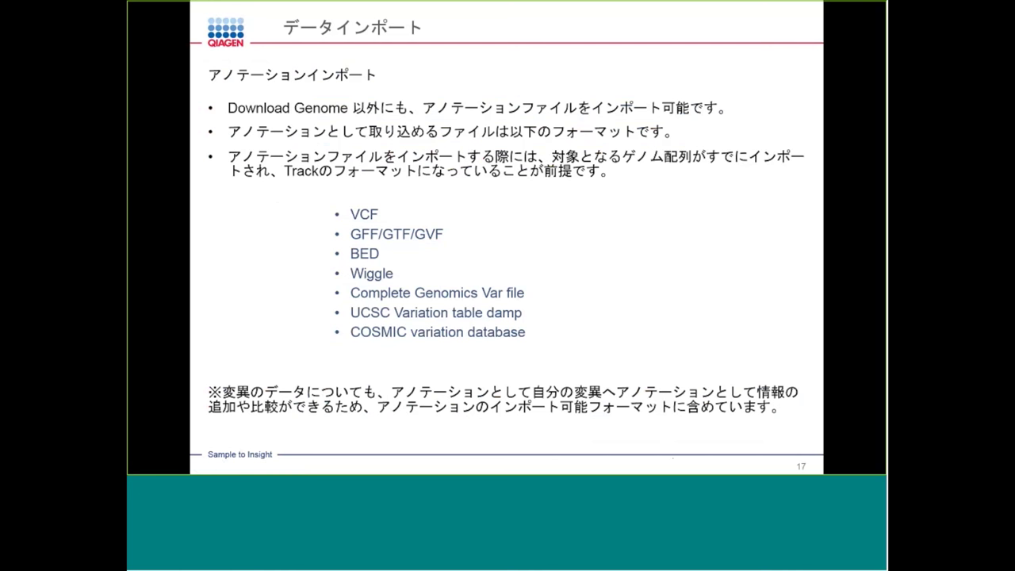
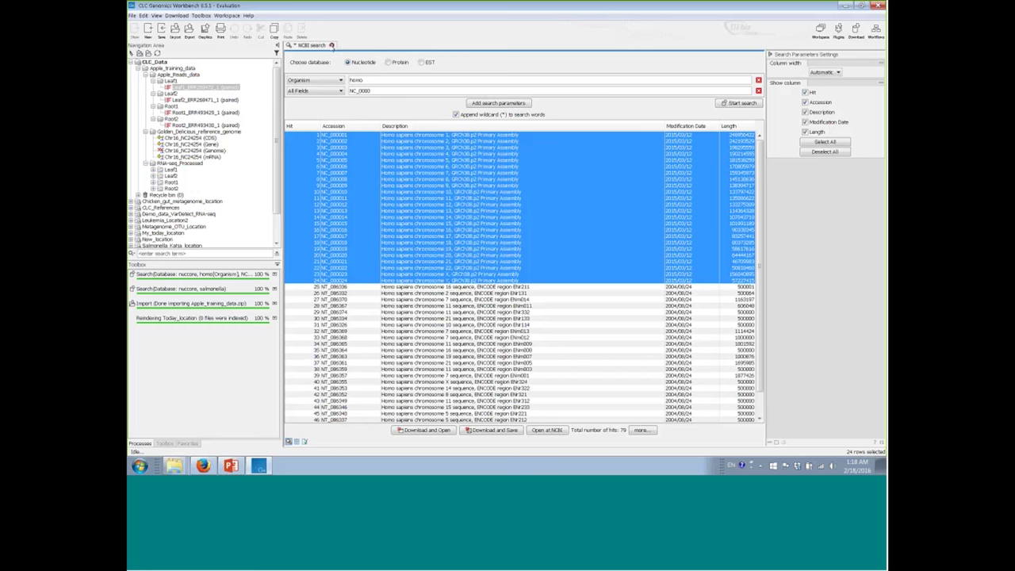
- Close the NCBI search without saving and collapse the Leaf2, Root1 and Root2 folders under Apple_Reads_data
click(332, 45)
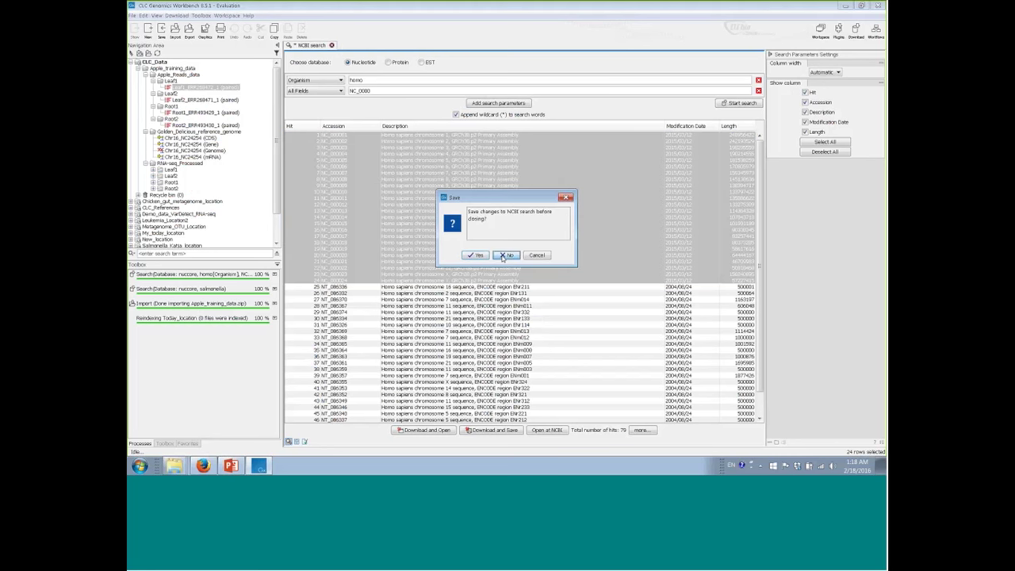
click(501, 259)
click(154, 94)
click(153, 100)
click(154, 106)
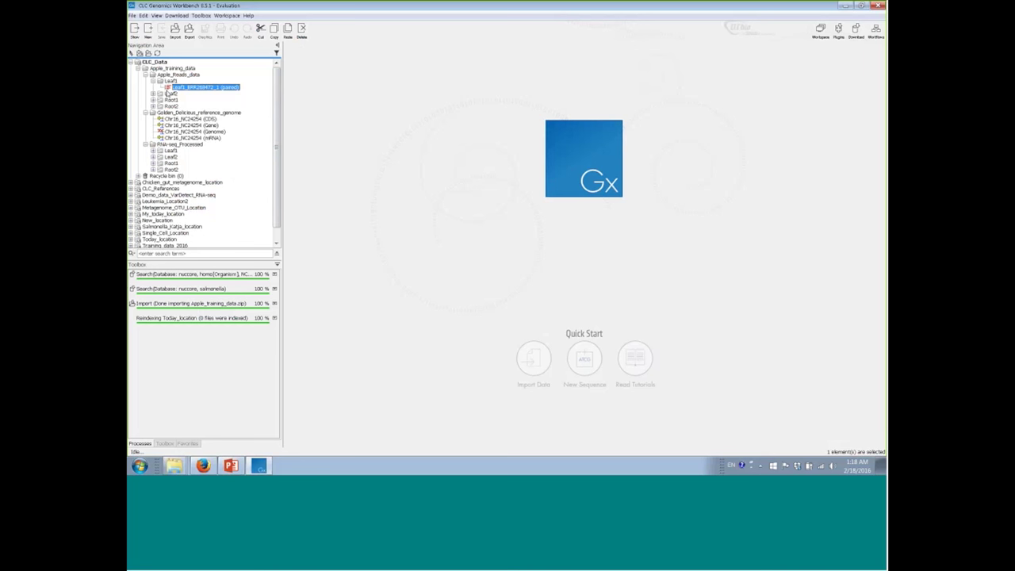
- Open the Leaf1_ERR268472_1 (paired) read list and examine its read names, sequences and quality scores
double_click(166, 88)
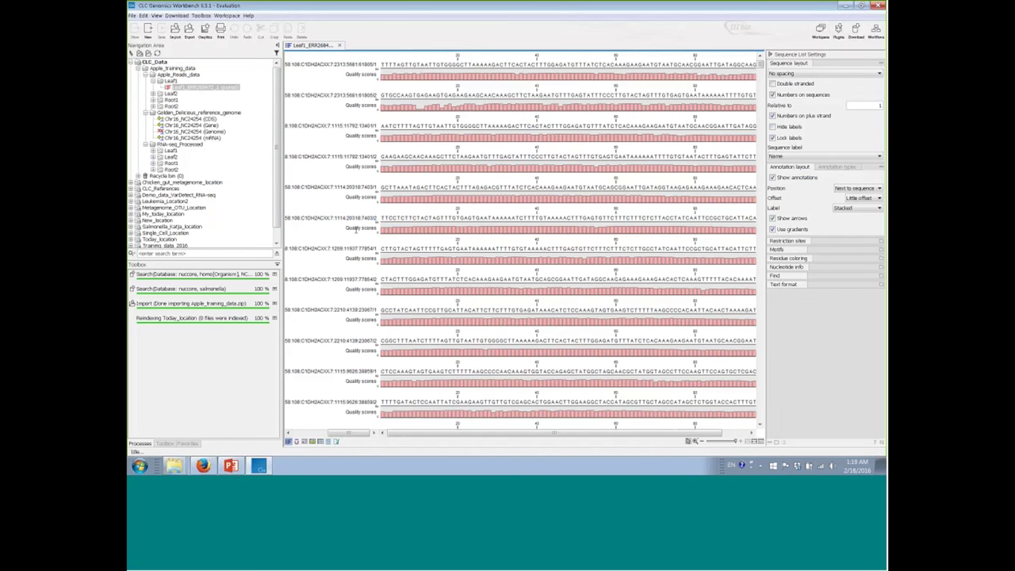
scroll(708, 190, down, 4)
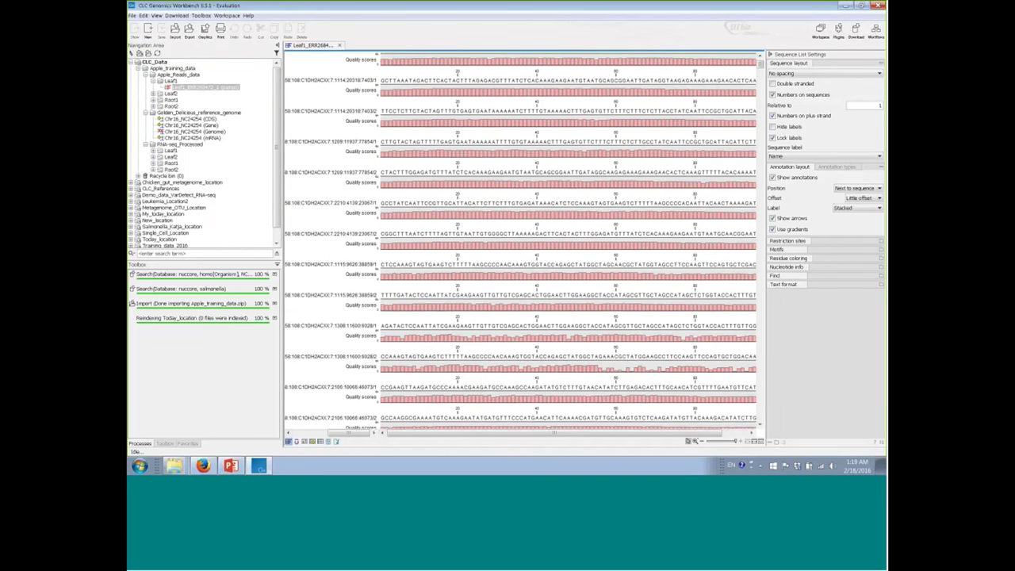
scroll(709, 191, down, 6)
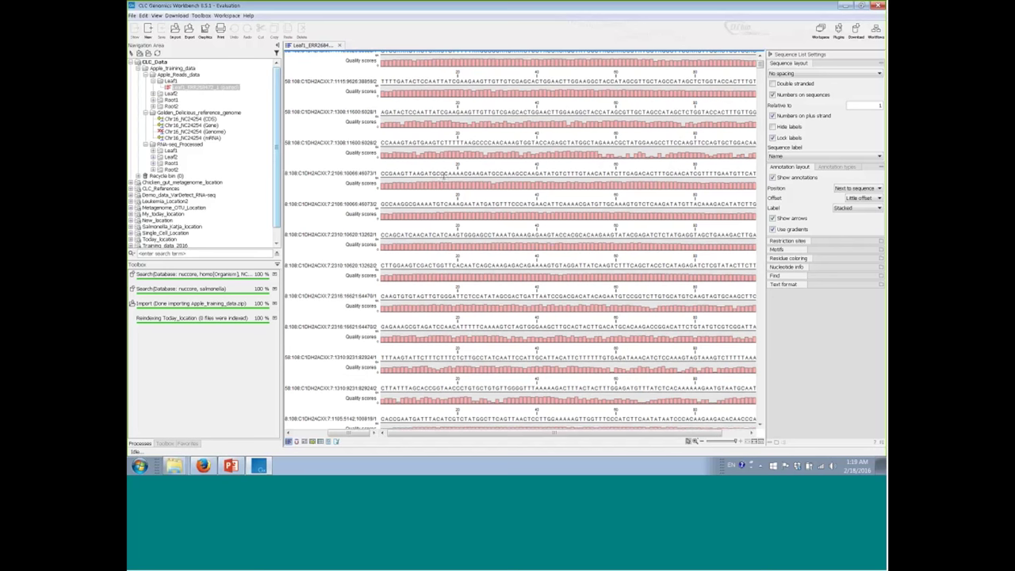
scroll(494, 291, up, 4)
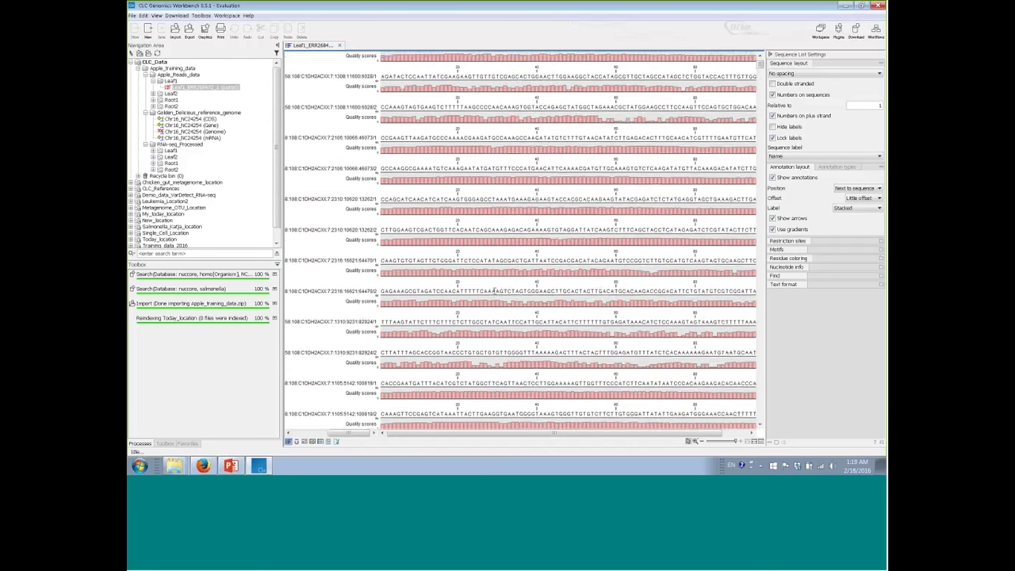
scroll(499, 289, up, 6)
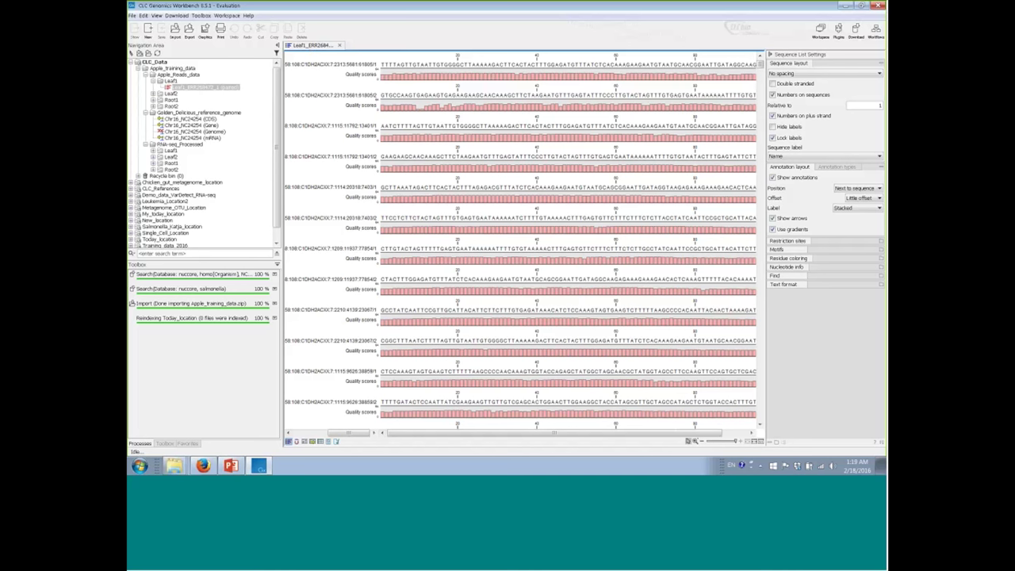
mouse_move(433, 438)
mouse_down()
mouse_move(460, 437)
mouse_move(433, 438)
mouse_up()
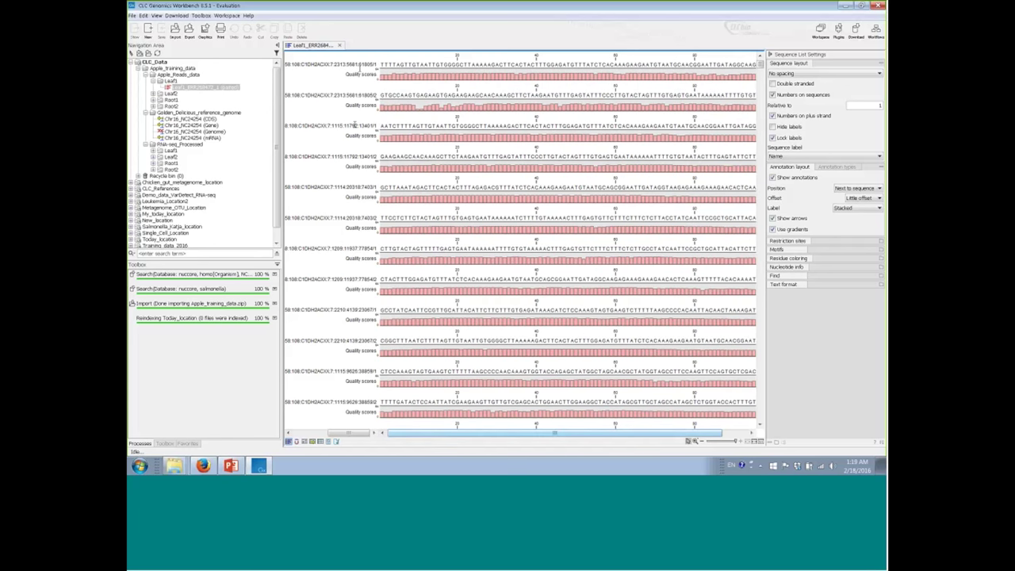
drag(379, 126, 331, 125)
click(347, 176)
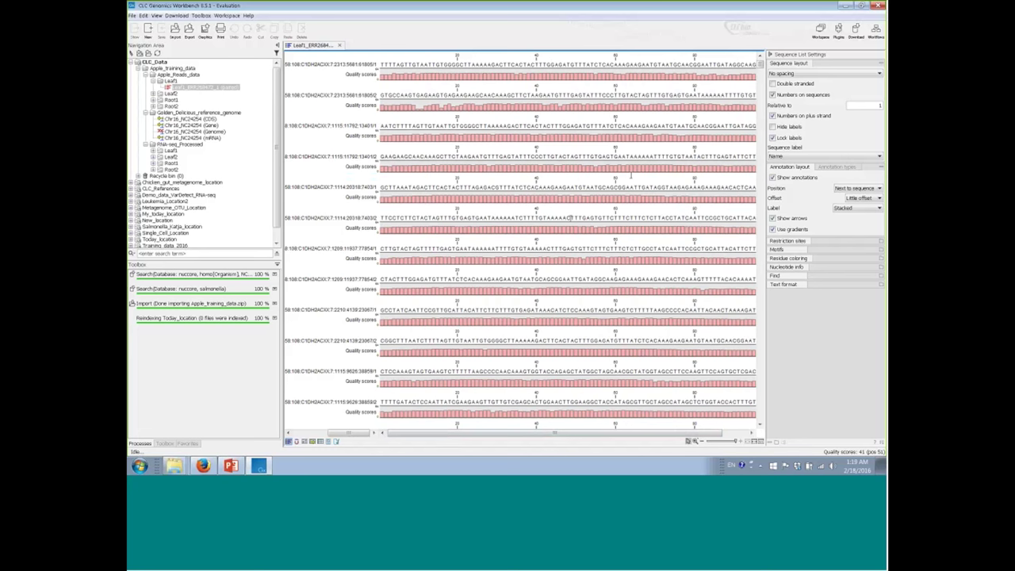
scroll(631, 175, down, 5)
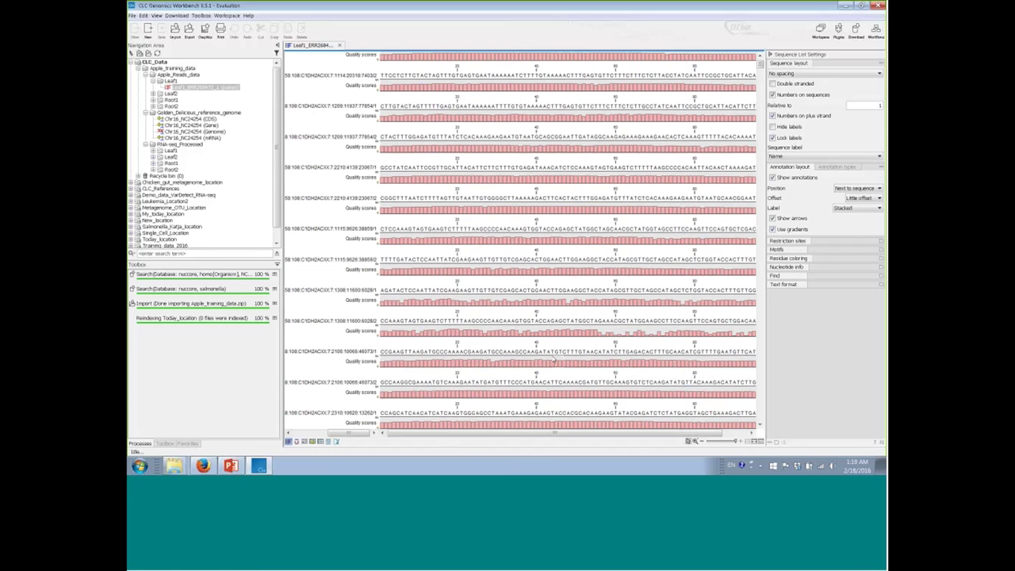
scroll(682, 347, up, 2)
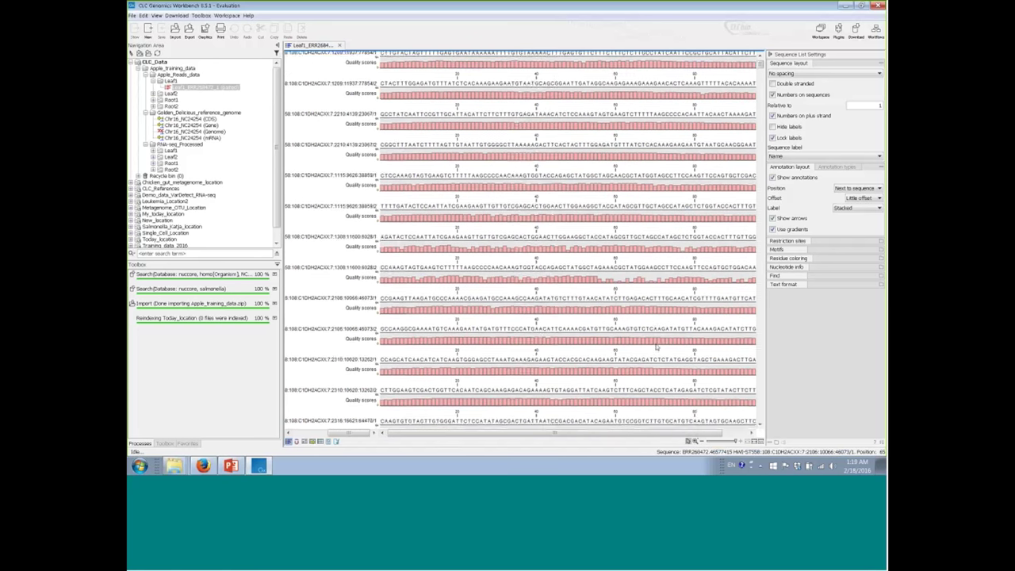
scroll(657, 347, up, 5)
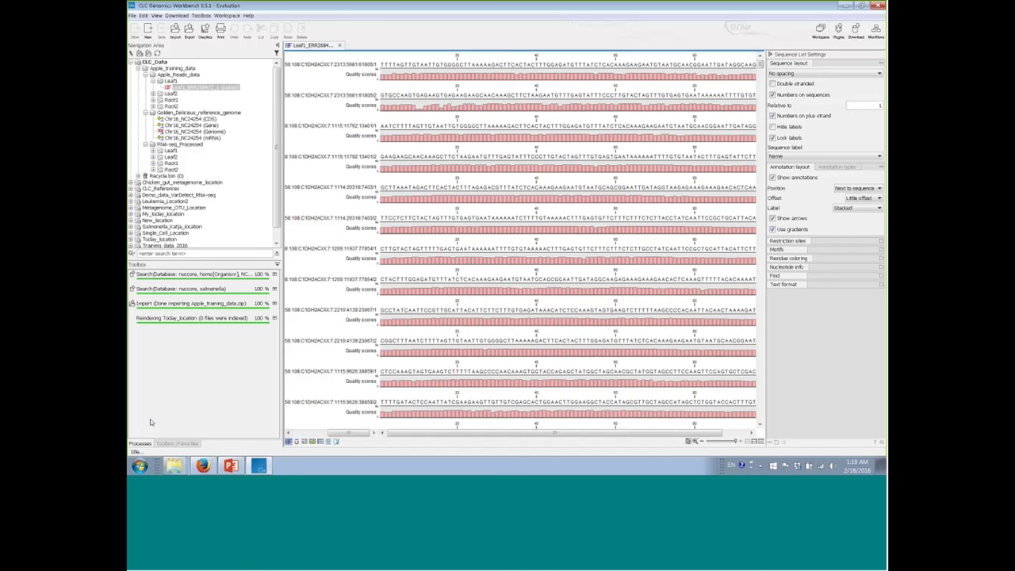
- Show the analysis toolbox with more room, expand NGS Core Tools and select Create Sequencing QC Report
click(164, 443)
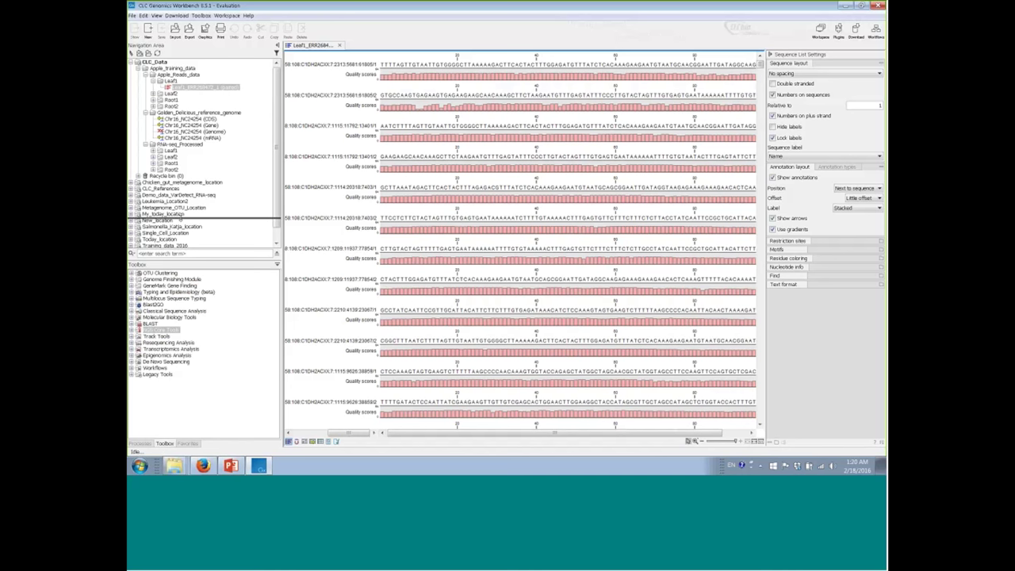
drag(182, 214, 180, 208)
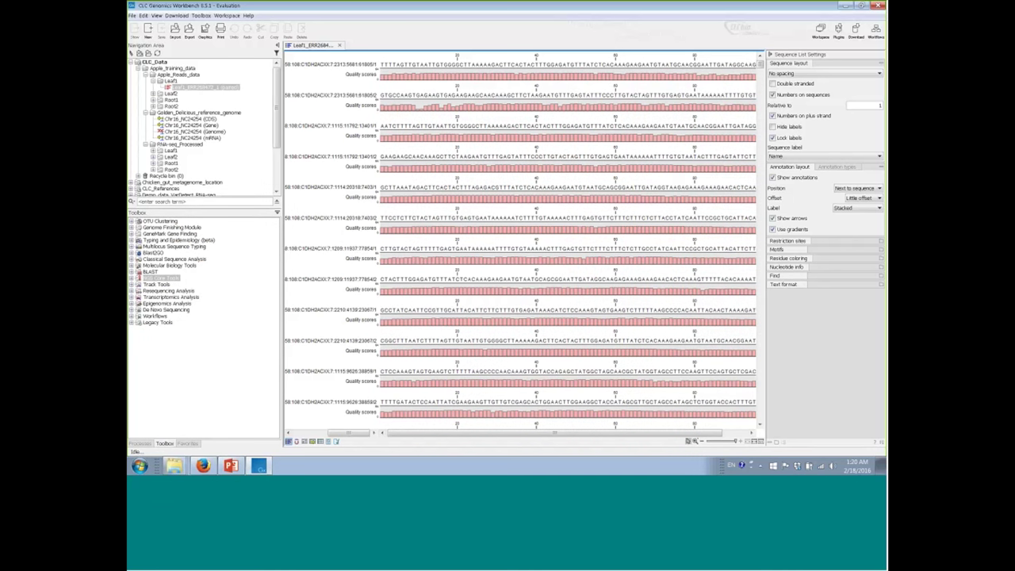
click(132, 278)
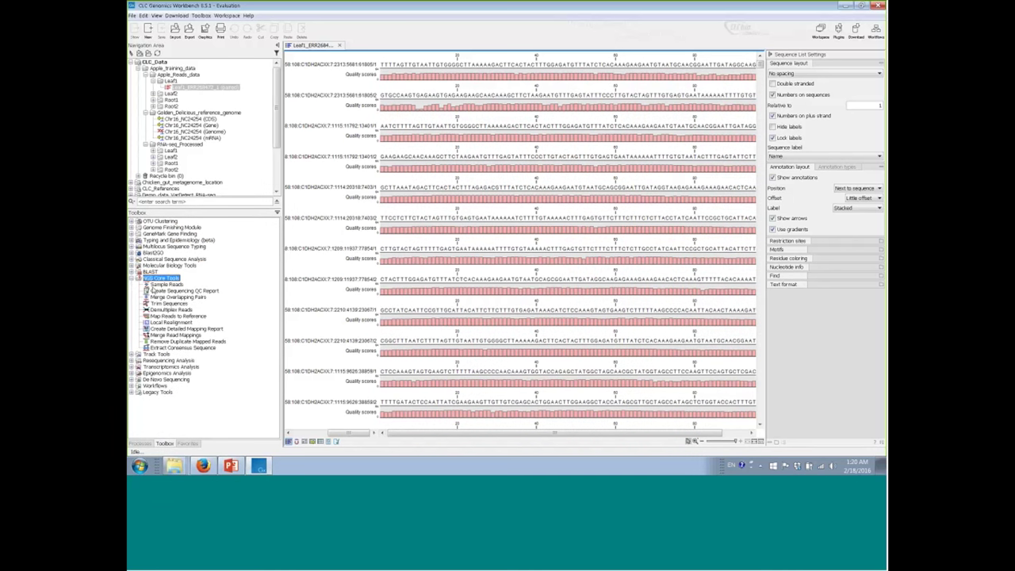
click(162, 292)
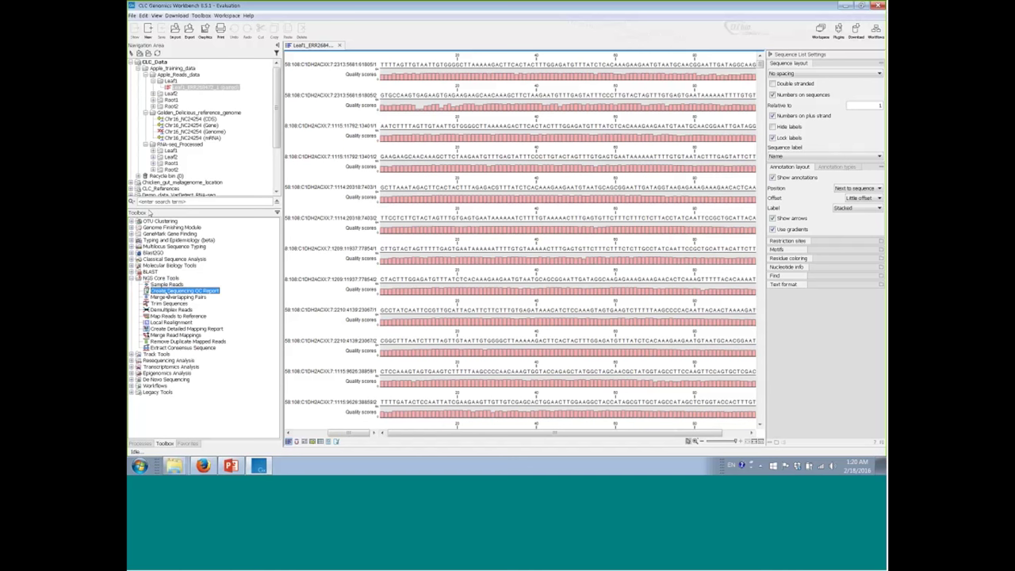
- Review the alternative ways to reach the NGS Core Tools commands, including those offered for the Leaf1 reads
click(202, 15)
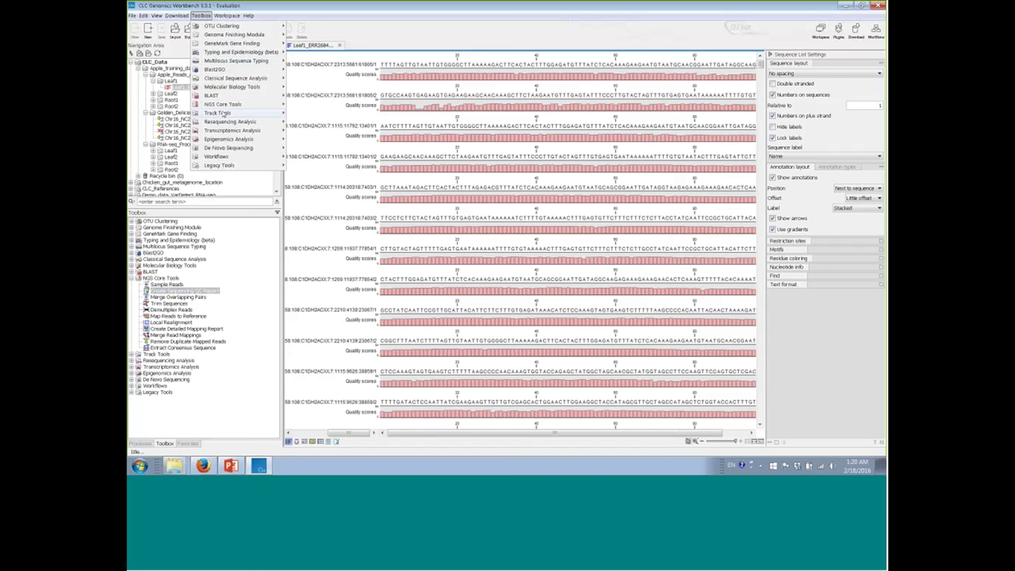
mouse_move(224, 105)
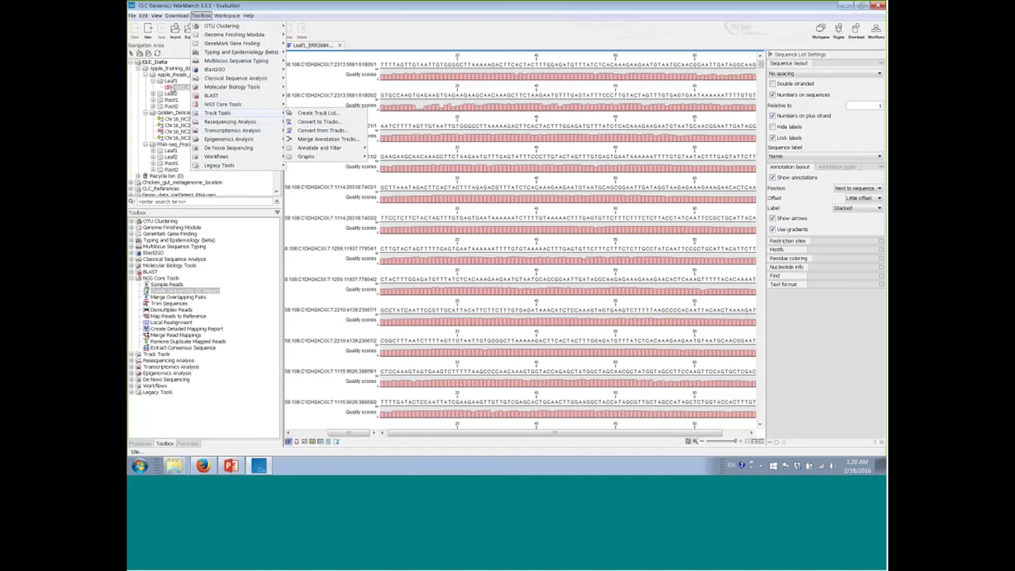
click(174, 88)
right_click(182, 88)
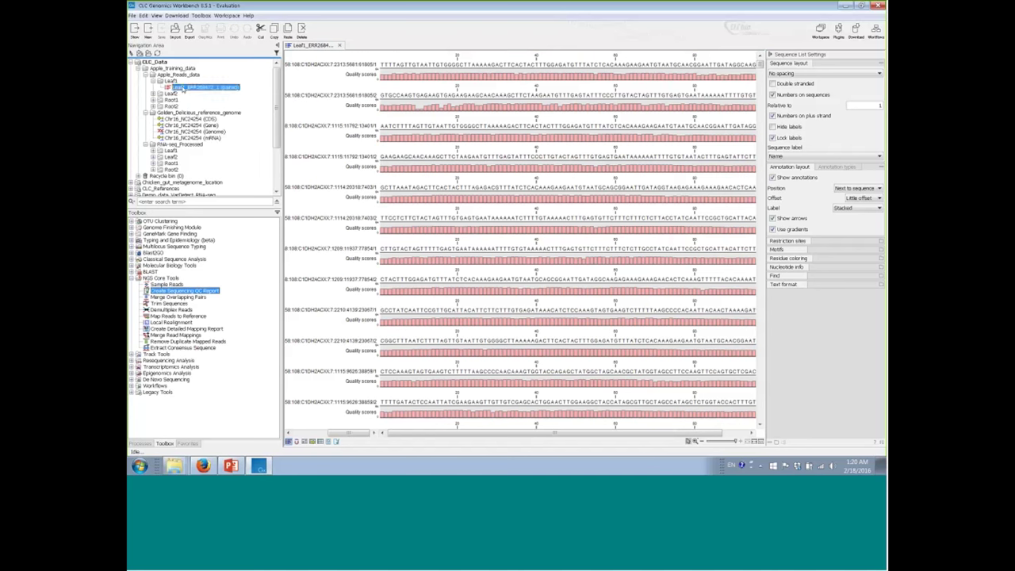
mouse_move(217, 119)
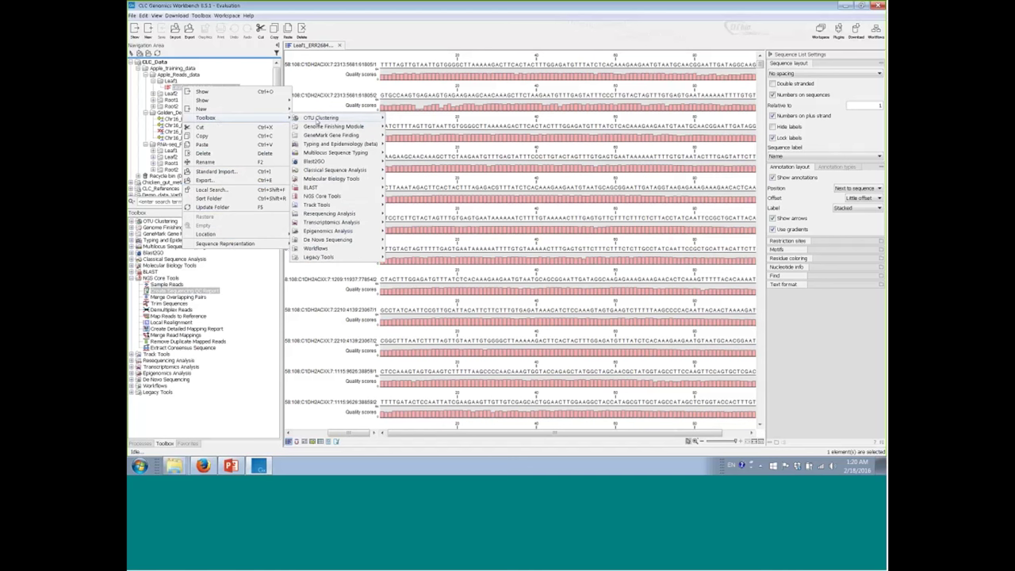
mouse_move(325, 196)
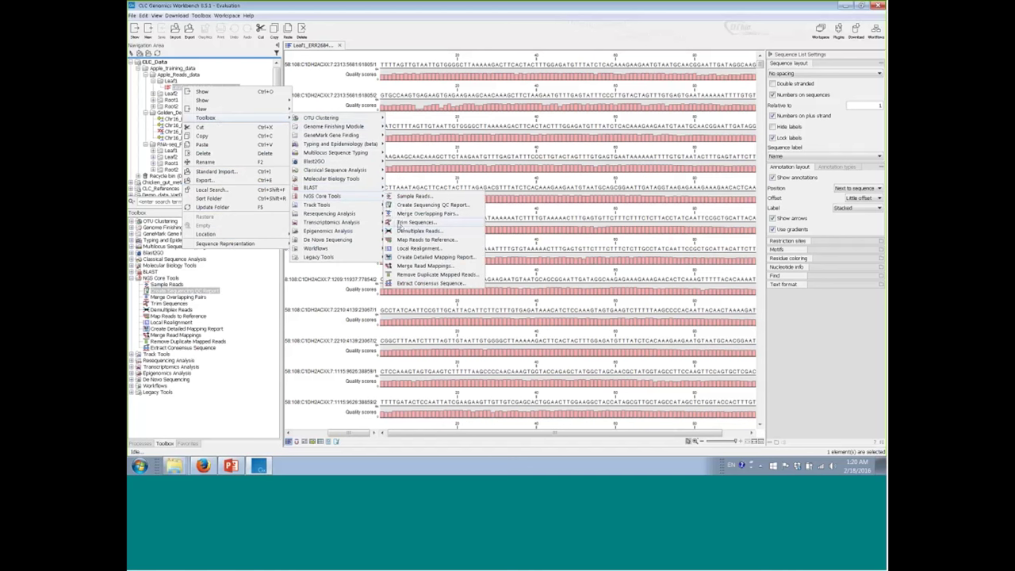
click(259, 272)
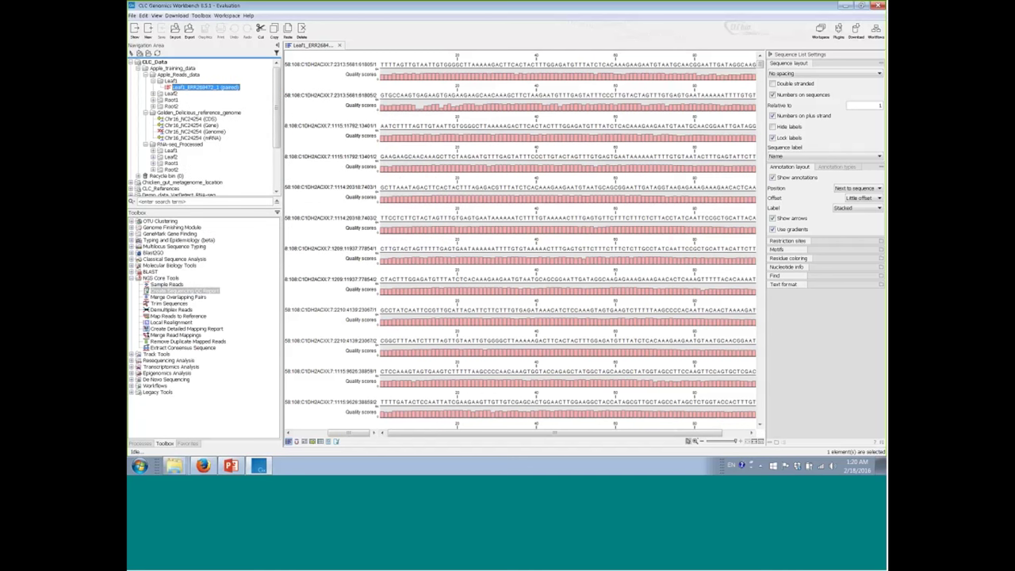
- Start Create Sequencing QC Report with Leaf1_ERR268472_1 (paired) as the input reads and proceed to the additional reporting settings
click(168, 291)
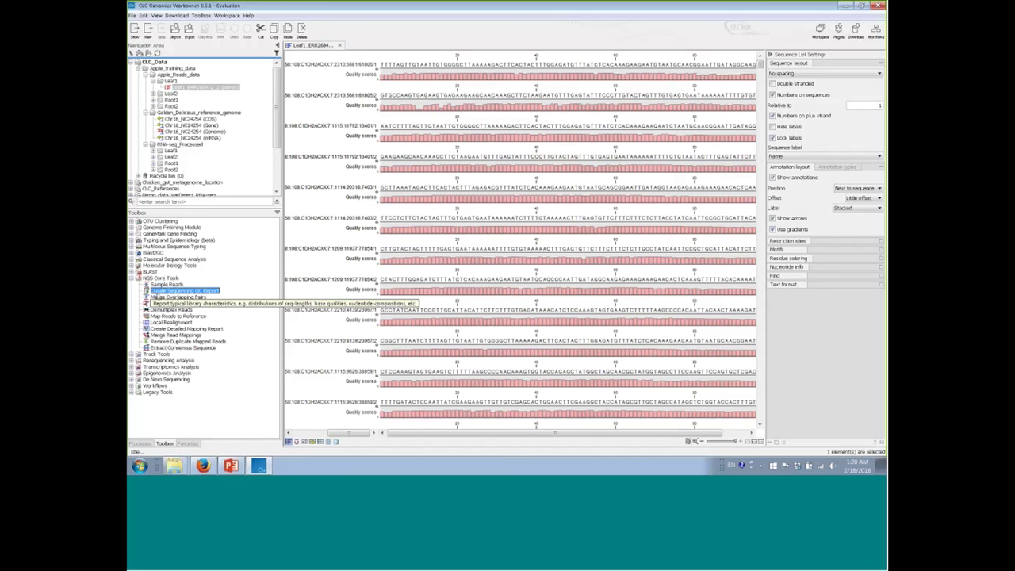
double_click(148, 294)
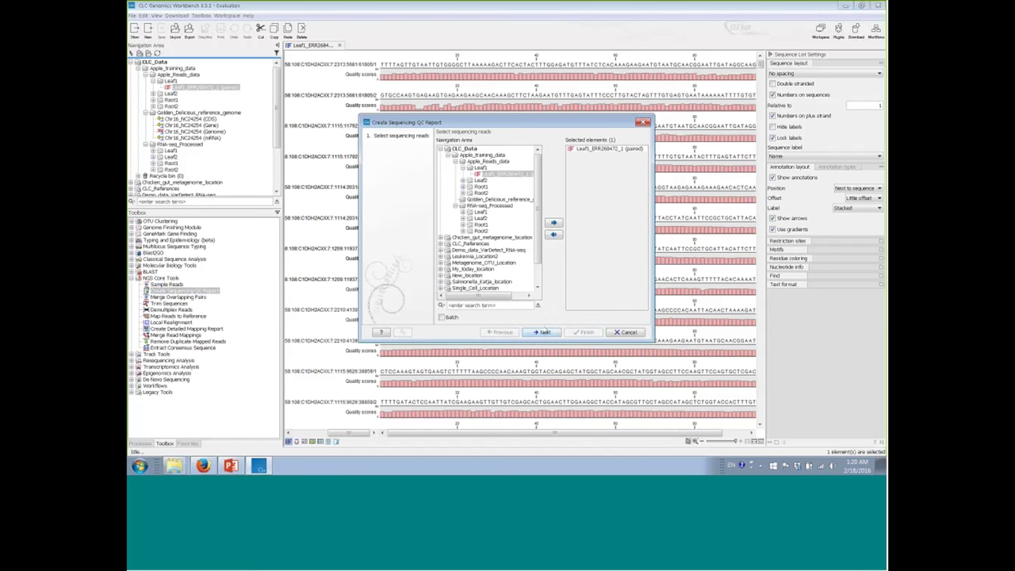
click(544, 333)
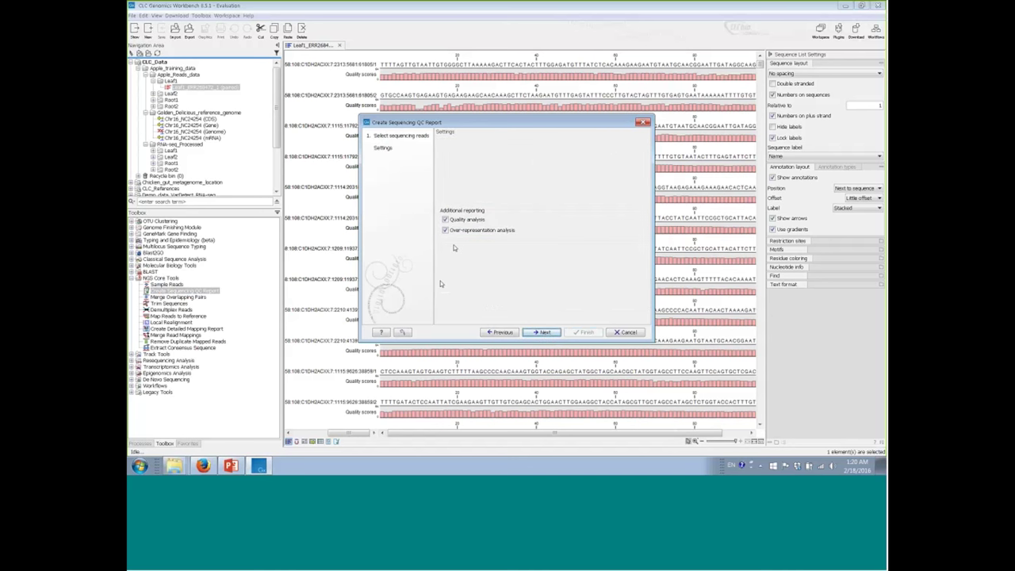
- Return to the read selection, remove the Leaf1 reads, add them again as the selected element and proceed to the settings
click(500, 332)
double_click(593, 150)
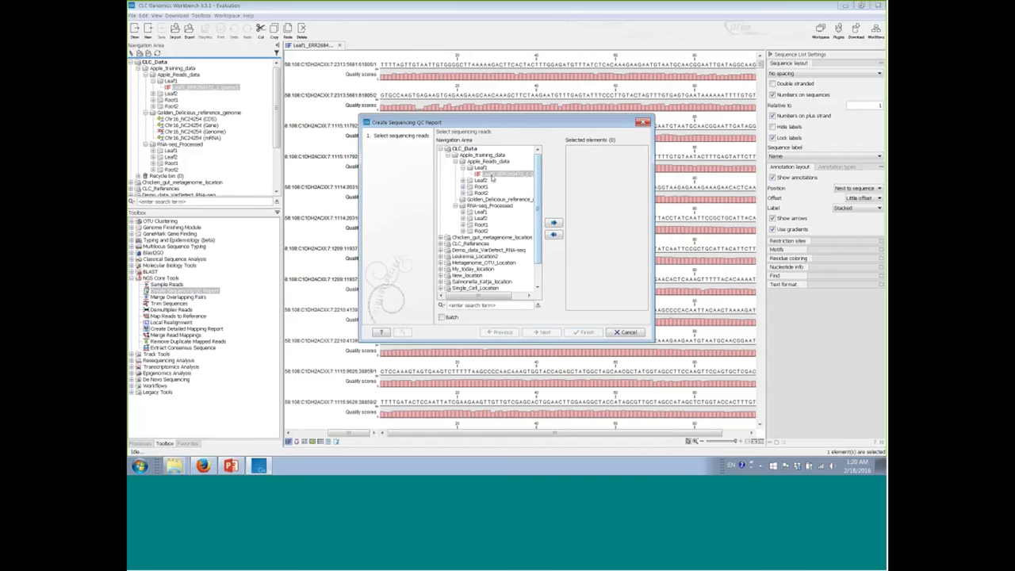
click(472, 163)
click(503, 174)
click(553, 225)
click(599, 150)
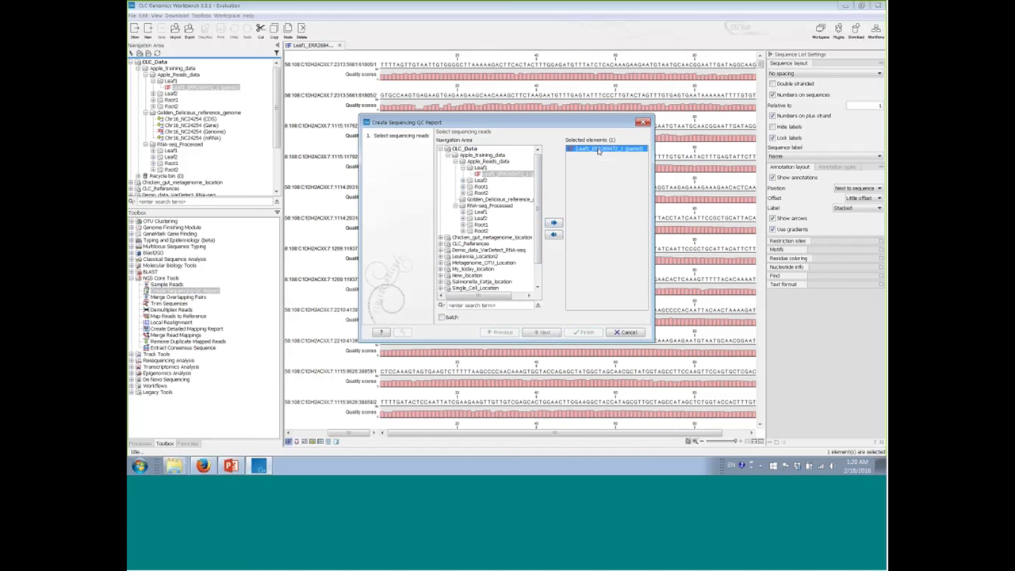
click(512, 175)
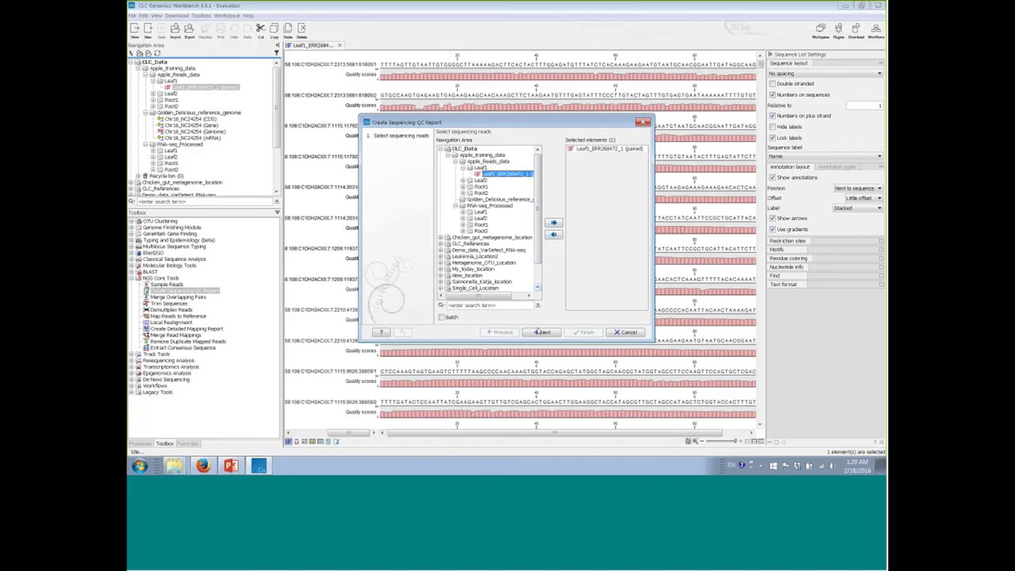
click(543, 332)
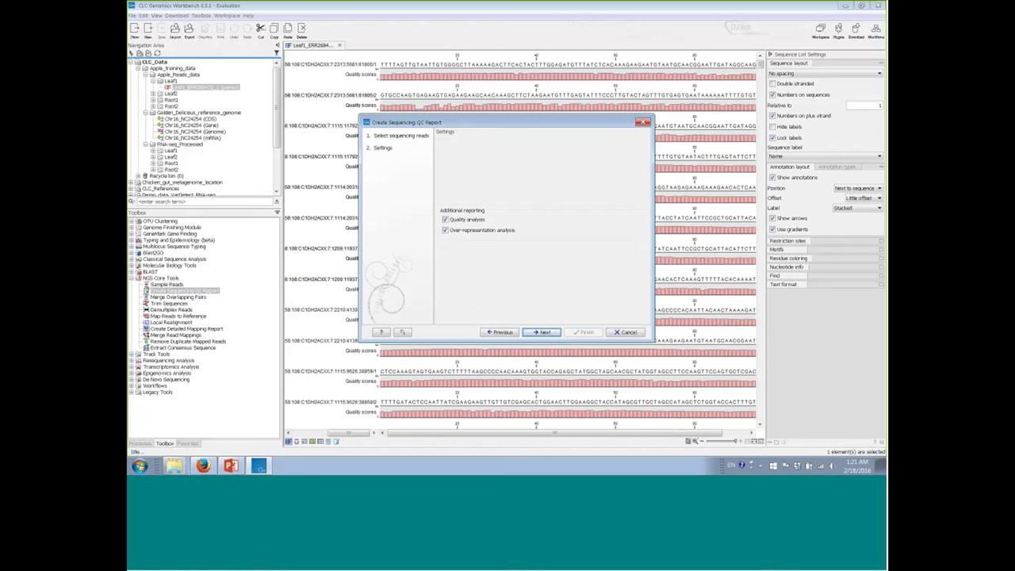
- Create graphical and supplementary reports without a duplicated sequence list, saving them in the Leaf1 folder and opening the log
click(542, 332)
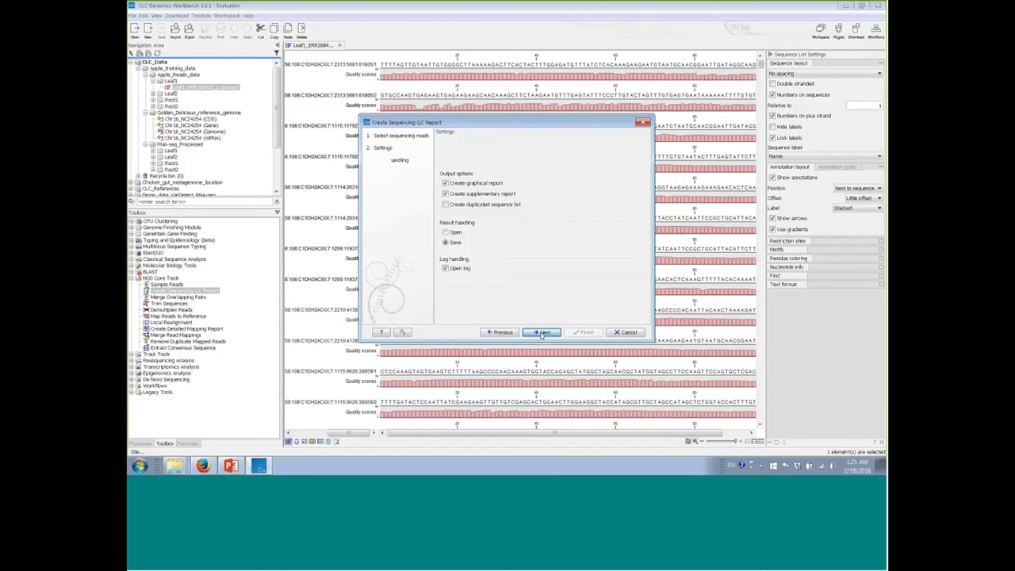
click(403, 332)
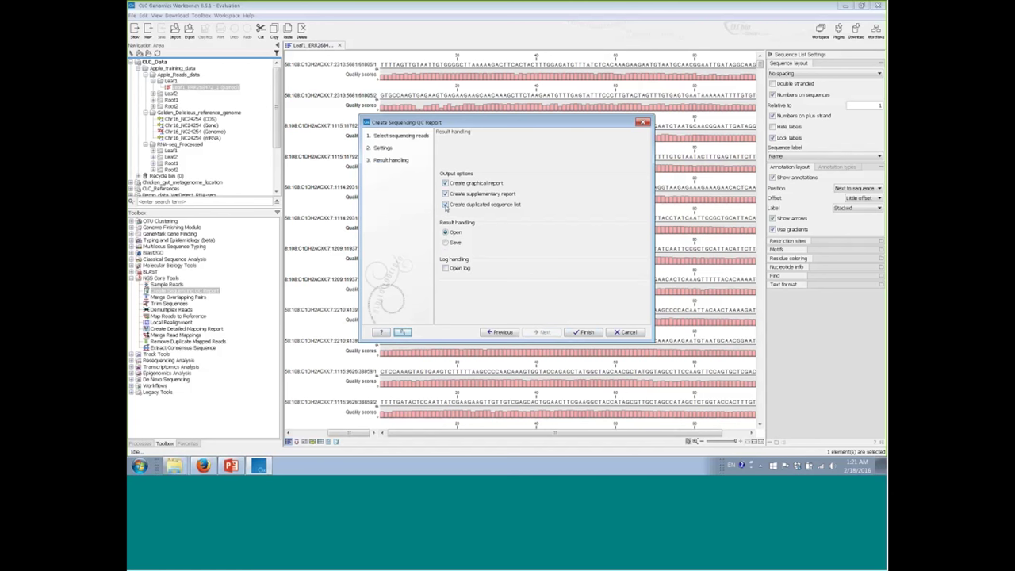
click(445, 205)
click(445, 244)
click(446, 268)
click(542, 331)
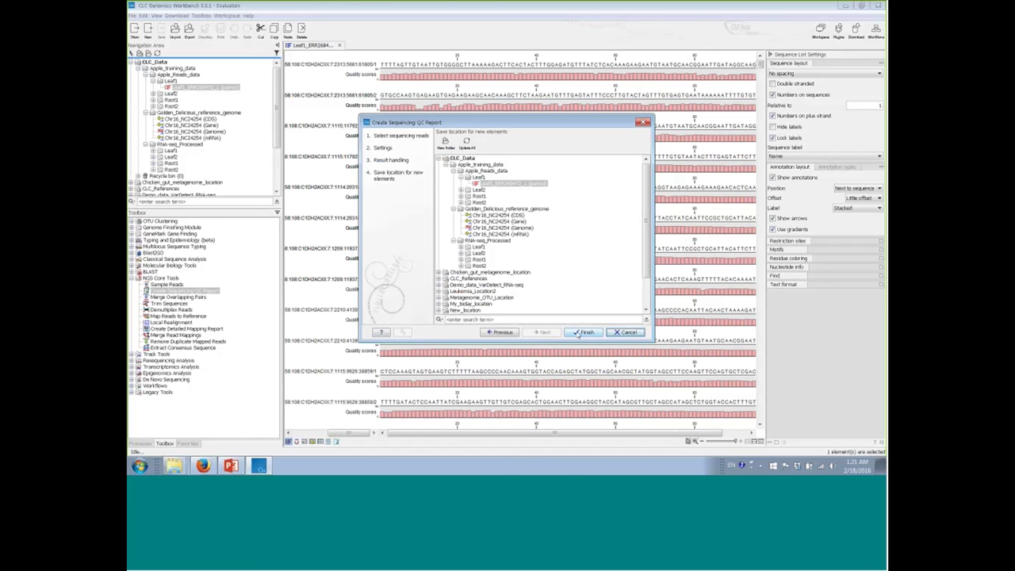
click(578, 333)
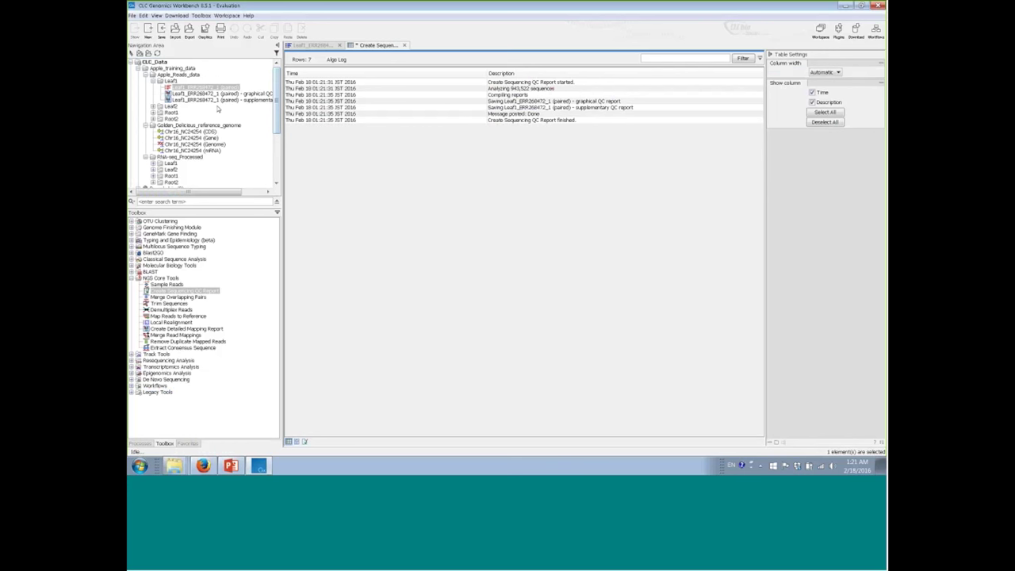
- Widen the navigation area to show the full names of the new Leaf1 reports and open the graphical QC report
drag(281, 112, 291, 113)
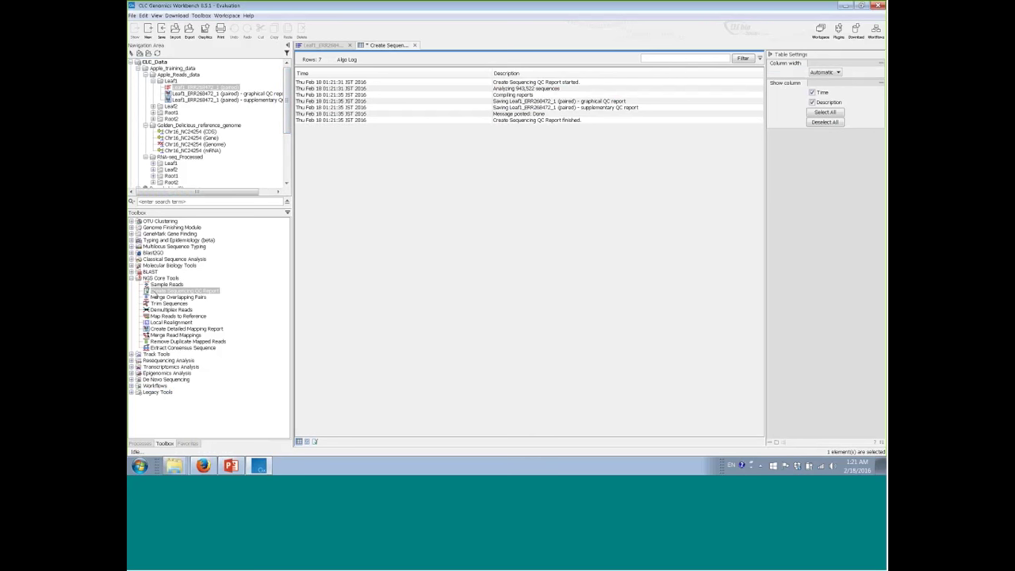
click(155, 292)
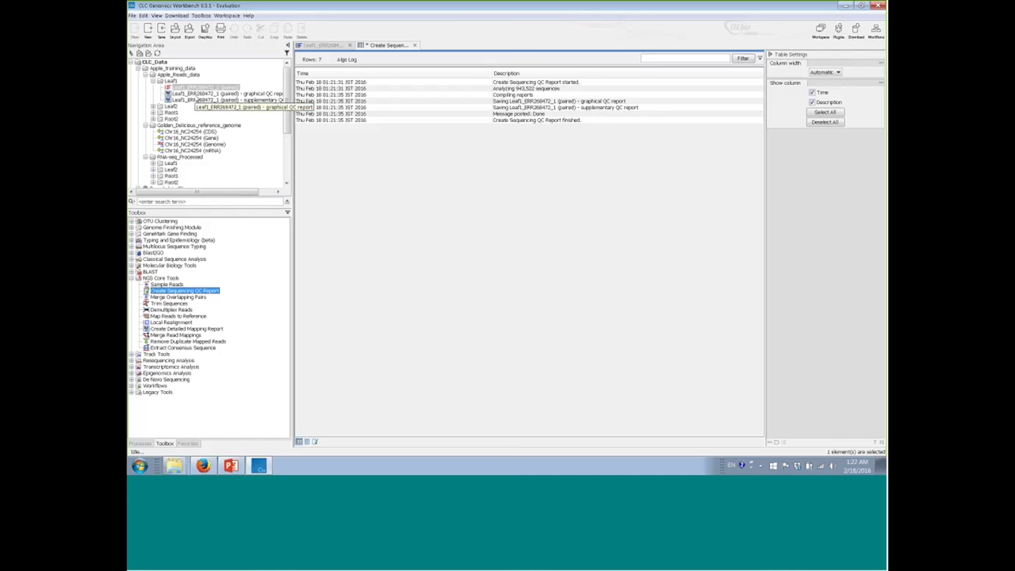
click(195, 94)
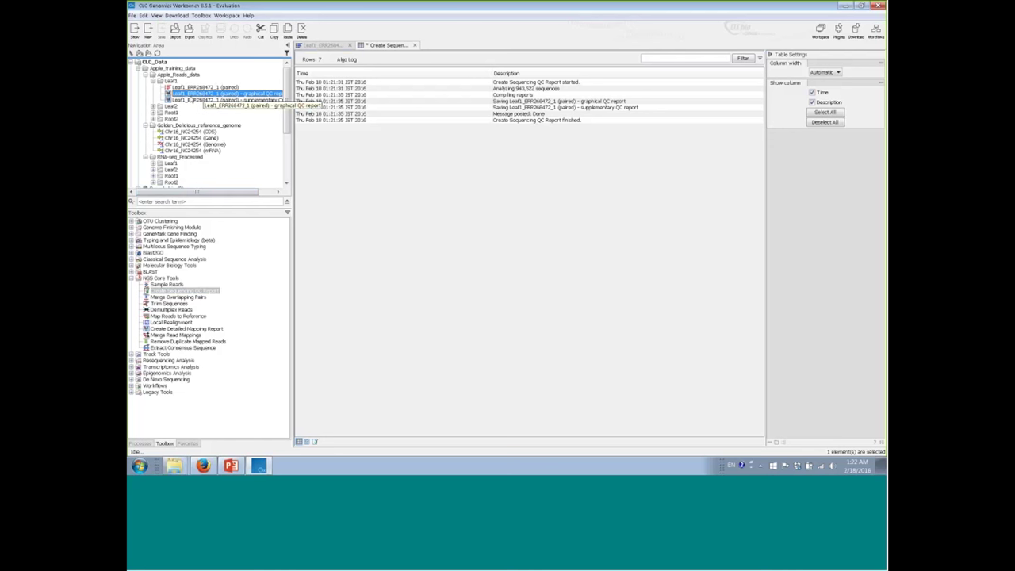
drag(198, 194, 214, 193)
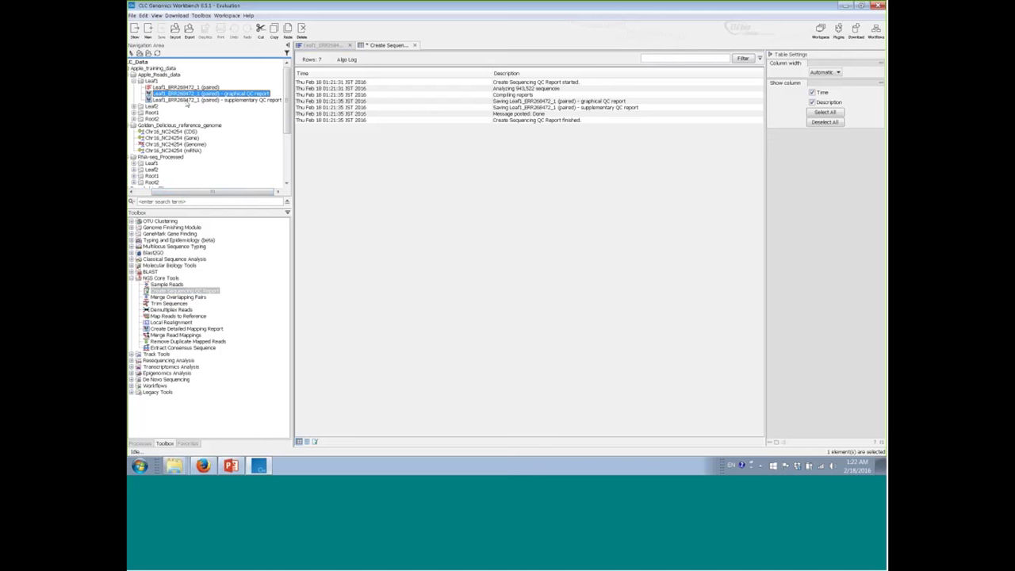
click(195, 101)
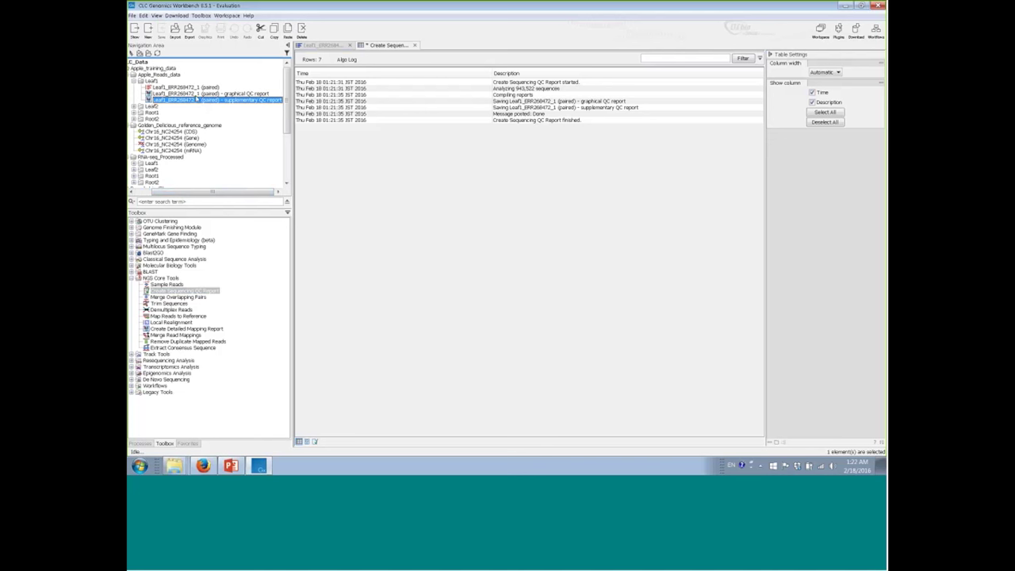
key(Up)
key(Return)
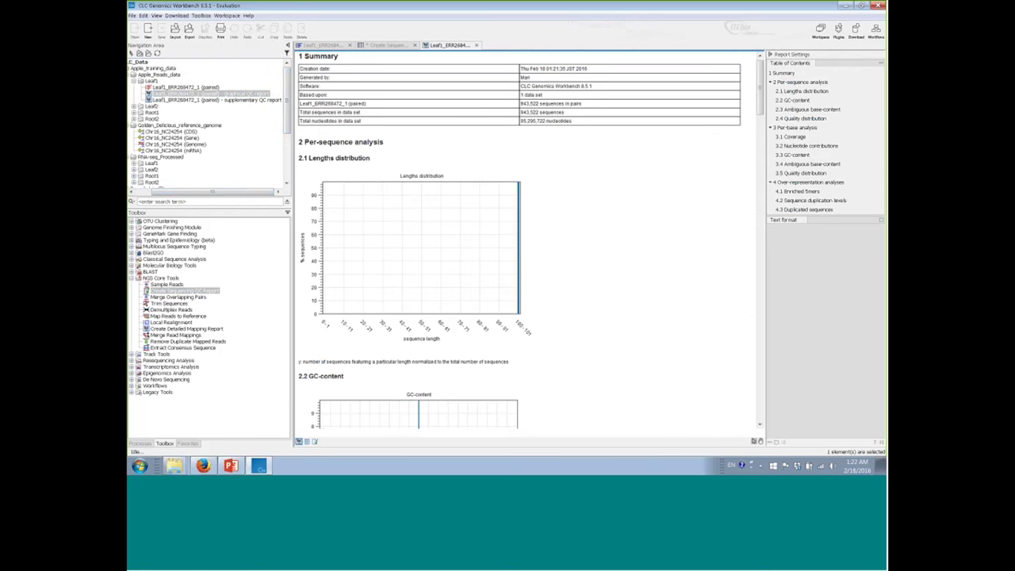
- Examine the report's summary and its per-sequence plots of lengths distribution, GC-content, ambiguous base-content and quality distribution
scroll(609, 395, down, 2)
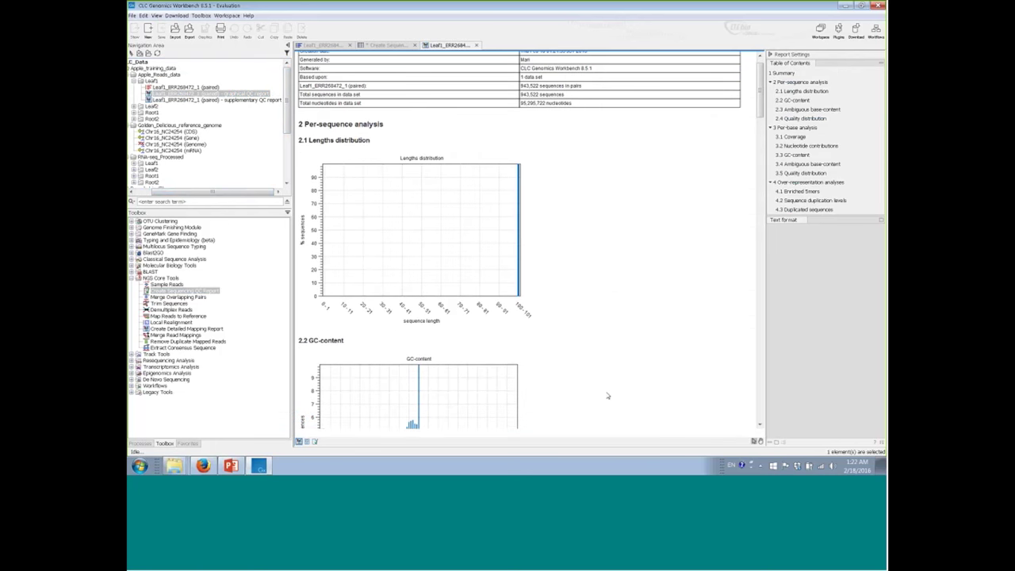
scroll(608, 396, down, 2)
scroll(609, 395, up, 3)
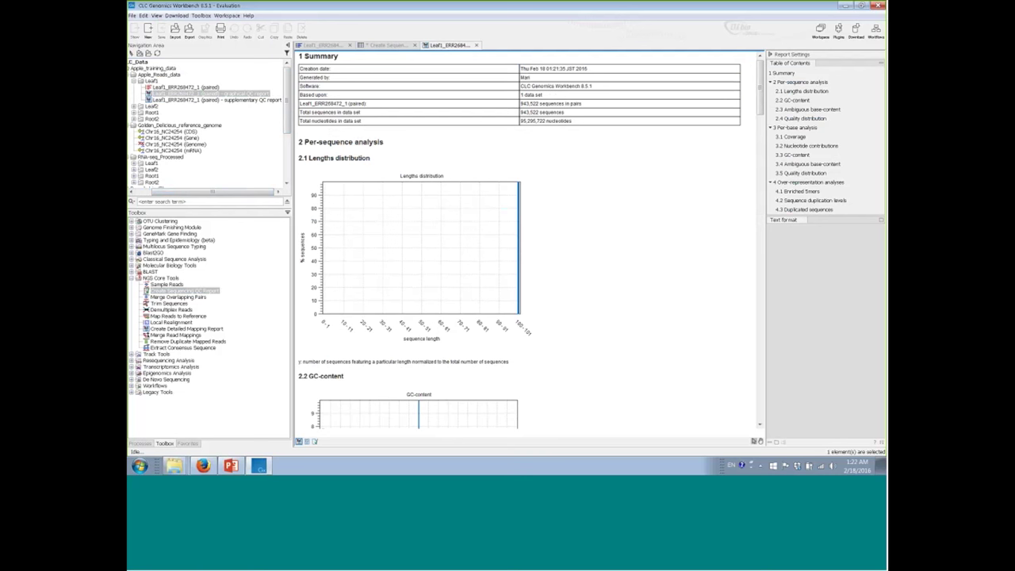
scroll(596, 245, down, 5)
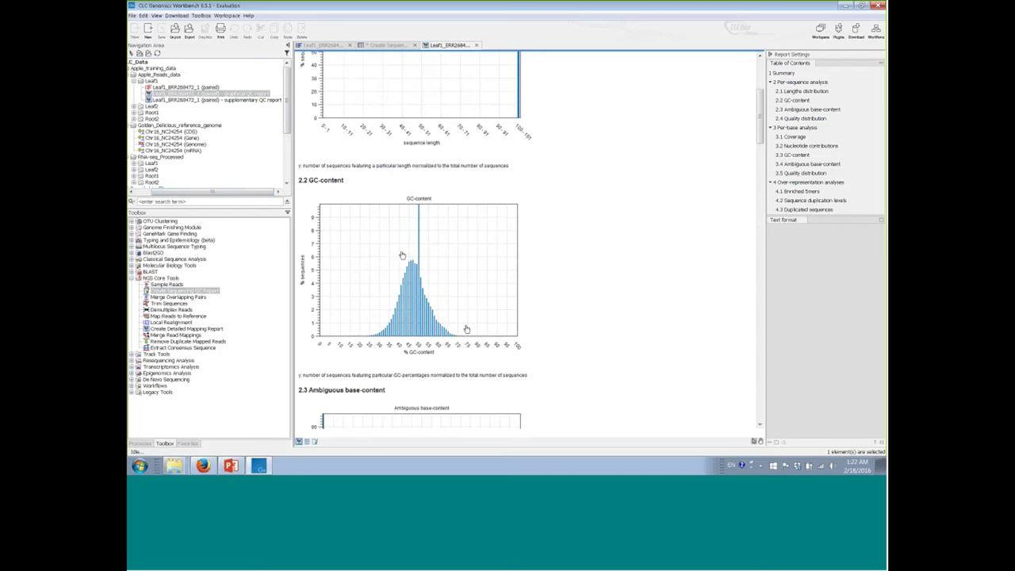
scroll(587, 322, down, 5)
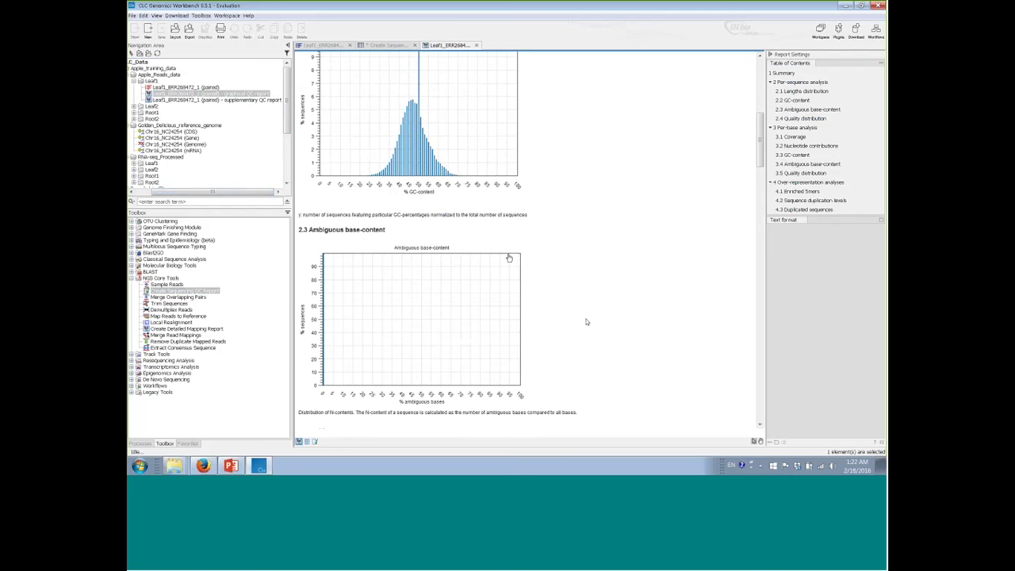
scroll(587, 322, up, 2)
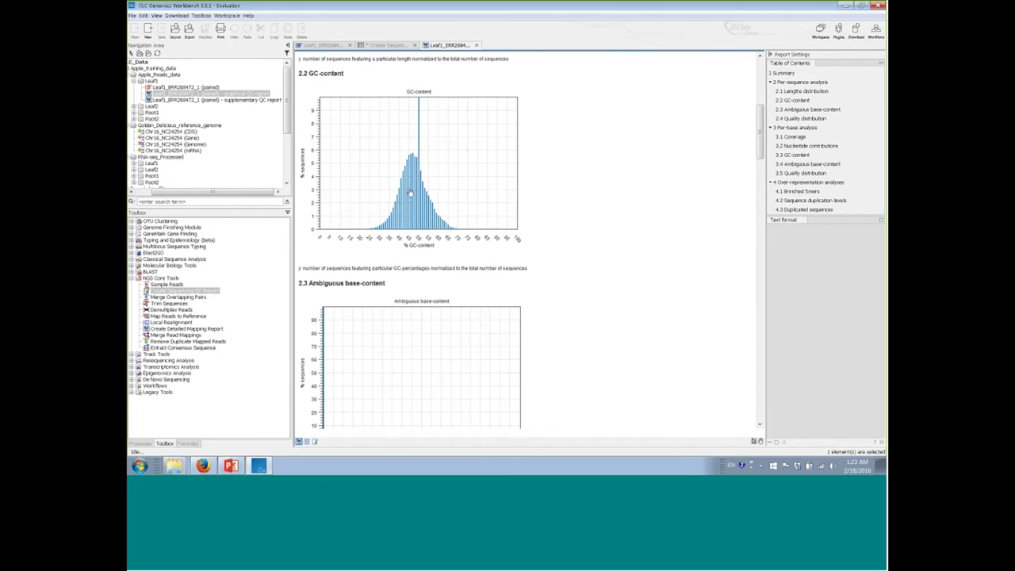
scroll(566, 283, down, 5)
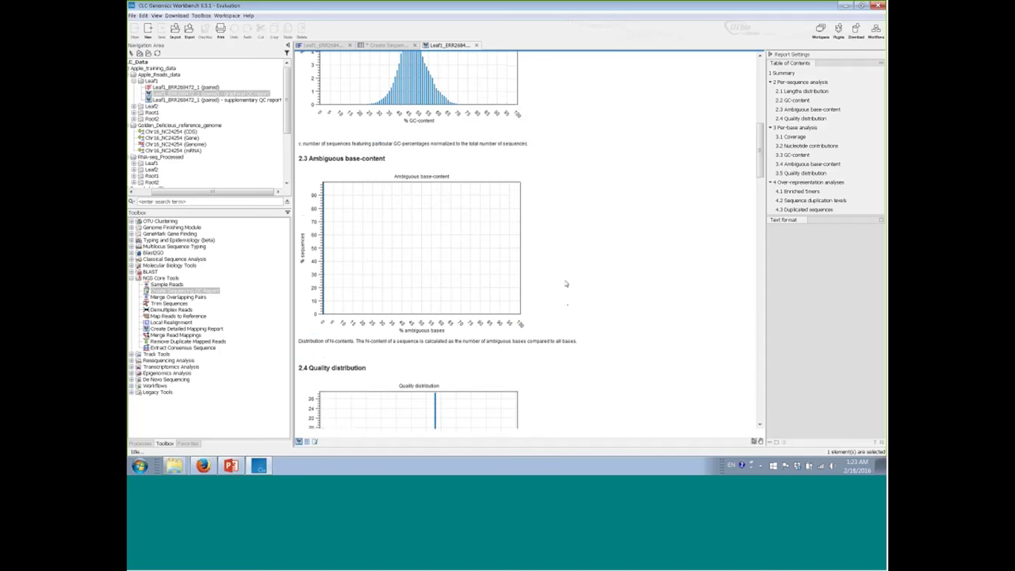
scroll(566, 283, down, 1)
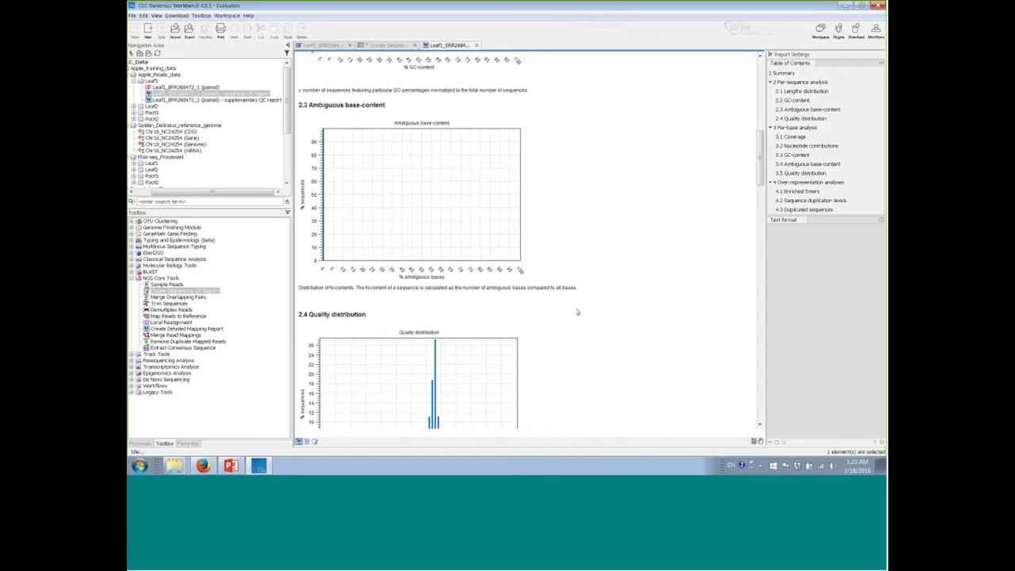
scroll(577, 311, down, 4)
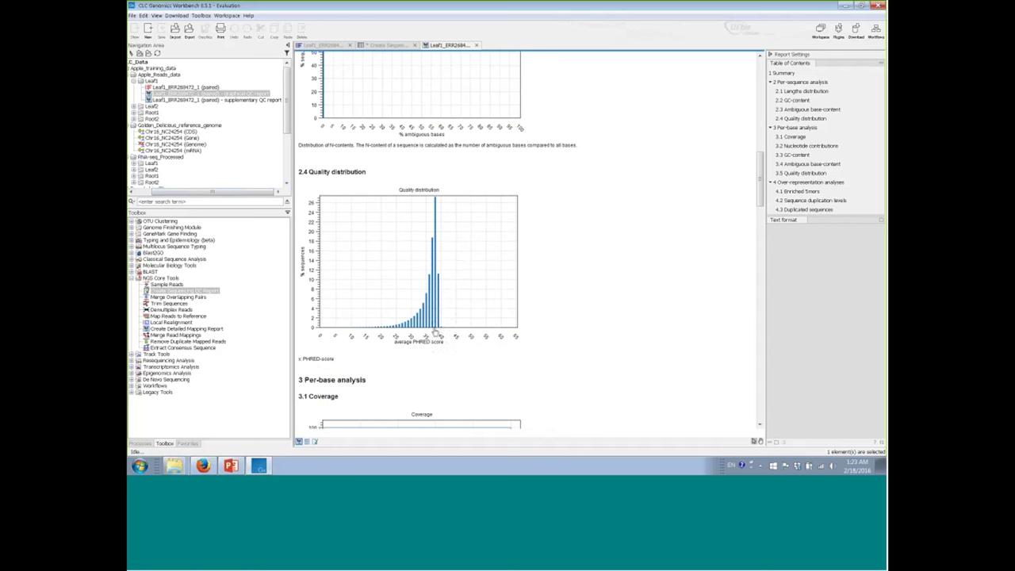
scroll(606, 339, down, 3)
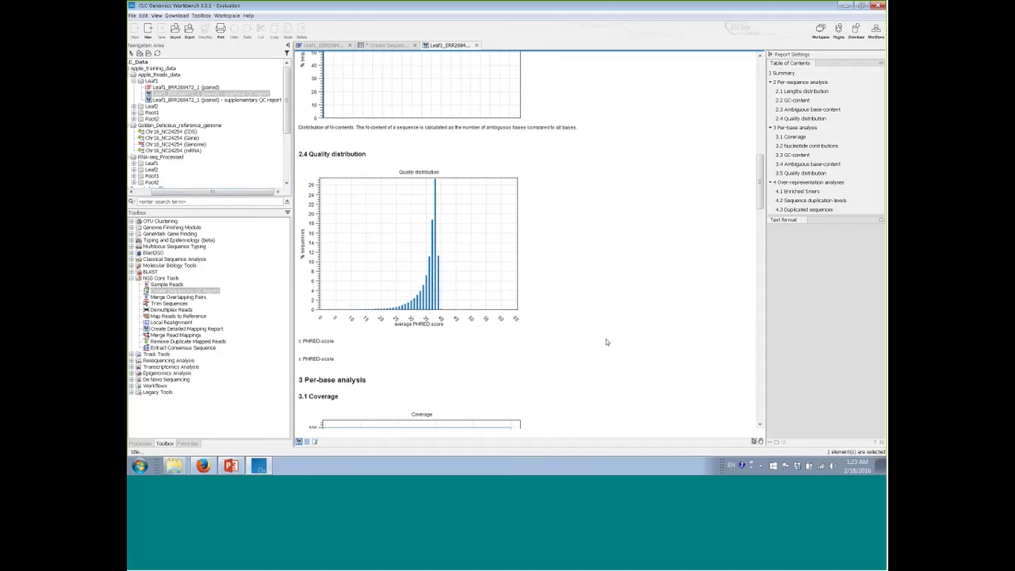
- Compare the per-base Coverage plot with the Leaf1 read list, viewing the read ends and closing the list again
scroll(606, 342, down, 3)
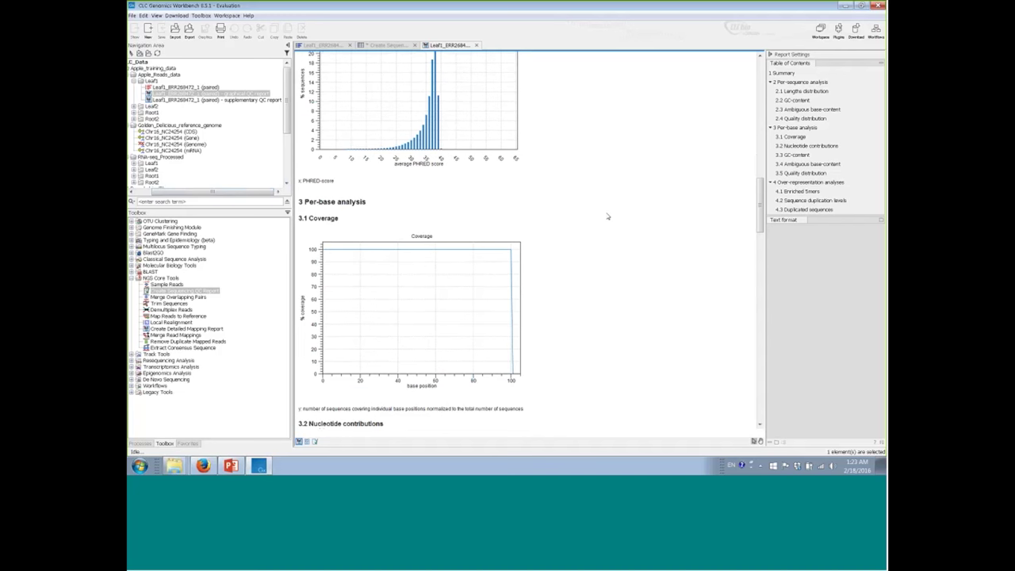
scroll(607, 217, down, 2)
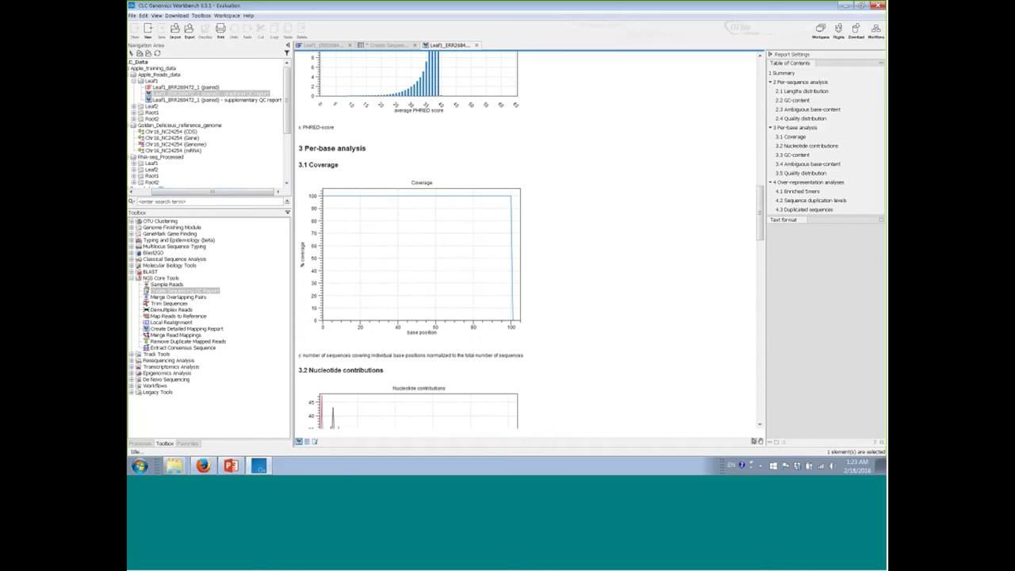
double_click(179, 87)
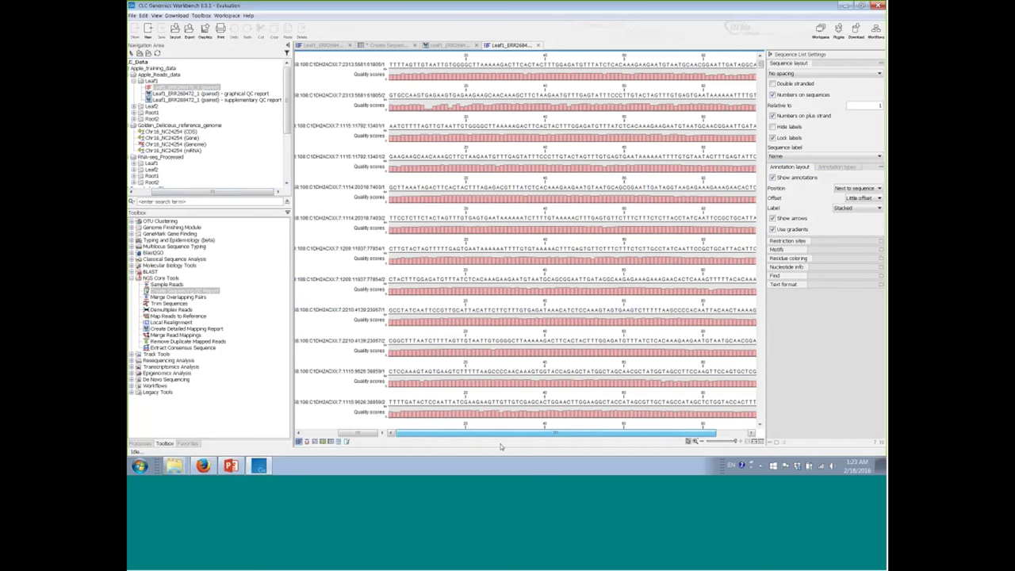
drag(435, 435, 468, 435)
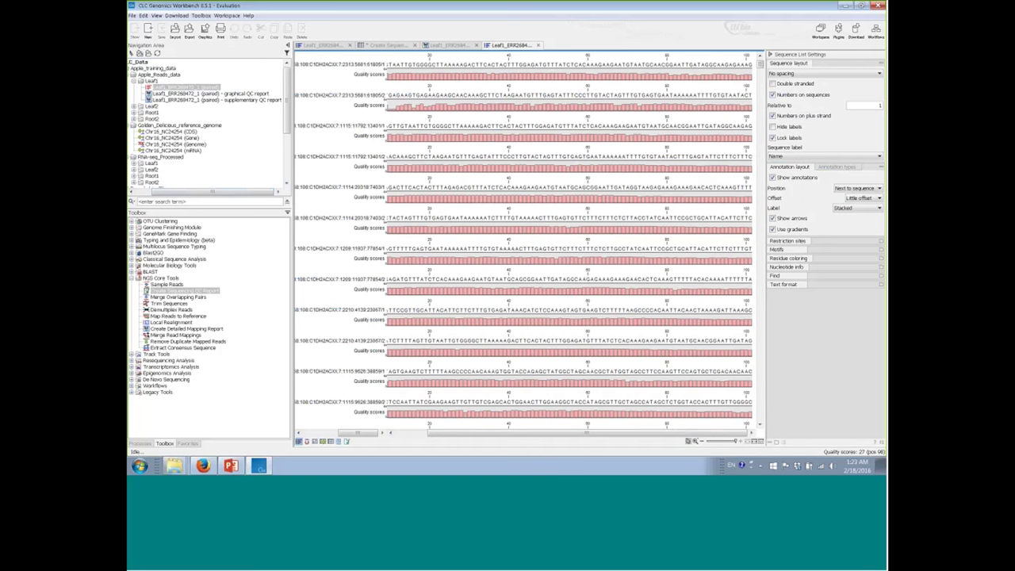
click(538, 46)
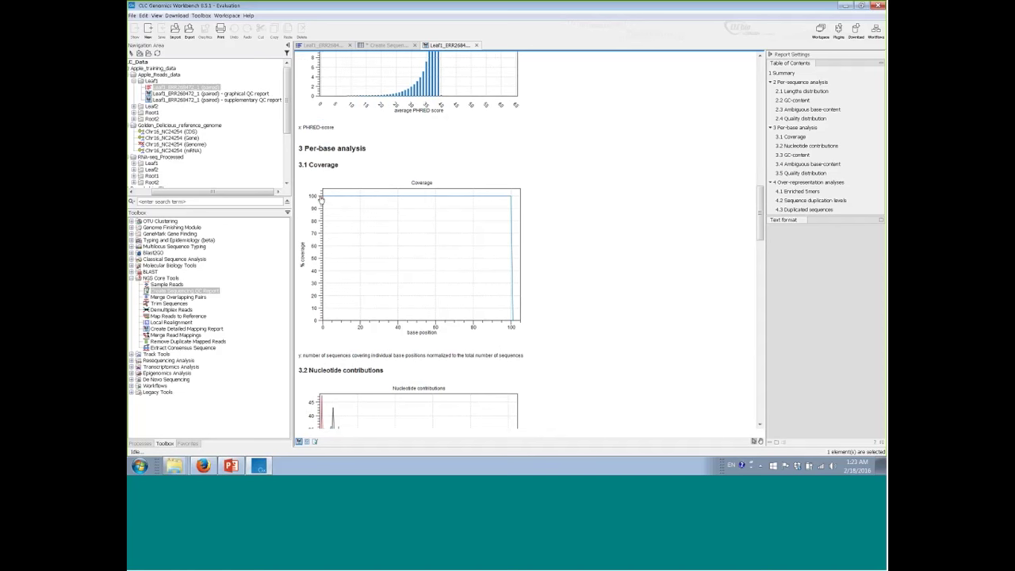
- Examine the Nucleotide contributions and GC-content plots in the per-base analysis section
scroll(453, 211, down, 2)
scroll(601, 244, down, 10)
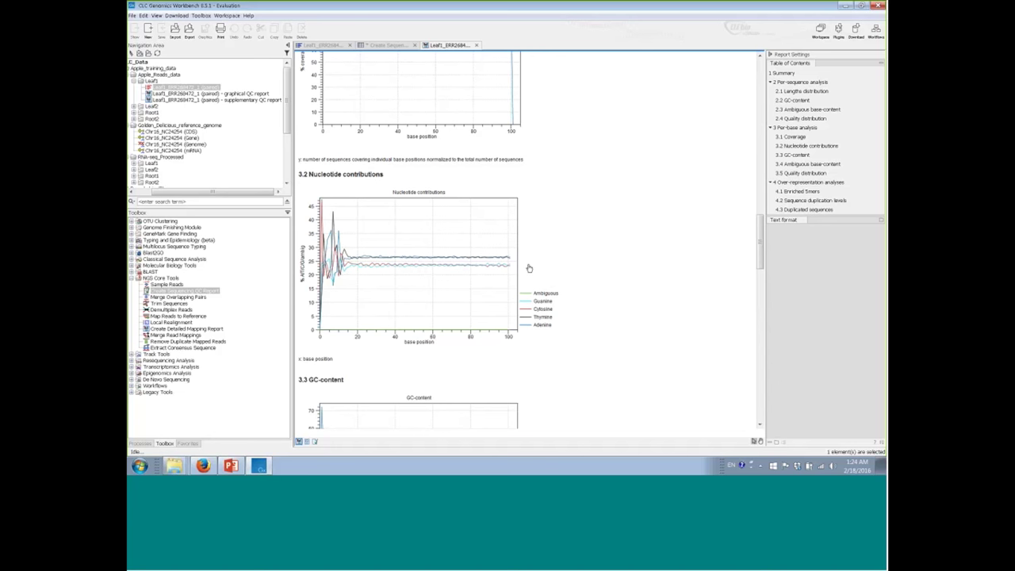
scroll(555, 384, down, 3)
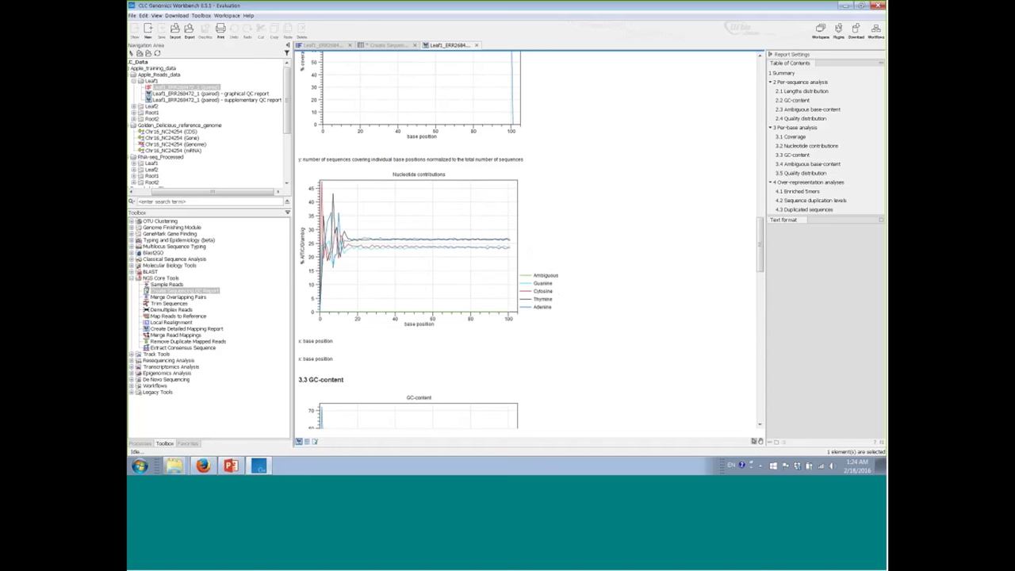
scroll(567, 393, down, 3)
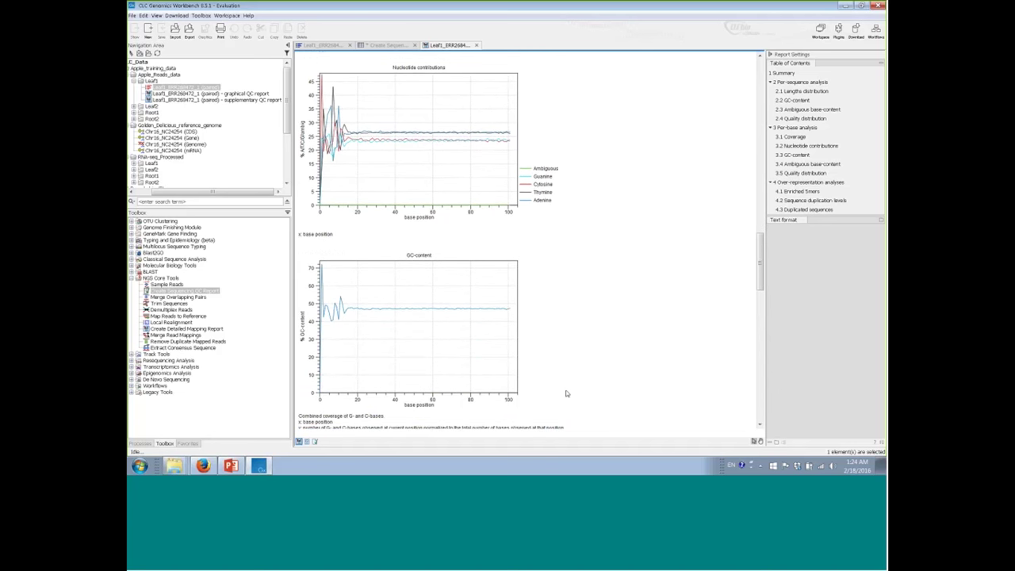
scroll(497, 311, down, 5)
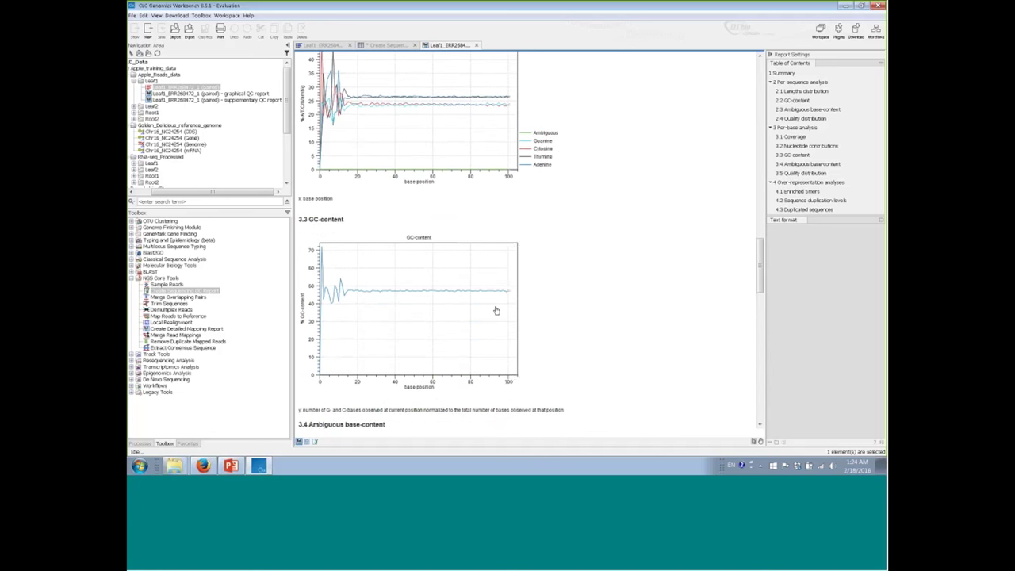
- Examine the Ambiguous base-content and Quality distribution plots in the graphical report's per-base analysis section
scroll(533, 343, down, 4)
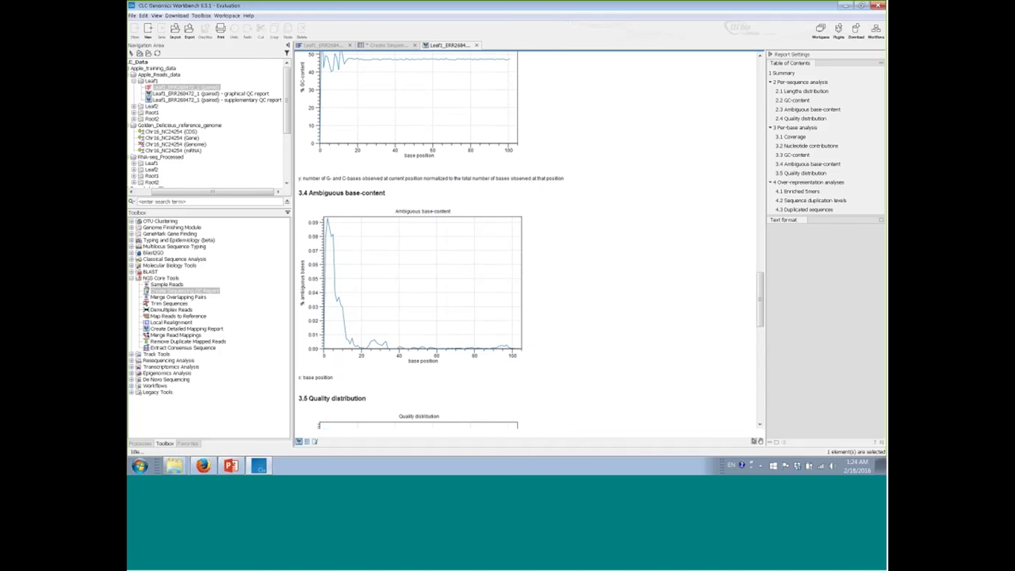
scroll(673, 345, down, 5)
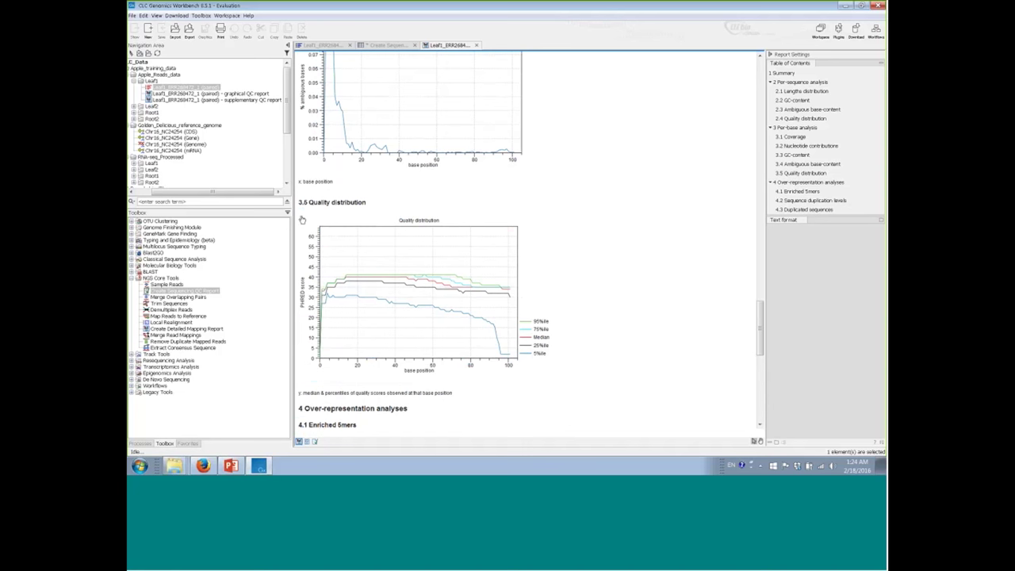
scroll(539, 227, down, 2)
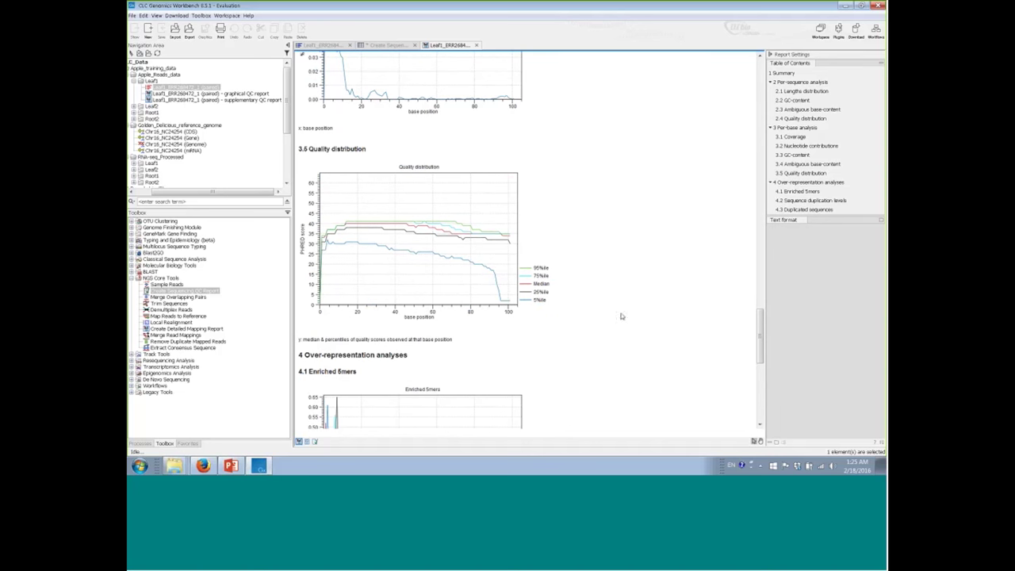
- Examine the Enriched 5mers and Sequence duplication levels plots in the over-representation analyses, and return to the per-base Quality distribution
scroll(584, 320, down, 3)
scroll(584, 320, down, 5)
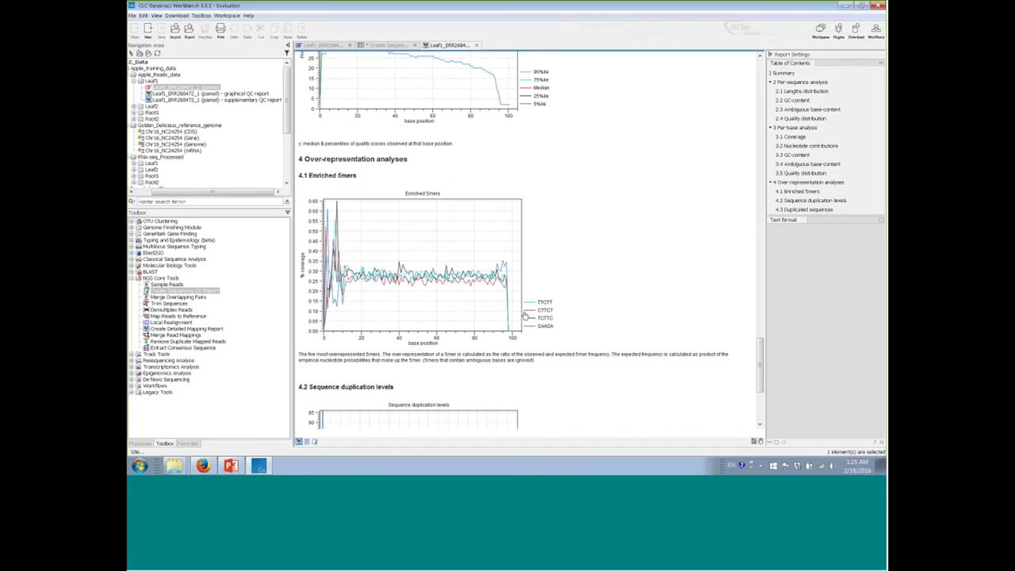
scroll(571, 311, down, 3)
scroll(598, 346, down, 5)
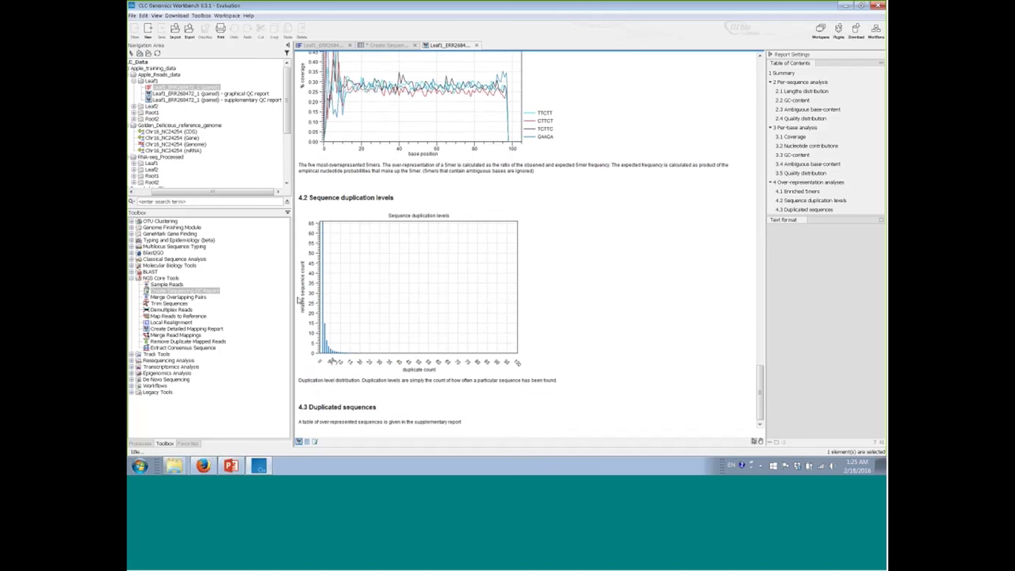
scroll(507, 301, up, 1)
scroll(513, 298, up, 1)
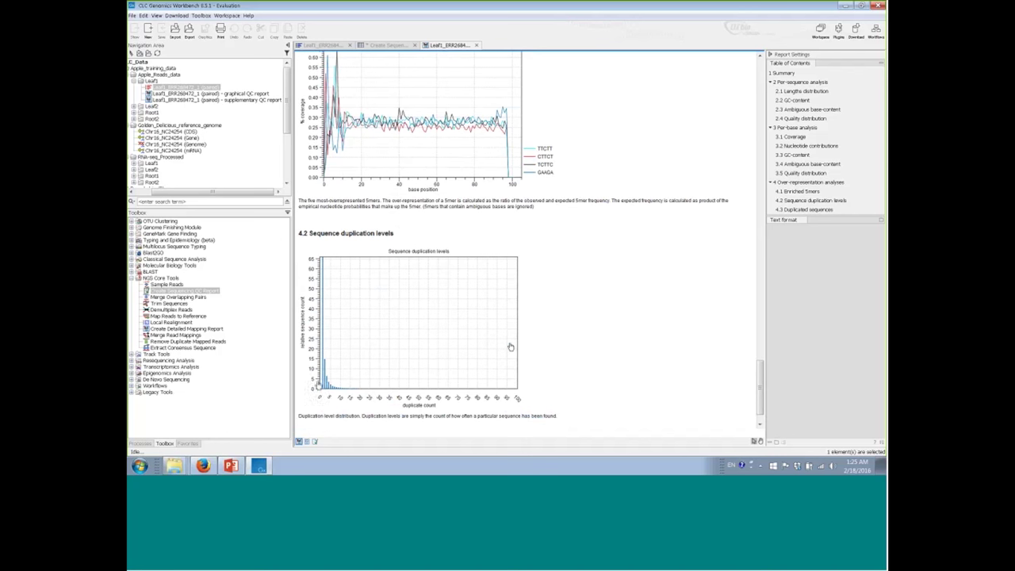
scroll(599, 356, down, 2)
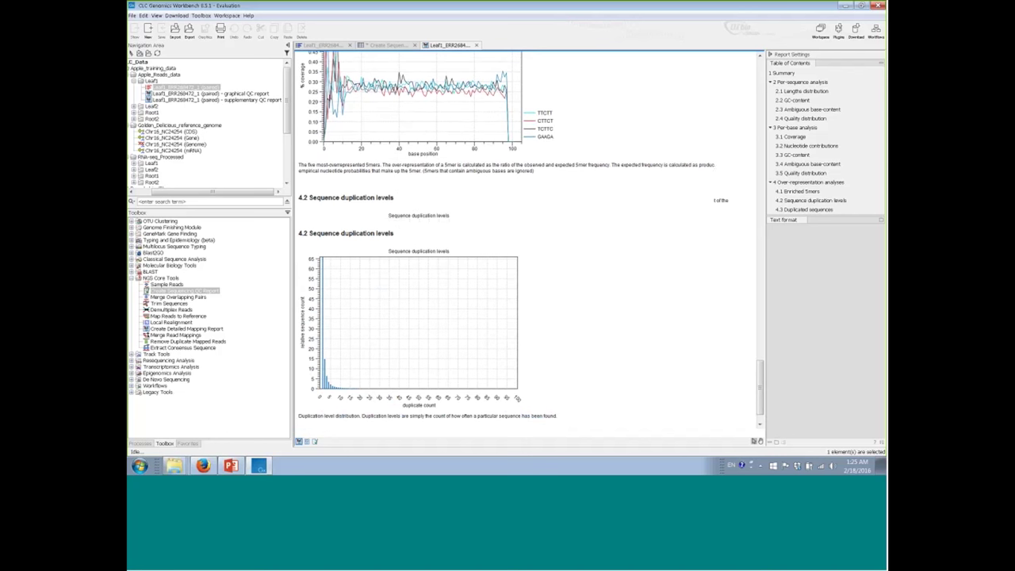
scroll(599, 357, up, 3)
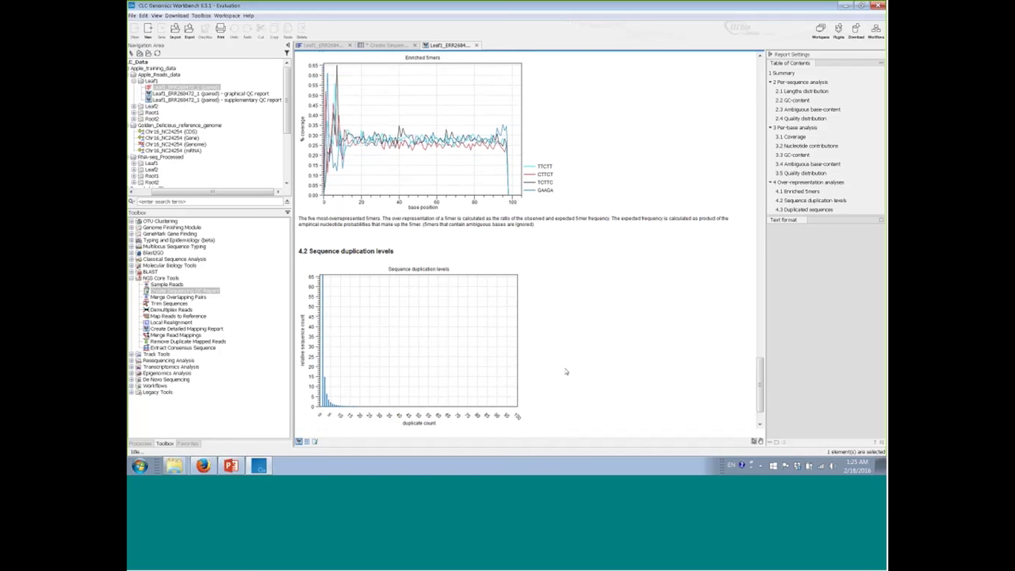
scroll(579, 336, up, 10)
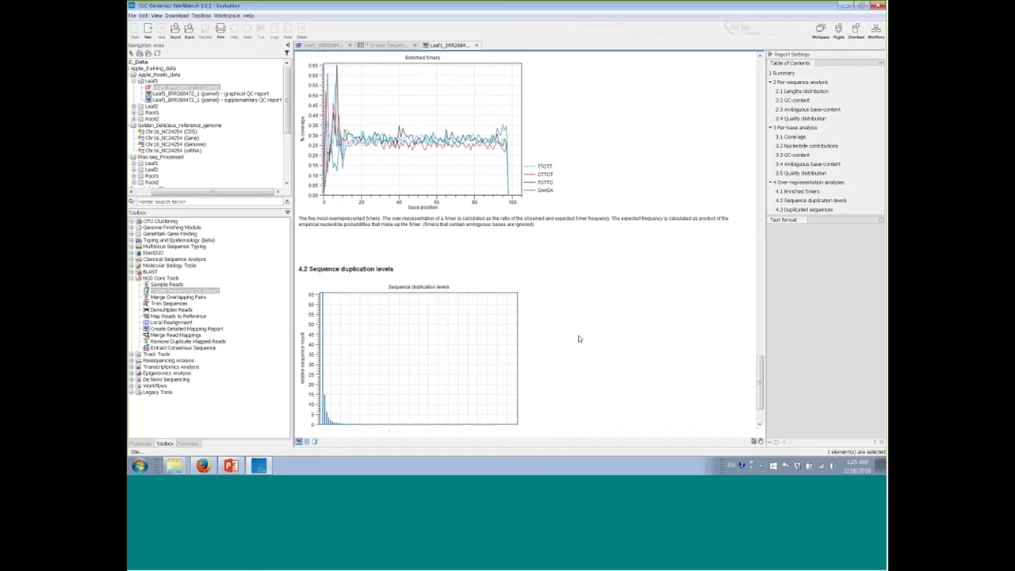
scroll(578, 338, up, 2)
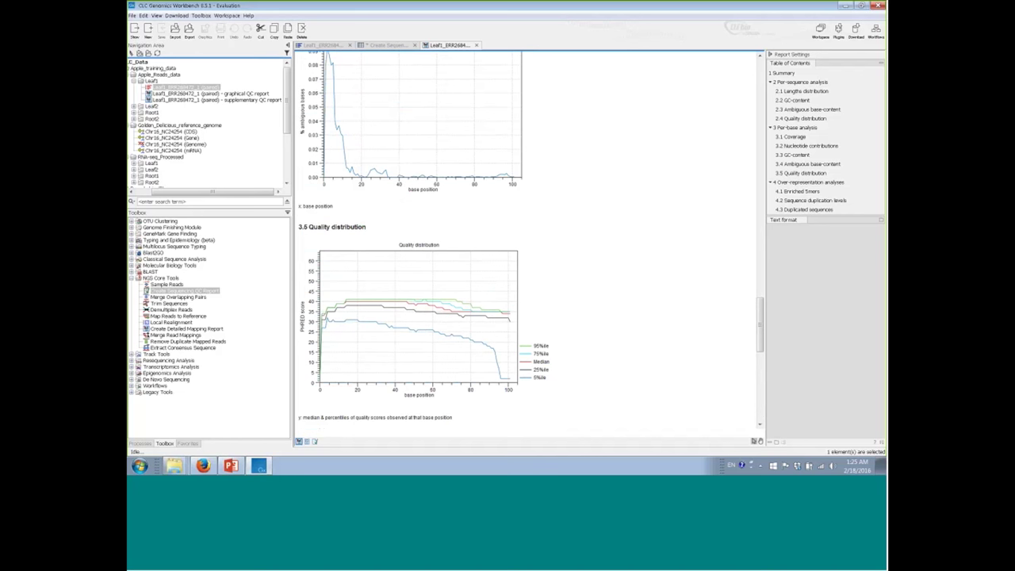
- Open the Leaf1 supplementary QC report and examine its summary and the per-sequence GC-content table
click(171, 100)
double_click(174, 101)
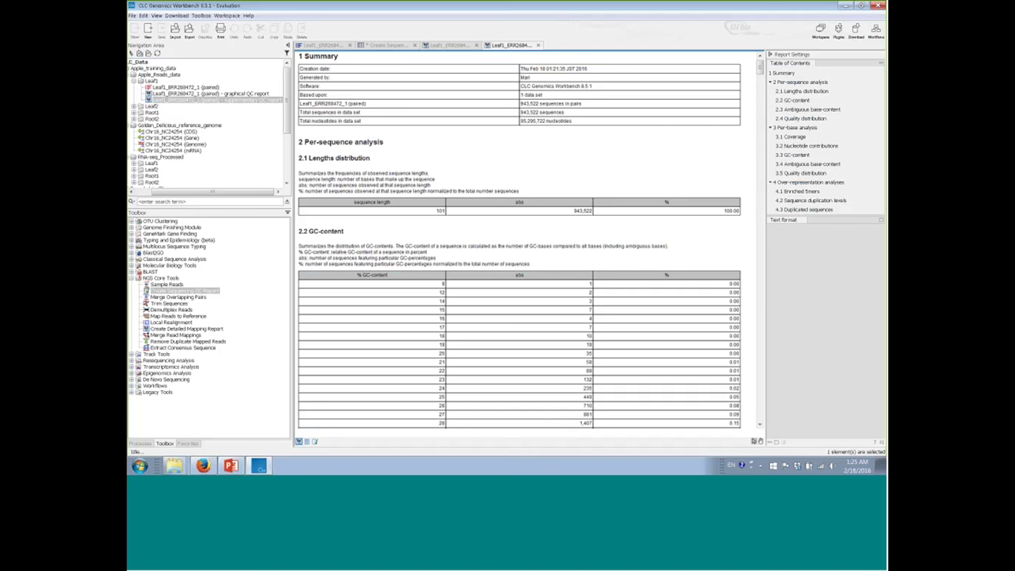
scroll(499, 54, down, 15)
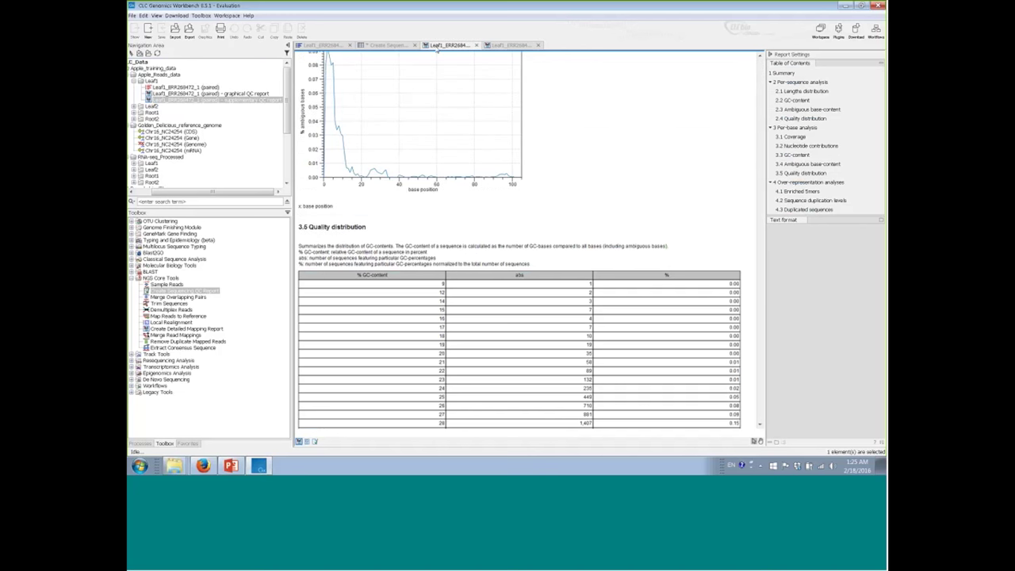
click(510, 45)
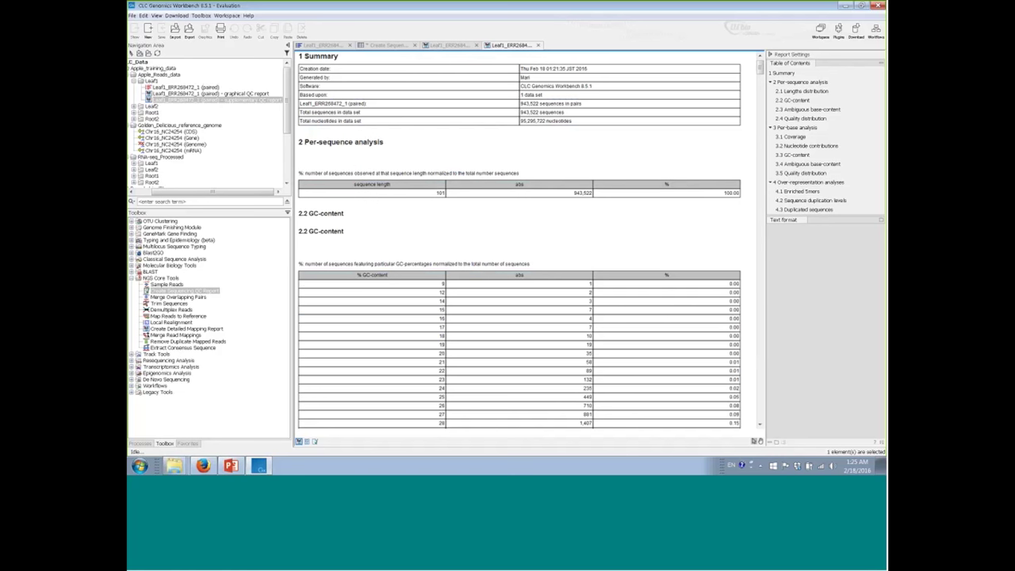
scroll(565, 284, down, 8)
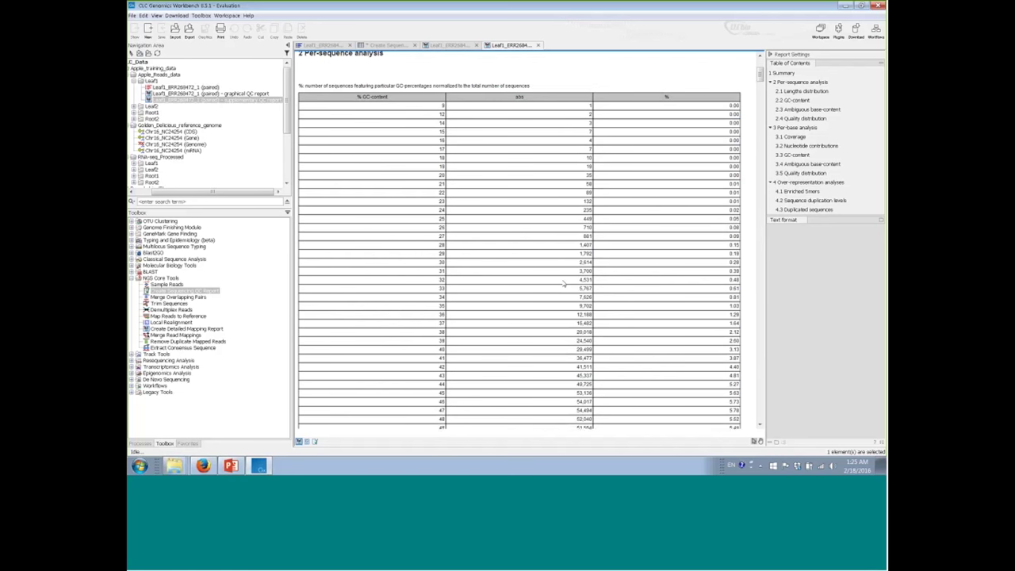
scroll(565, 283, down, 5)
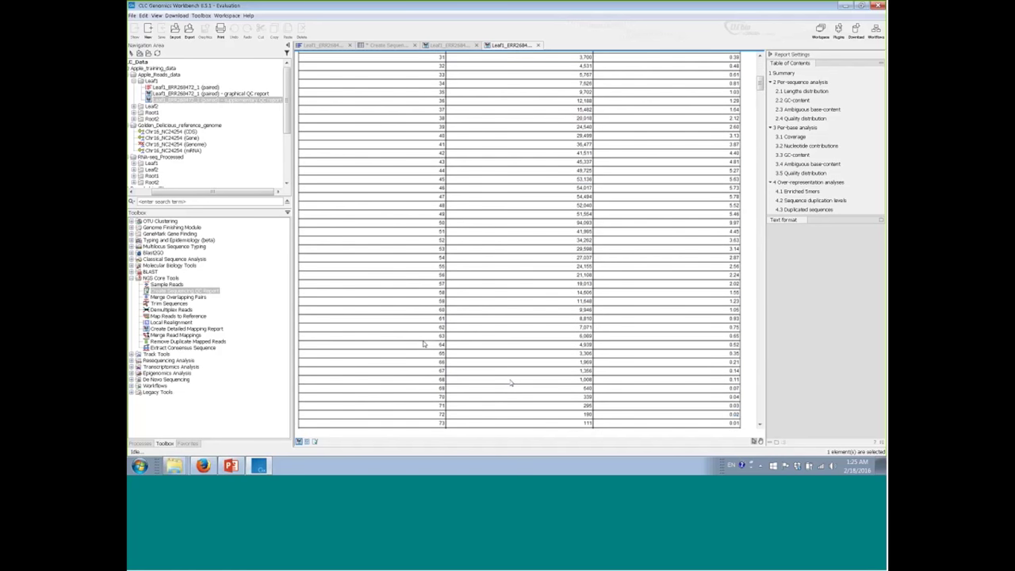
scroll(535, 250, up, 3)
scroll(535, 251, up, 8)
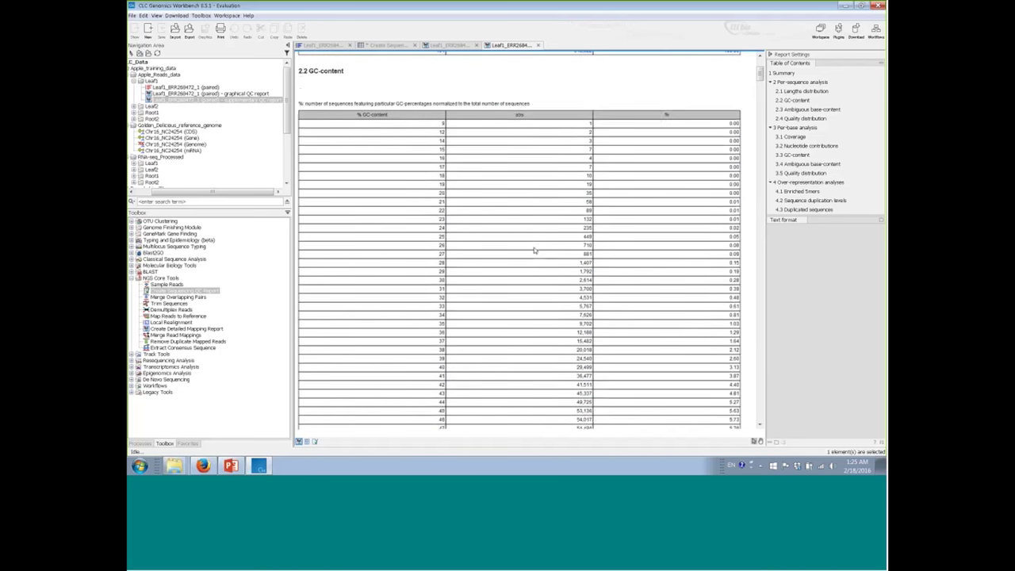
scroll(535, 250, down, 3)
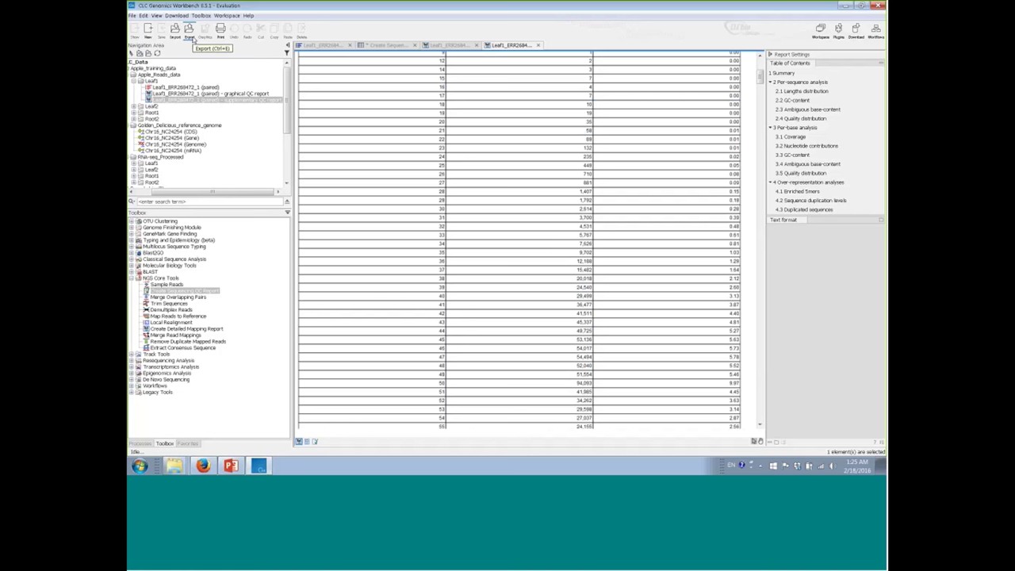
- Review all export formats offered for the supplementary QC report, widening the format list, and leave without exporting
click(190, 37)
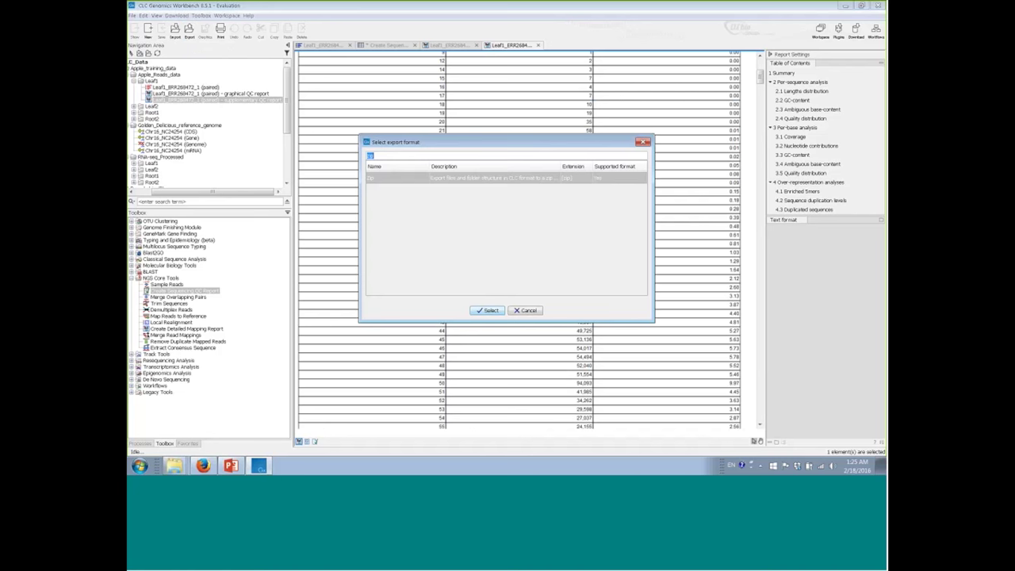
key(BackSpace)
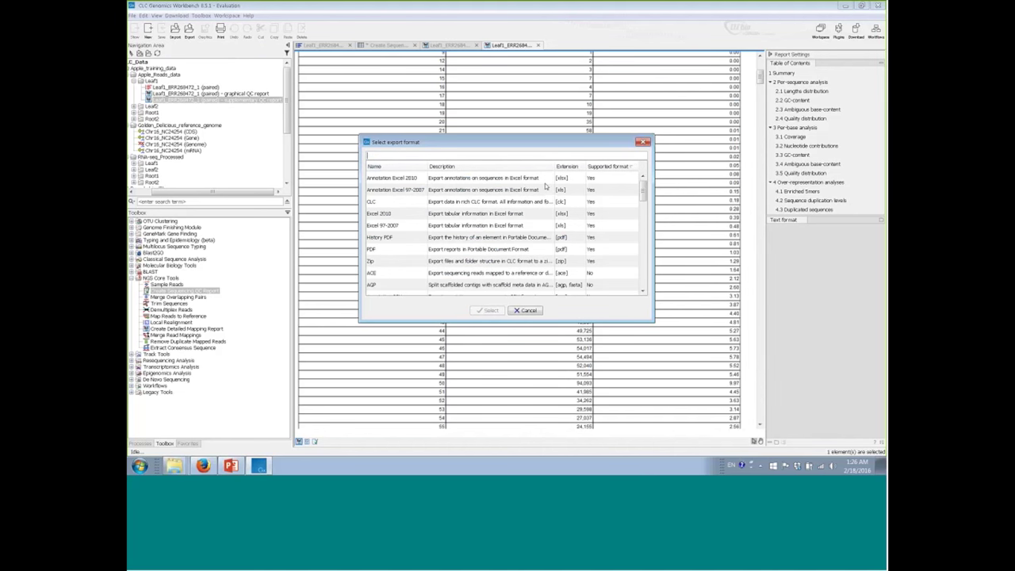
scroll(545, 190, down, 1)
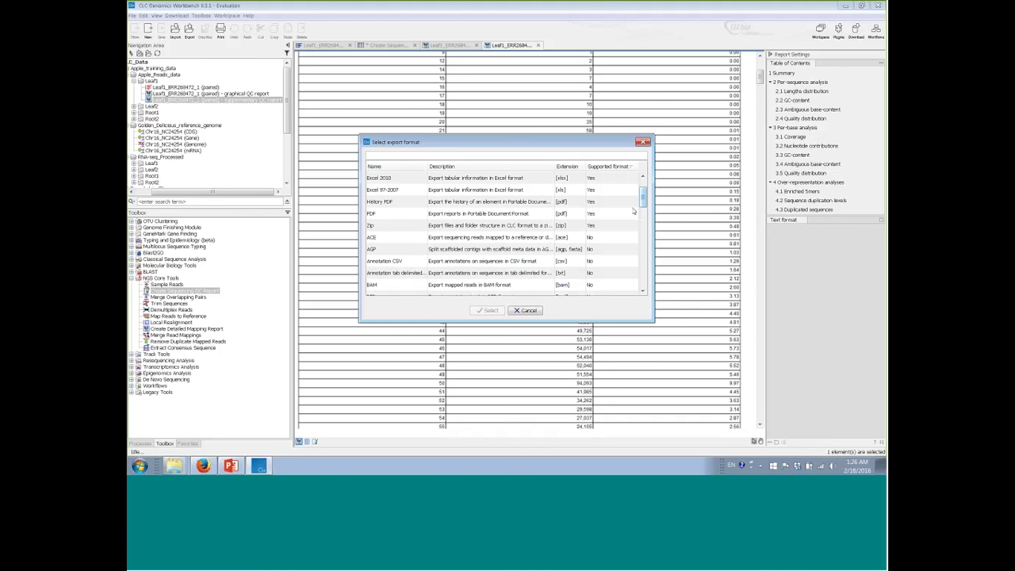
drag(654, 174, 678, 172)
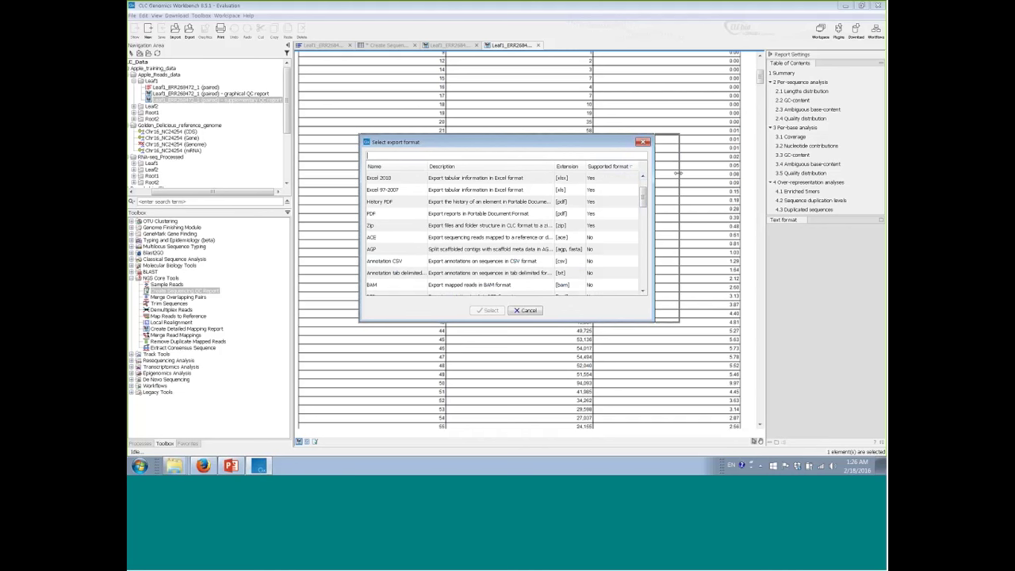
scroll(613, 238, down, 1)
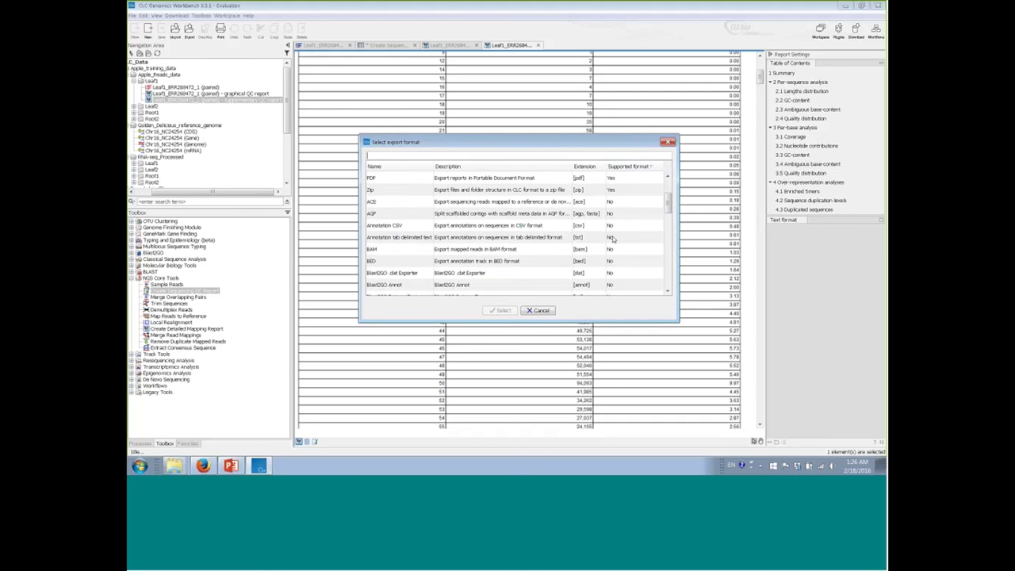
scroll(579, 218, up, 2)
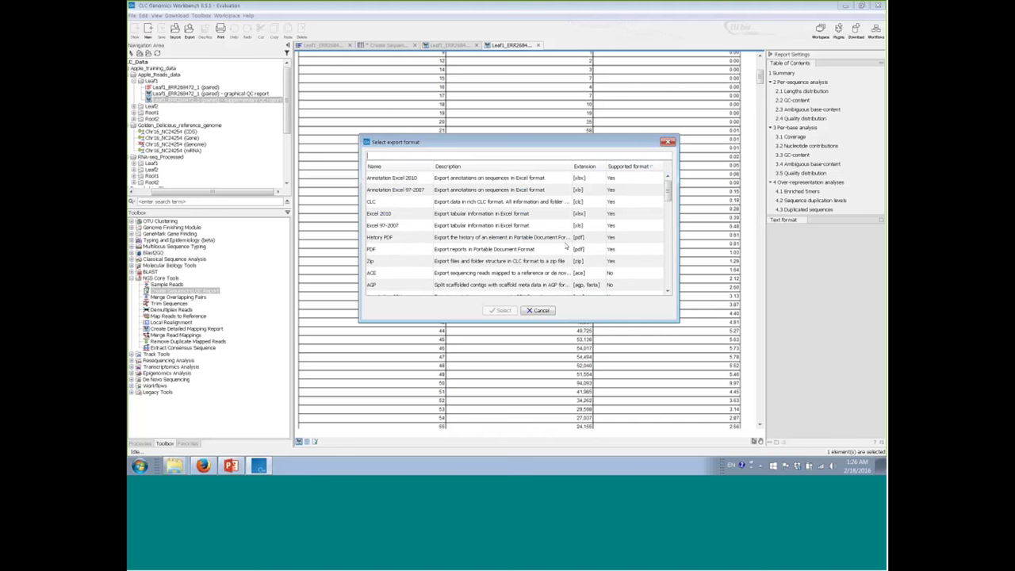
click(544, 313)
- Return to the graphical QC report, view its export format choices and leave without exporting
click(448, 44)
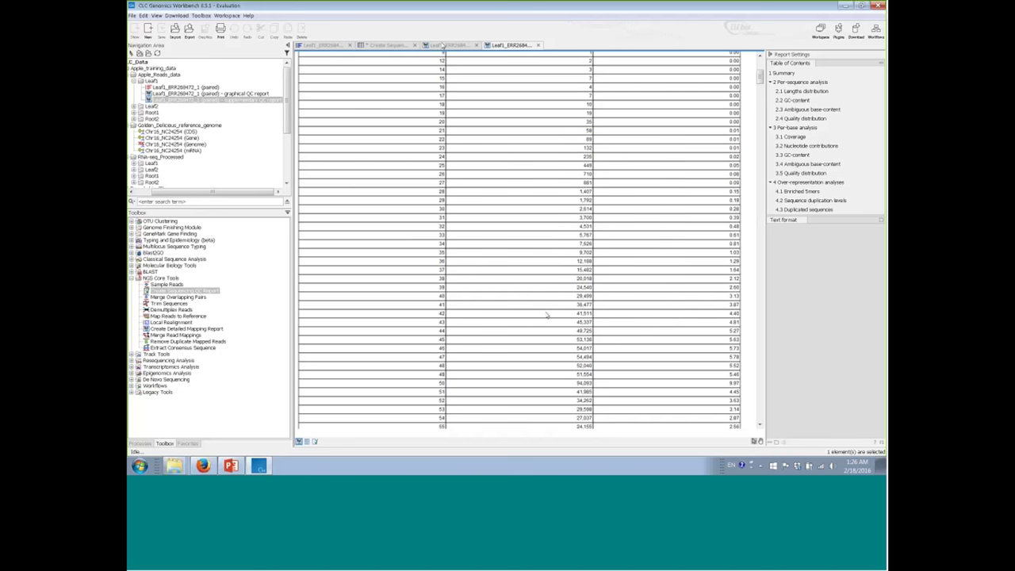
scroll(658, 96, down, 10)
scroll(658, 95, up, 3)
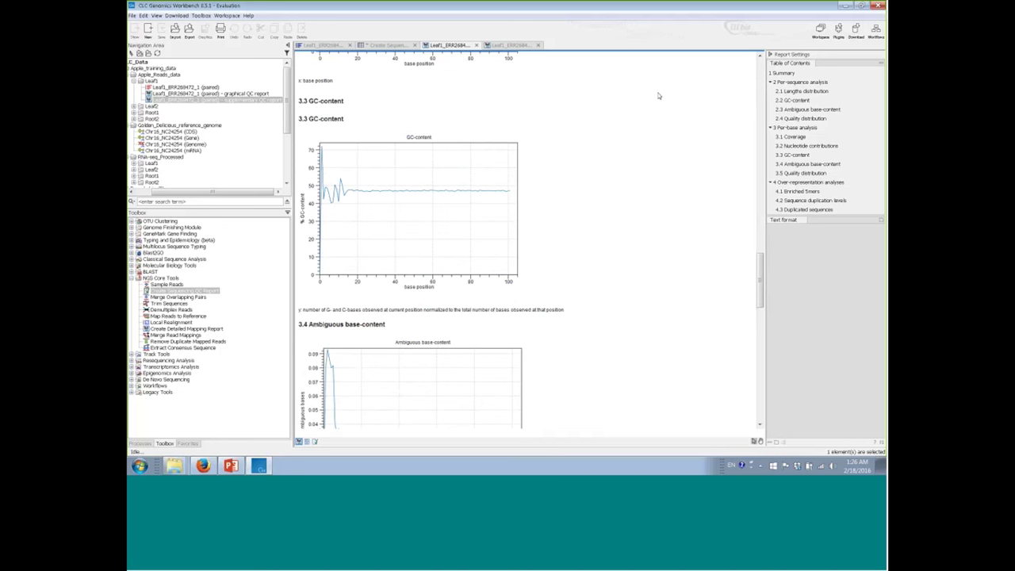
click(189, 34)
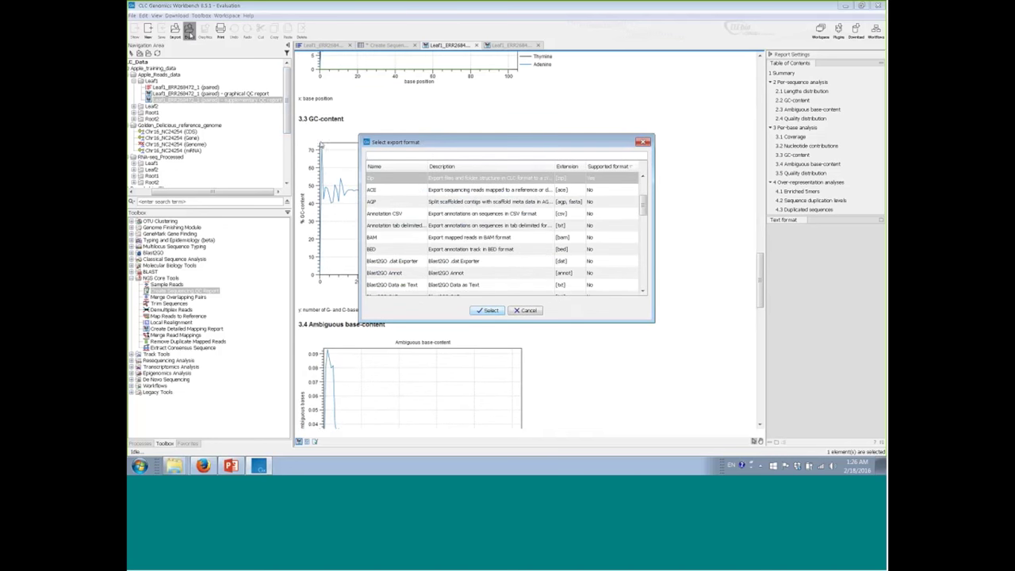
click(526, 310)
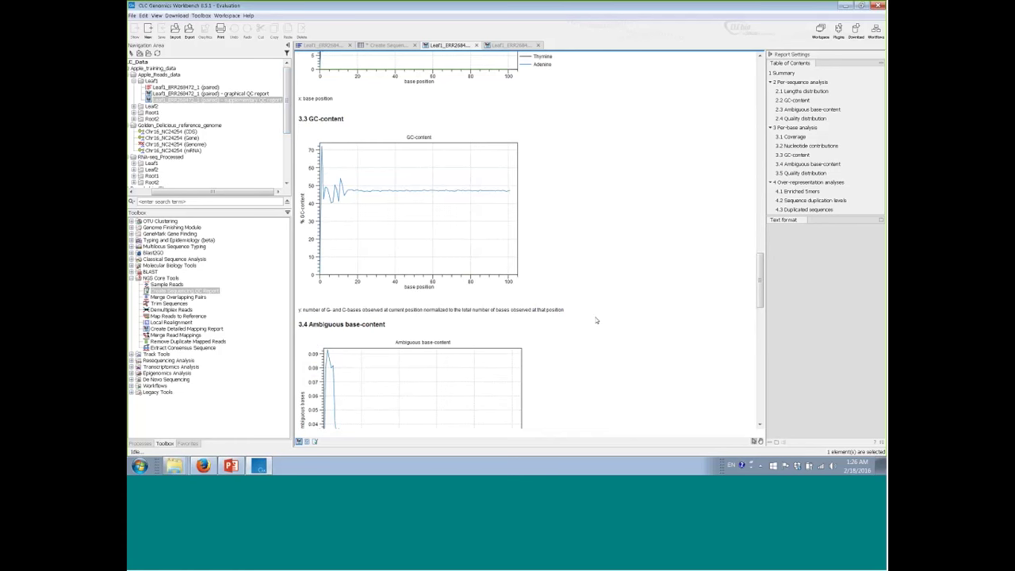
- Switch to PowerPoint and present the slides from the current QC report slide 24 on to the trimming principles on slide 26
key(alt+Tab)
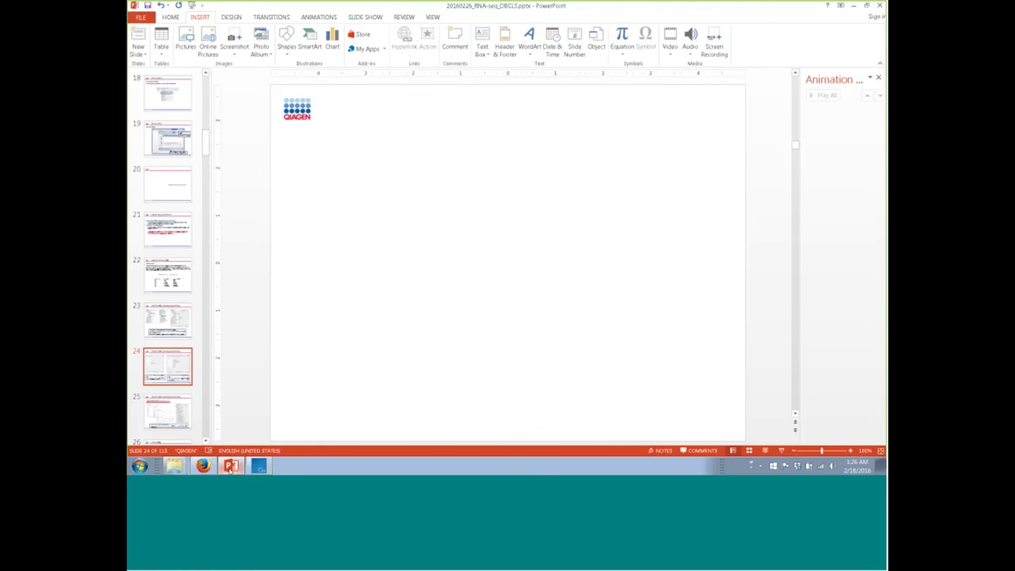
click(781, 451)
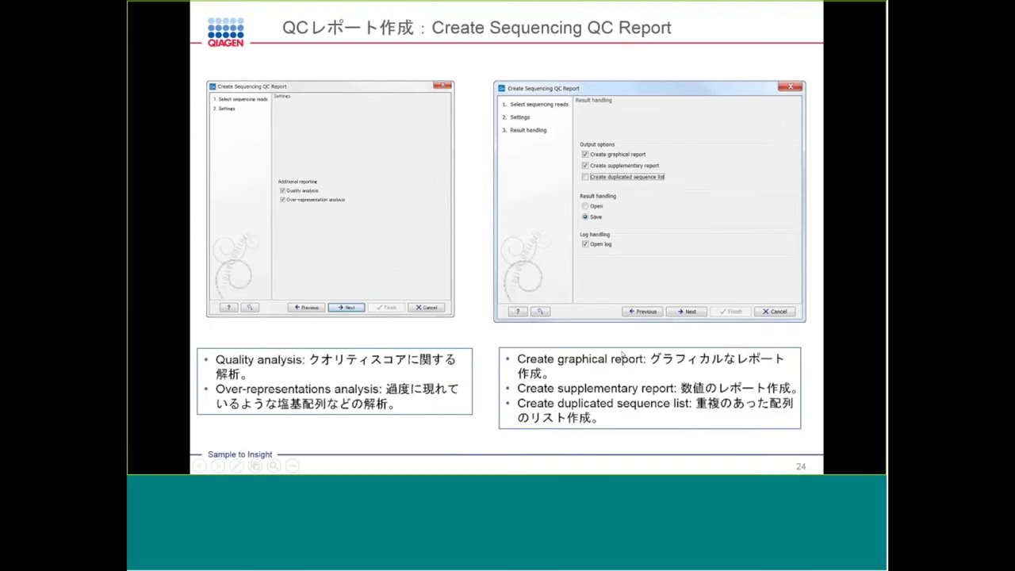
click(623, 355)
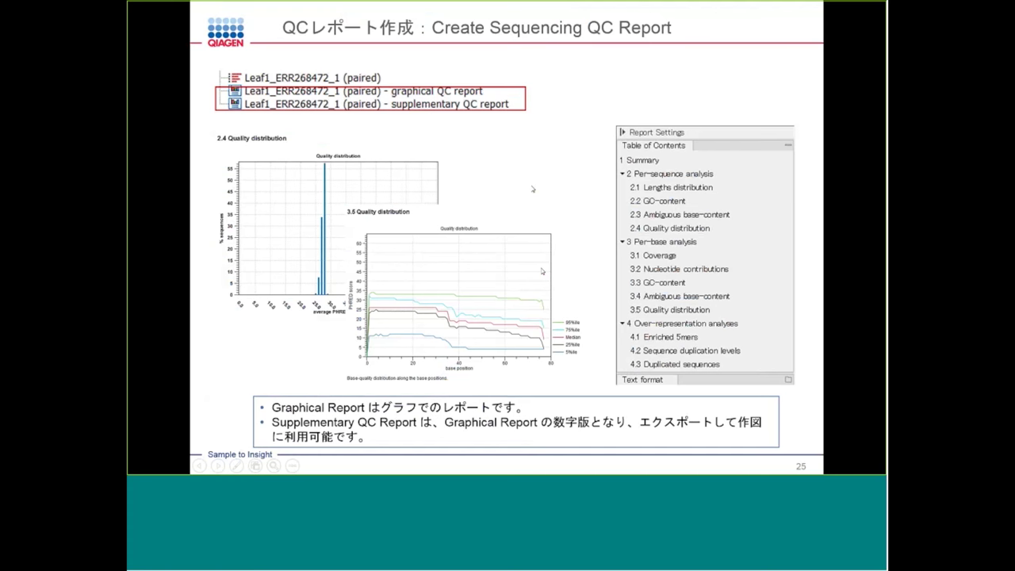
click(495, 235)
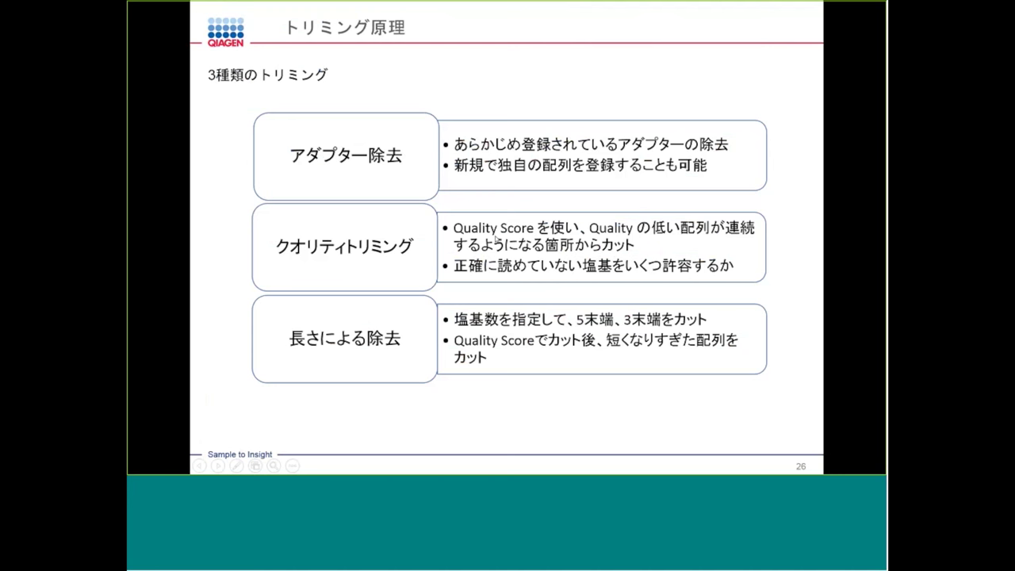
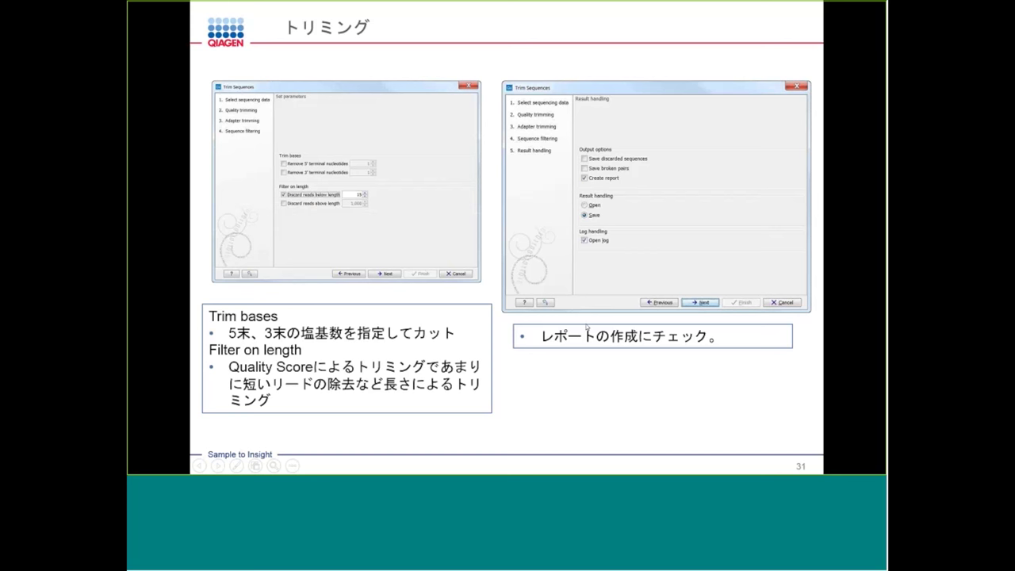
- Switch back to CLC Genomics Workbench and close the graphical and supplementary Leaf1 QC reports
key(alt+Tab)
key(alt+Tab)
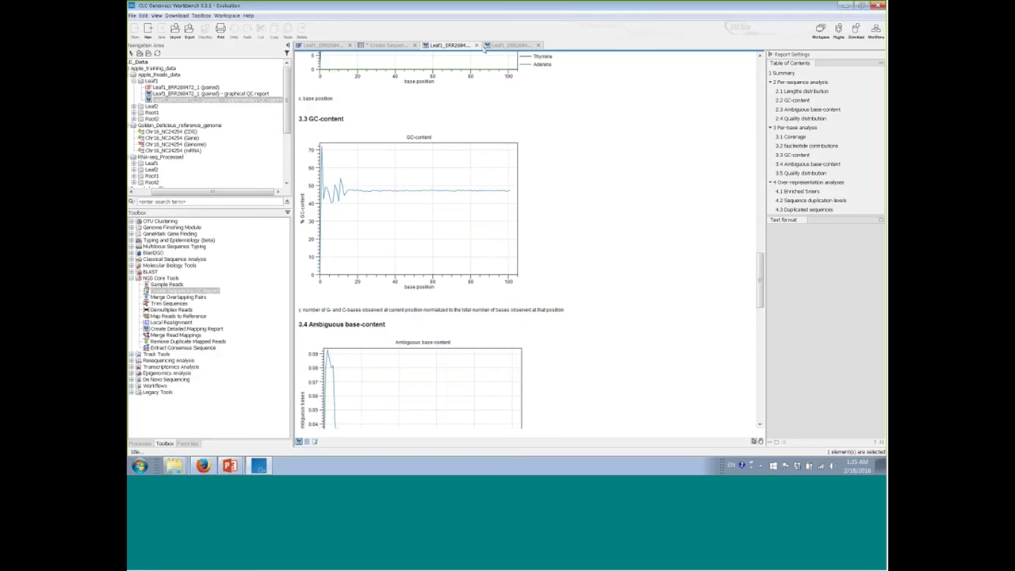
click(477, 45)
click(477, 45)
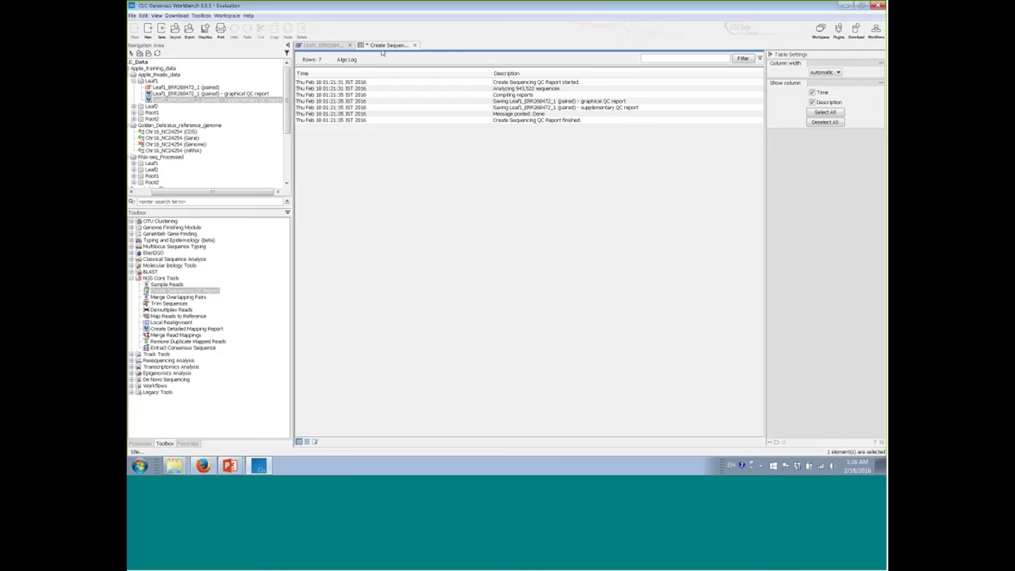
- Save the Create Sequencing QC Report log in the Leaf1 folder under its suggested name and close the log and Leaf1 reads views
click(161, 31)
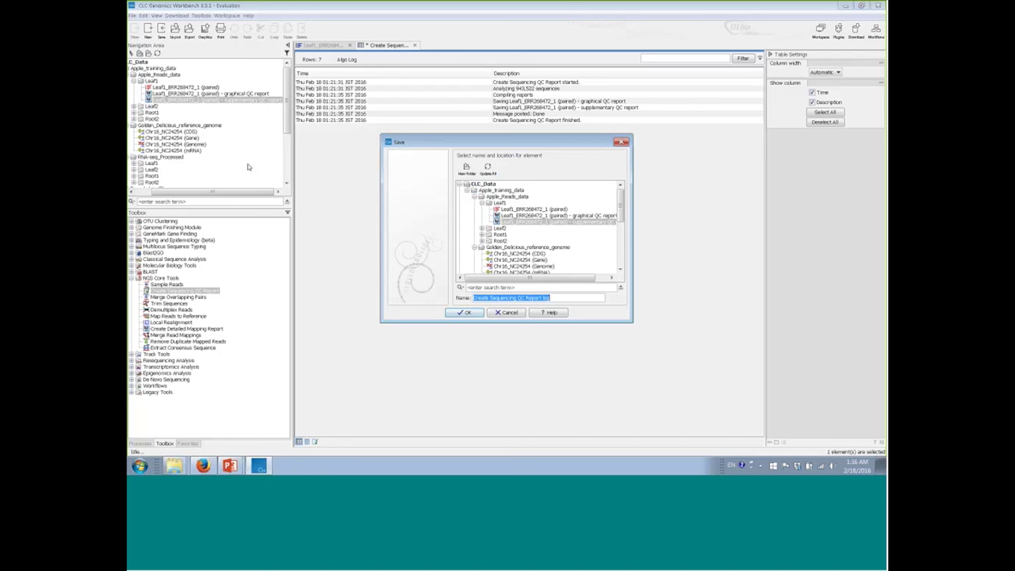
click(449, 316)
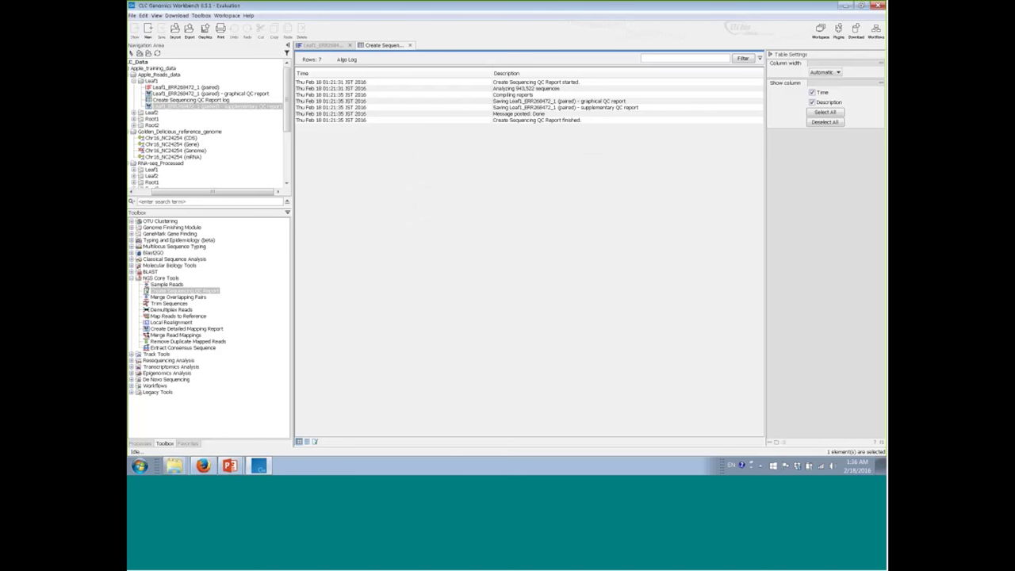
click(410, 46)
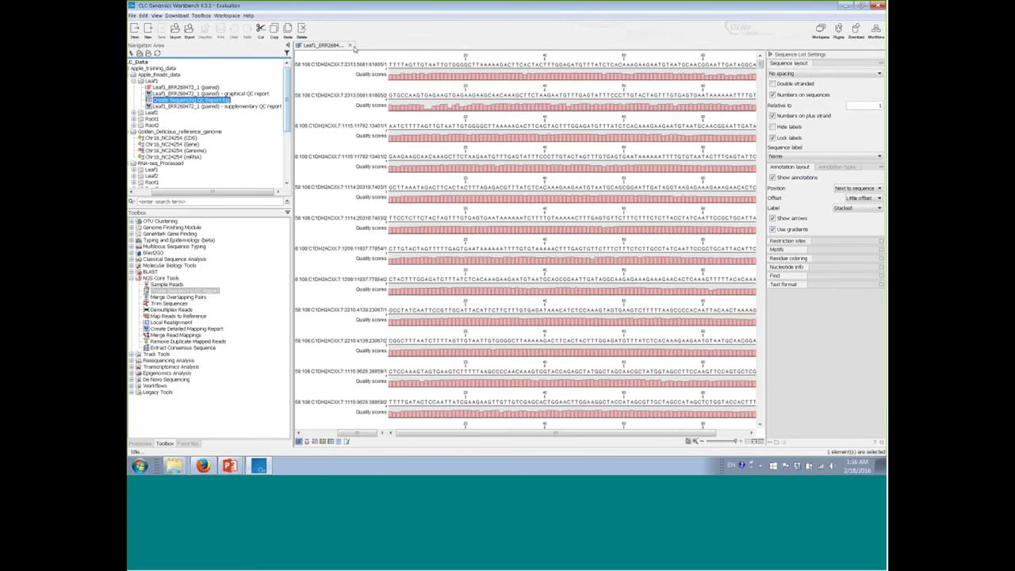
click(350, 46)
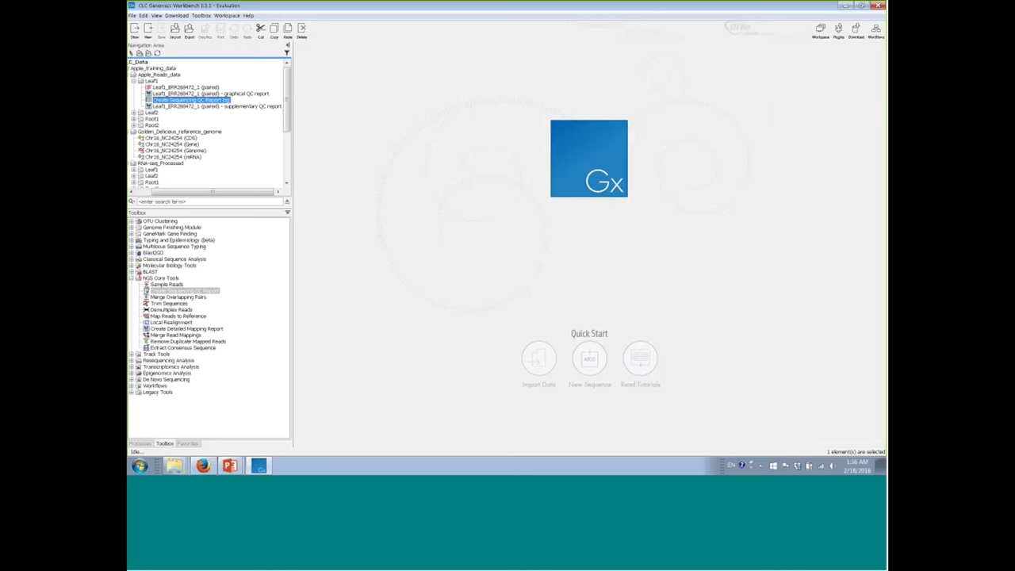
- Start Trim Sequences on the Leaf1_ERR268472_1 (paired) reads, with quality score limit 0.01 and at most 2 ambiguous nucleotides
click(184, 86)
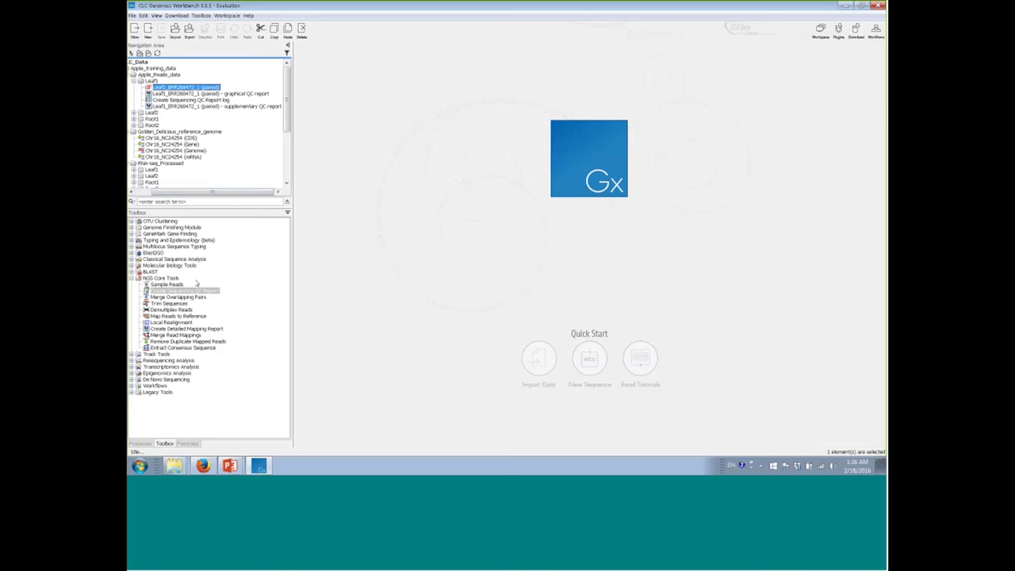
click(167, 303)
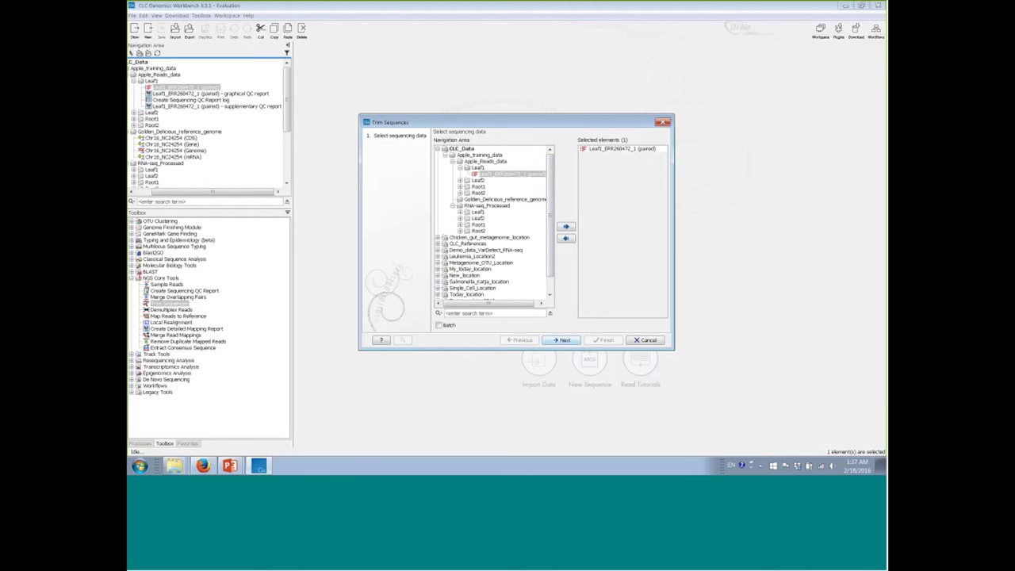
double_click(623, 148)
click(490, 174)
click(565, 227)
click(564, 341)
click(402, 342)
click(533, 230)
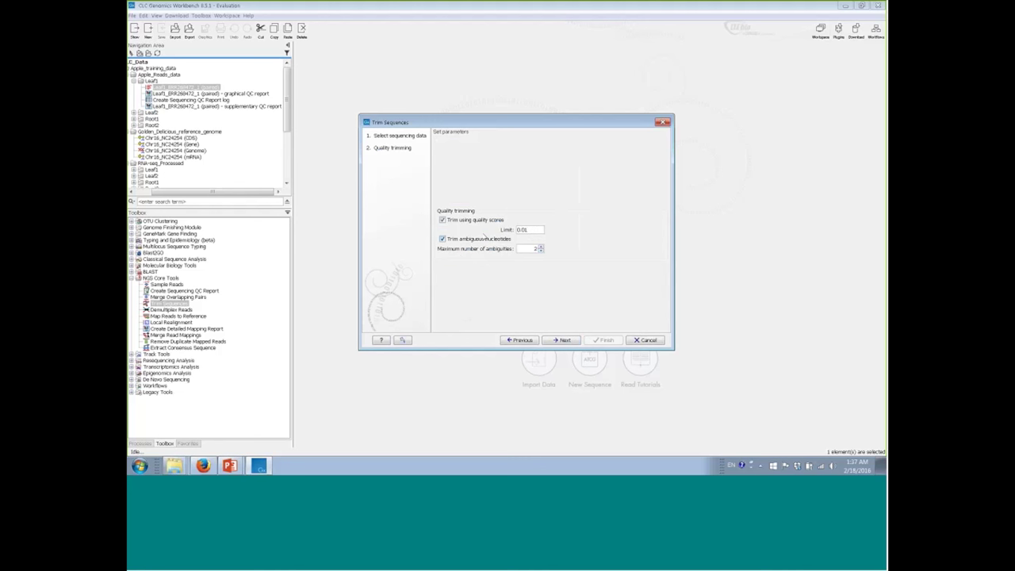
- Run the trimming without an adapter list, discarding reads below length 15 and saving the results in Leaf1 with a report and an opened log
click(563, 341)
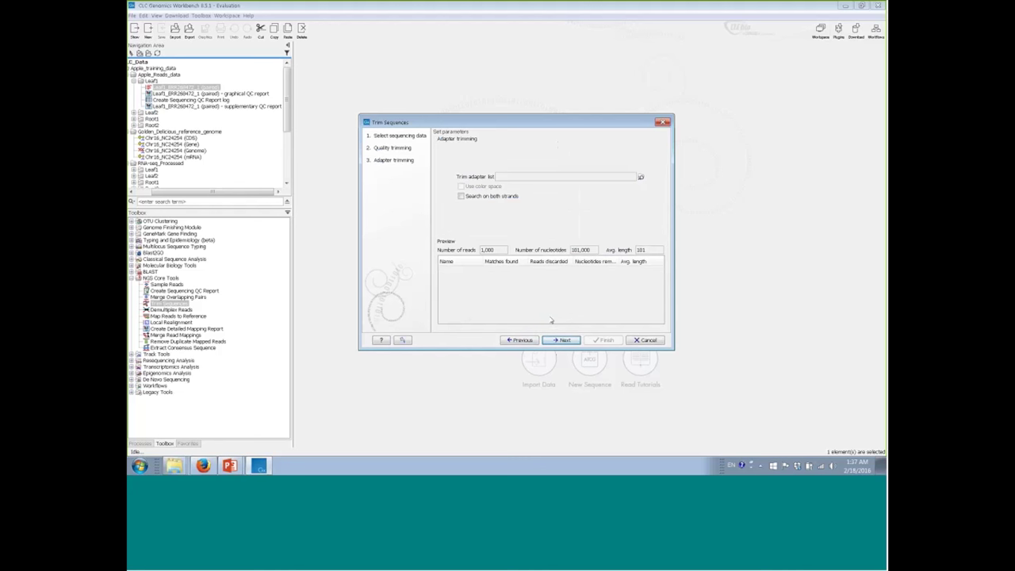
click(556, 344)
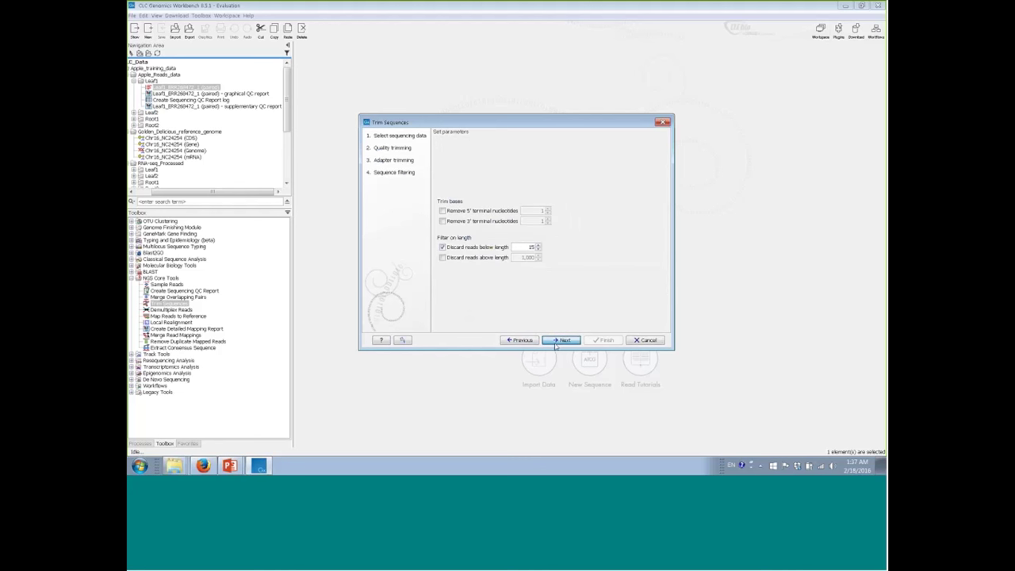
click(402, 340)
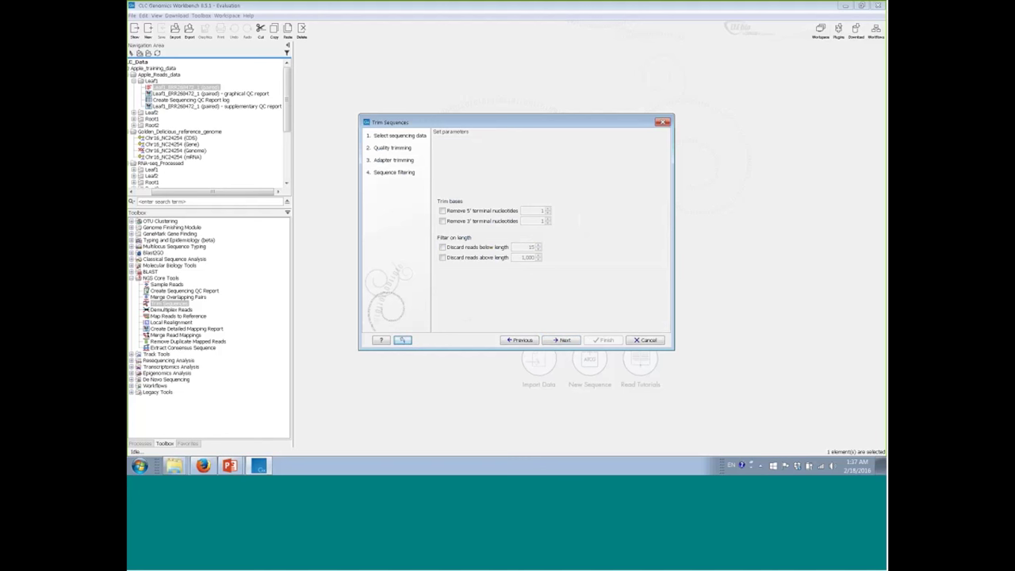
click(442, 246)
click(568, 344)
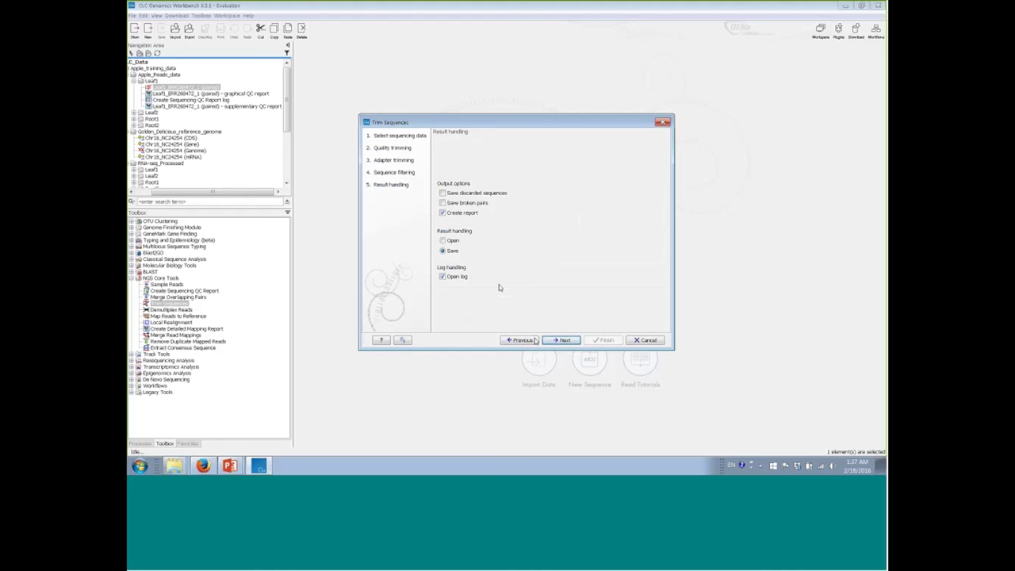
click(562, 340)
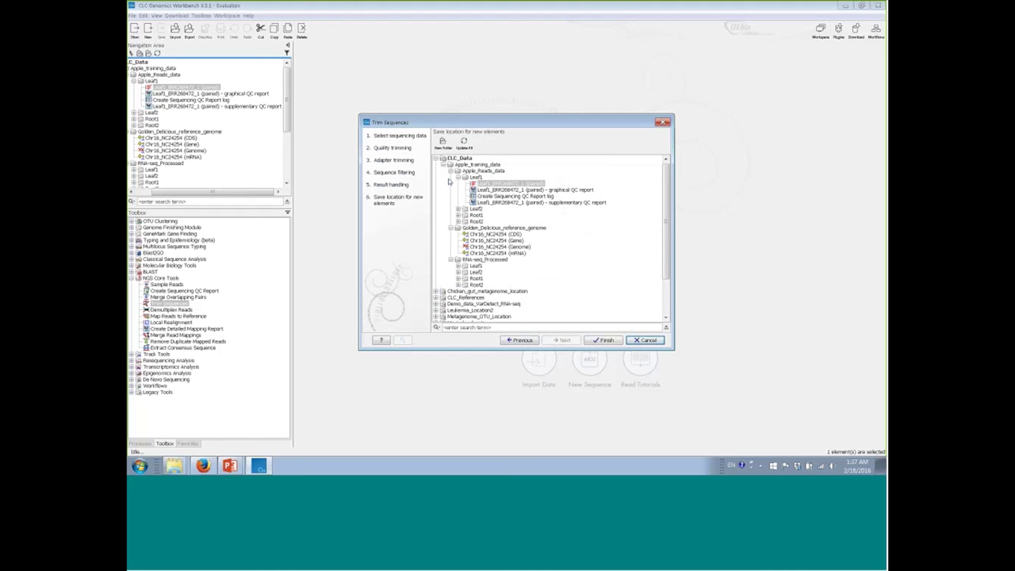
click(605, 340)
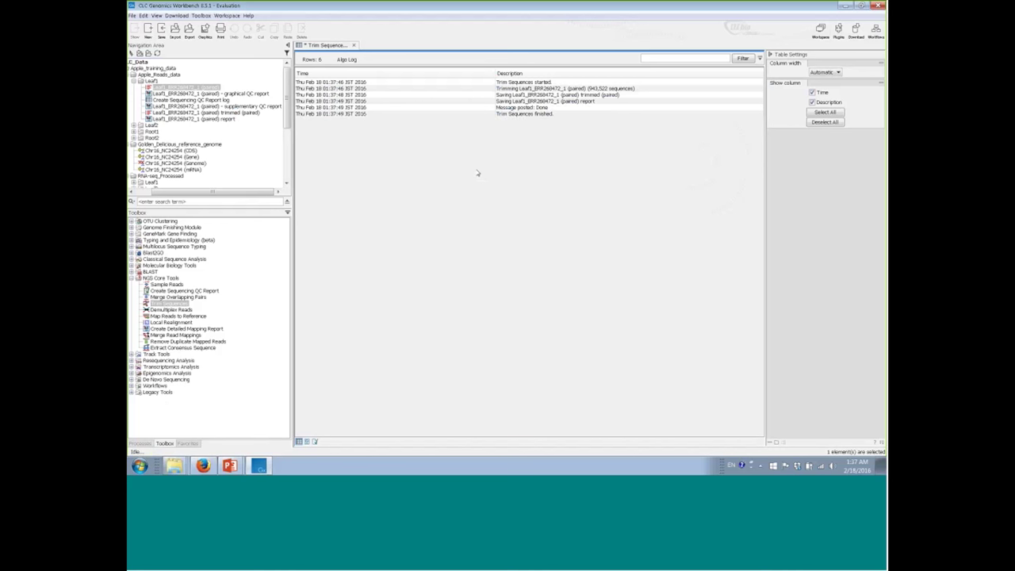
- Reopen Trim Sequences for the original Leaf1 reads, review its quality, adapter, filtering and result handling settings, and cancel without running it
click(169, 303)
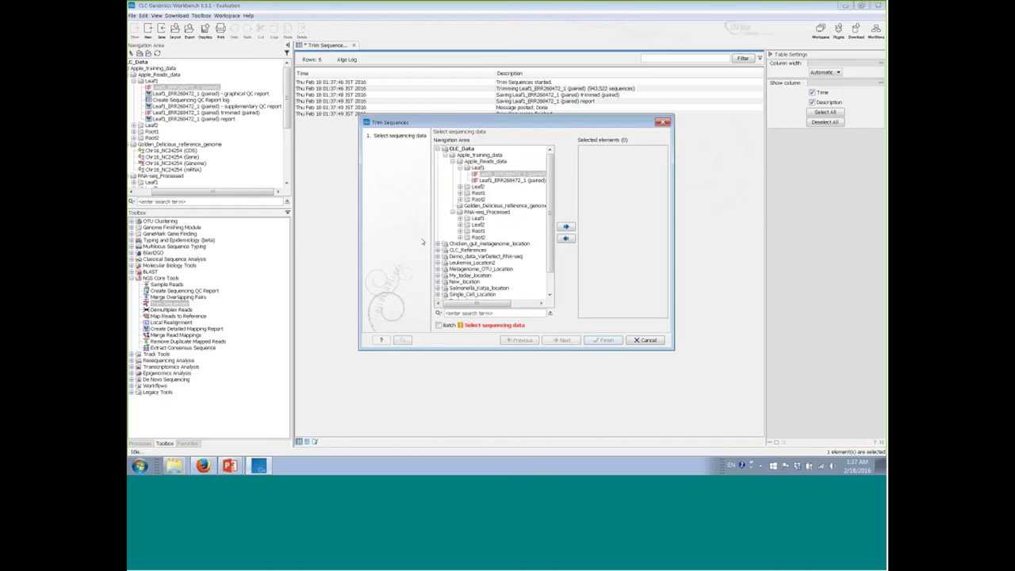
click(566, 227)
click(562, 340)
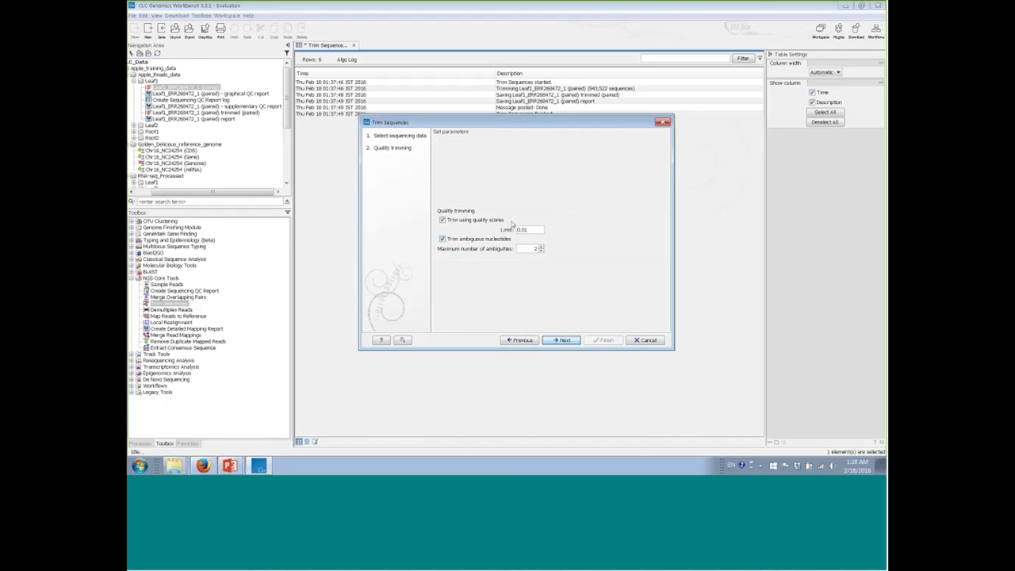
click(554, 341)
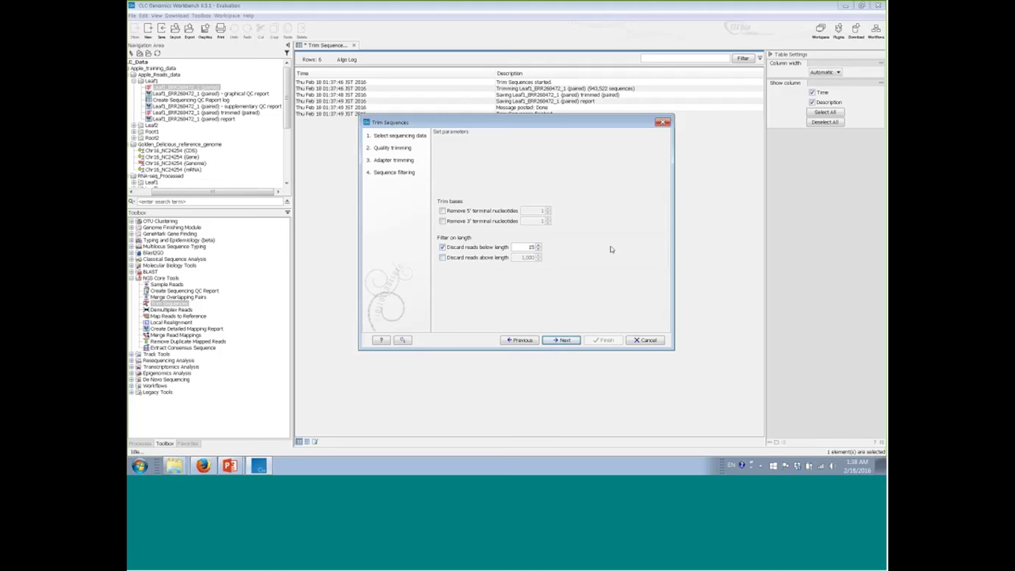
click(562, 340)
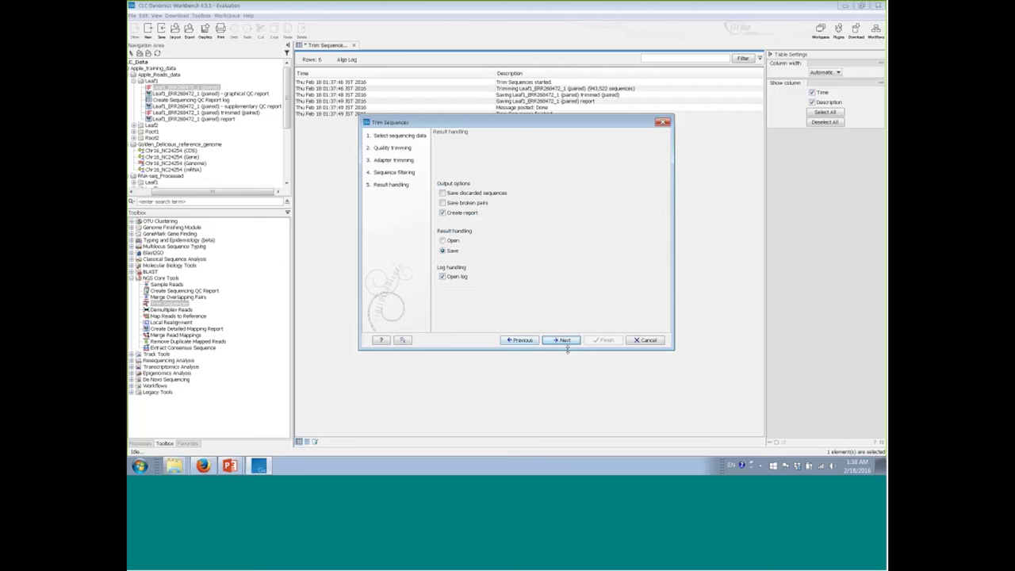
click(646, 341)
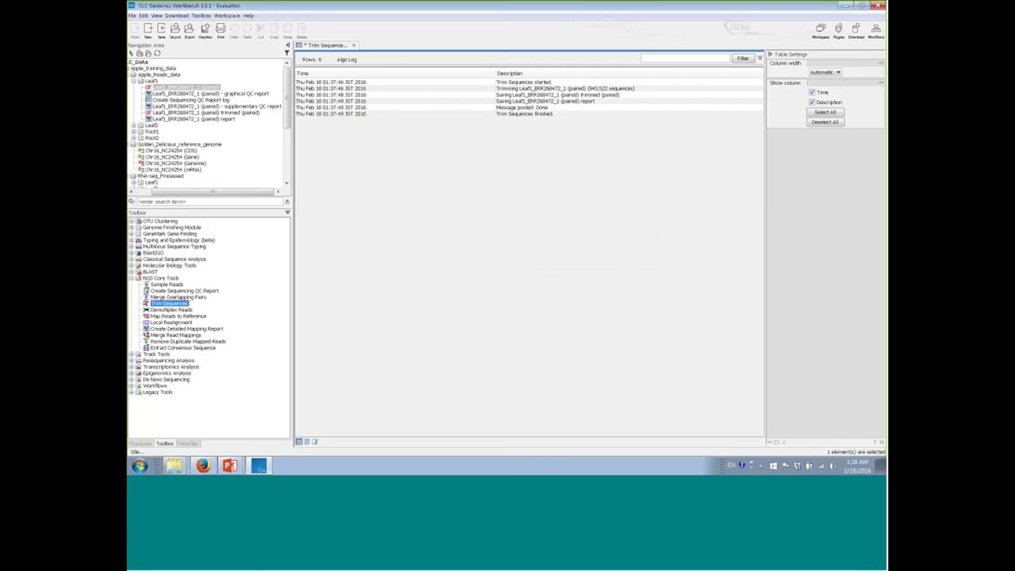
- Widen the data tree, open the trimmed Leaf1_ERR268472_1 (paired) reads and examine the read ends and lengths after trimming
drag(290, 211, 321, 205)
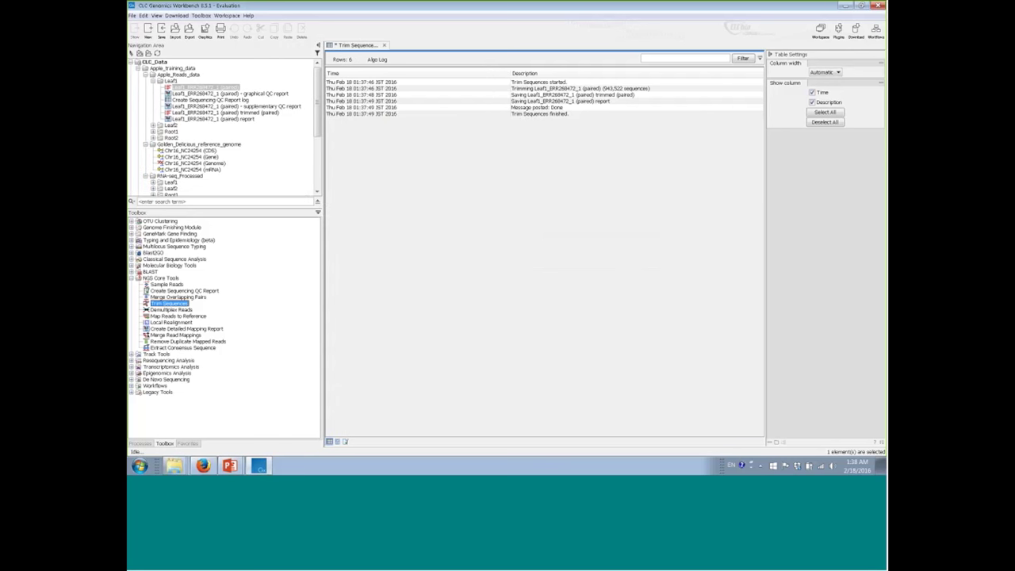
click(234, 114)
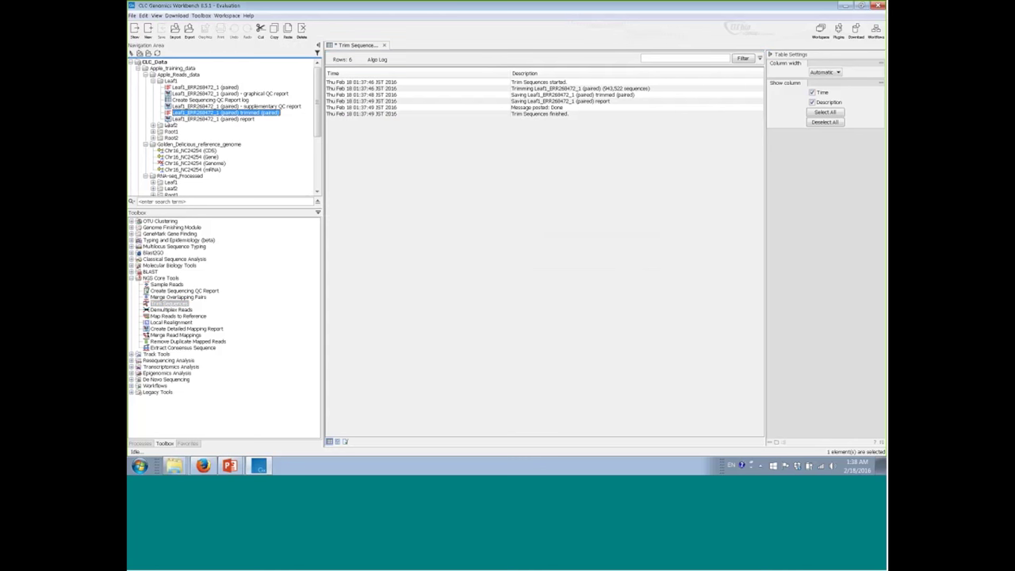
click(181, 89)
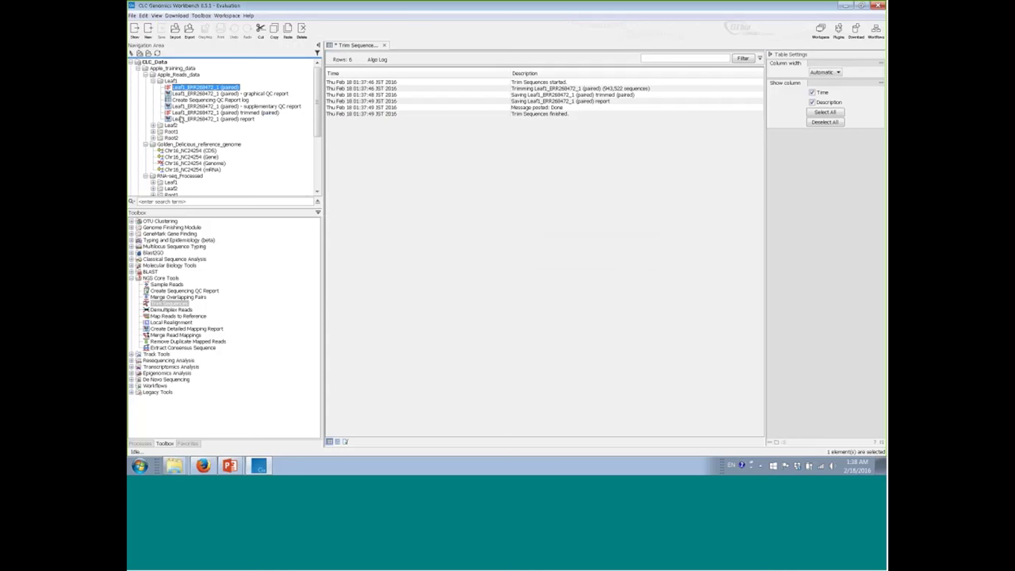
click(182, 113)
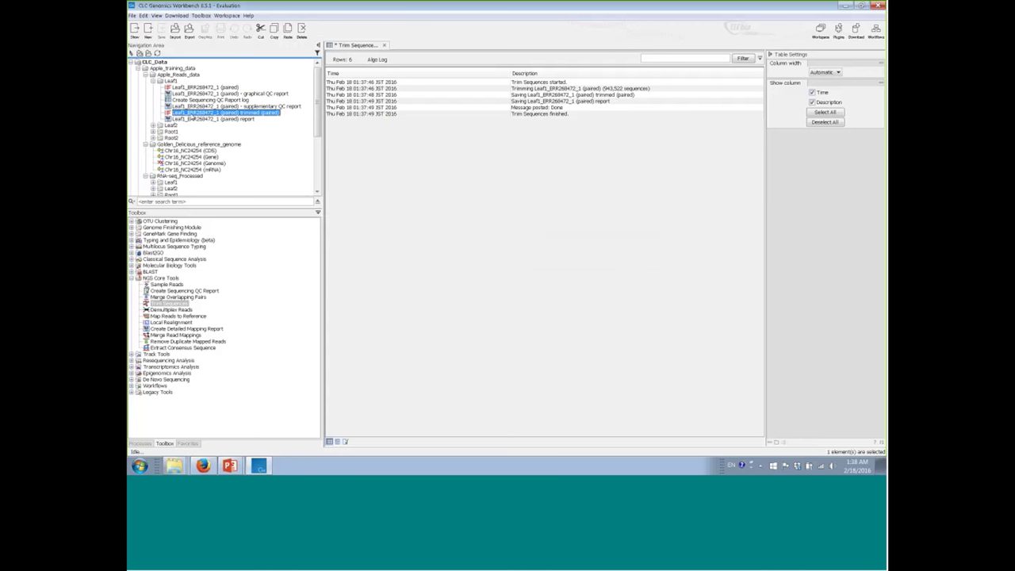
double_click(191, 112)
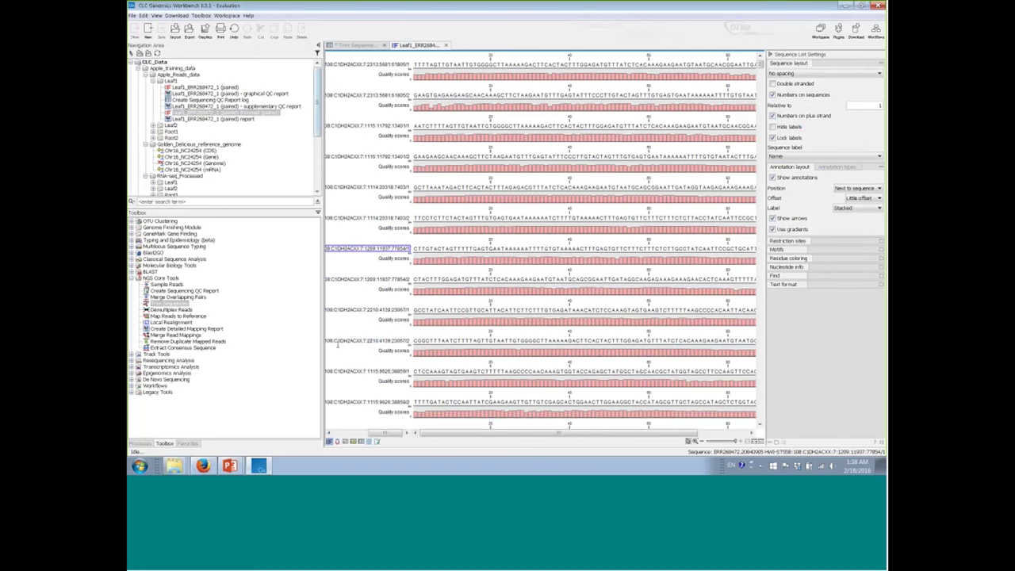
drag(414, 433, 486, 433)
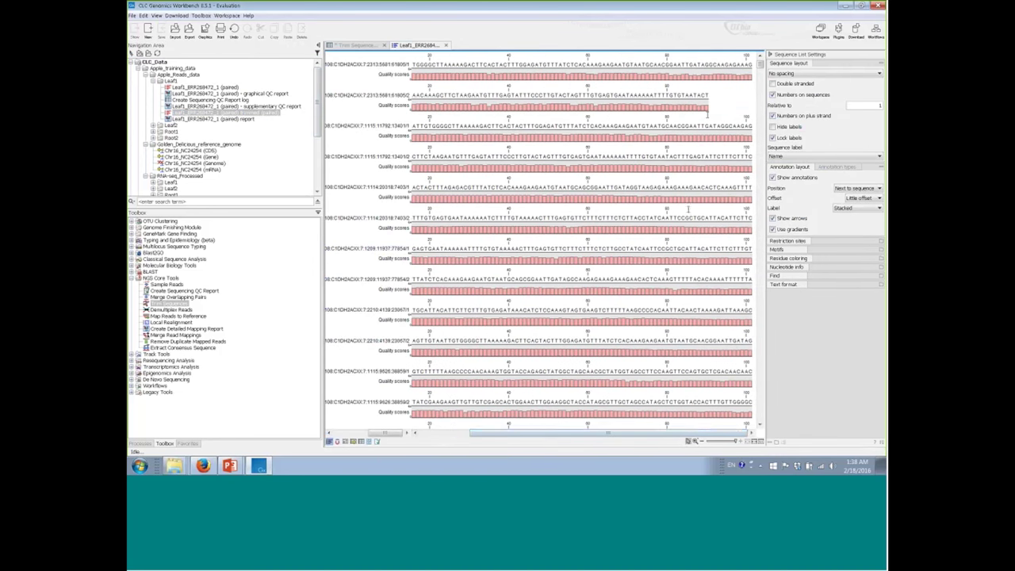
scroll(689, 209, down, 10)
scroll(629, 325, down, 10)
scroll(540, 240, down, 10)
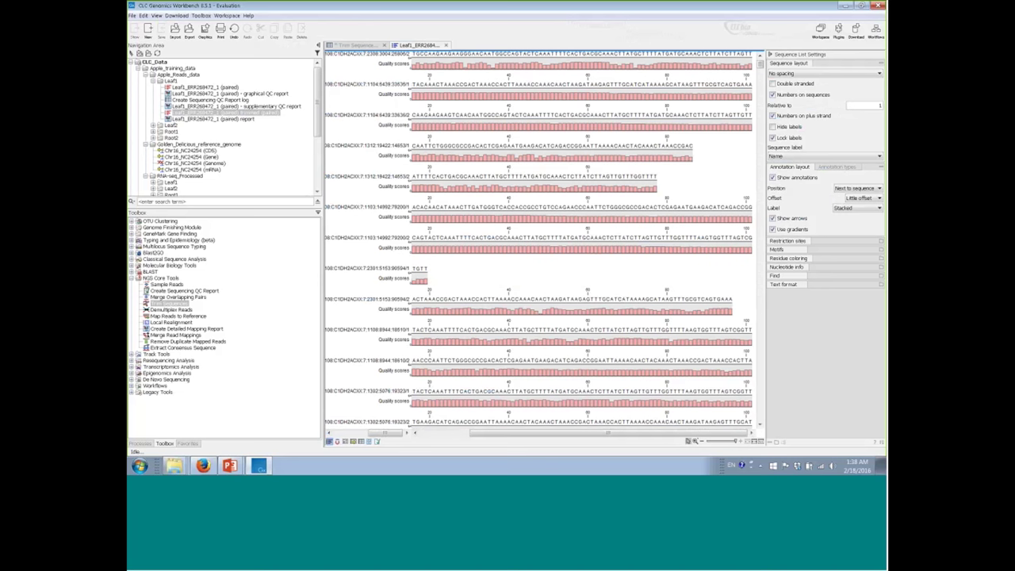
scroll(540, 240, left, 3)
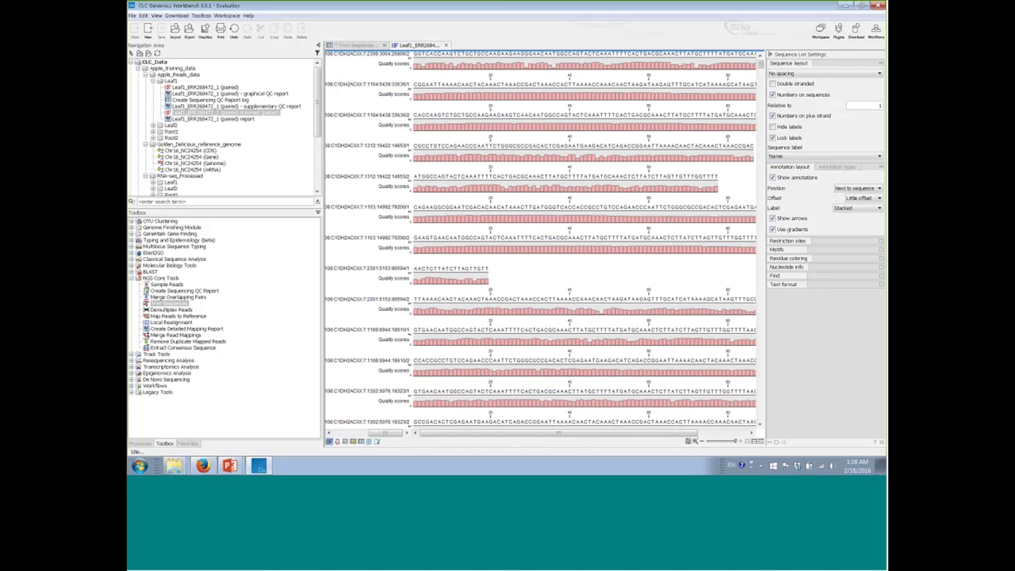
- Open the Leaf1_ERR268472_1 (paired) trim report and examine the detailed results for quality, ambiguity and length filtering
double_click(208, 119)
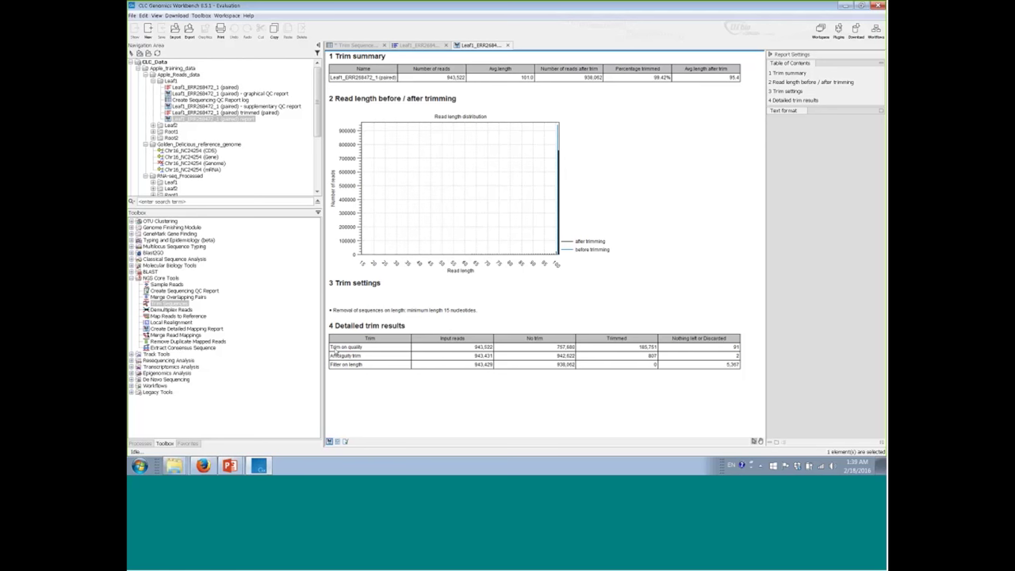
click(336, 355)
click(334, 364)
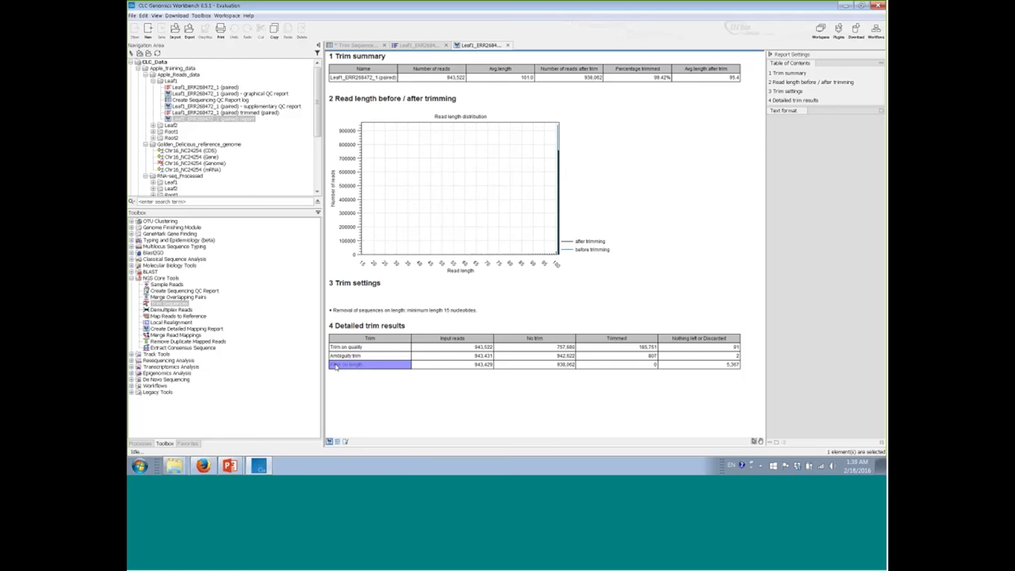
click(349, 349)
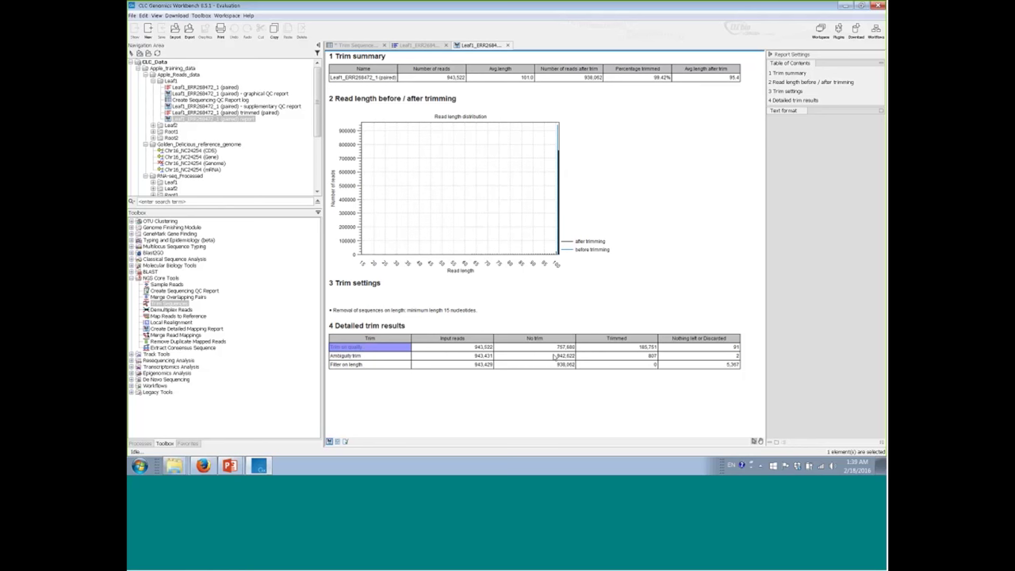
click(361, 366)
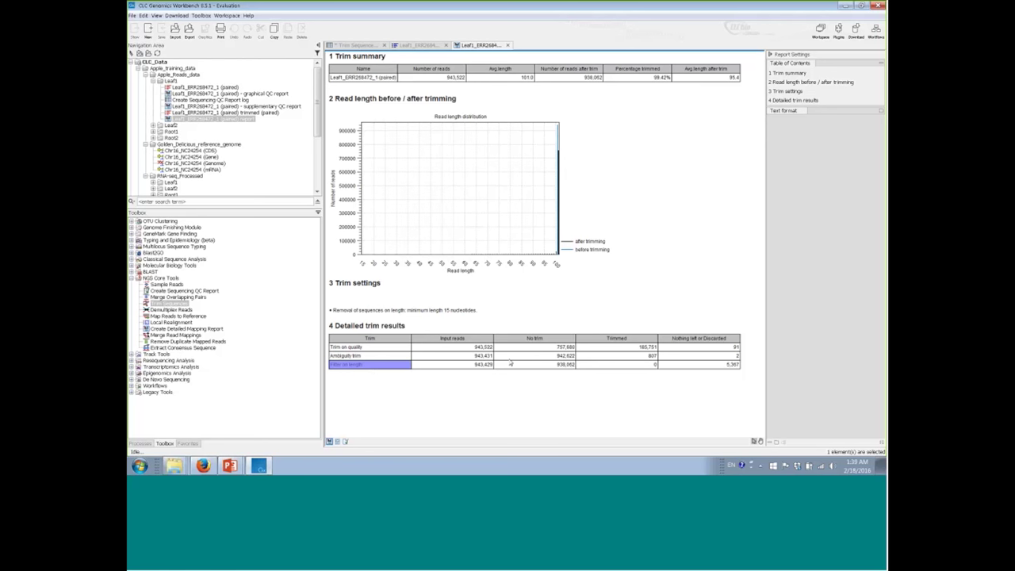
click(368, 349)
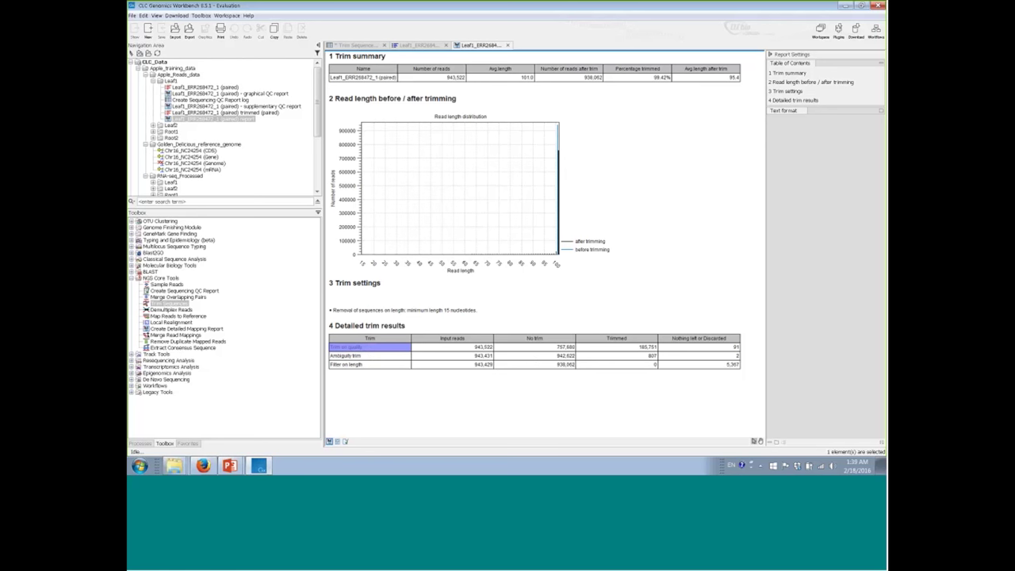
- Close the trim report and the trimmed reads, and switch to the running PowerPoint slide show
click(507, 46)
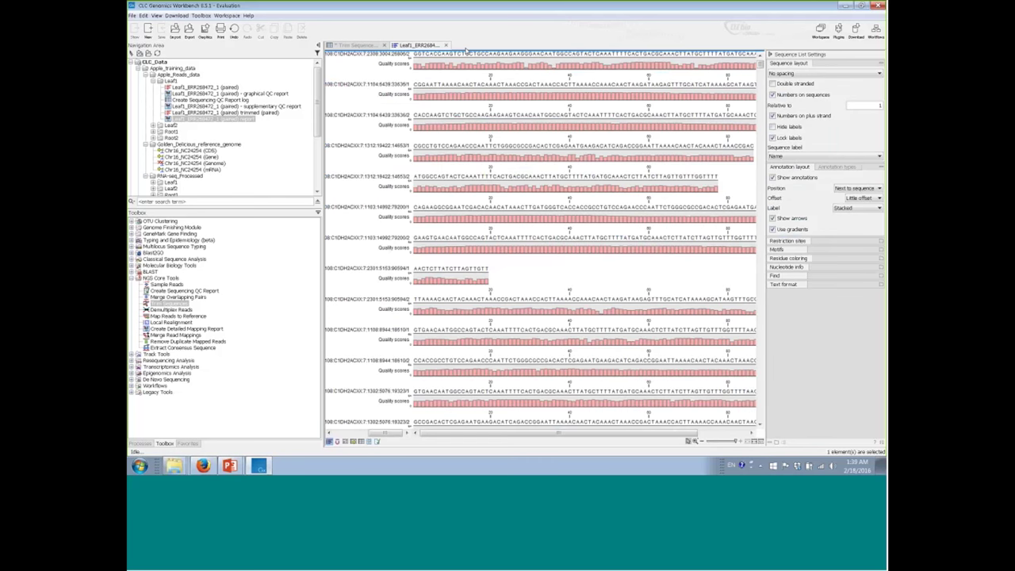
click(446, 46)
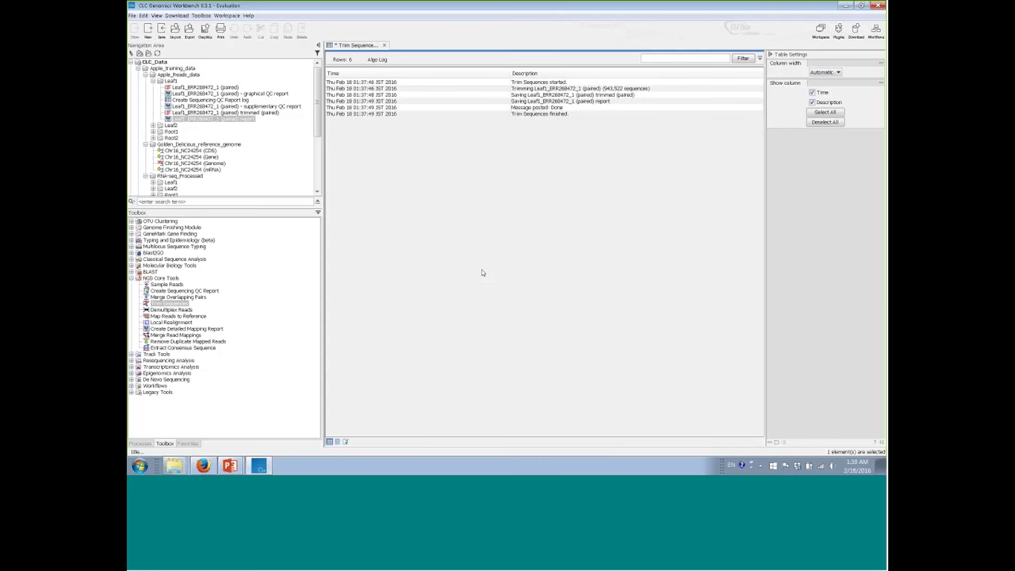
mouse_move(229, 466)
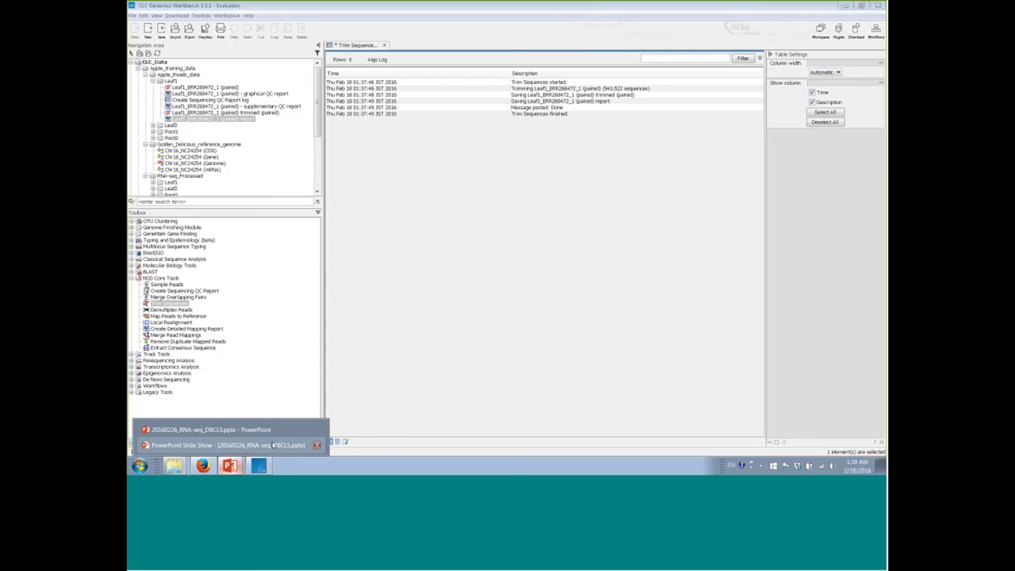
click(273, 445)
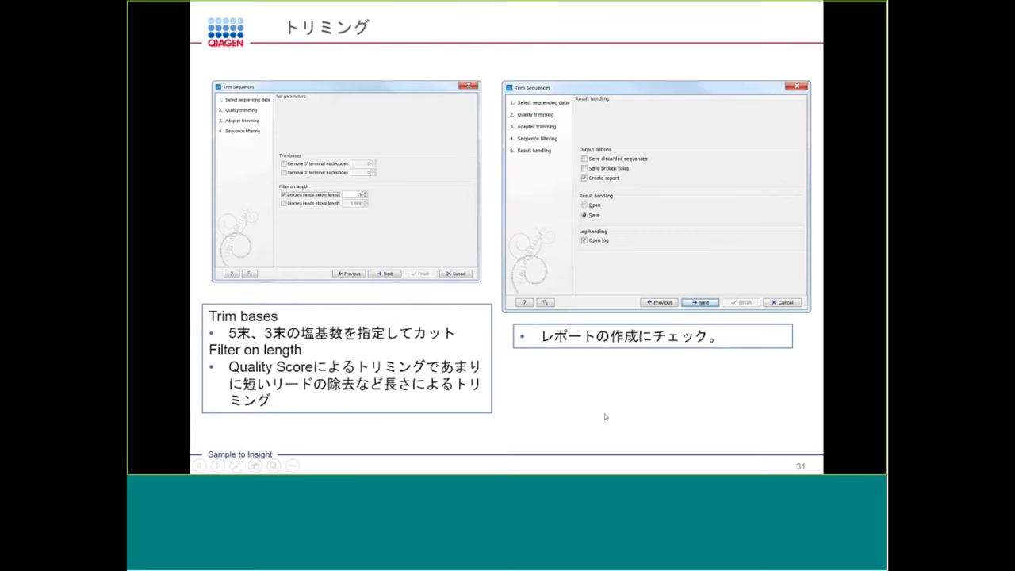
- Advance the slide show through the trimming results to the before/after QC report comparison slide, and end it by switching to CLC Genomics Workbench
key(Right)
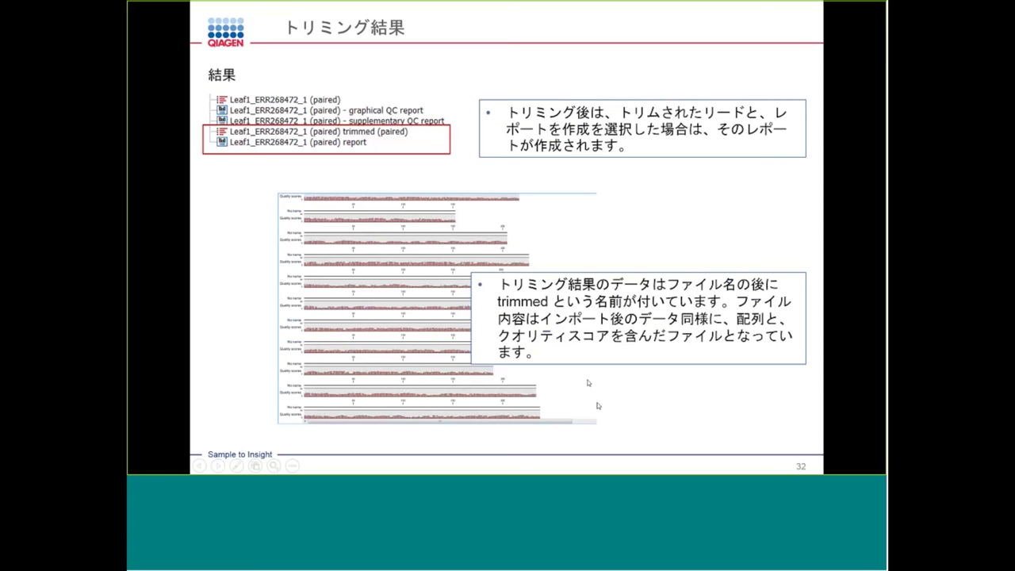
key(Right)
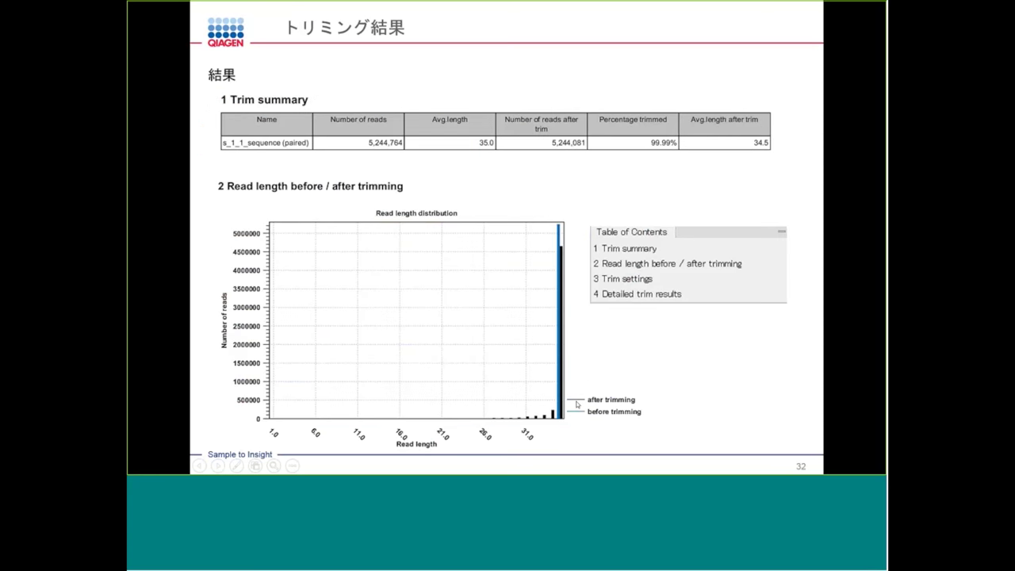
key(Right)
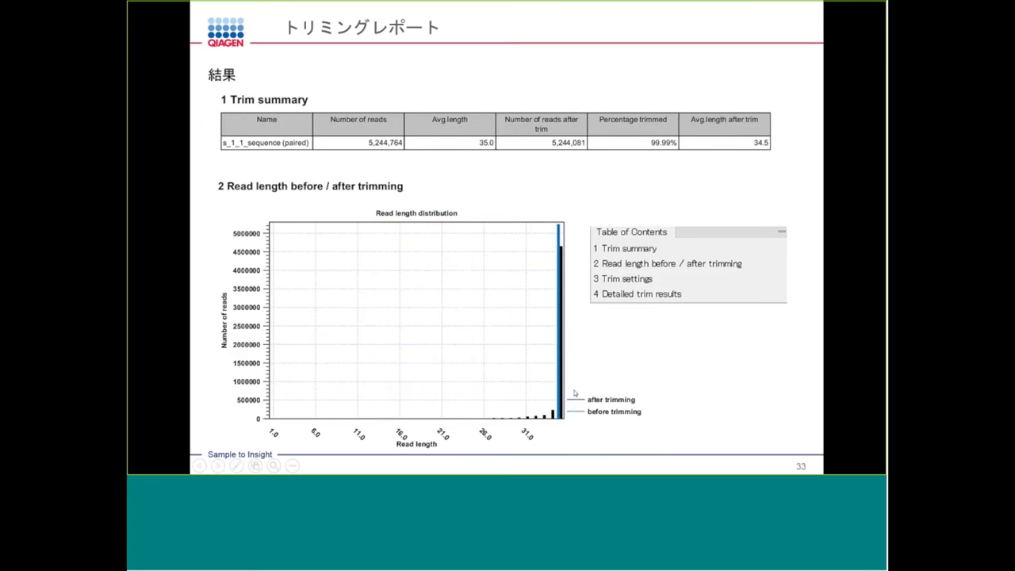
key(Right)
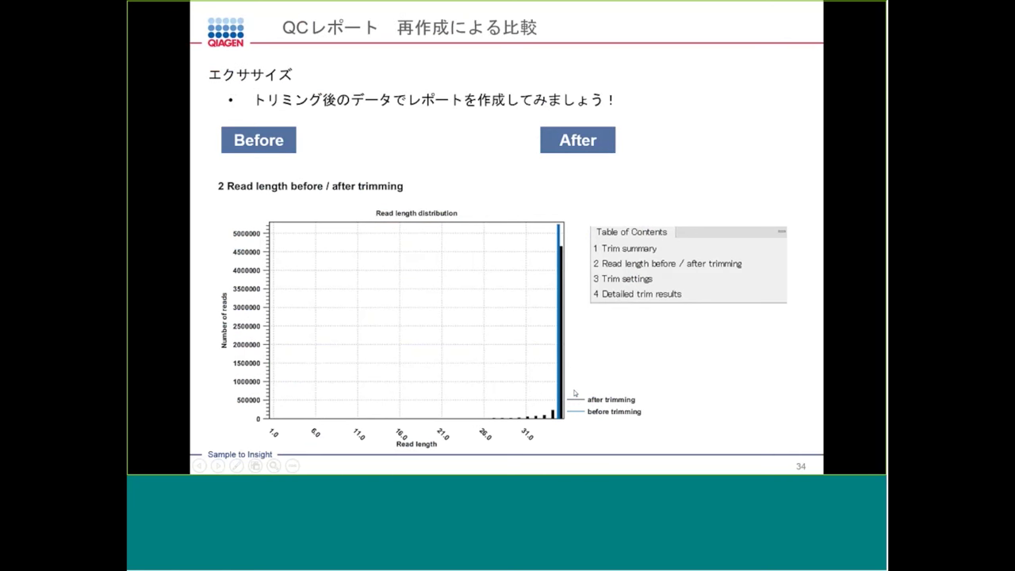
key(Right)
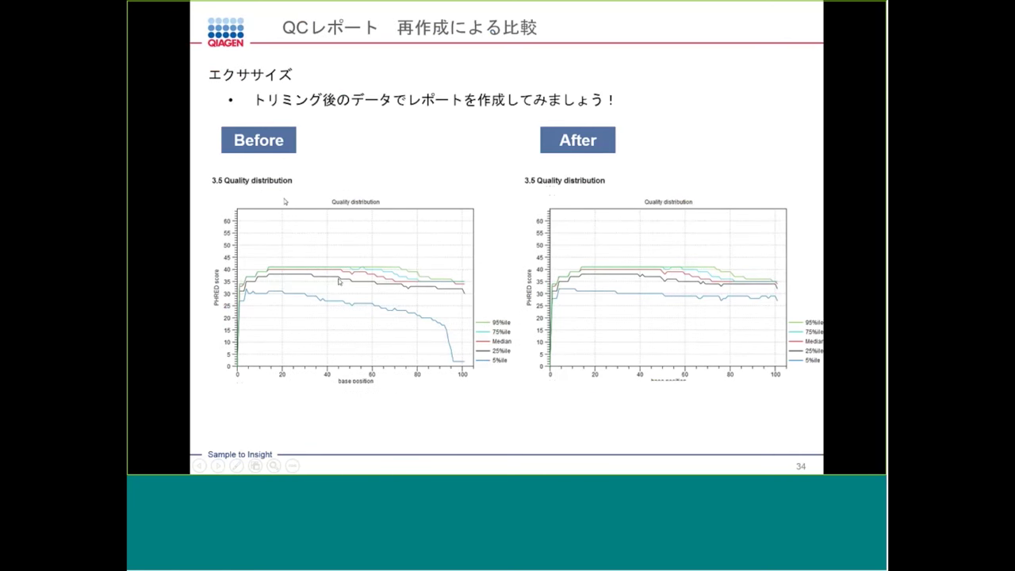
key(Right)
key(Left)
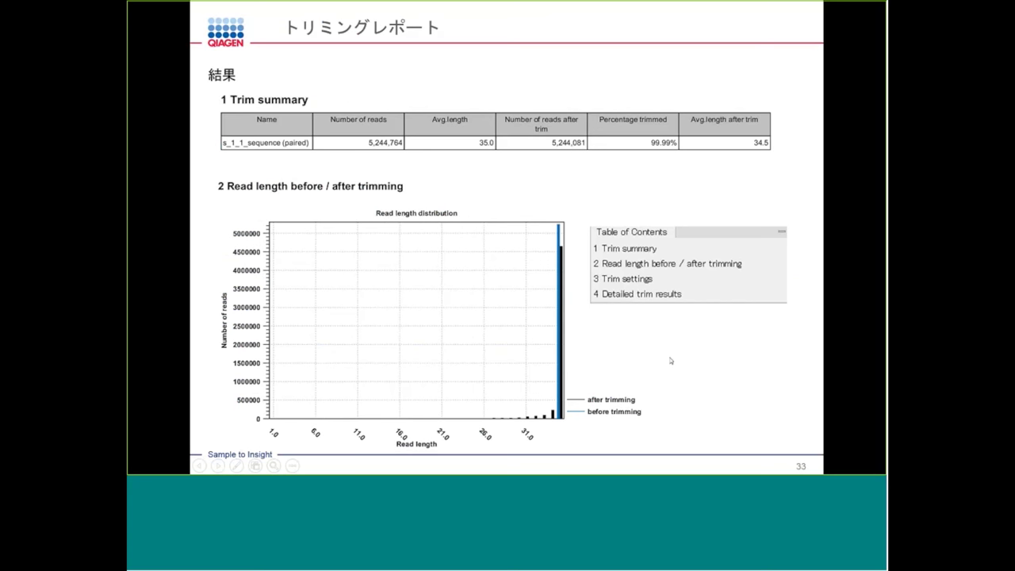
key(Right)
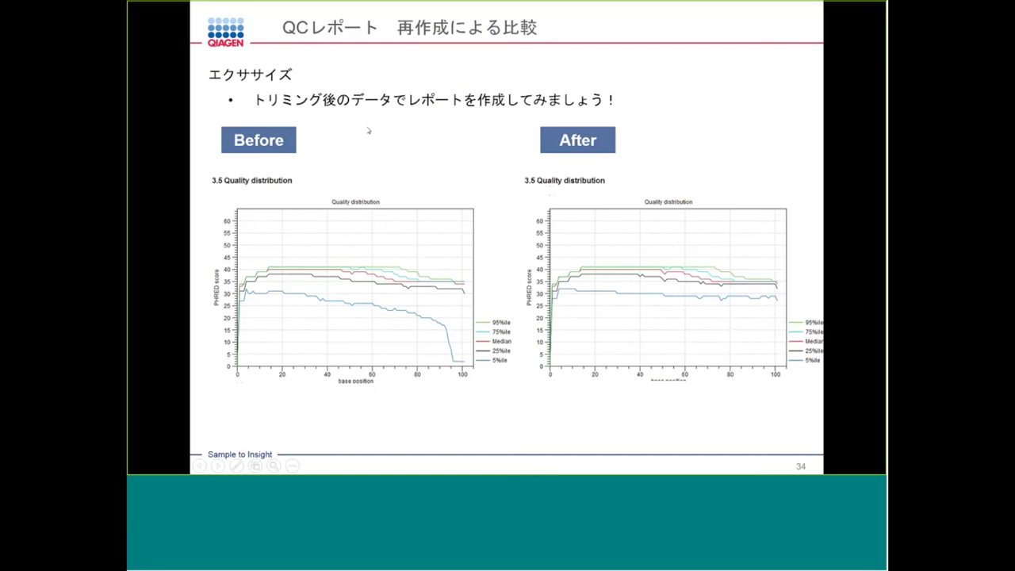
key(Escape)
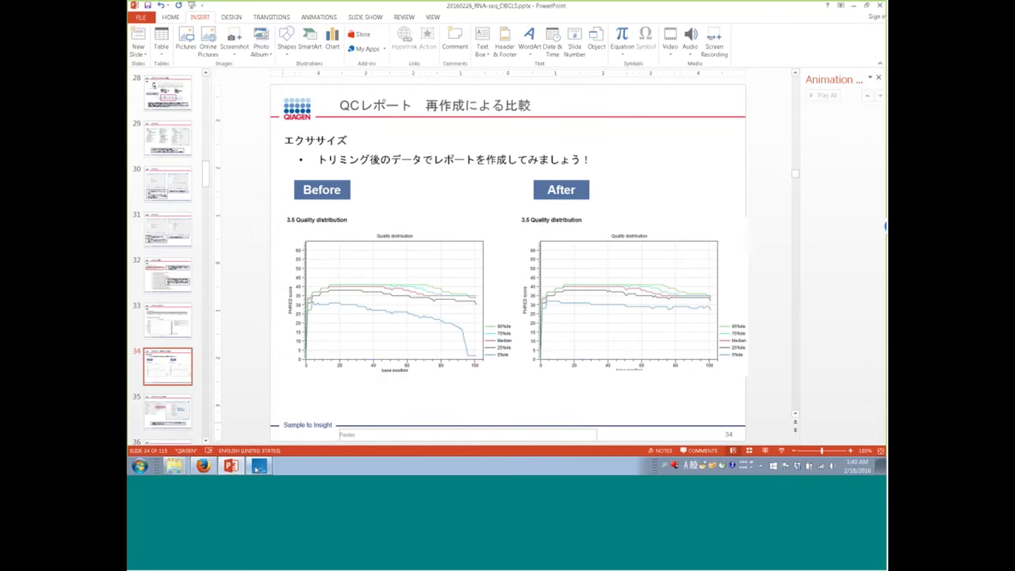
key(alt+Tab)
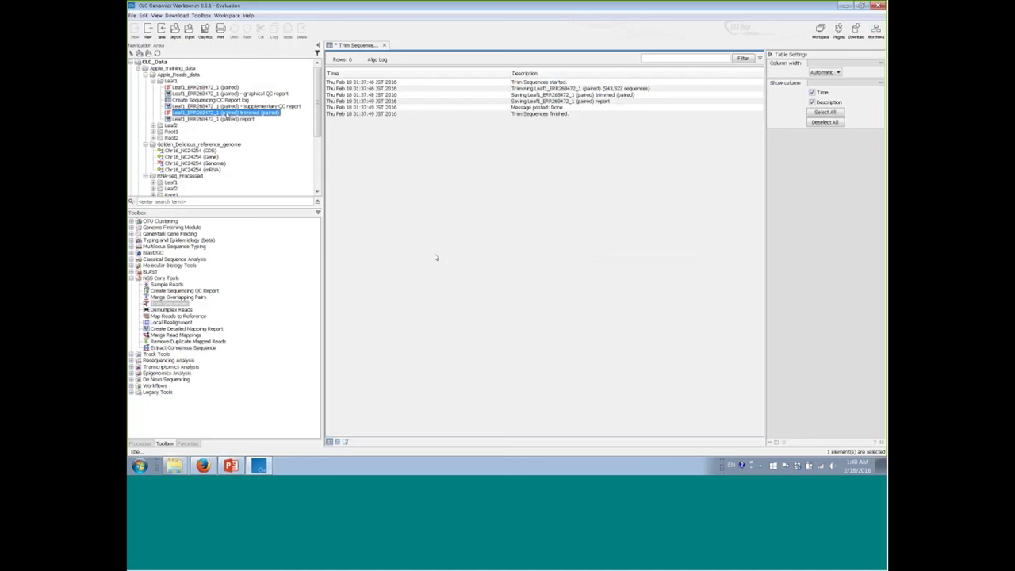
- Start Create Sequencing QC Report from NGS Core Tools with Leaf1_ERR268472_1 (paired) trimmed (paired) as the selected reads
scroll(145, 176, down, 2)
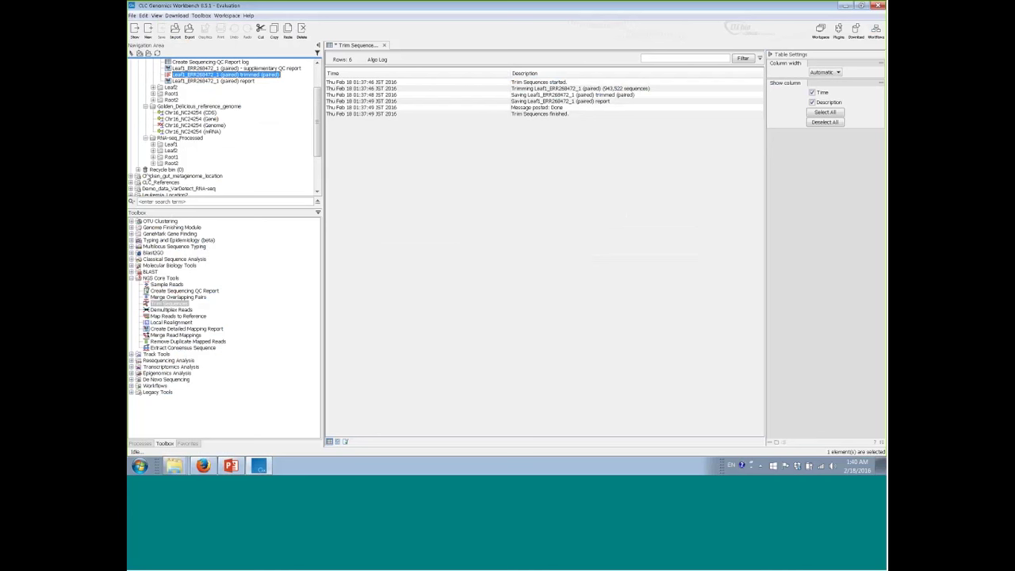
scroll(147, 176, down, 2)
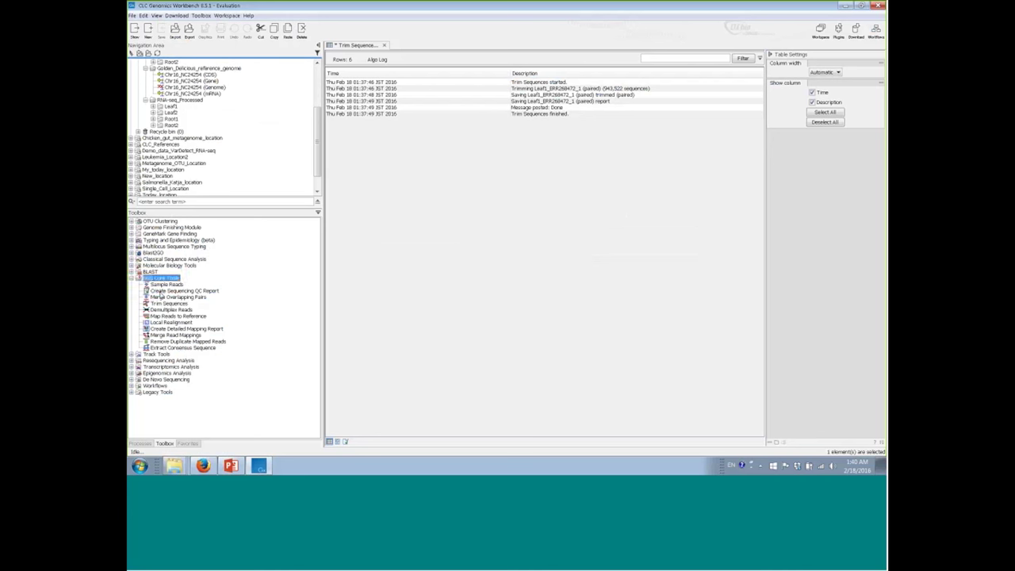
click(161, 293)
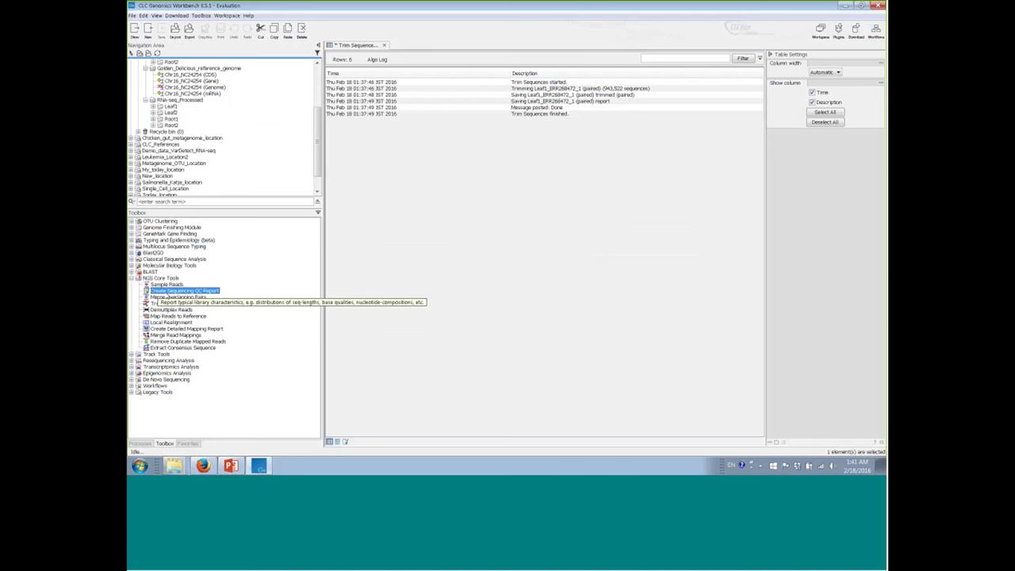
double_click(148, 291)
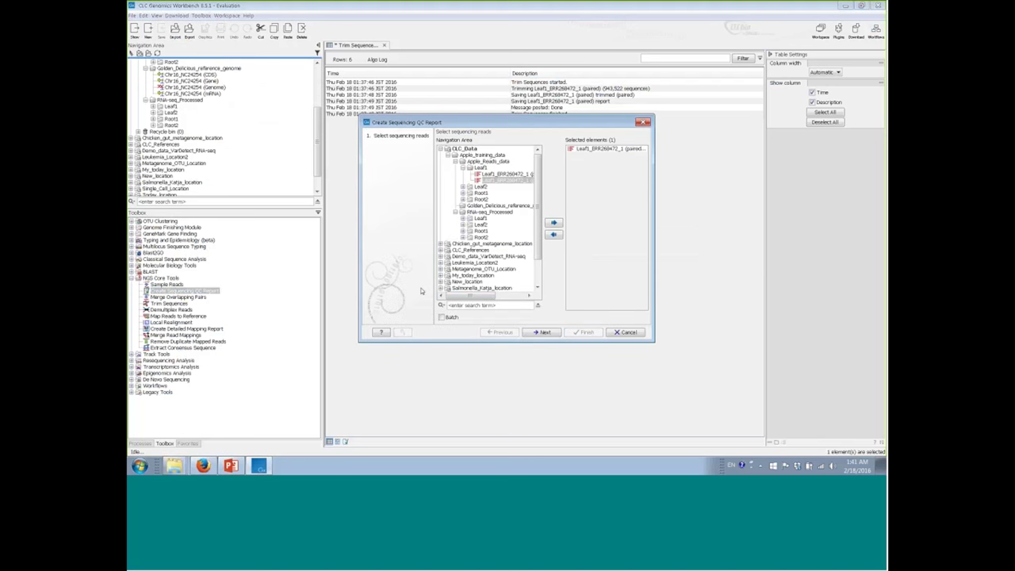
drag(652, 342, 758, 361)
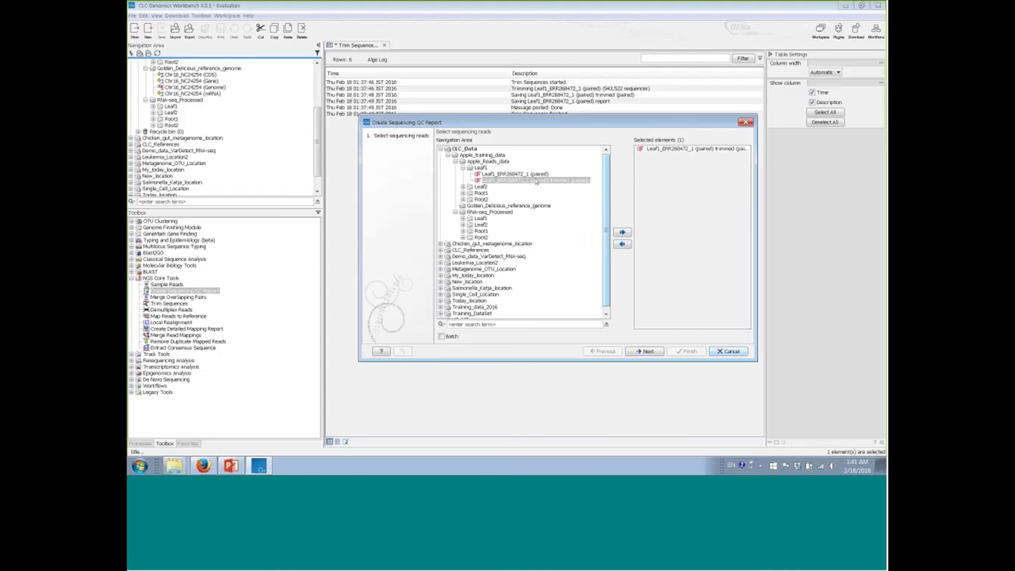
click(536, 181)
click(692, 149)
double_click(692, 149)
click(482, 182)
double_click(483, 183)
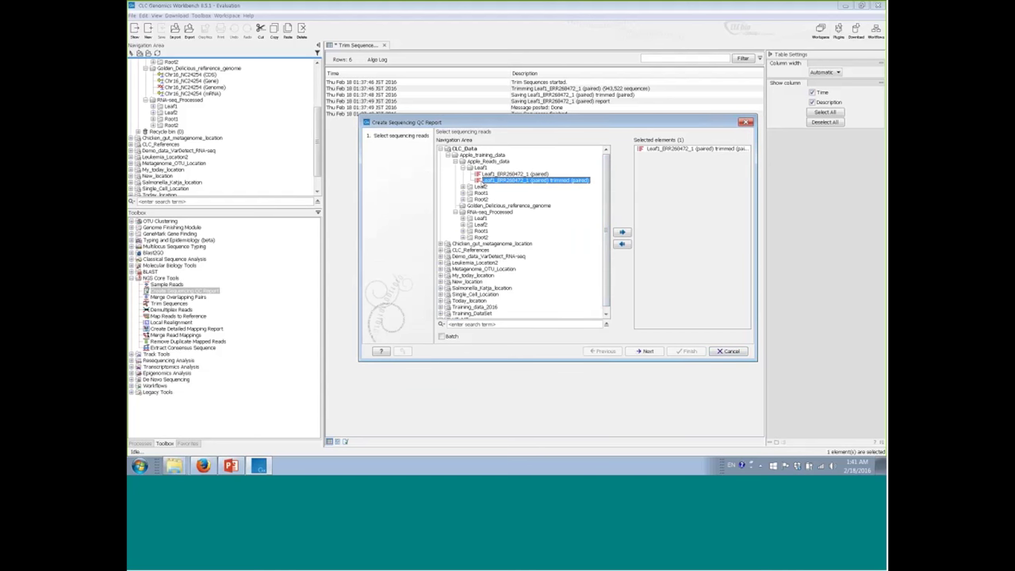
- Run the QC report with quality and over-representation analysis, saving graphical and supplementary reports in the Leaf1 folder, and check the process status
click(642, 352)
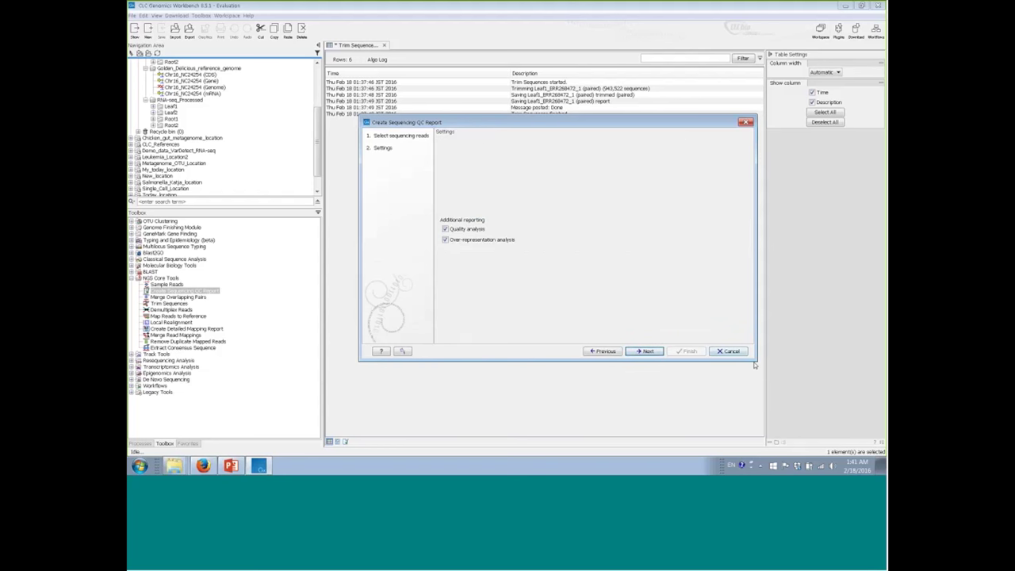
drag(756, 365, 651, 360)
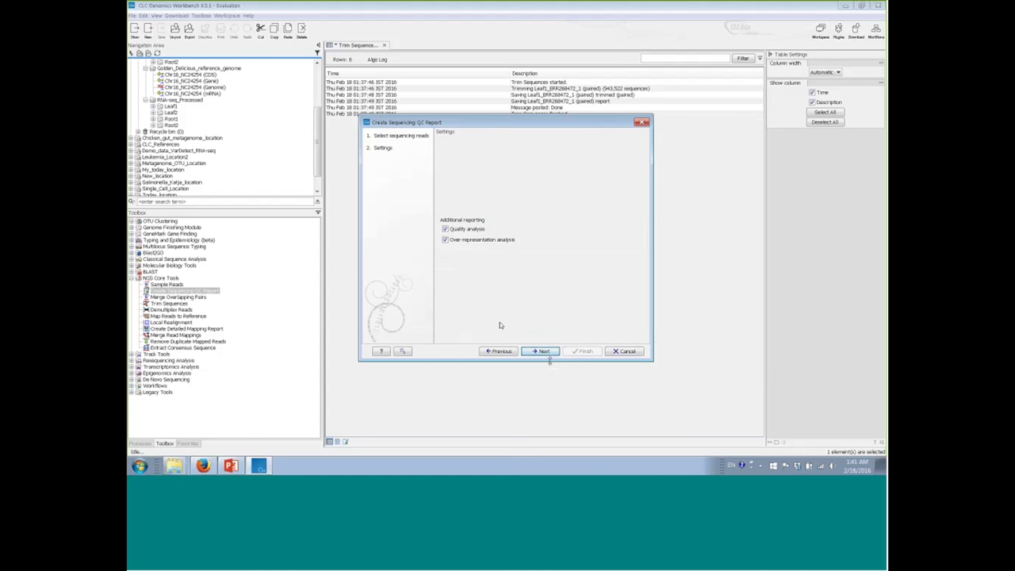
click(546, 352)
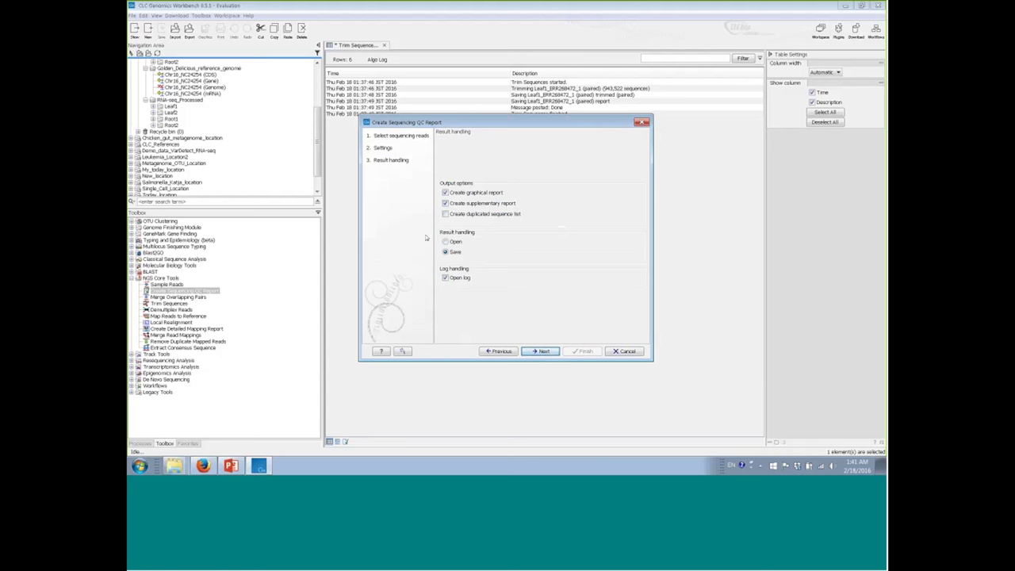
click(537, 351)
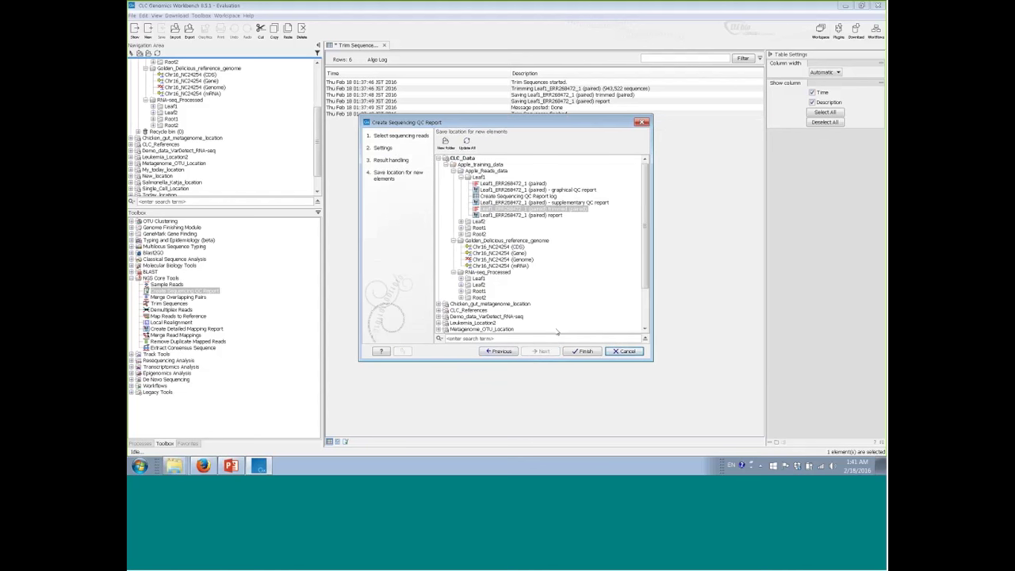
click(585, 351)
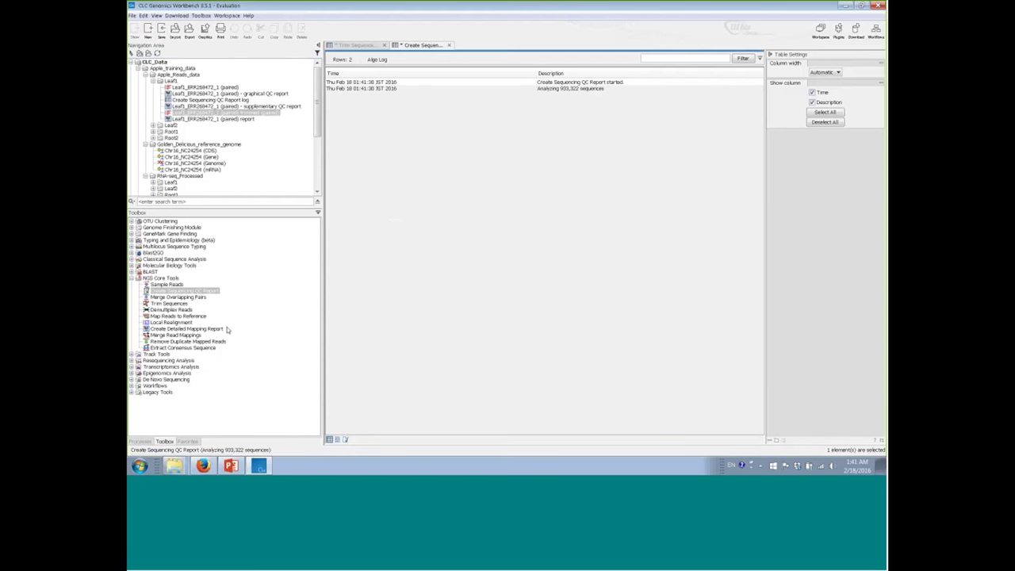
click(137, 442)
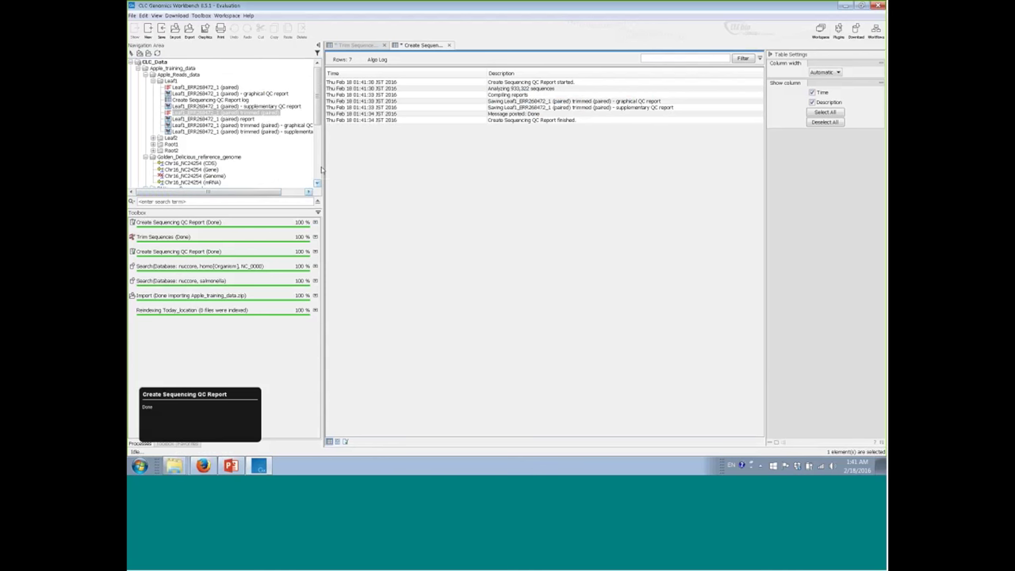
- Widen the data tree, open the trimmed reads' graphical QC report and examine section 3.5 Quality distribution
drag(322, 165, 348, 169)
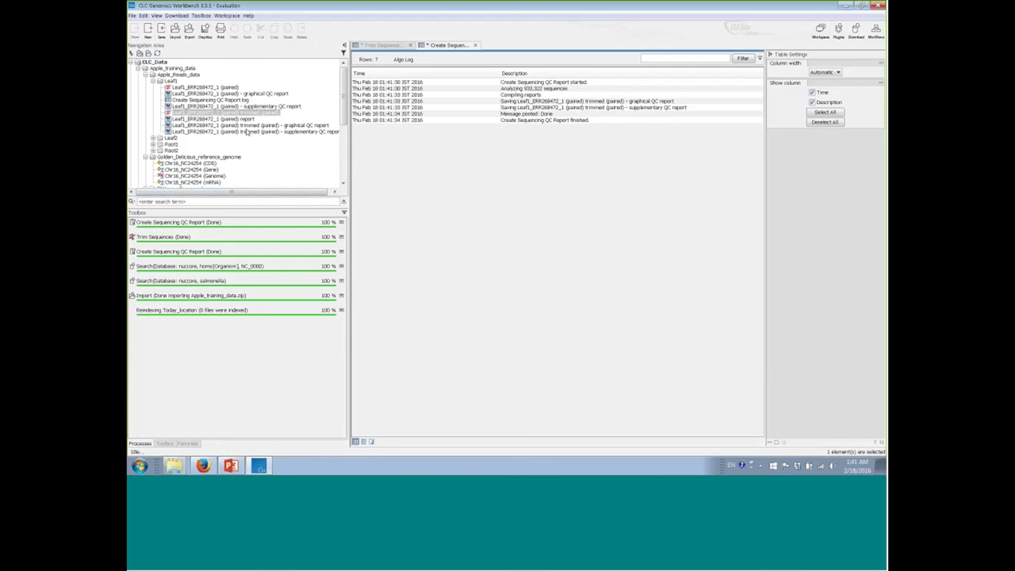
double_click(246, 127)
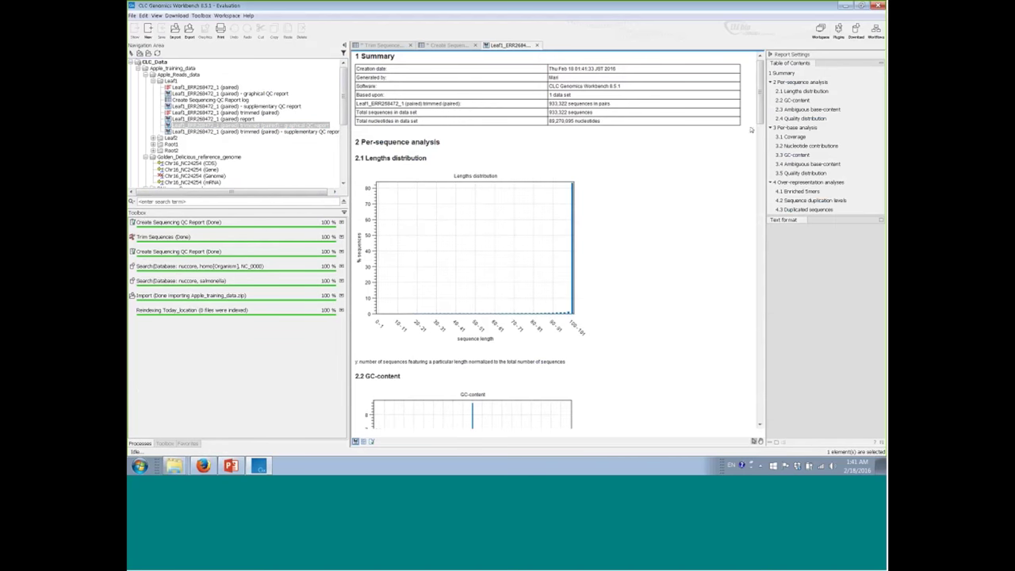
mouse_move(760, 123)
mouse_down()
mouse_move(760, 178)
mouse_move(761, 142)
mouse_up()
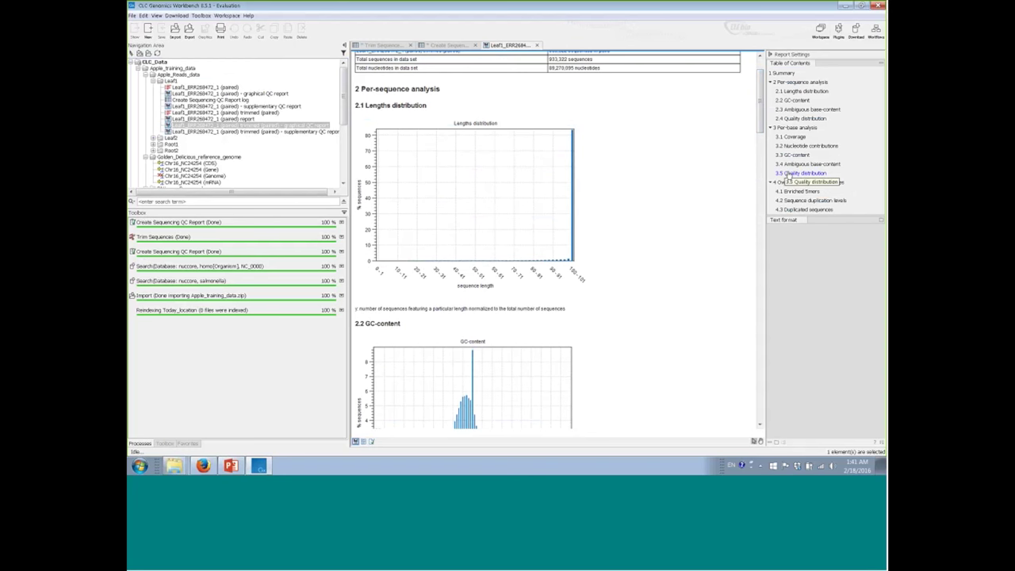
click(786, 175)
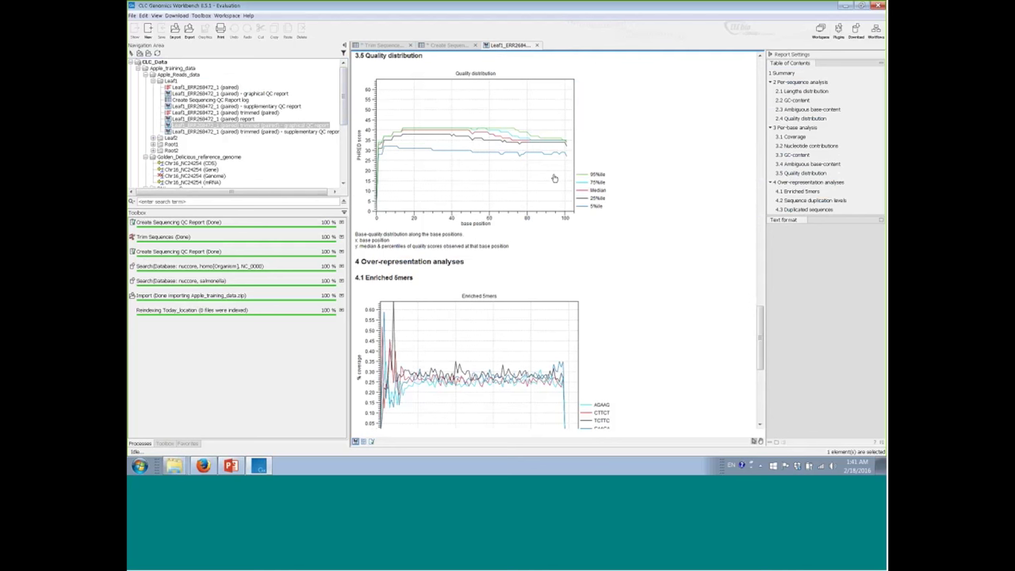
- Open the untrimmed Leaf1 reads' graphical QC report, dock it below the trimmed report and go to its 3.5 Quality distribution
click(187, 106)
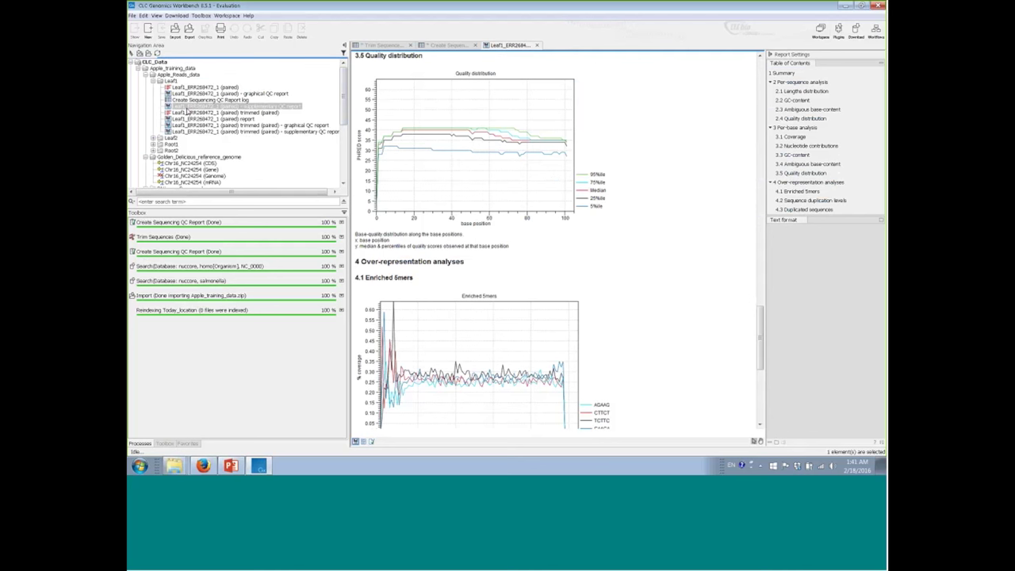
click(207, 95)
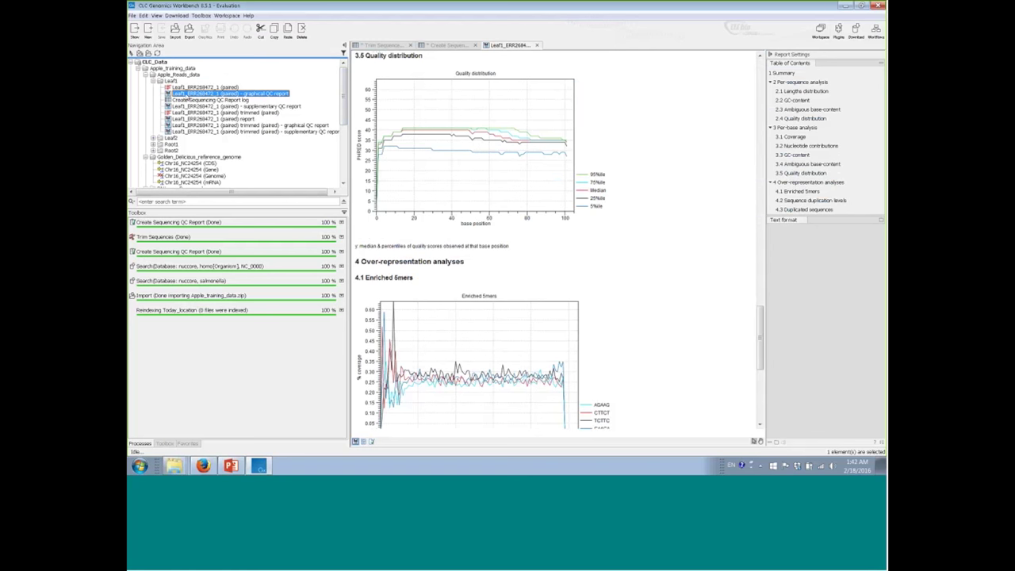
double_click(167, 96)
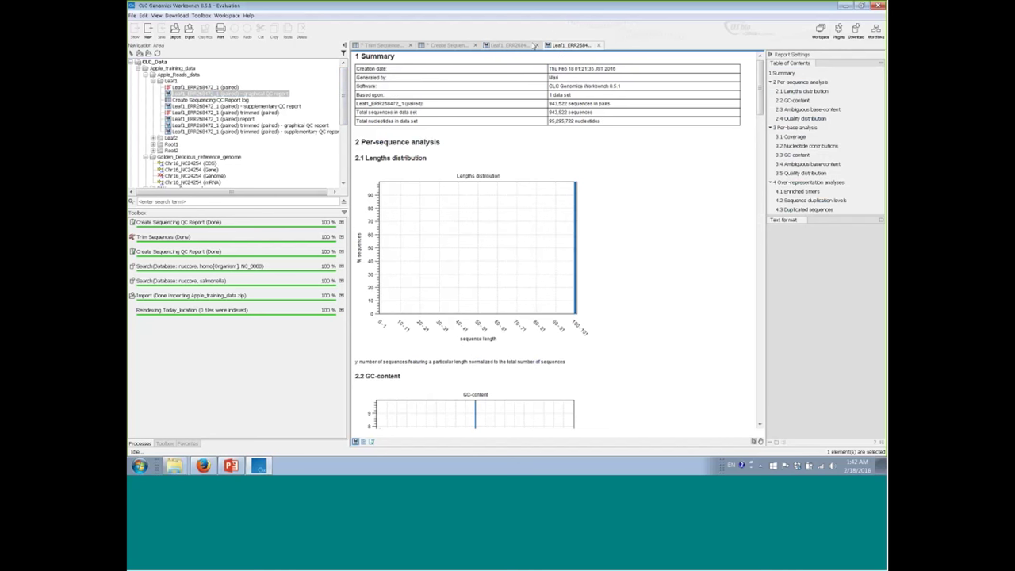
drag(570, 48, 495, 446)
scroll(546, 360, down, 1)
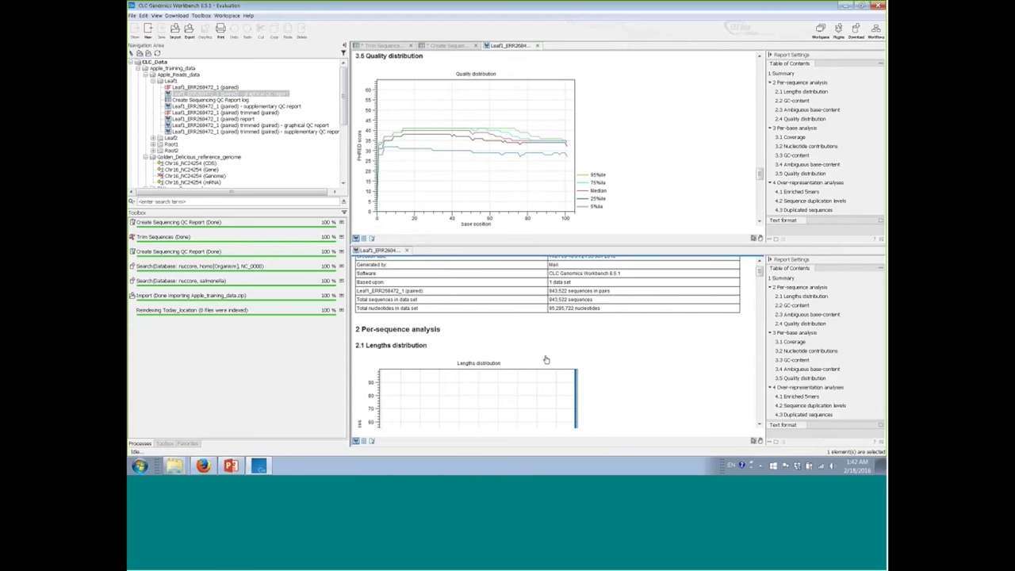
scroll(546, 360, down, 1)
click(793, 379)
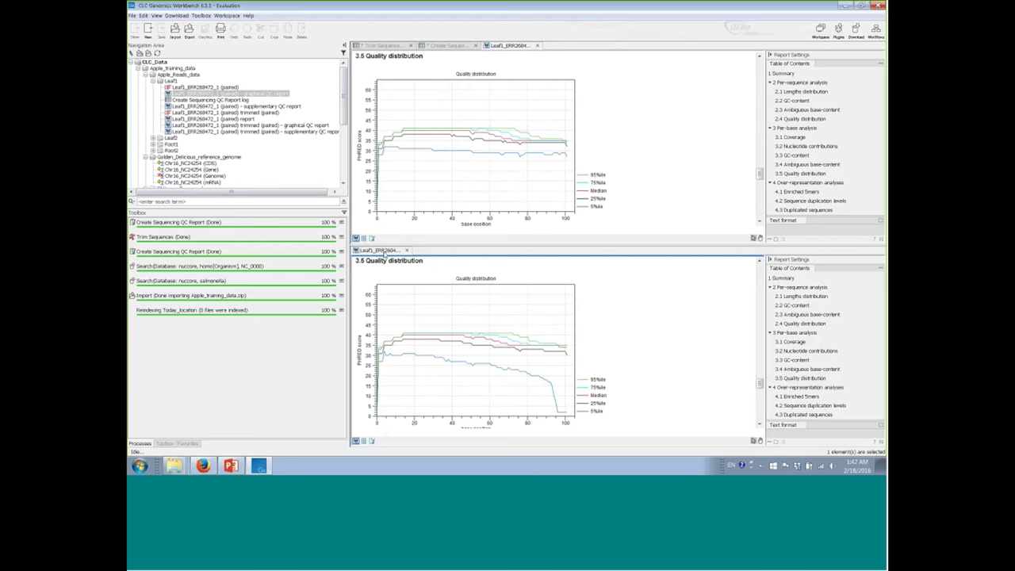
- Rearrange the split view so that the trimmed and untrimmed QC reports are side by side
mouse_move(511, 75)
mouse_down()
mouse_move(555, 47)
mouse_move(657, 96)
mouse_up()
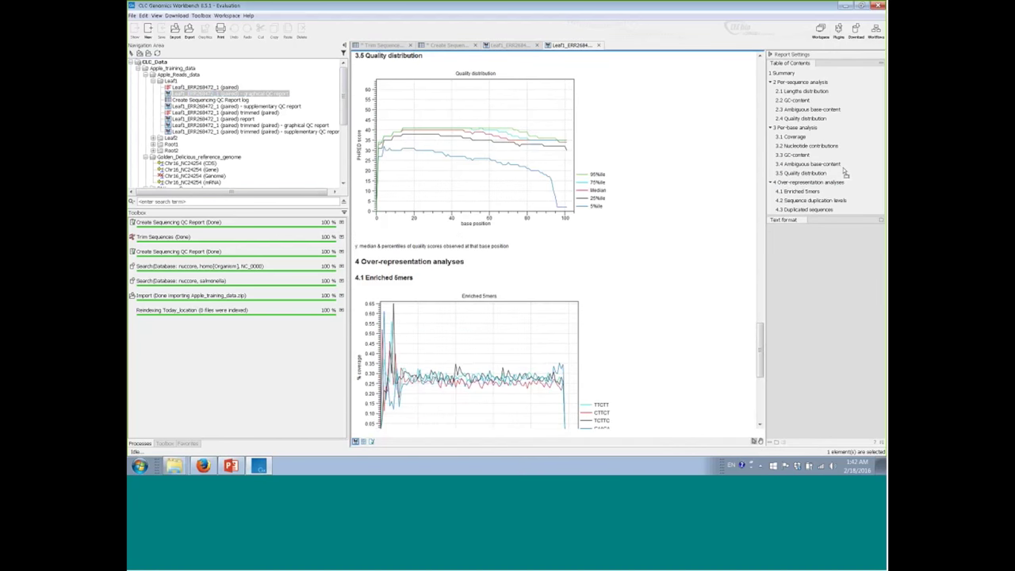
mouse_move(880, 184)
mouse_down()
mouse_move(841, 182)
mouse_move(885, 184)
mouse_up()
drag(882, 253, 868, 250)
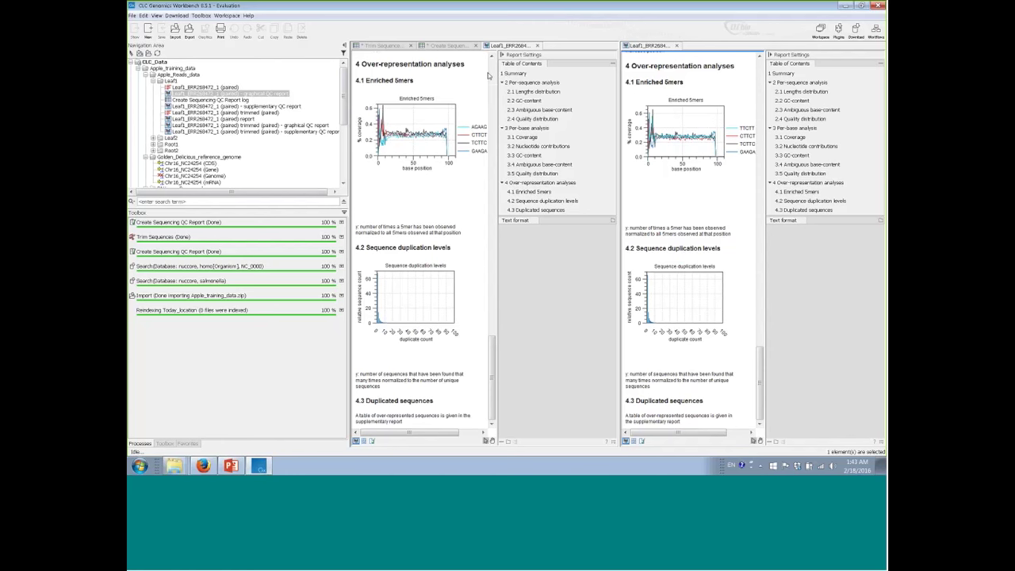
- Narrow the data tree and hide the report settings in both Leaf1 QC reports to enlarge their graphs
drag(348, 167, 231, 168)
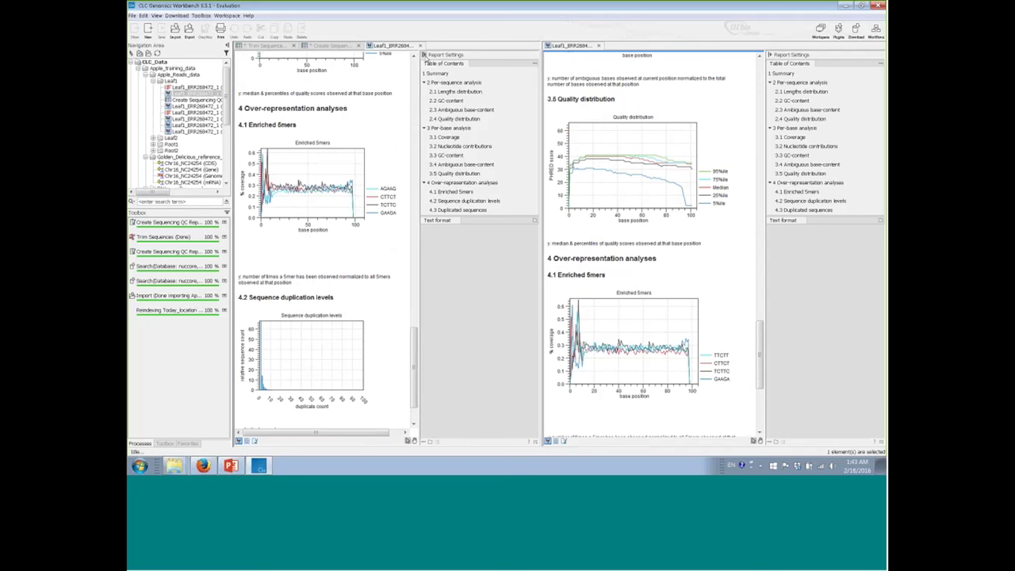
click(424, 55)
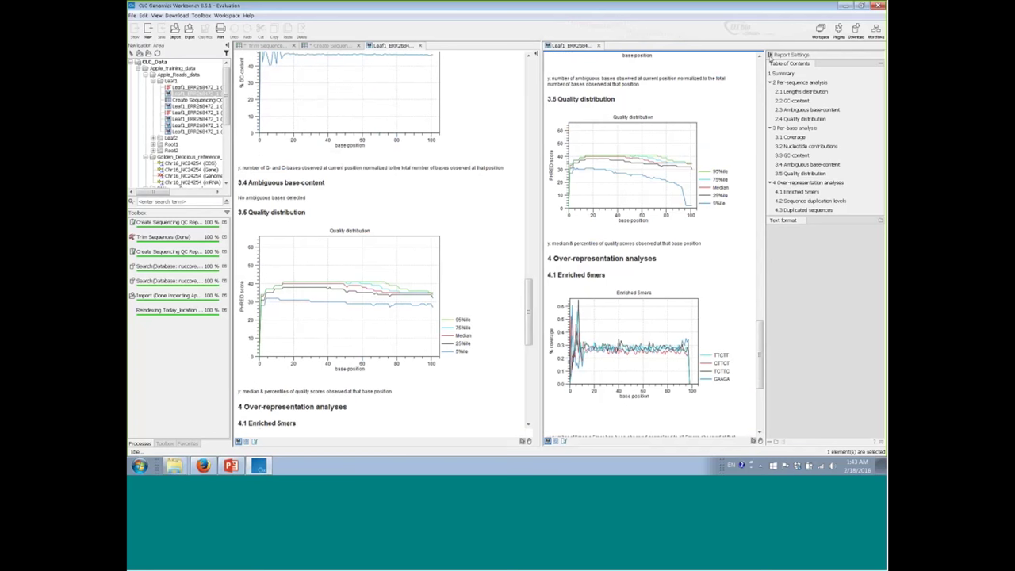
click(769, 56)
- Compare sections 3.5 Quality distribution and 4.1 Enriched 5mers between the trimmed and untrimmed Leaf1 QC reports
scroll(681, 219, up, 2)
scroll(670, 238, down, 5)
scroll(288, 284, down, 3)
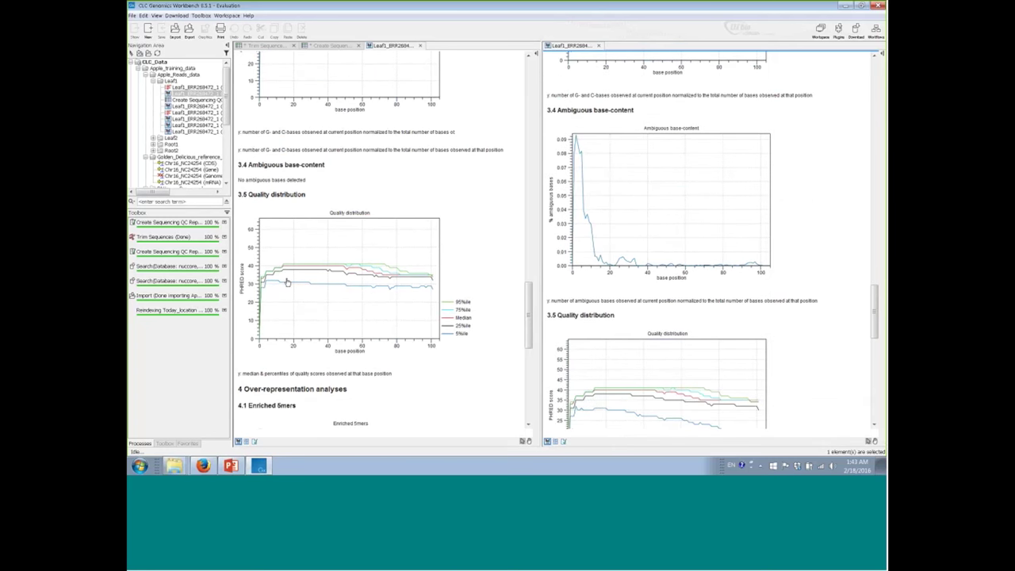
scroll(288, 283, down, 2)
scroll(640, 313, down, 3)
scroll(446, 323, down, 2)
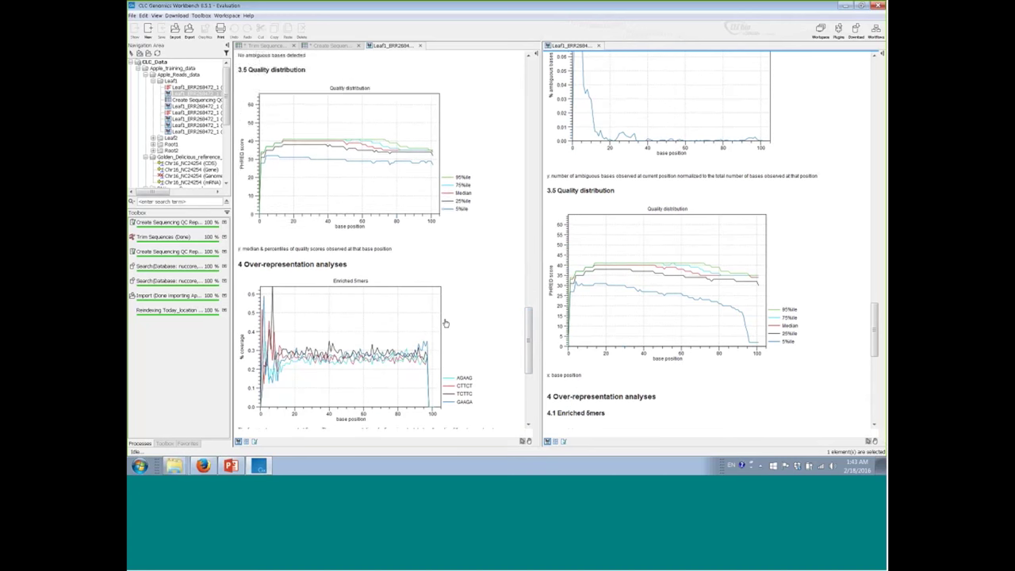
scroll(446, 322, down, 1)
scroll(737, 316, down, 5)
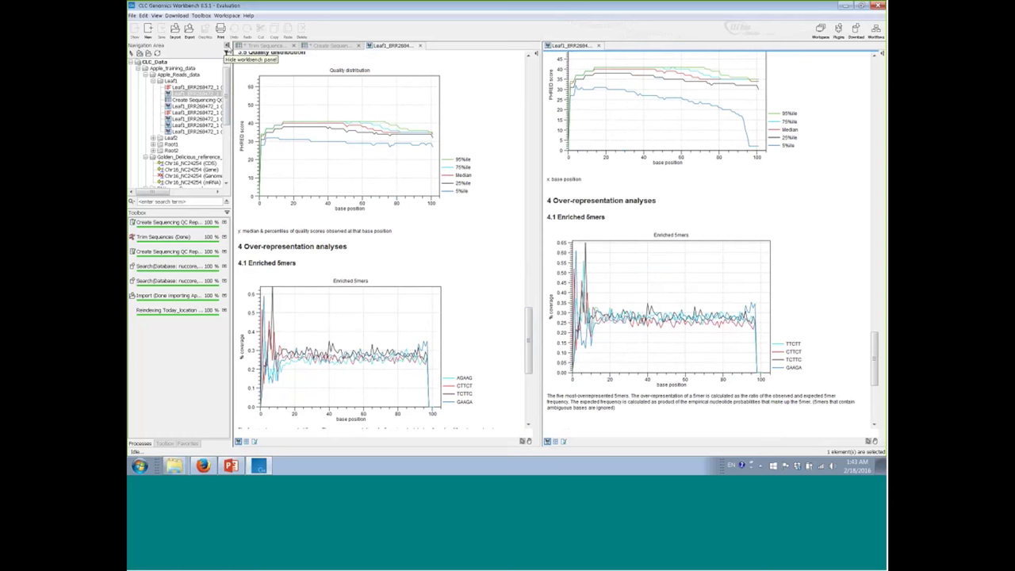
click(228, 45)
click(229, 49)
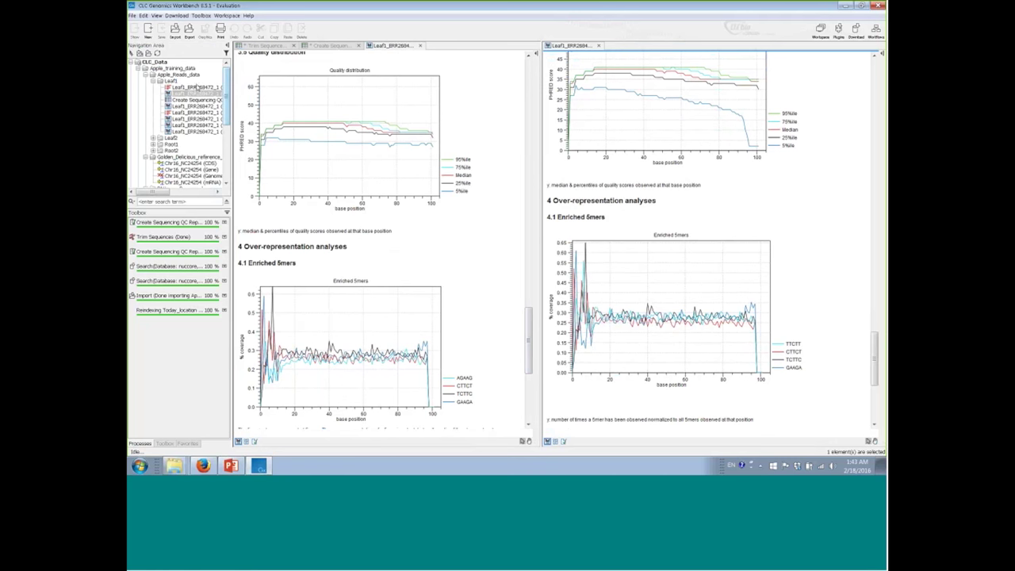
drag(190, 113, 337, 444)
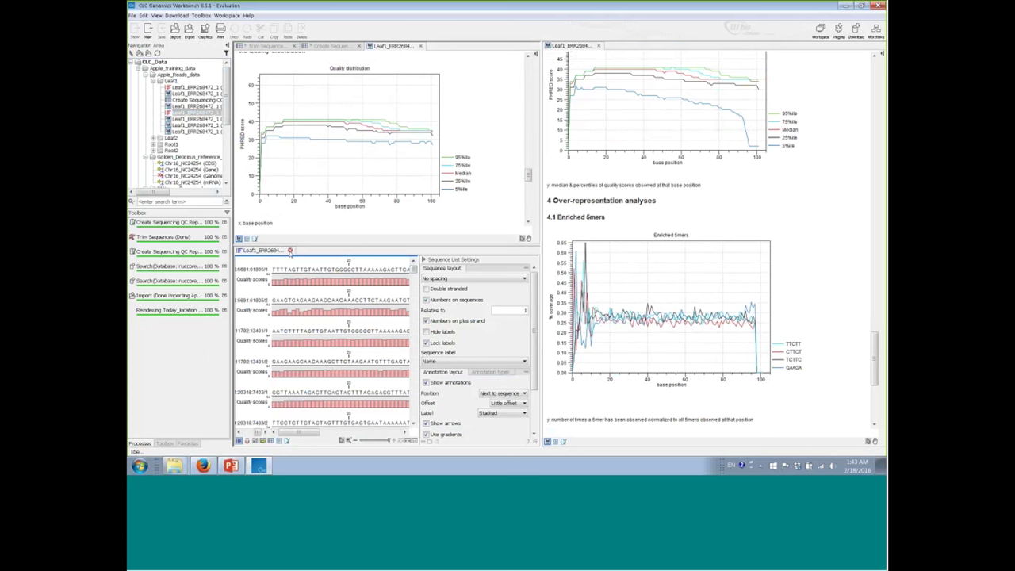
click(290, 250)
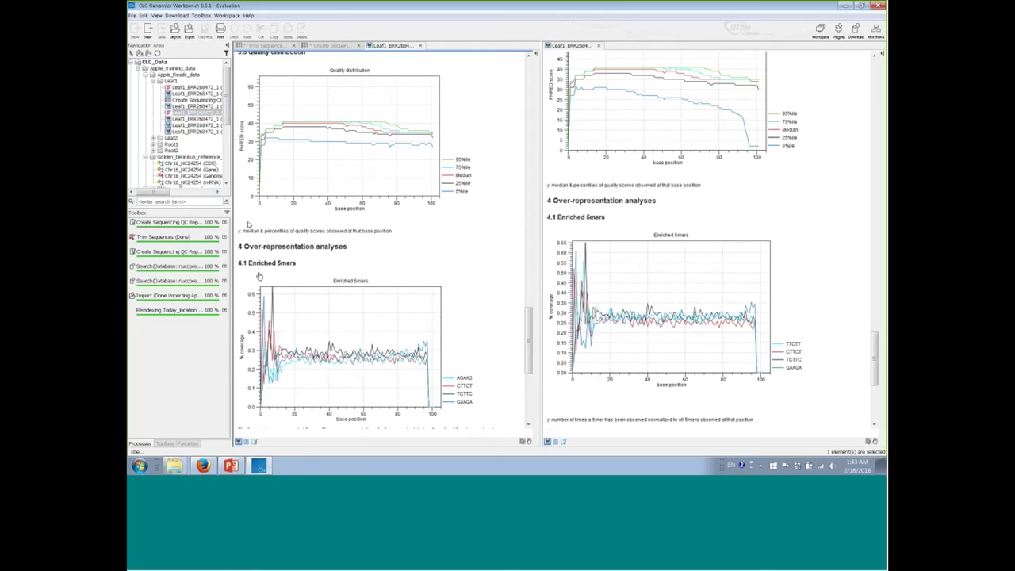
- Close both Leaf1 graphical QC reports and widen the data tree until the element names are readable
click(599, 46)
click(599, 46)
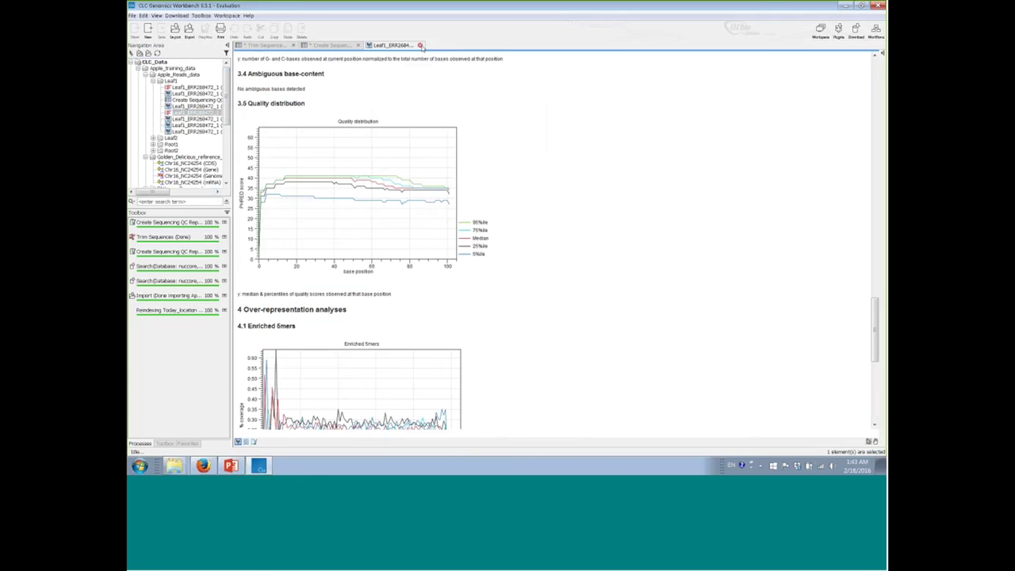
click(421, 46)
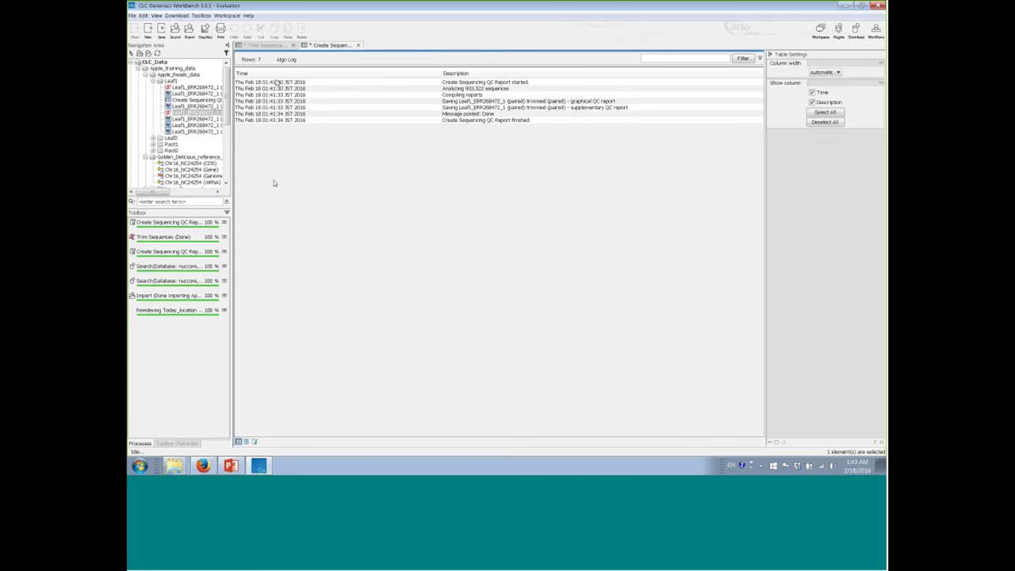
drag(232, 165, 286, 166)
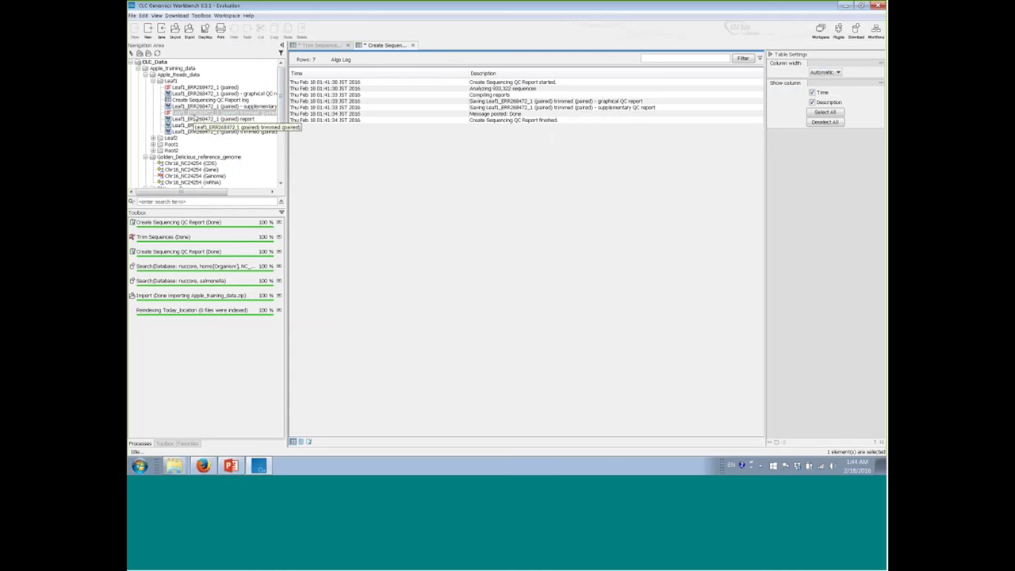
- Reopen the untrimmed Leaf1 graphical QC report, dock the trimmed reads' report below it and enlarge the lower view
drag(211, 93, 437, 236)
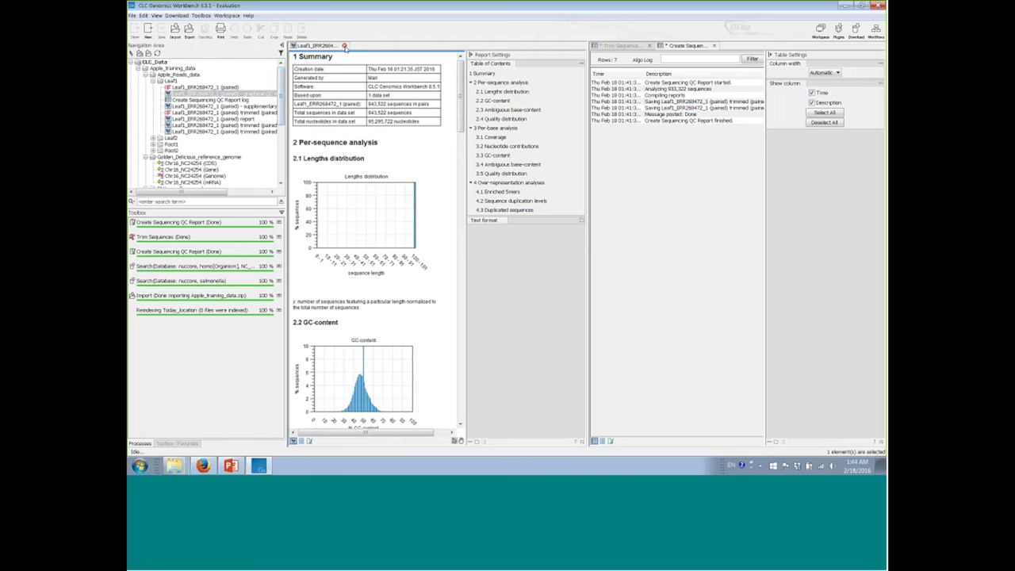
click(344, 45)
drag(199, 93, 435, 48)
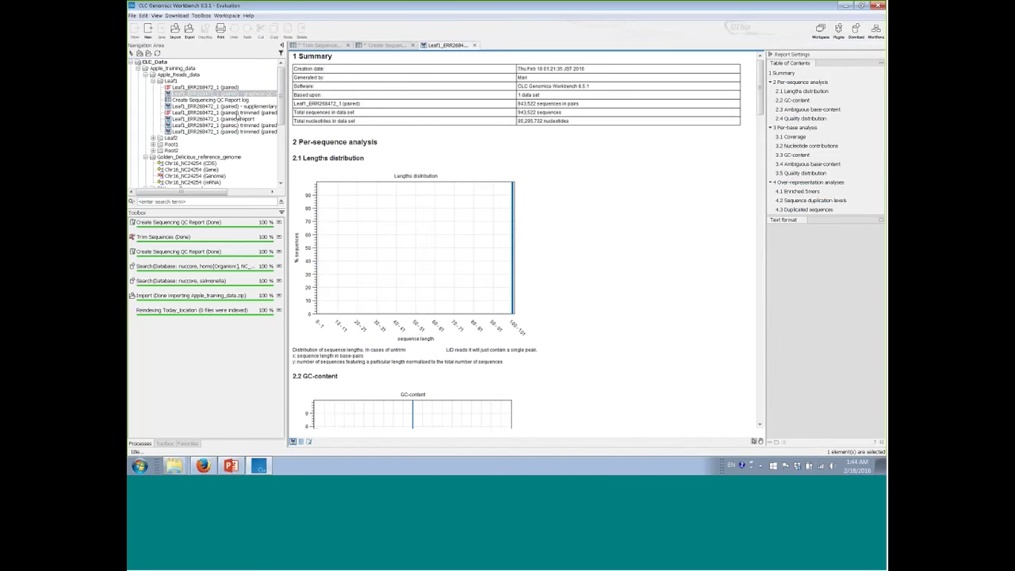
drag(189, 192, 225, 192)
drag(198, 125, 392, 445)
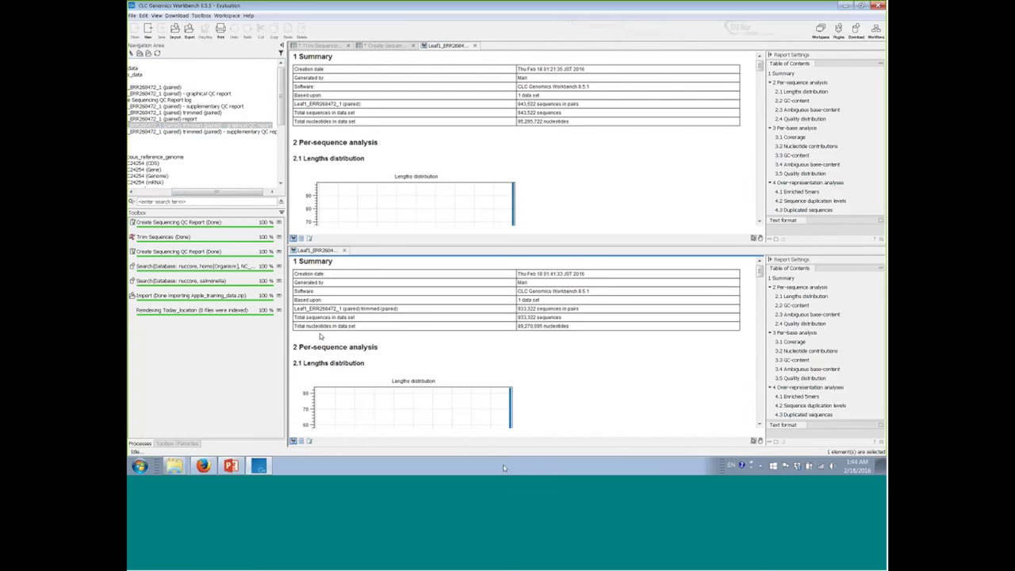
drag(485, 255, 479, 230)
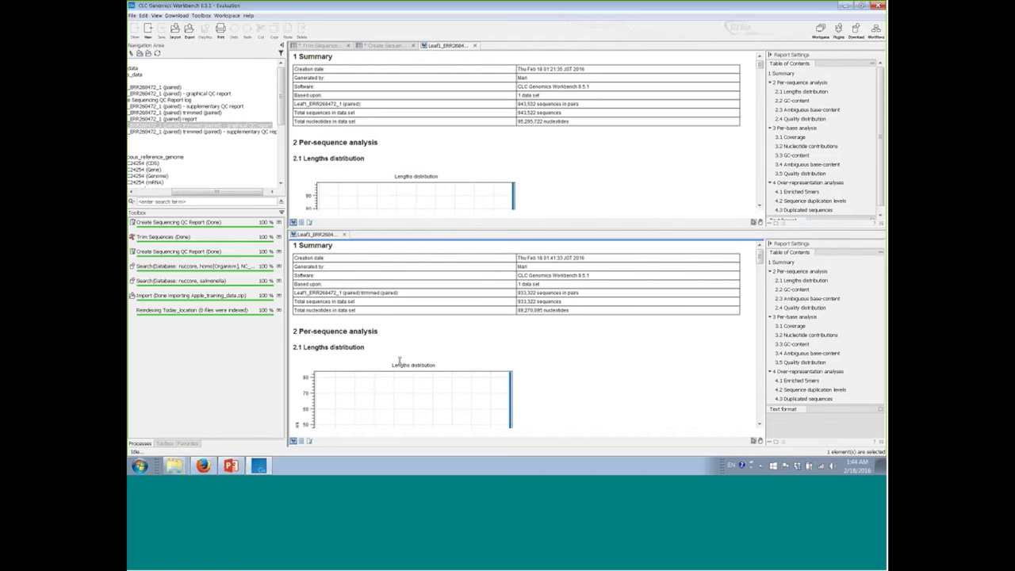
- Switch to the PowerPoint presentation, start the slide show at slide 34 and advance to the Trim Adapter List illustration
key(alt+Tab)
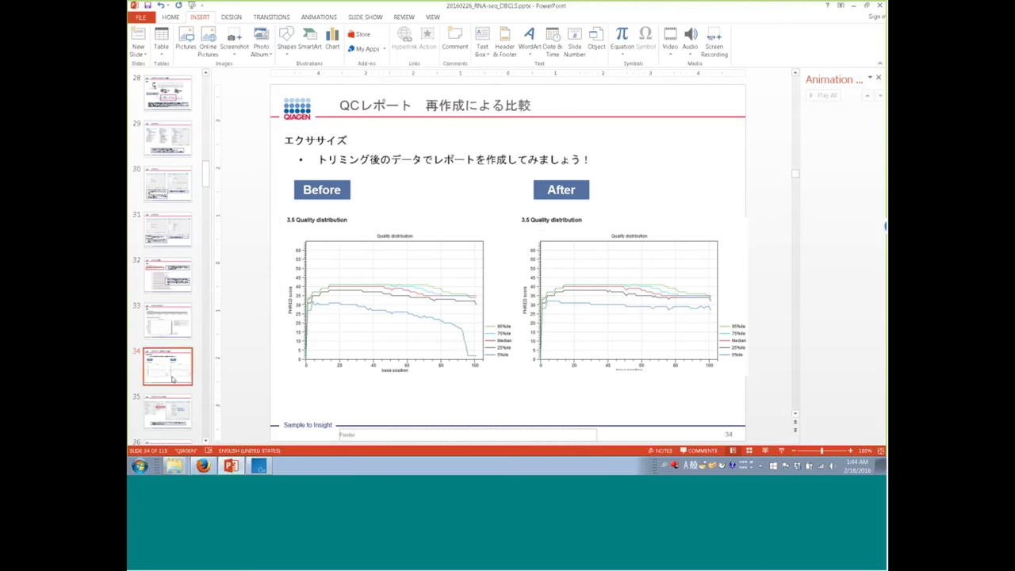
click(781, 451)
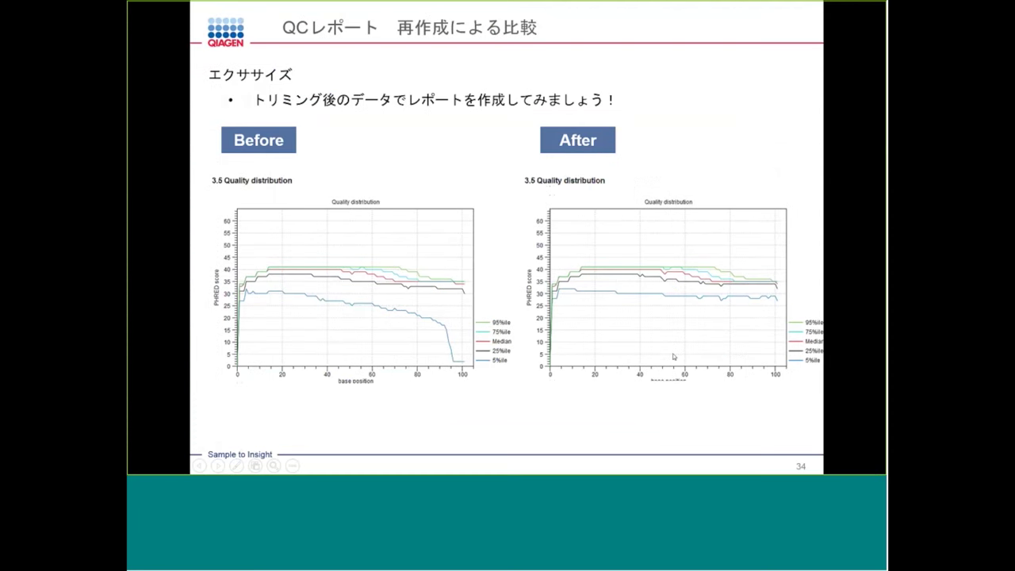
key(Right)
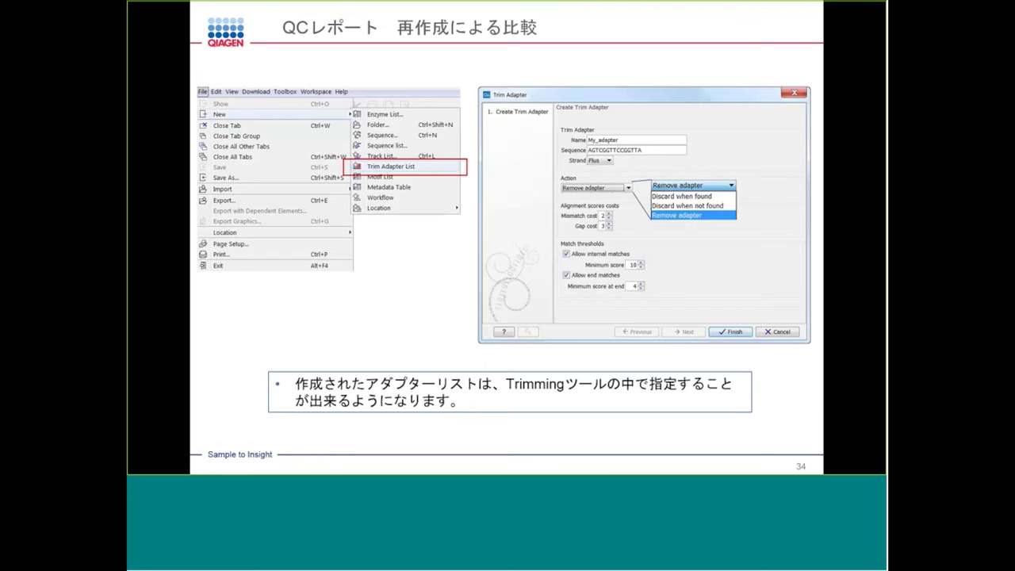
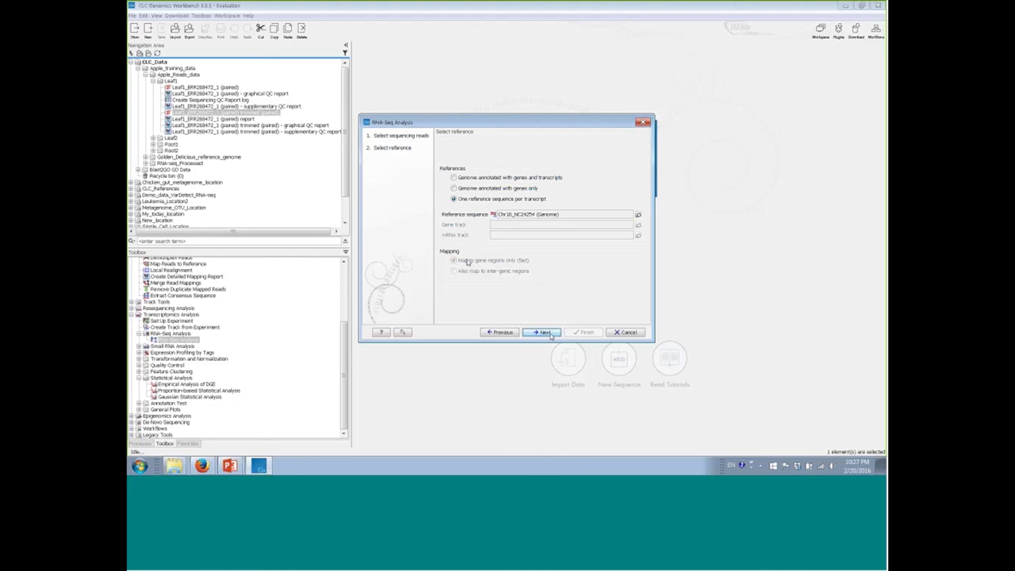
- Reset the RNA-Seq reference settings, choose a genome annotated with genes and transcripts, and set Chr16_NC24254 (Genome) as reference sequence
click(403, 331)
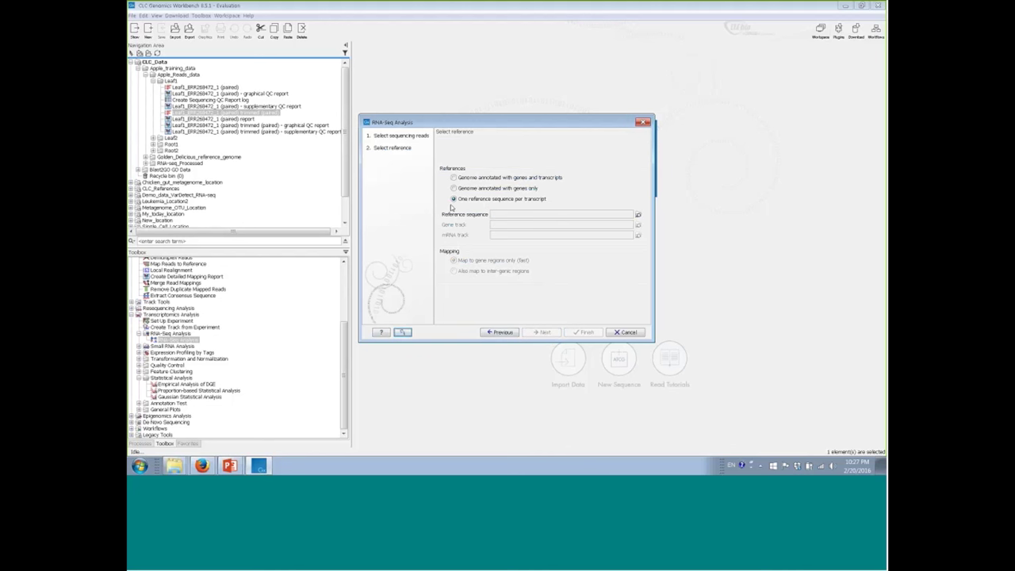
click(454, 177)
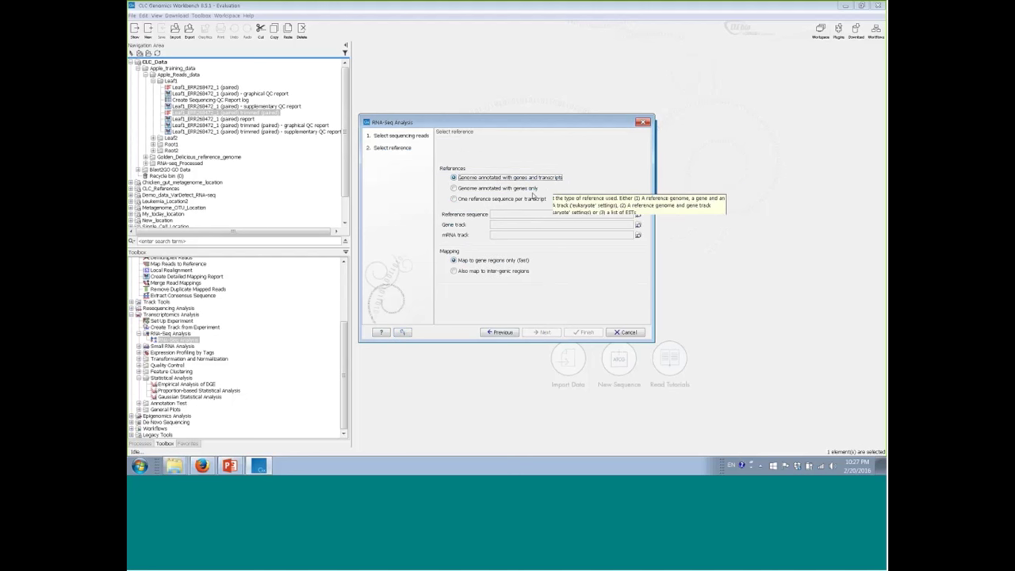
click(639, 224)
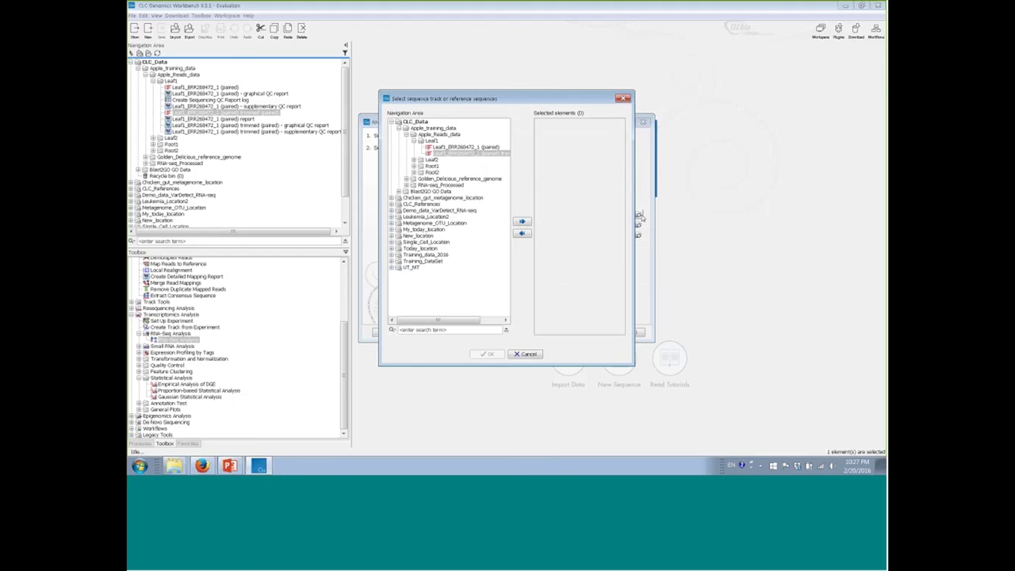
click(413, 178)
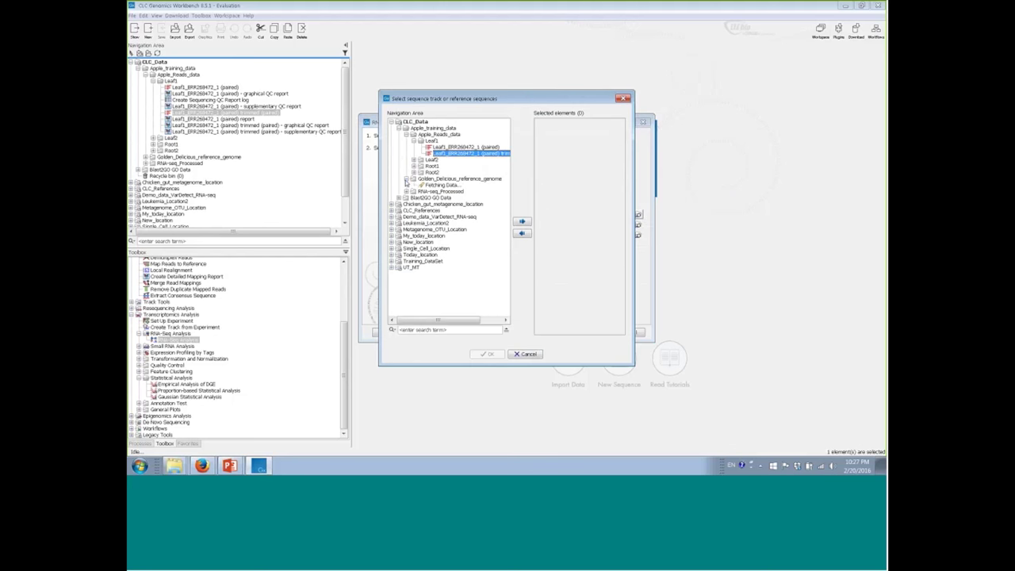
click(457, 185)
click(522, 222)
click(486, 354)
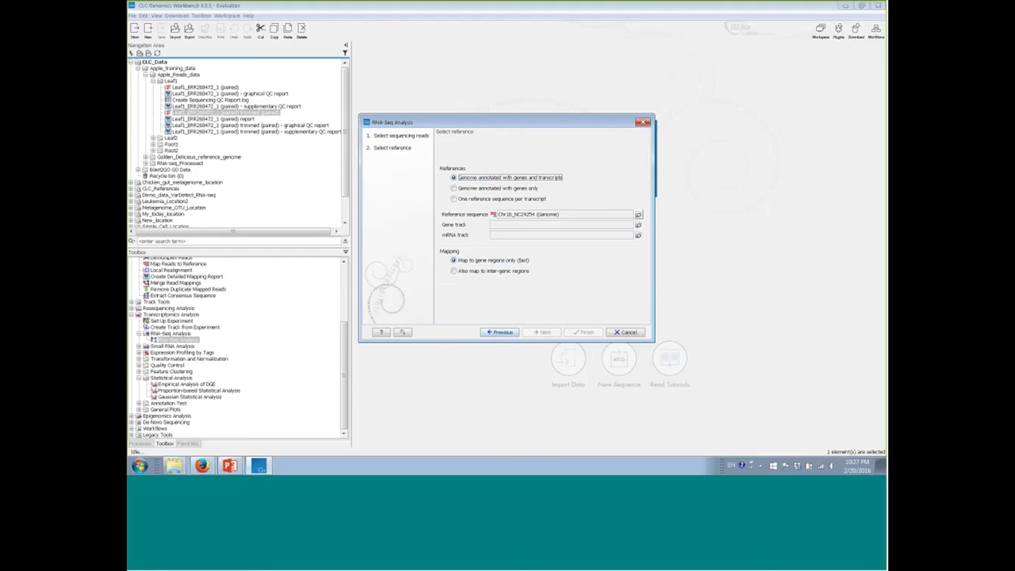
- Set the gene track to Chr16_NC24254 (Gene) and pick Chr16_NC24254 (mRNA) for the mRNA track
click(638, 225)
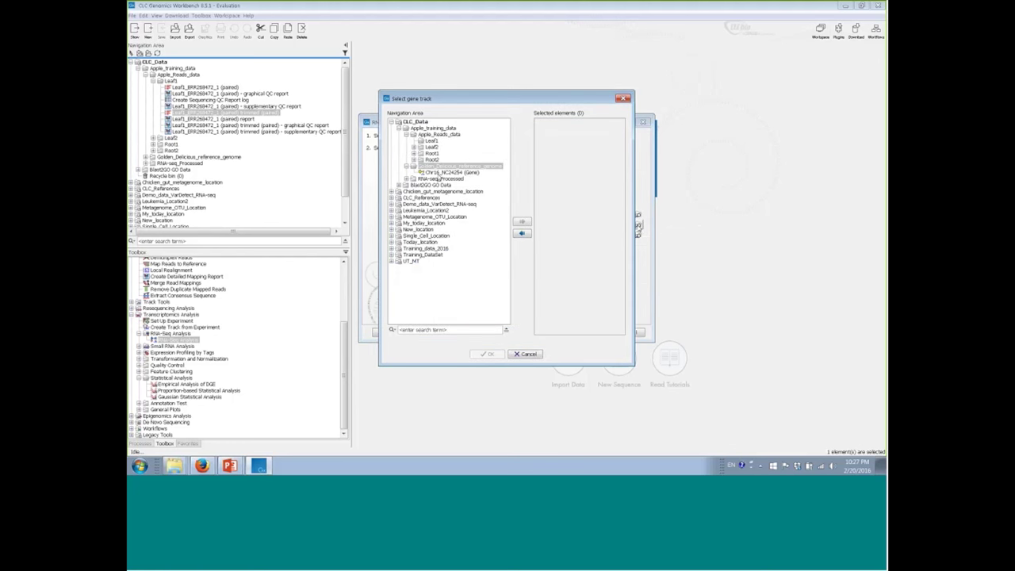
click(521, 222)
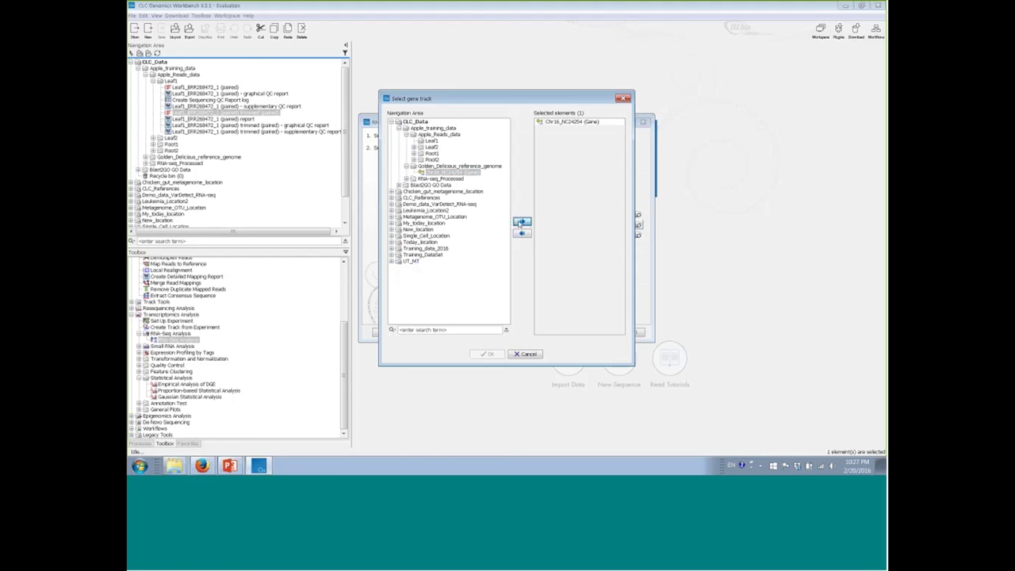
click(486, 353)
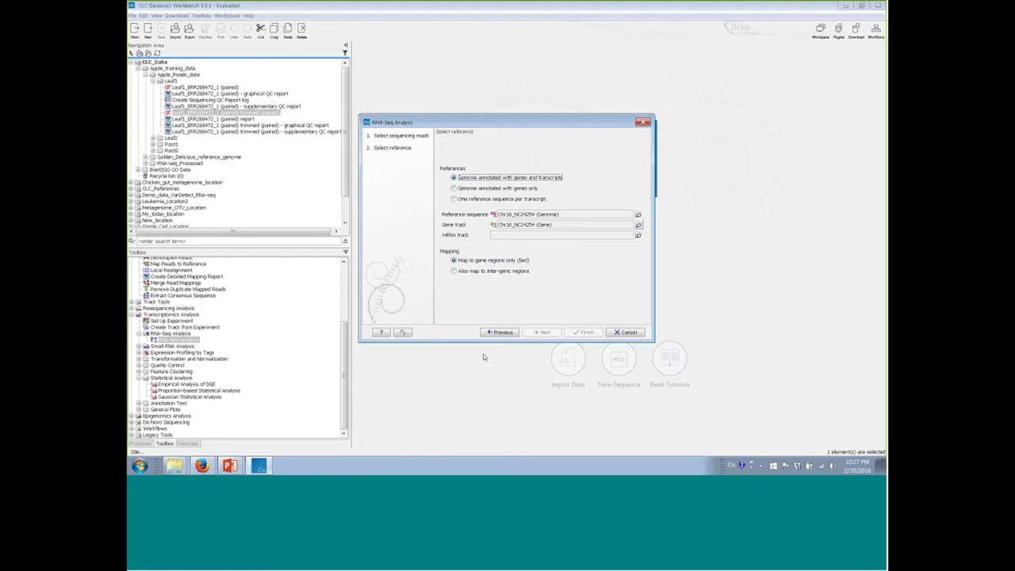
click(638, 235)
click(477, 173)
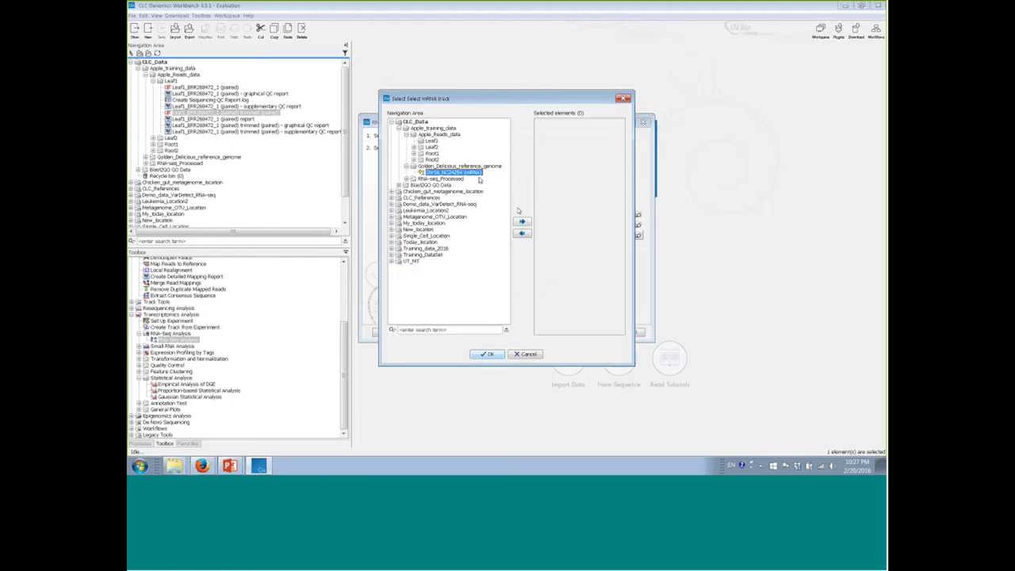
- Set Chr16_NC24254 (mRNA) as the mRNA track for the RNA-Seq analysis and continue to the mapping options
click(522, 222)
click(487, 354)
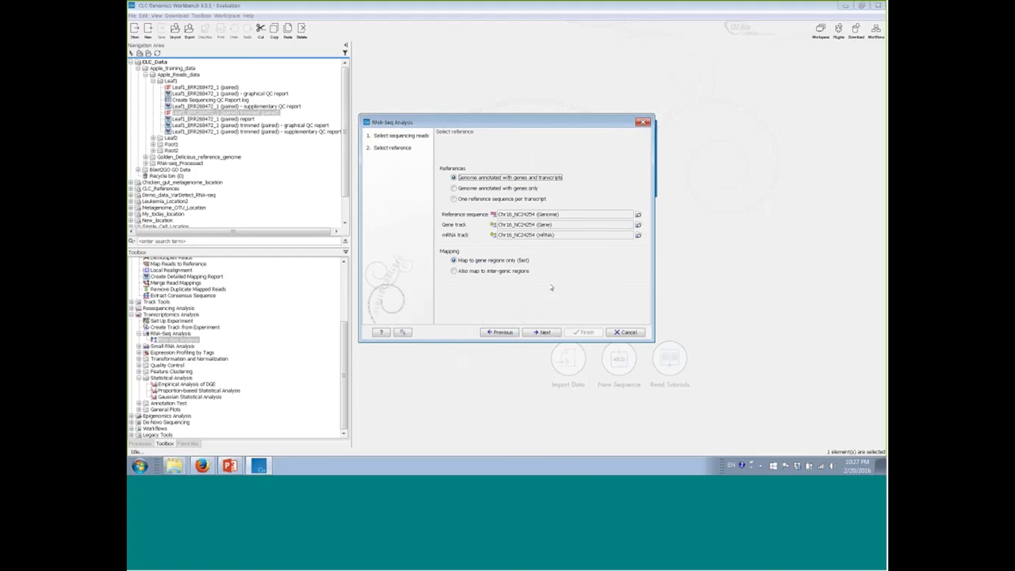
click(541, 332)
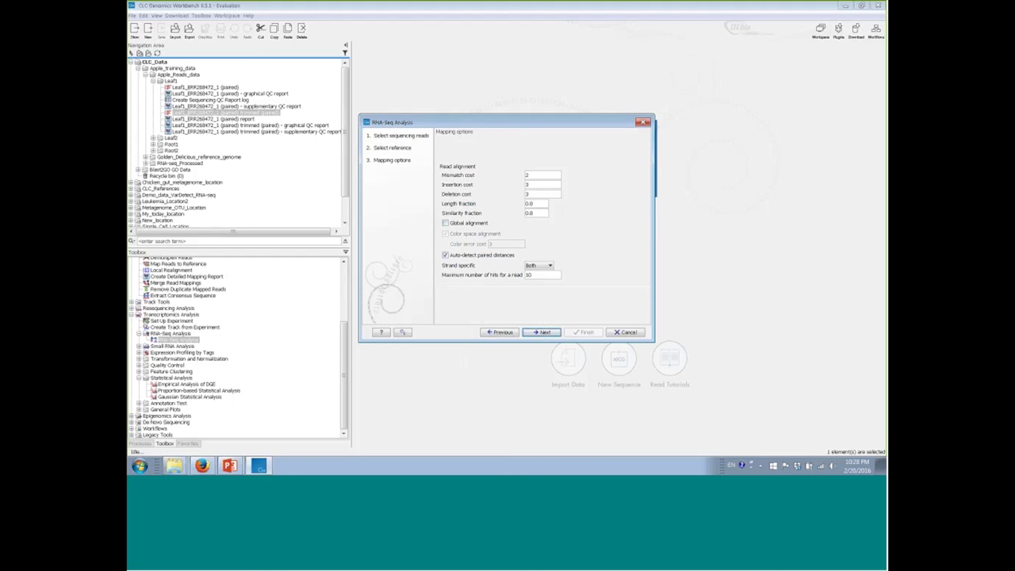
- Consult the help page on defining mapping options for RNA-Seq and close it after reading
click(380, 334)
scroll(504, 293, down, 2)
scroll(504, 294, down, 10)
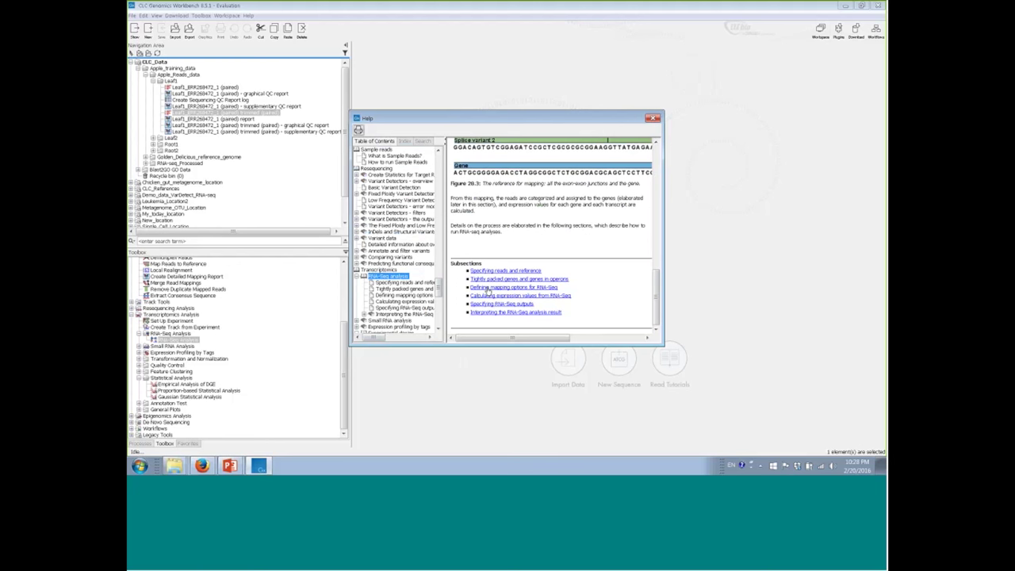
click(487, 289)
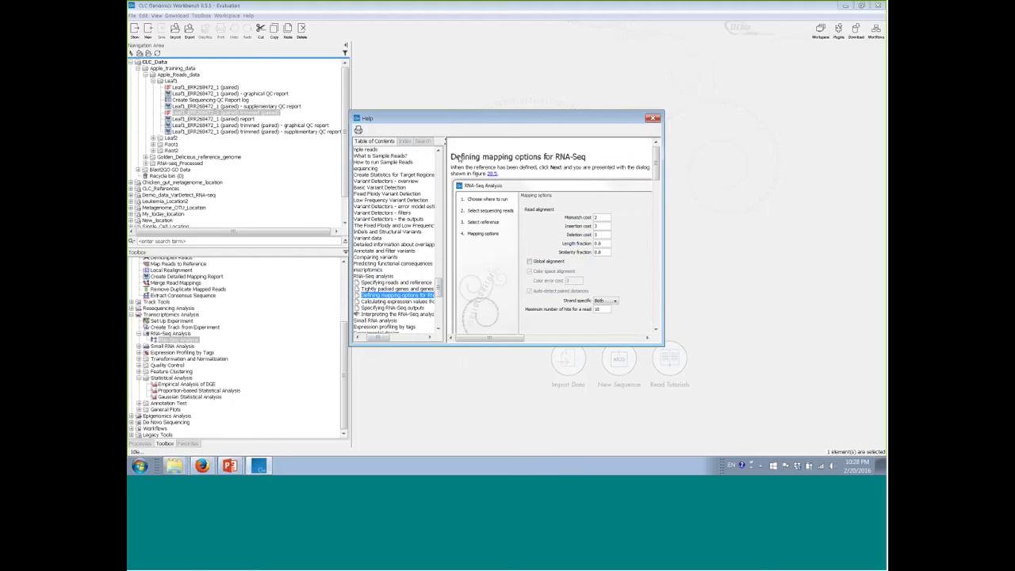
scroll(458, 157, down, 3)
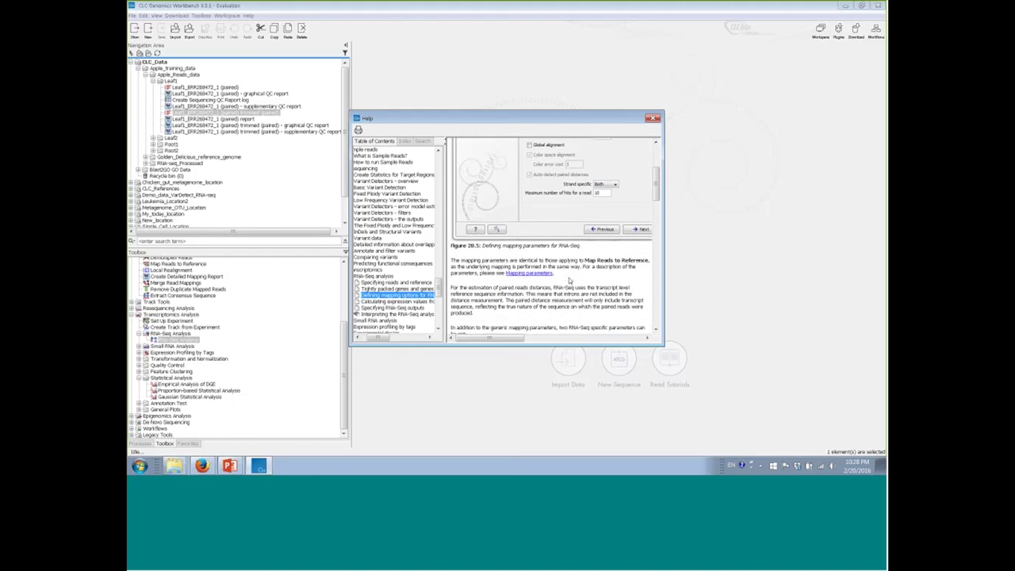
scroll(534, 289, down, 3)
scroll(533, 288, down, 9)
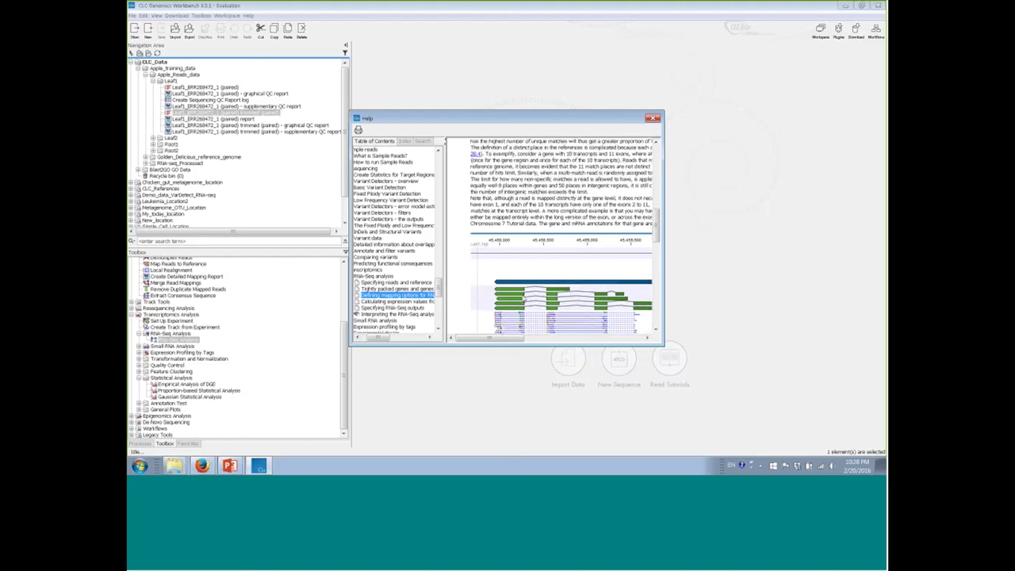
click(652, 118)
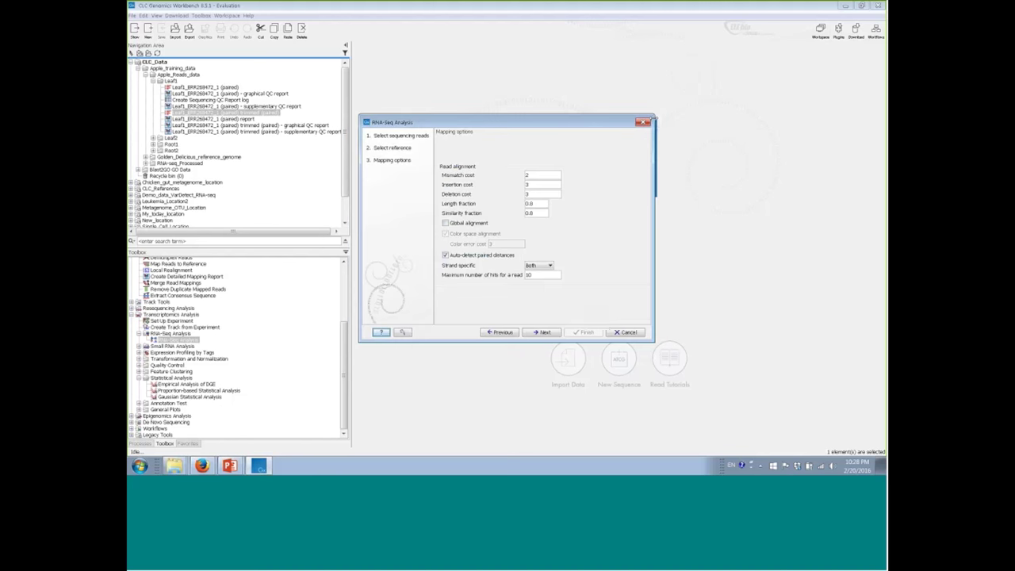
- Keep strand specific mapping at Both and accept the expression level options with Total counts as the expression value
click(541, 265)
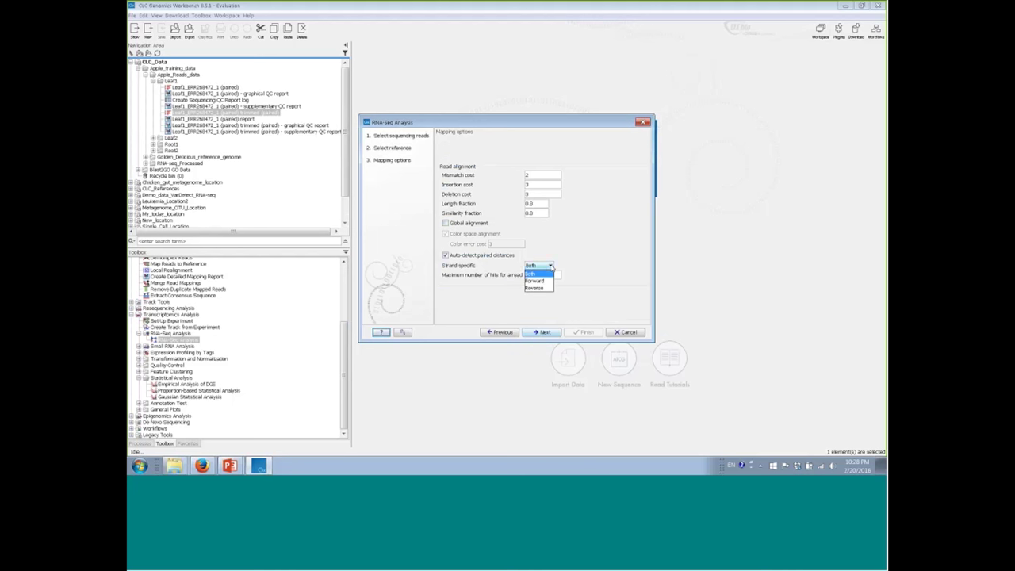
click(531, 274)
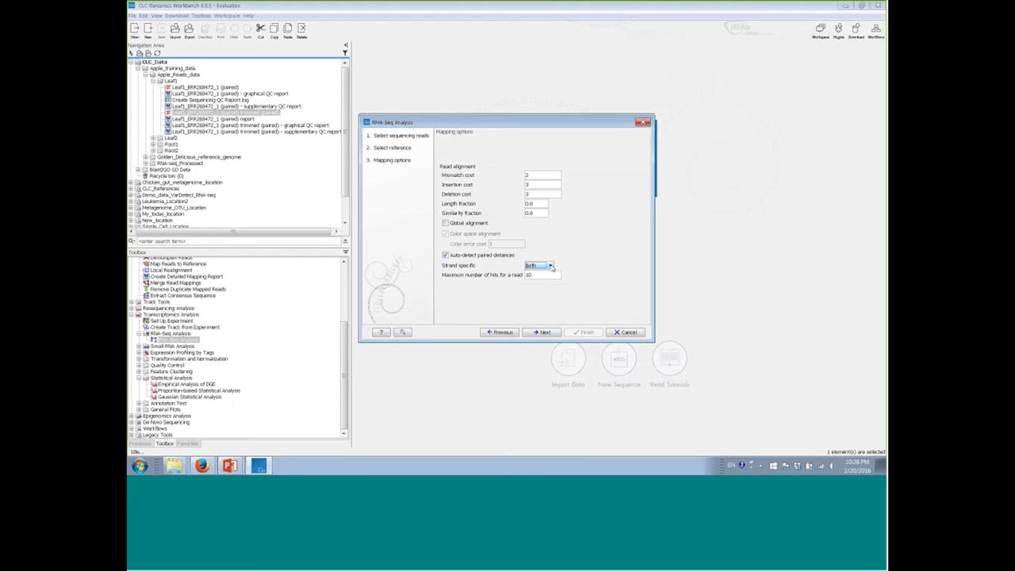
click(542, 332)
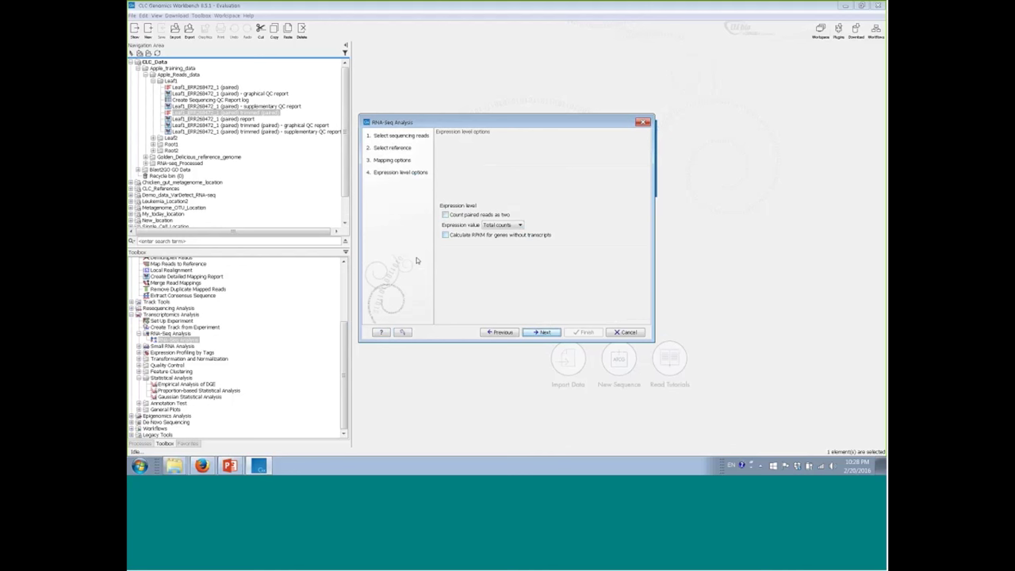
click(541, 332)
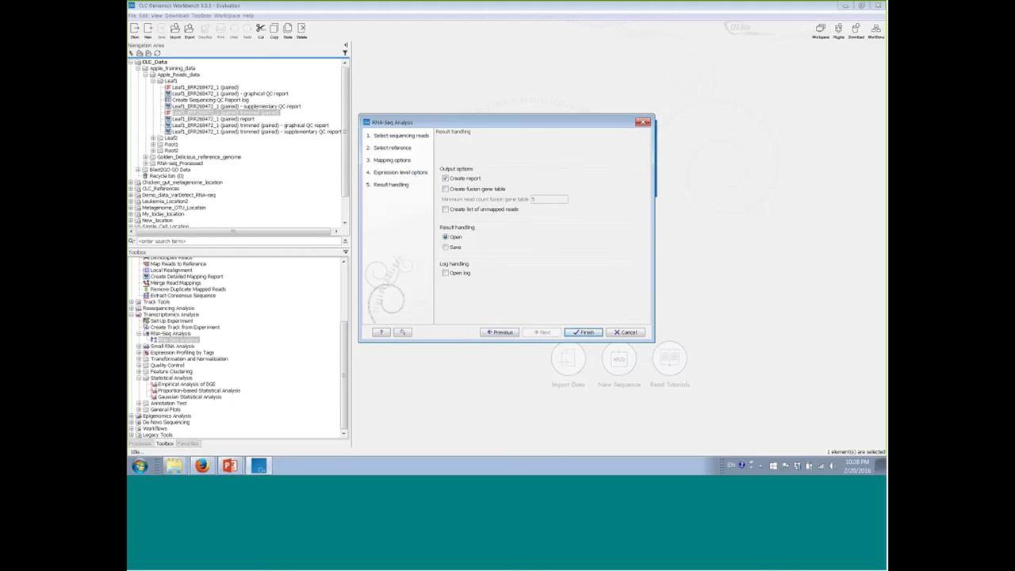
- Enable the list of unmapped reads and the log, and run the analysis with its results saved in the Leaf1 folder
click(445, 209)
click(454, 246)
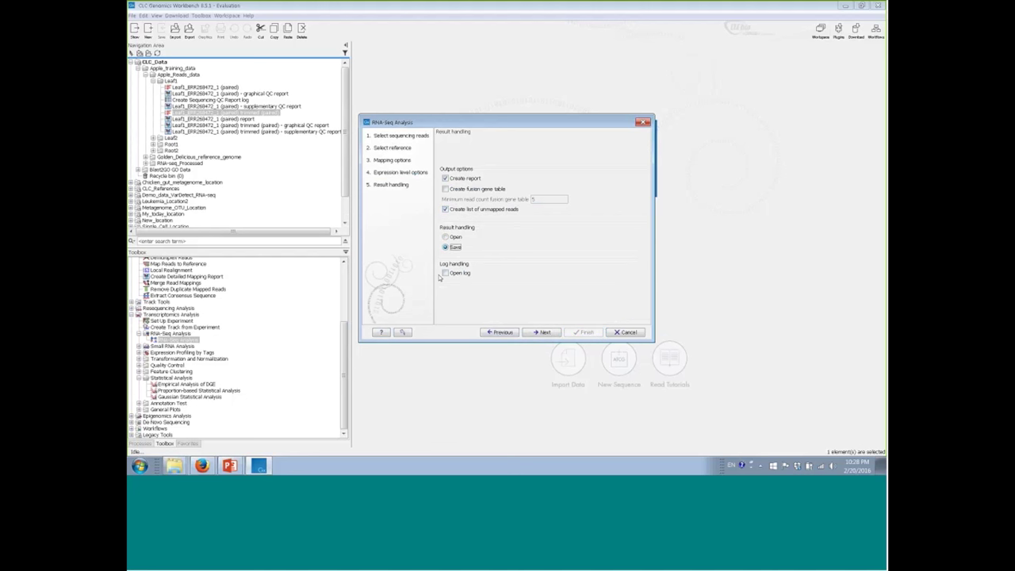
click(445, 272)
click(544, 332)
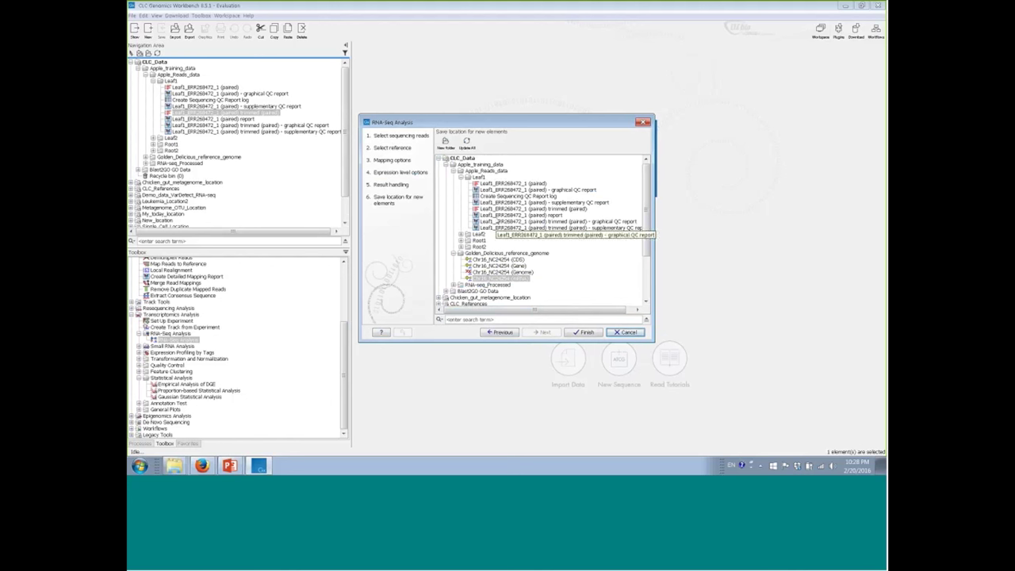
click(479, 177)
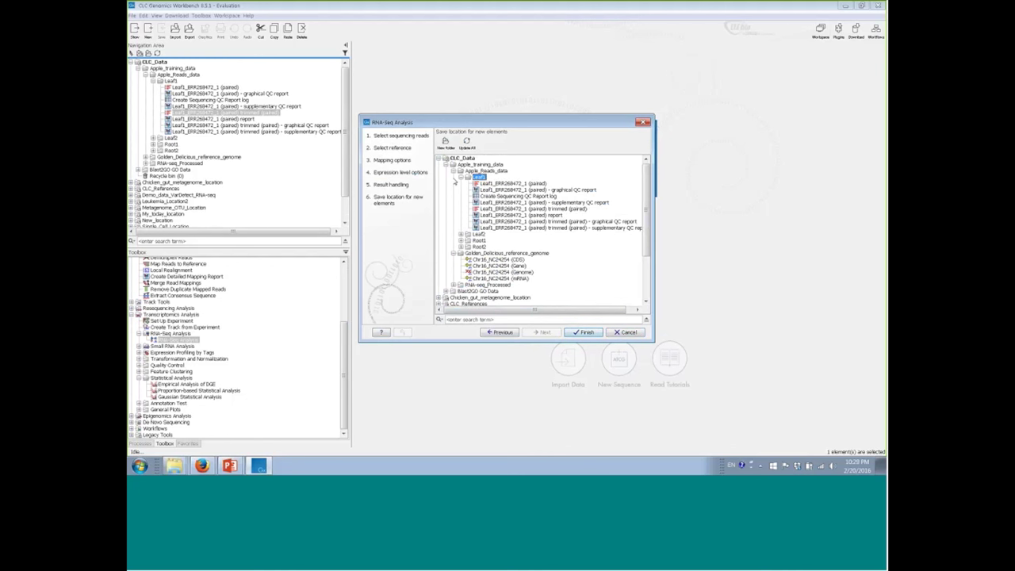
click(584, 334)
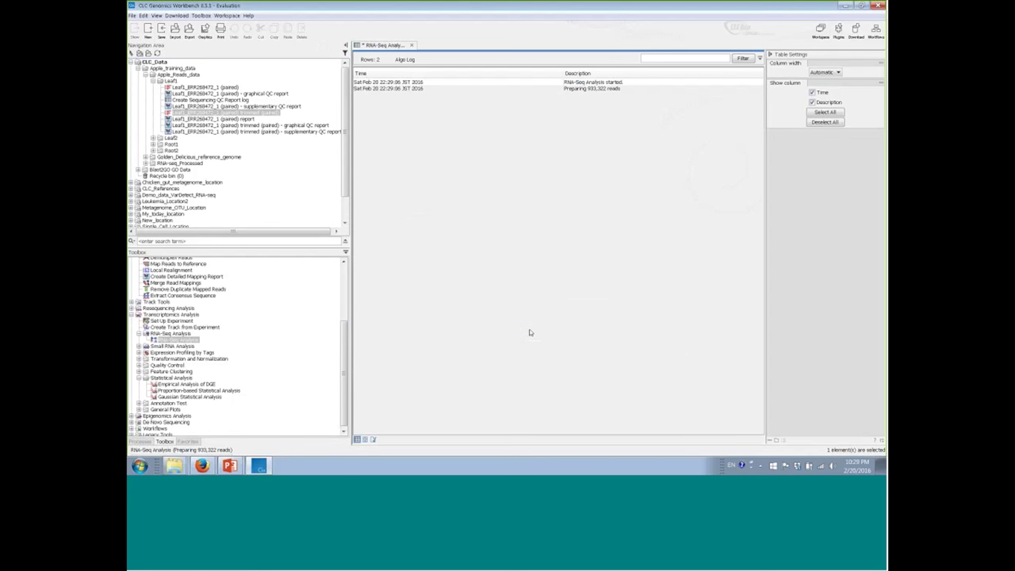
- Check the progress of the running RNA-Seq analysis and the actions available for the process
click(136, 444)
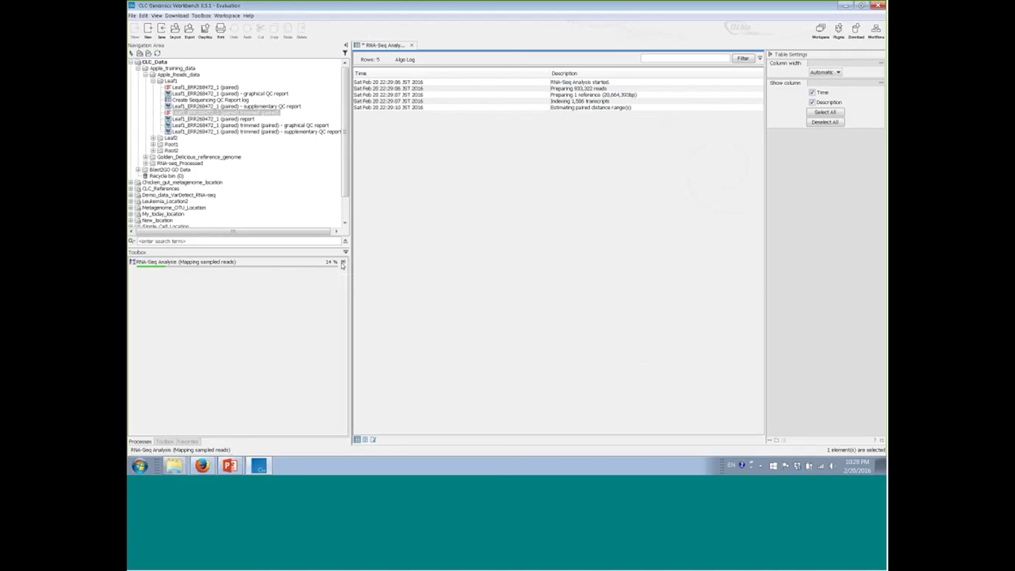
click(342, 262)
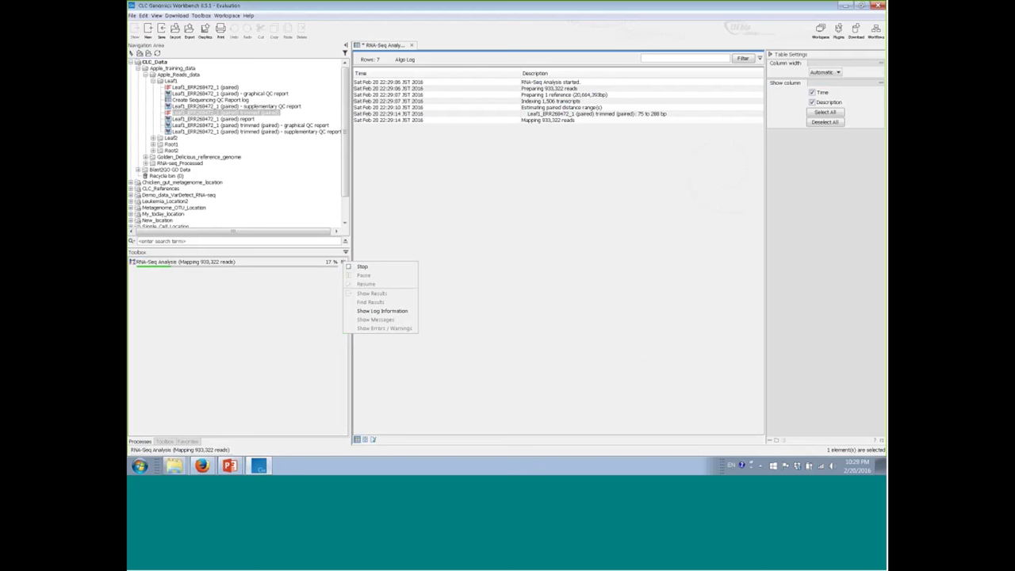
click(422, 217)
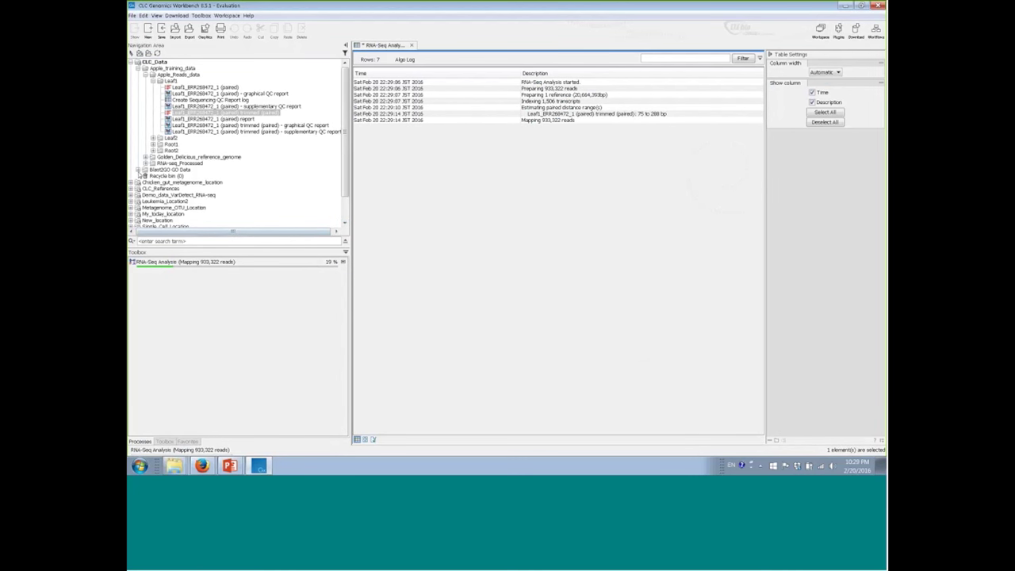
- Show the RNA-seq_Processed folder's contents in an enlarged navigation area, with its Leaf1, Leaf2, Root1 and Root2 subfolders collapsed
click(146, 162)
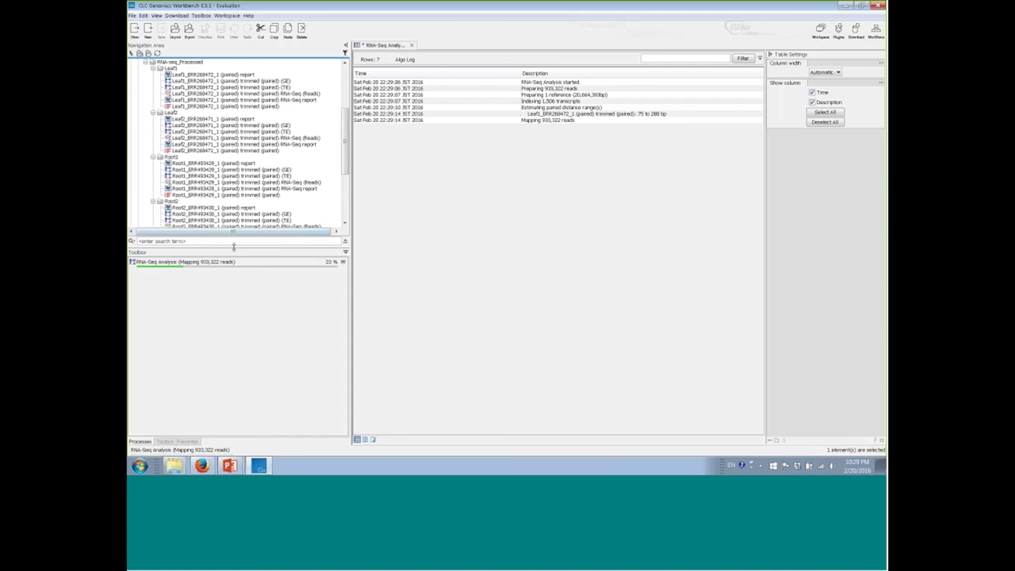
drag(235, 248, 234, 275)
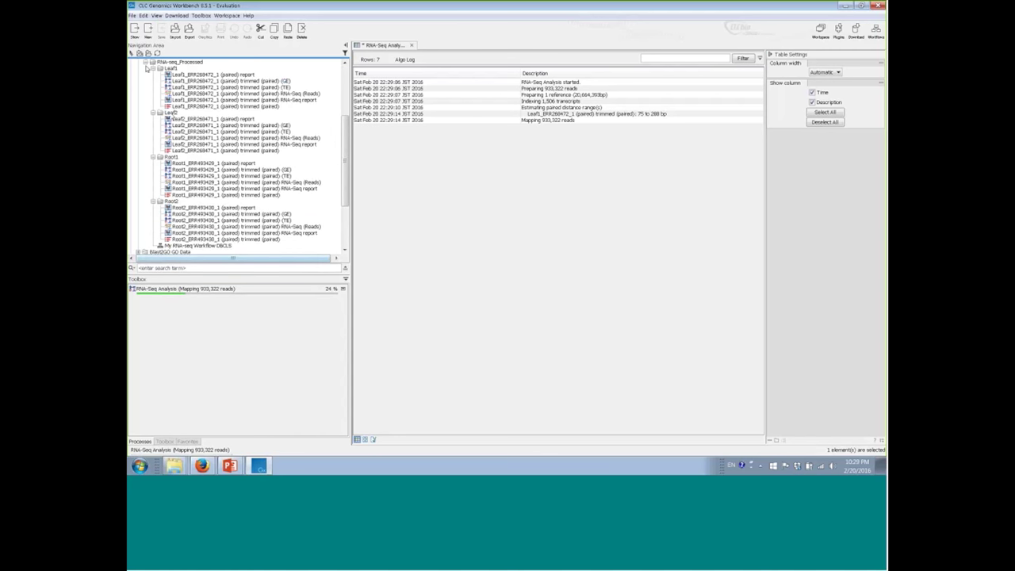
click(169, 62)
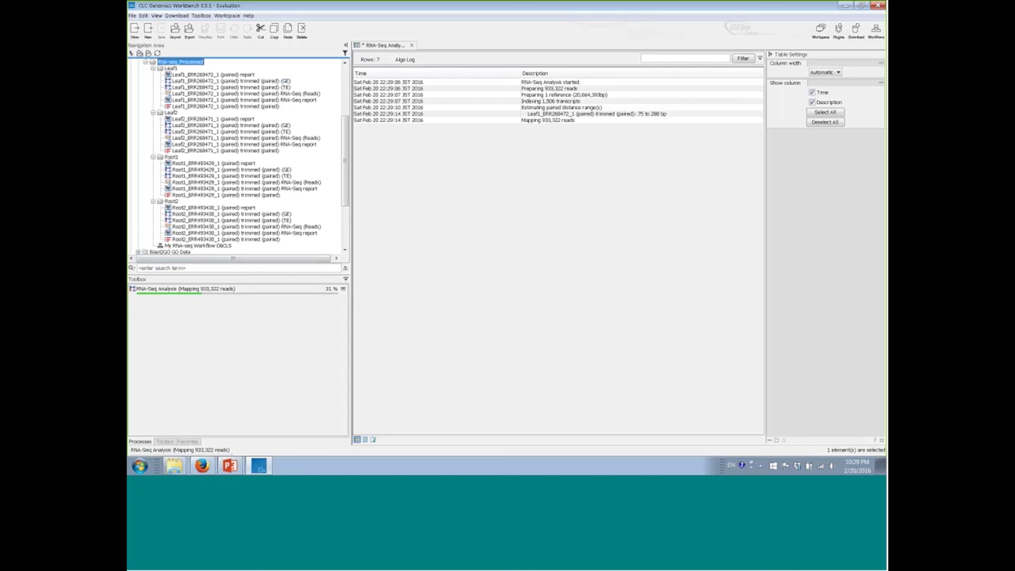
click(153, 68)
click(153, 74)
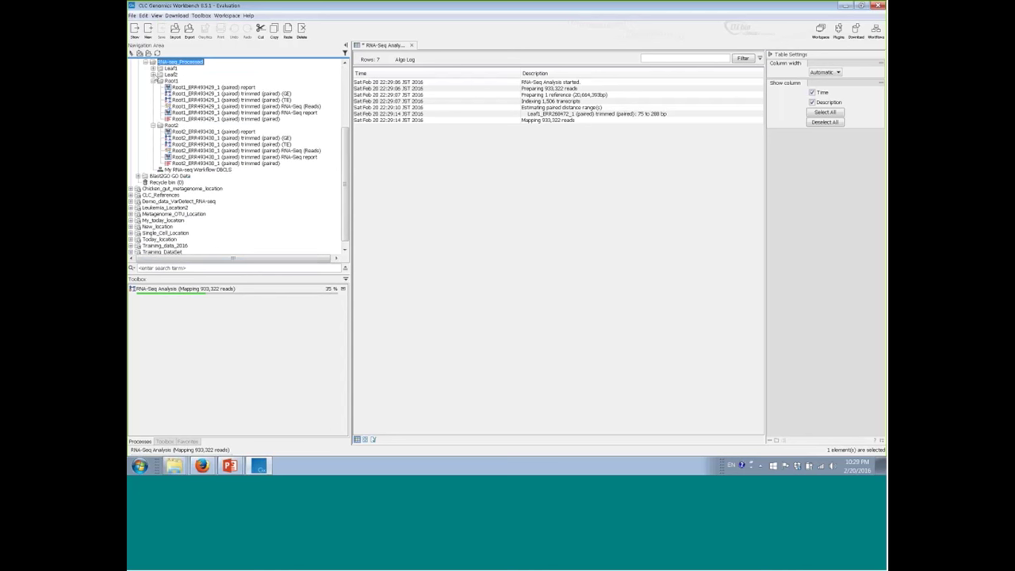
click(153, 81)
click(153, 118)
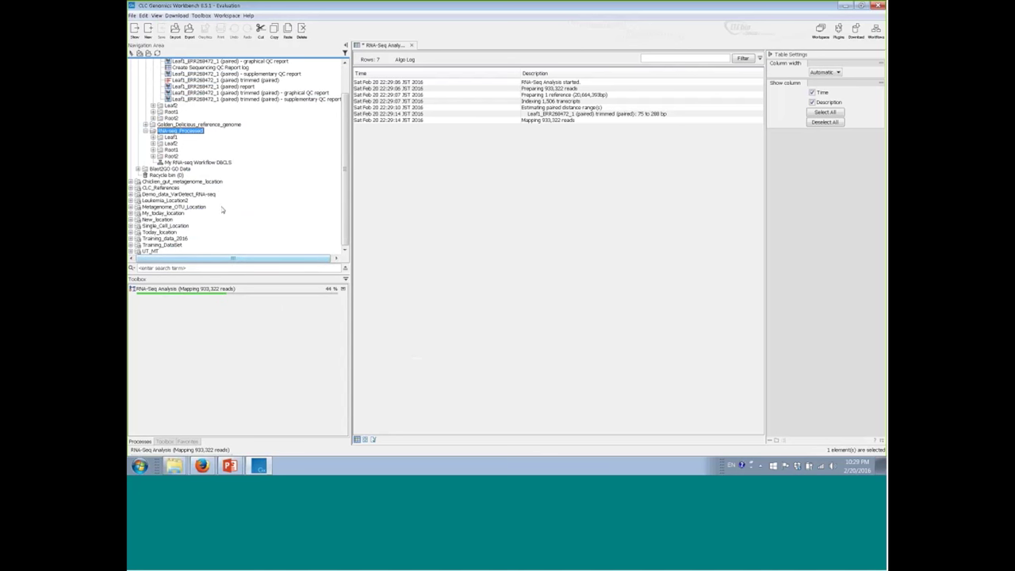
scroll(224, 210, up, 2)
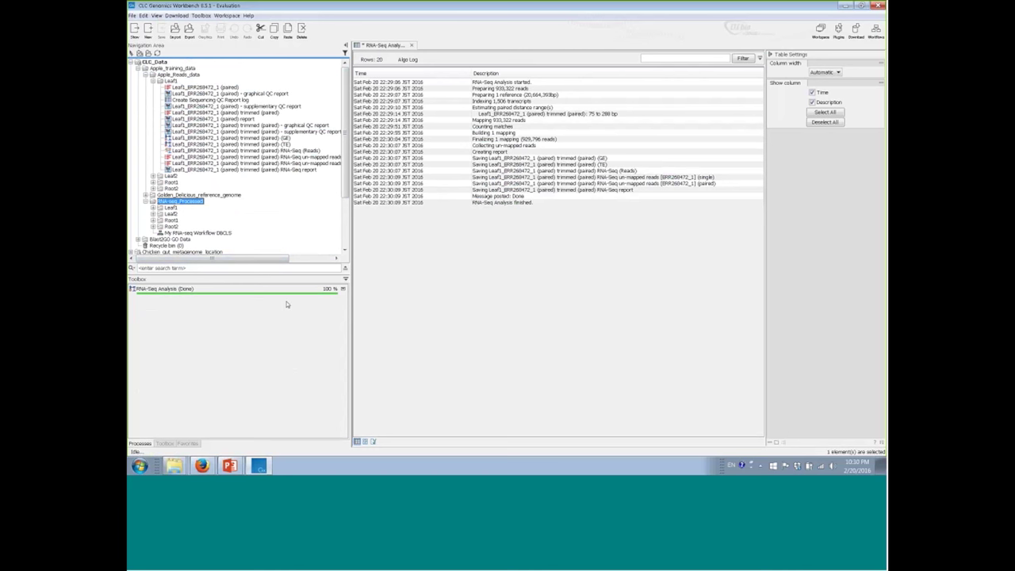
- Locate the finished analysis's results in the navigation tree and open the Leaf1 trimmed gene expression (GE) table
click(343, 289)
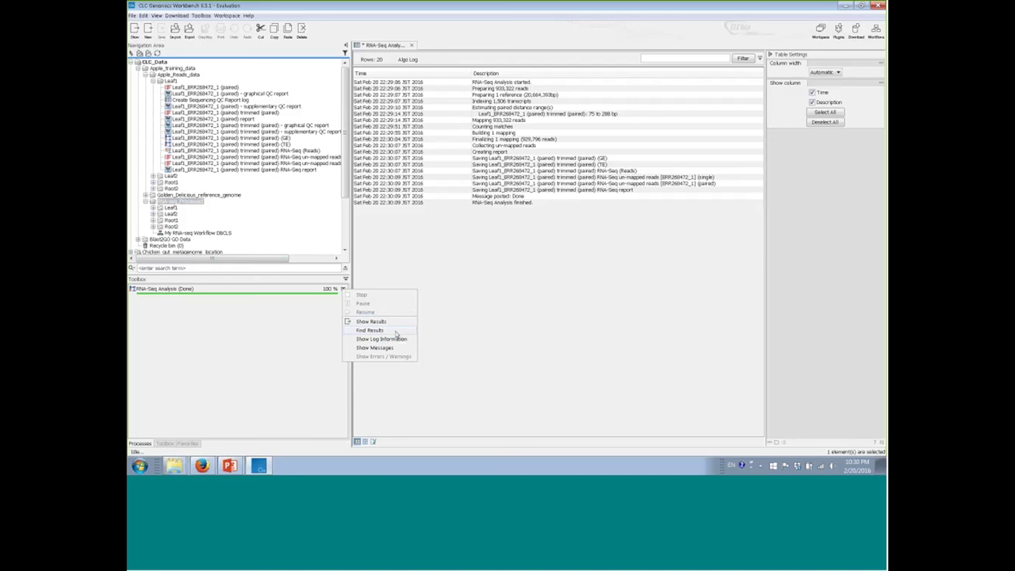
click(370, 329)
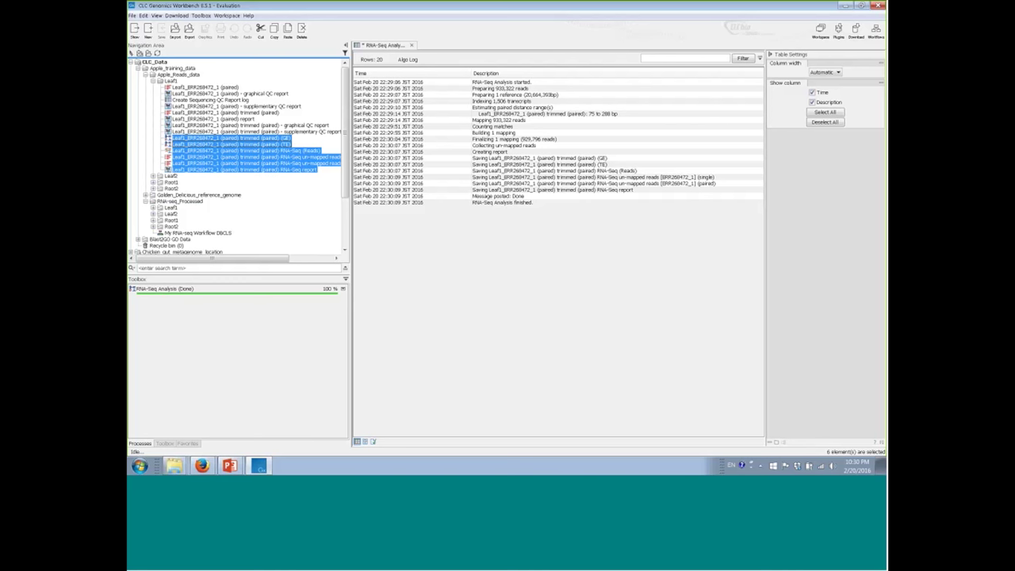
click(246, 138)
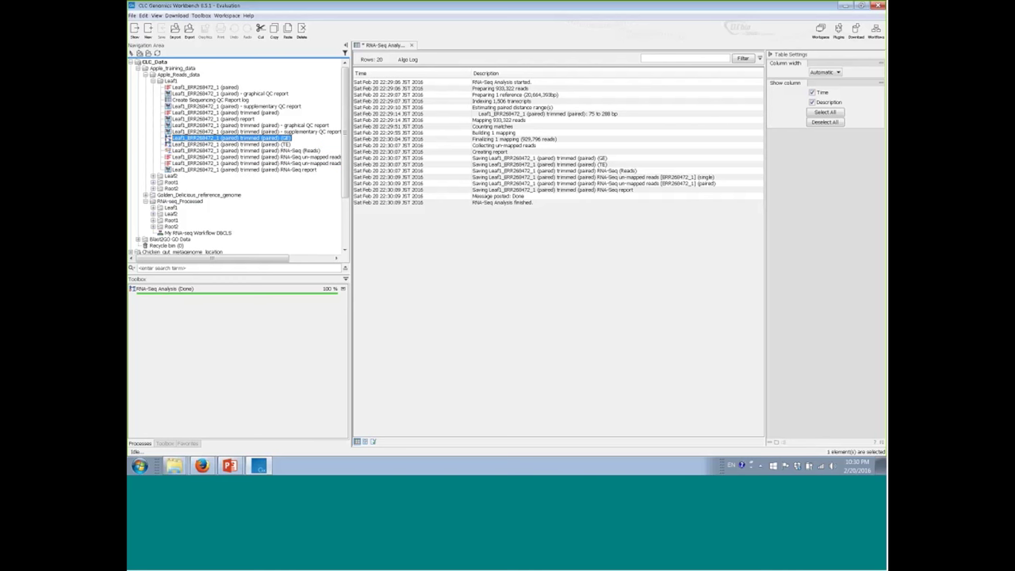
double_click(183, 139)
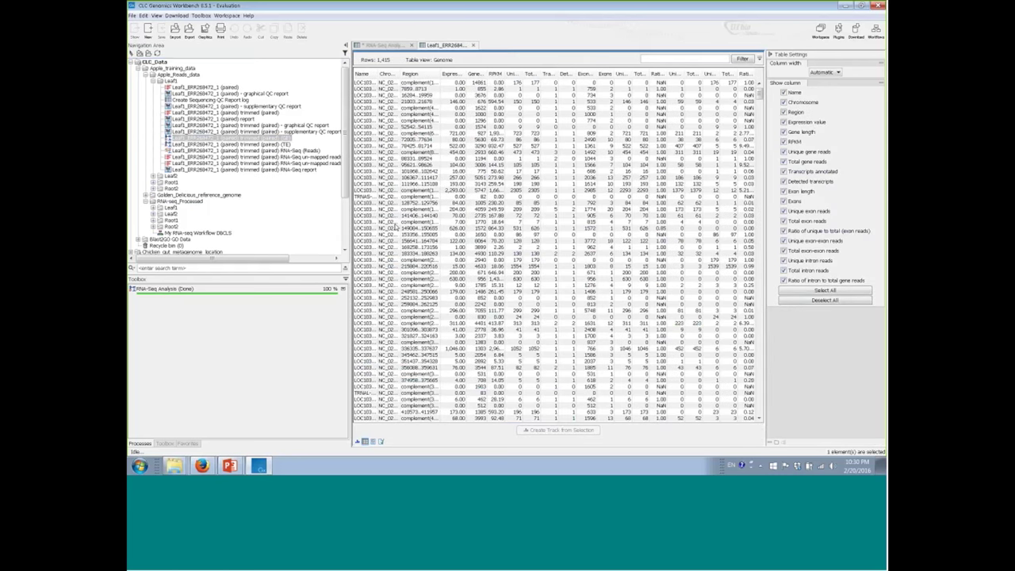
- Widen the Name, Chromosome, Expression value and Gene length columns and examine the expression values of individual genes
drag(376, 73, 394, 73)
drag(389, 73, 443, 73)
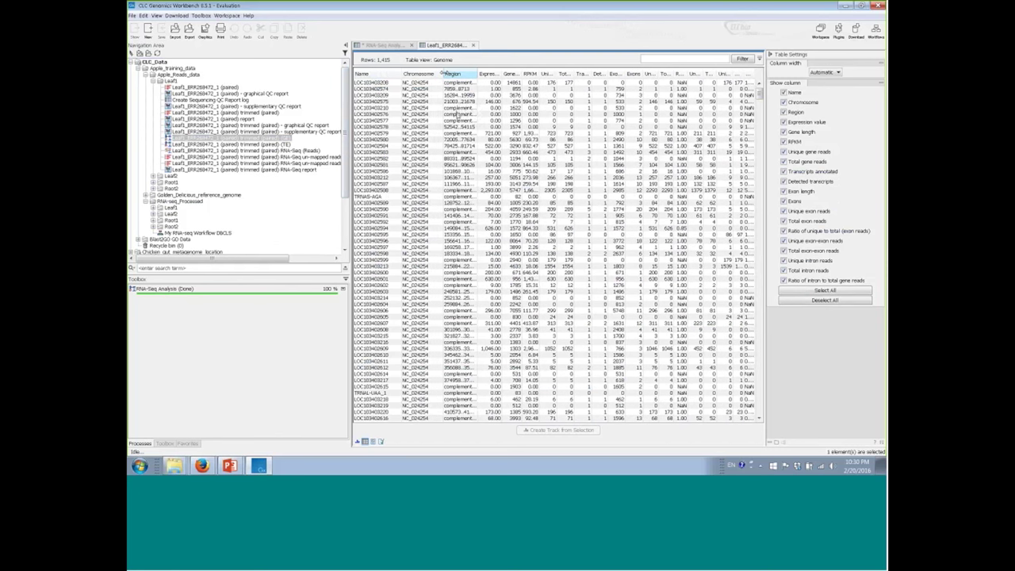
drag(503, 73, 521, 73)
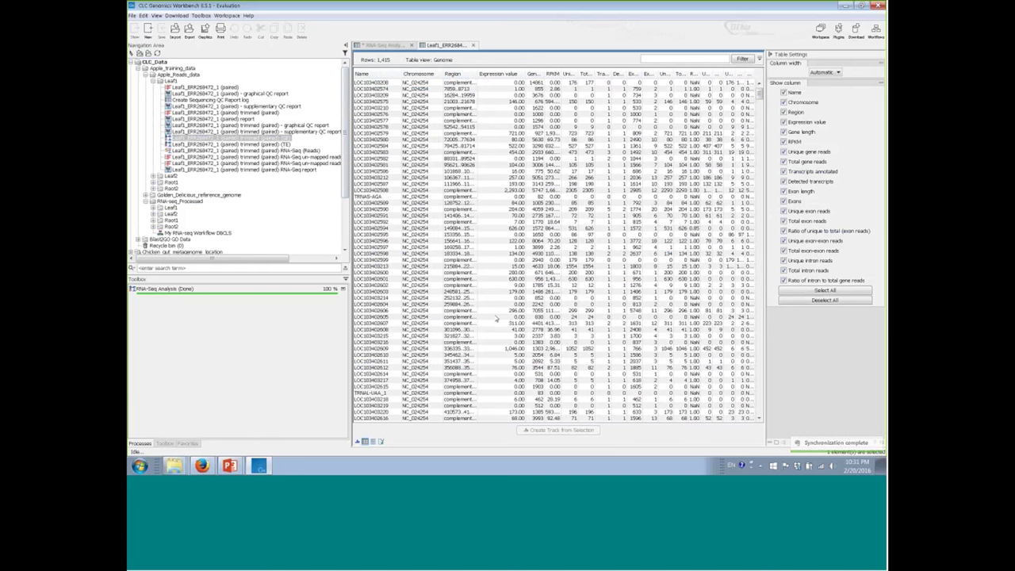
click(508, 103)
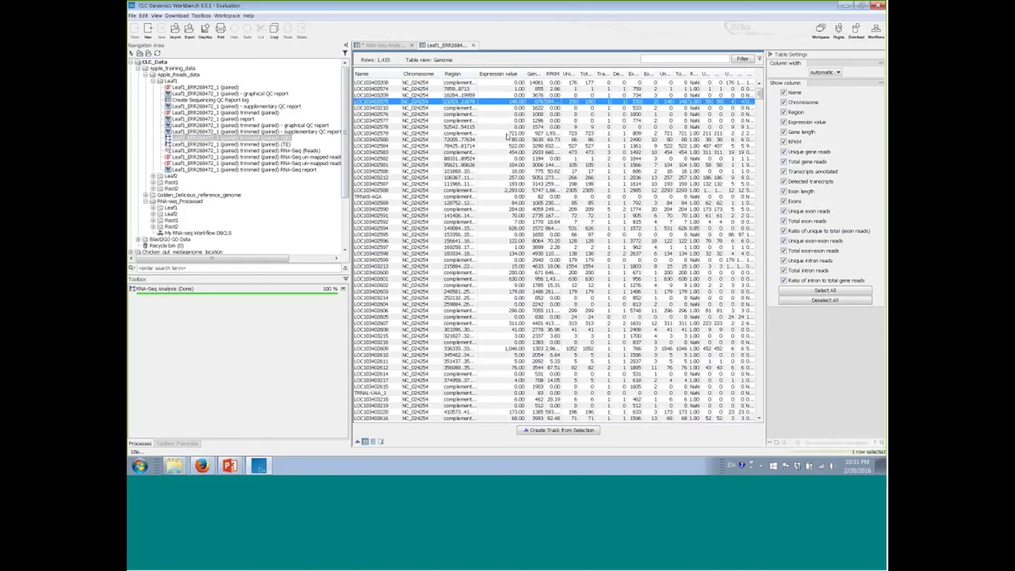
click(508, 135)
click(504, 154)
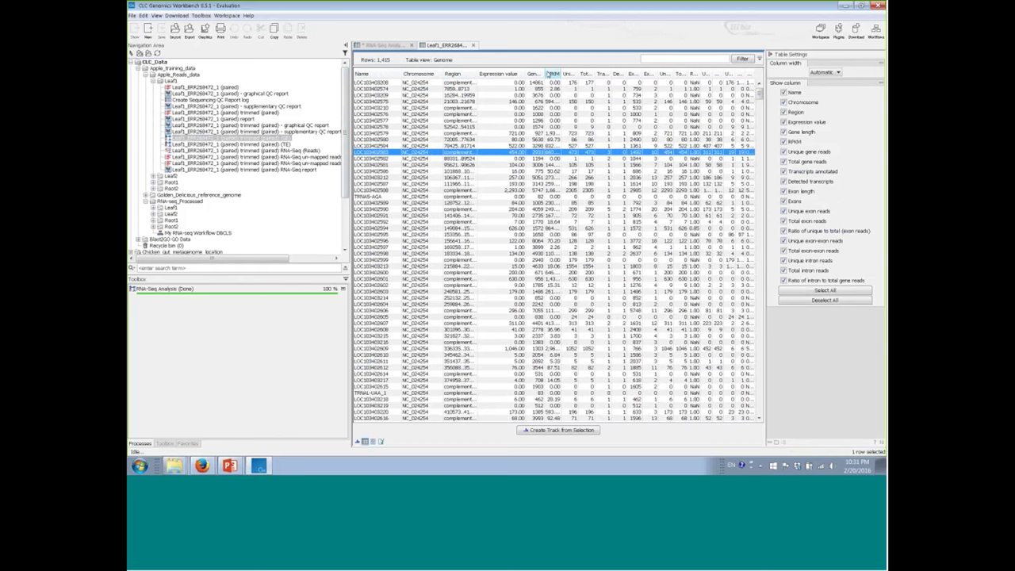
drag(544, 73, 555, 73)
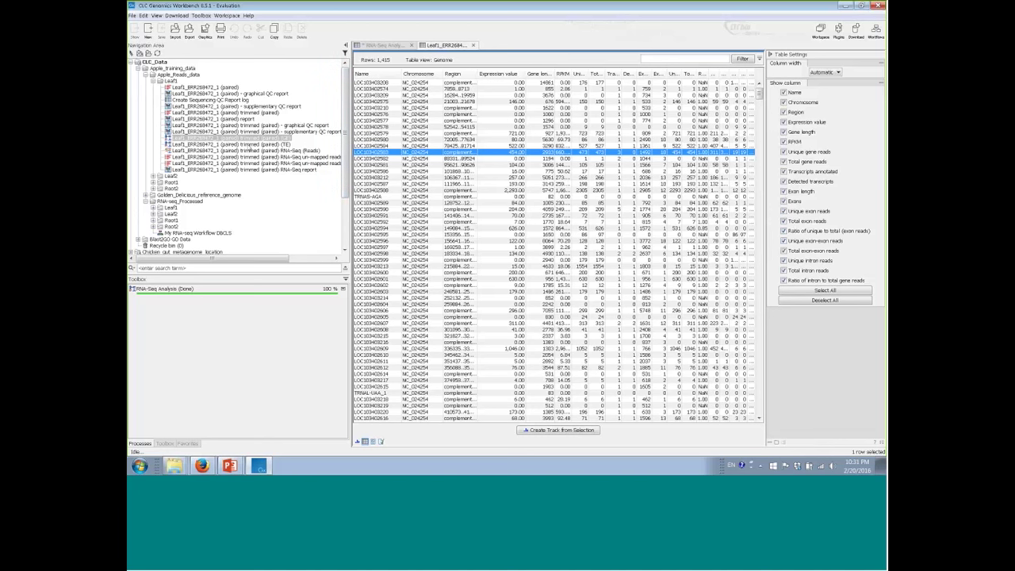
- Open the Leaf1 trimmed transcript expression (TE) table from the new results
click(230, 145)
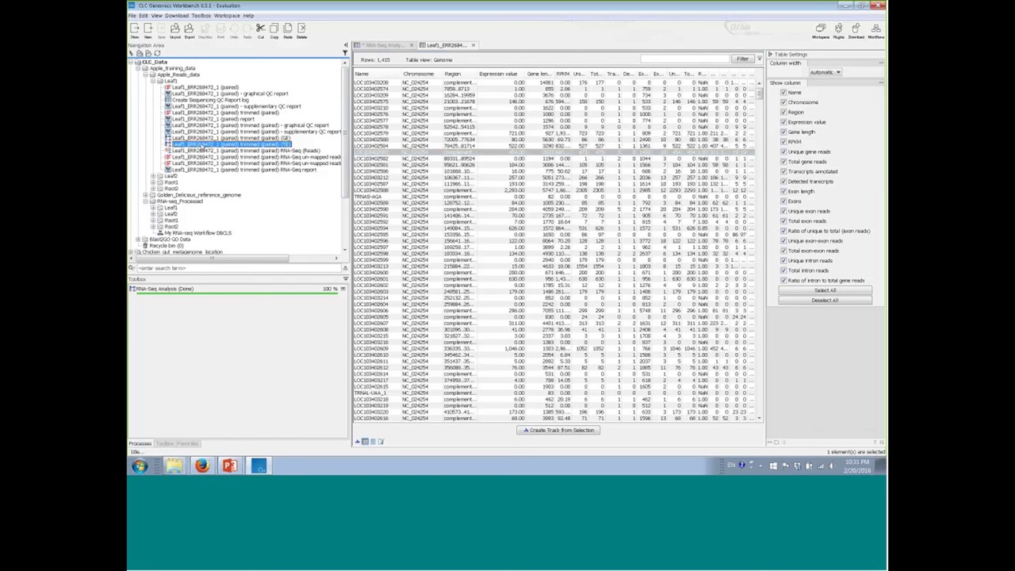
double_click(202, 148)
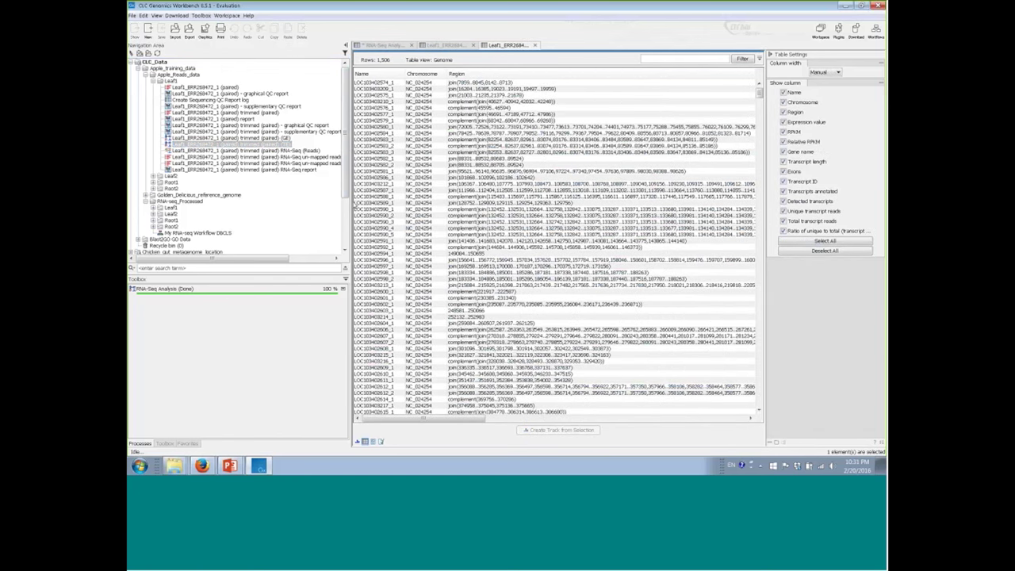
- Narrow the navigation area and examine the expression and RPKM values of the LOC103402590 transcript variants in the TE table
drag(349, 196, 246, 192)
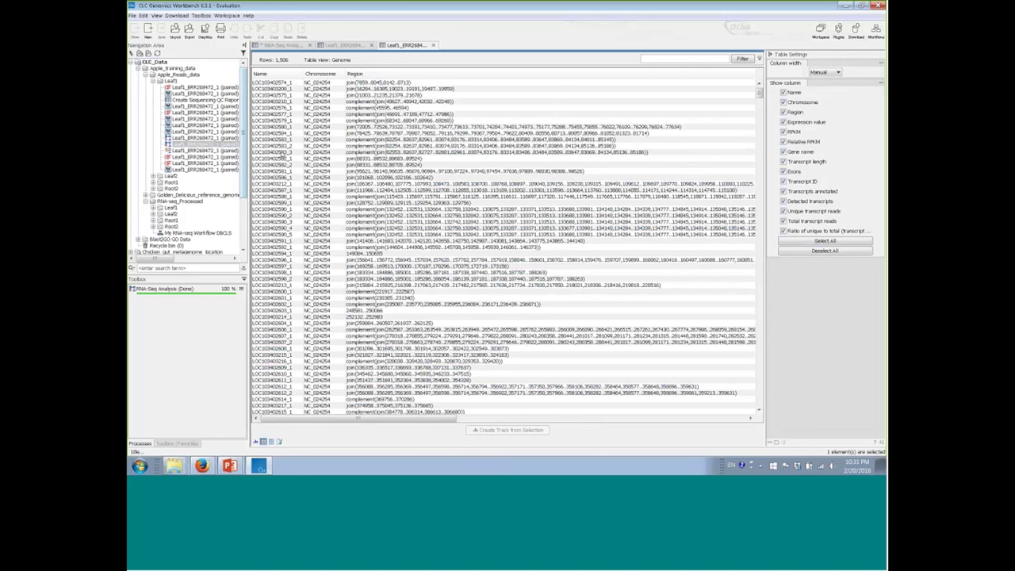
drag(275, 147, 276, 160)
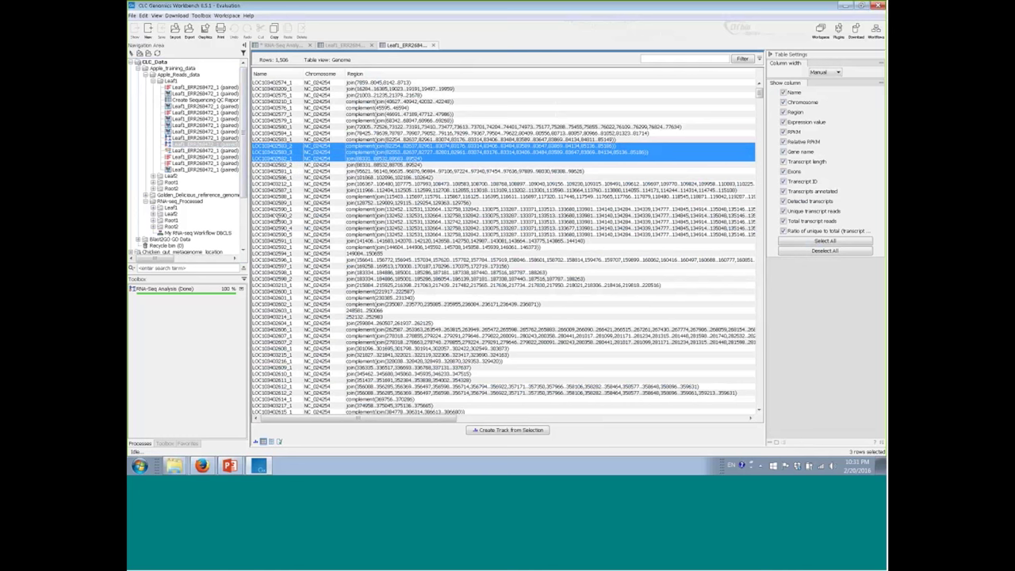
drag(276, 209, 276, 236)
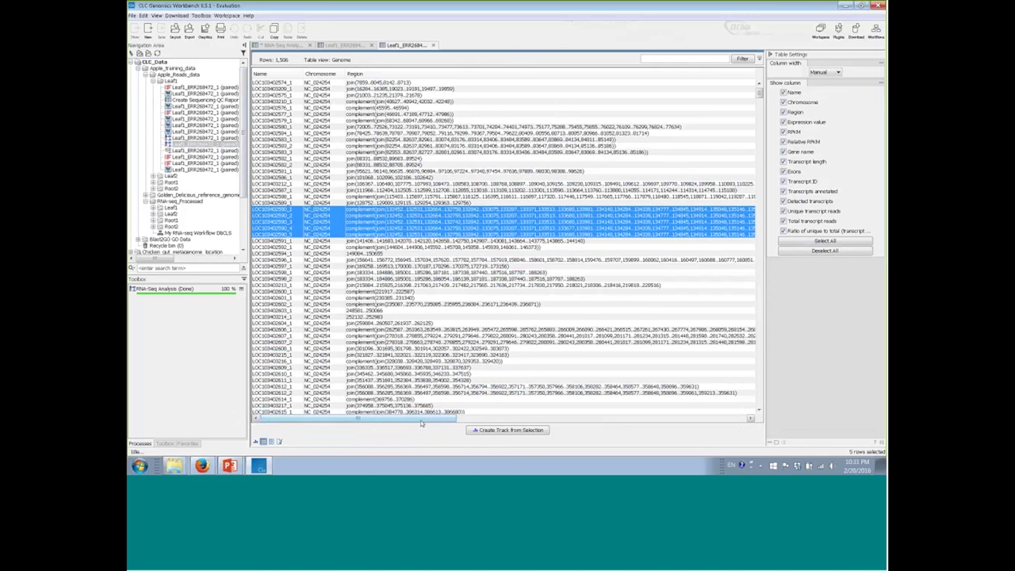
drag(439, 420, 587, 442)
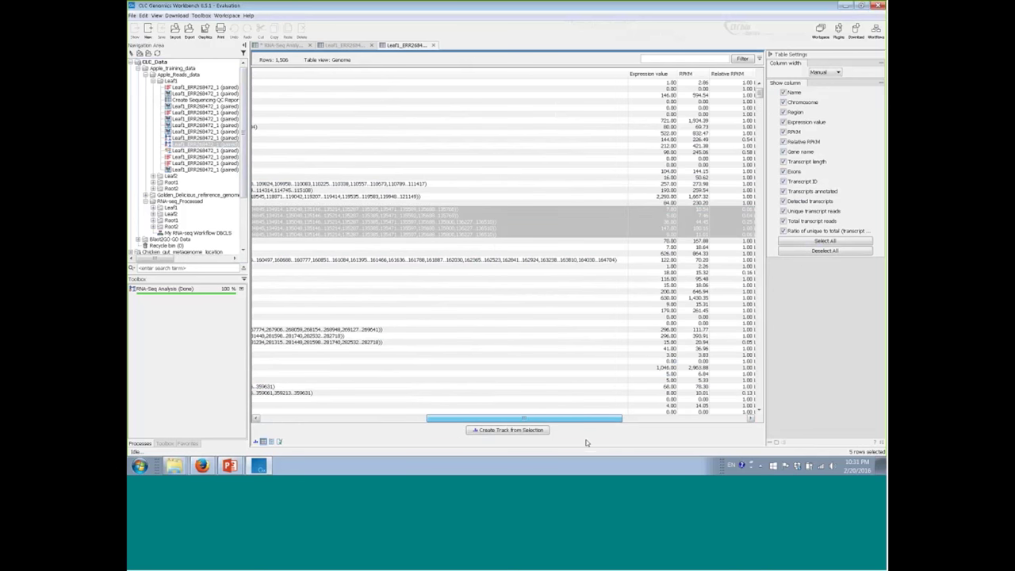
drag(584, 419, 350, 413)
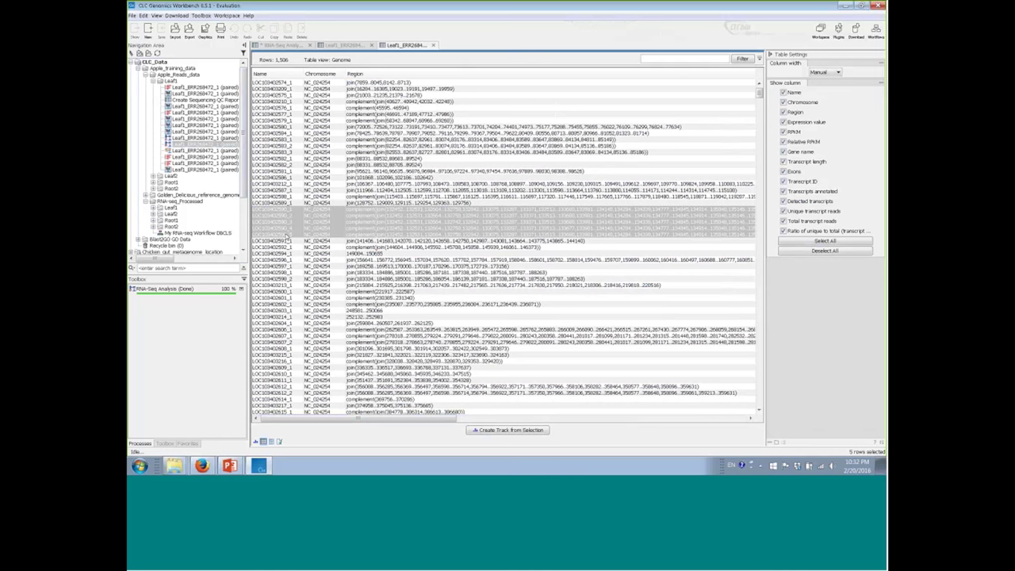
- Go through the individual LOC103402590 transcript rows in the table one by one
click(276, 235)
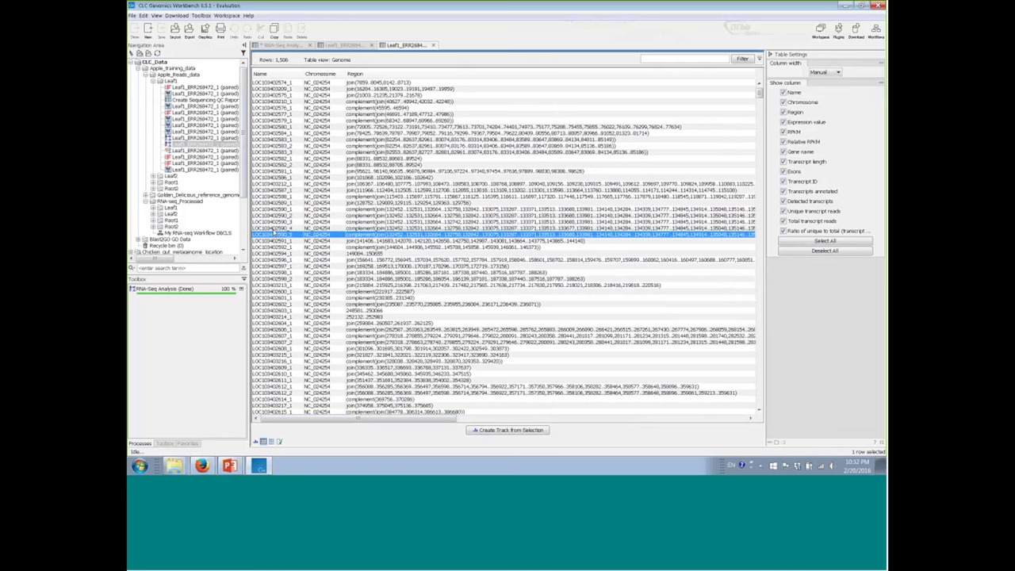
click(275, 222)
click(275, 216)
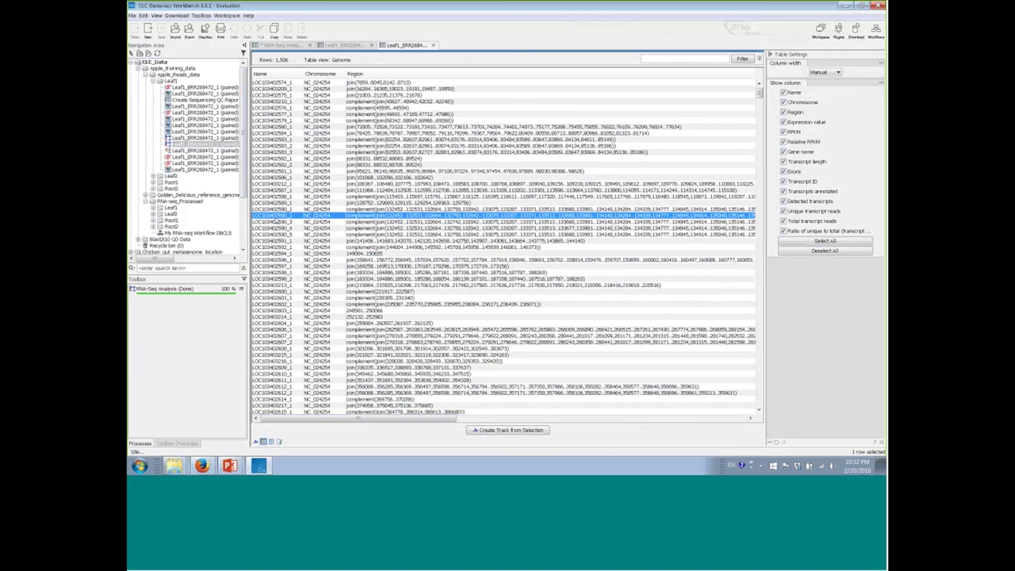
click(275, 222)
click(275, 228)
click(275, 235)
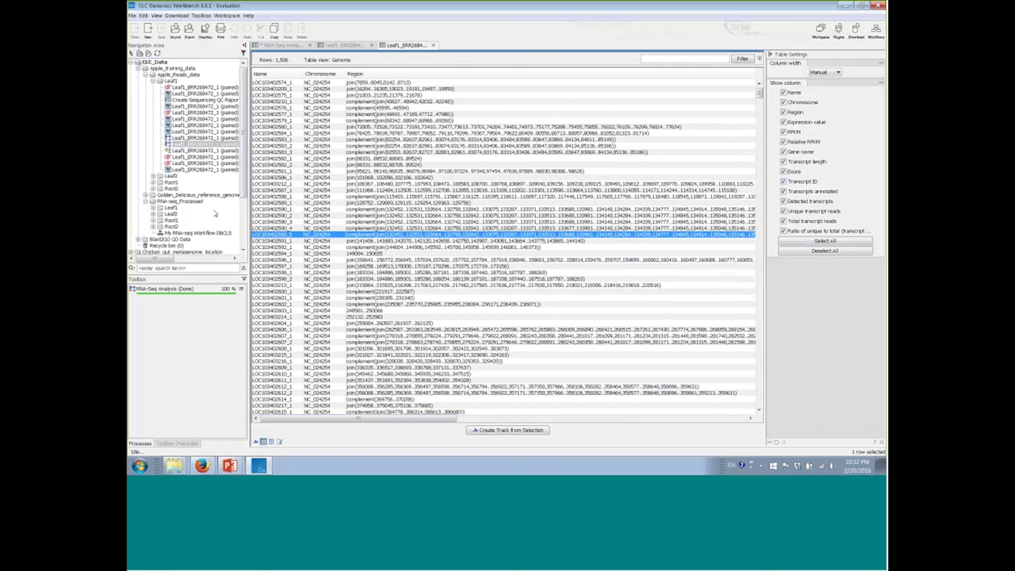
- Widen the navigation area, open the Leaf1 trimmed RNA-Seq (Reads) track and slightly reduce the track's height
drag(249, 214, 333, 214)
double_click(208, 151)
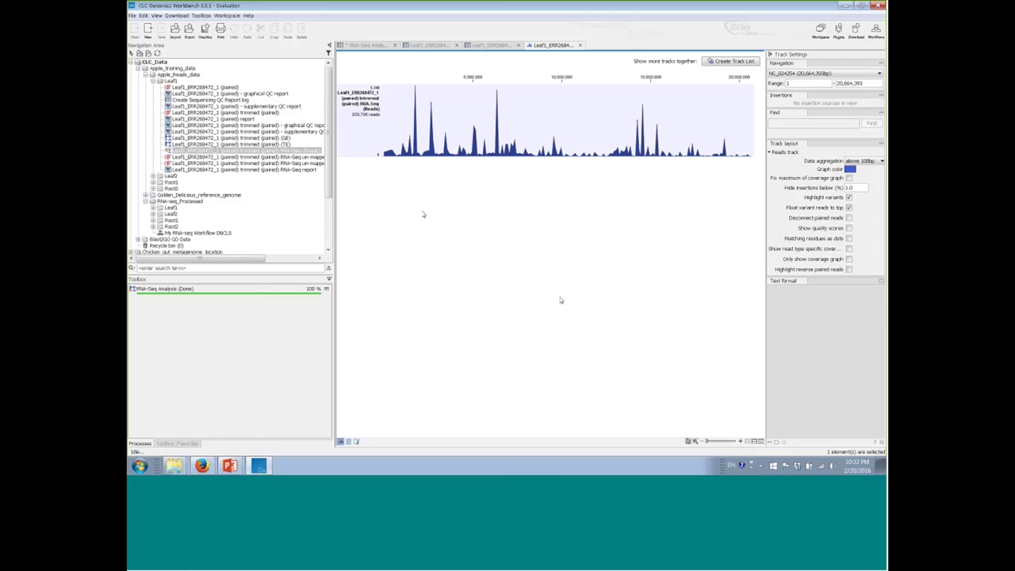
mouse_move(351, 156)
mouse_down()
mouse_move(351, 184)
mouse_move(352, 149)
mouse_up()
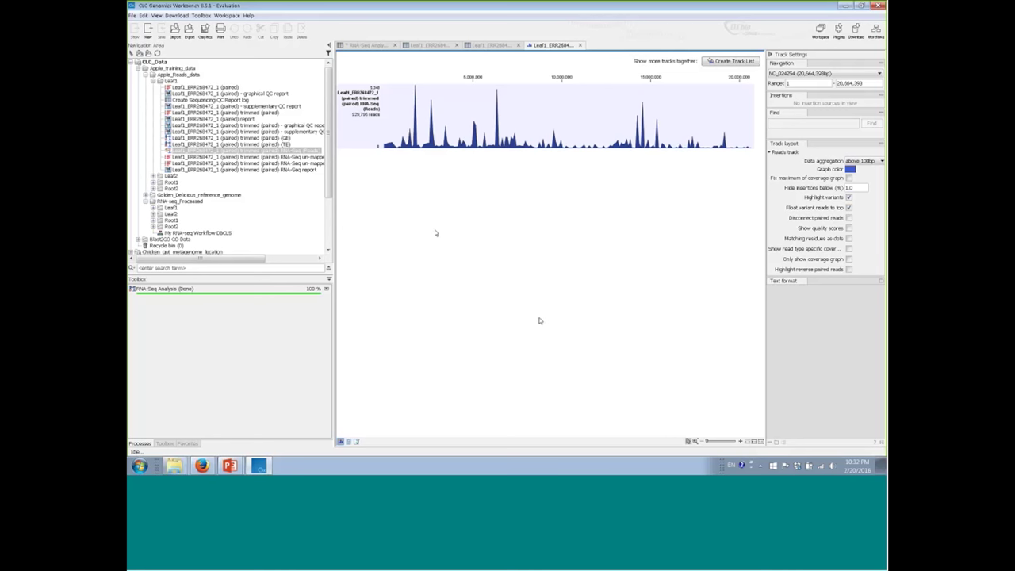
- Use the Zoom in tool to magnify the coverage peak near position 2,626,800 down to the individual read sequences
right_click(695, 441)
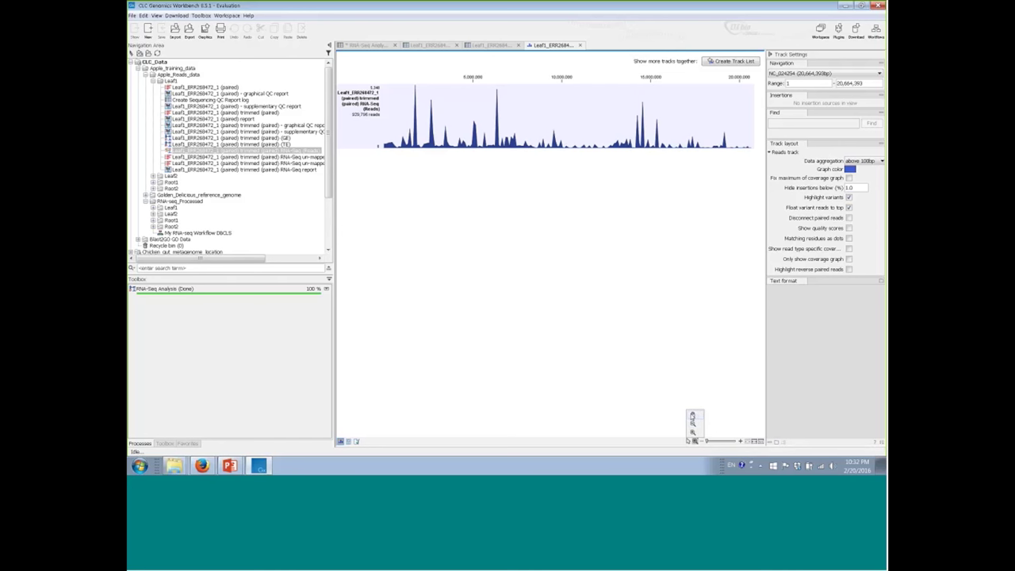
click(643, 386)
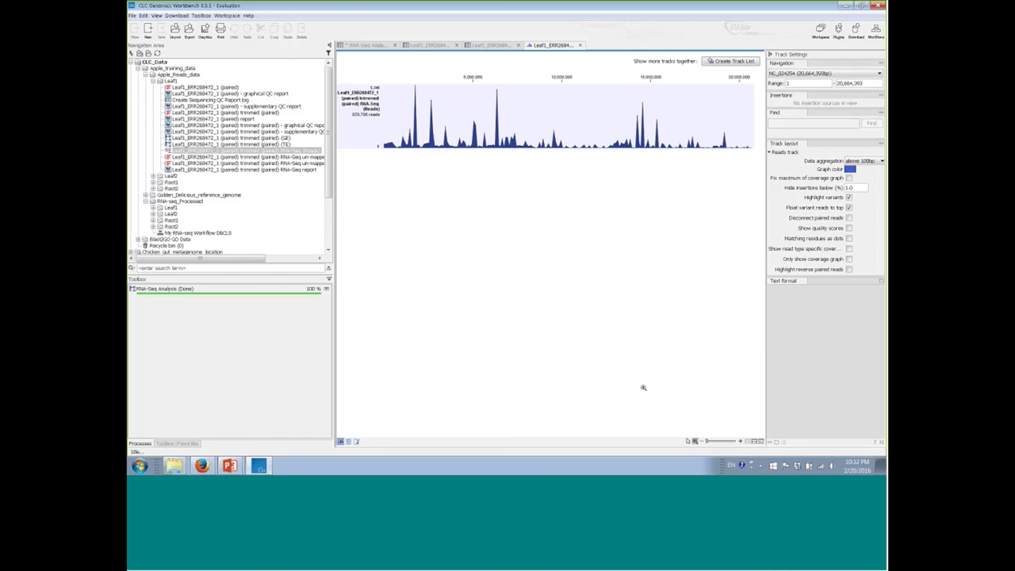
click(694, 442)
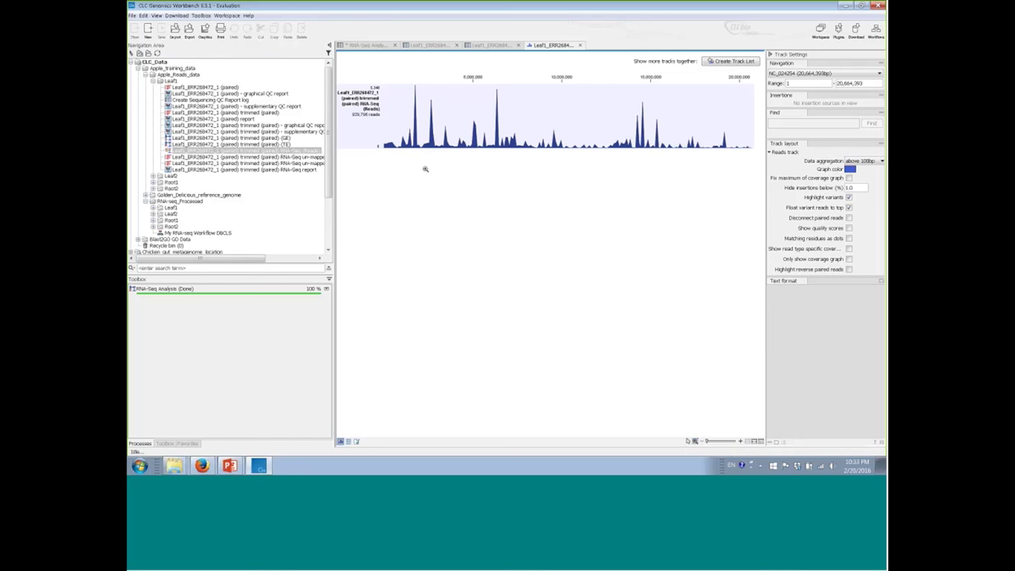
drag(424, 136, 466, 163)
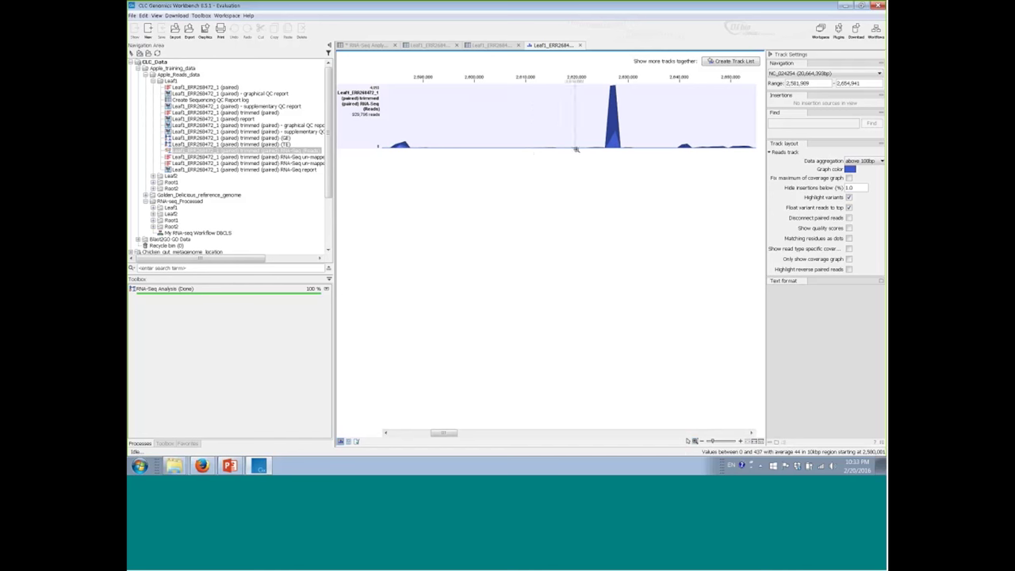
drag(602, 130, 621, 161)
drag(548, 107, 591, 176)
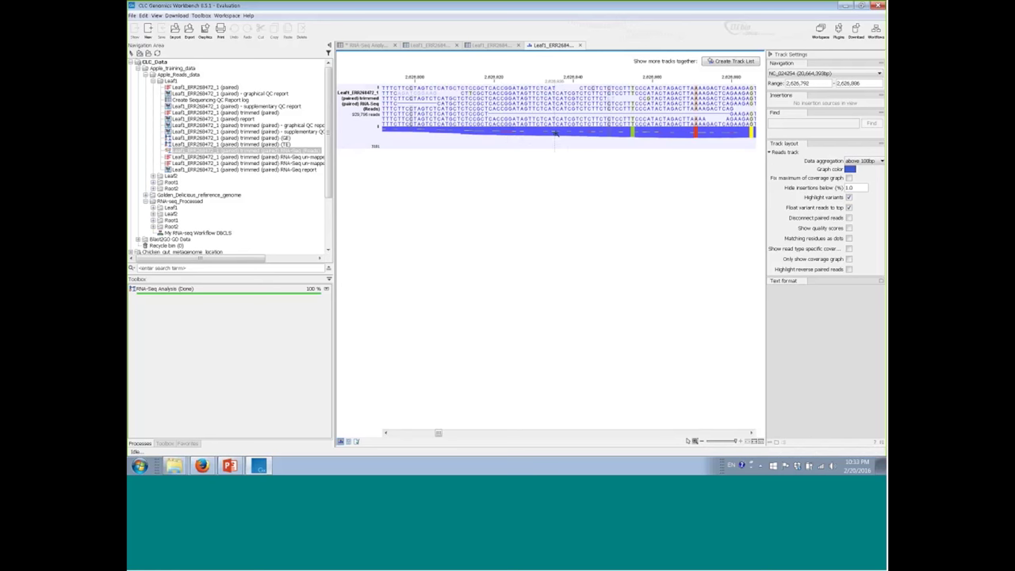
- Zoom out in stages from the read sequences to show the range 2,626,408 to 2,627,356
scroll(555, 133, down, 3)
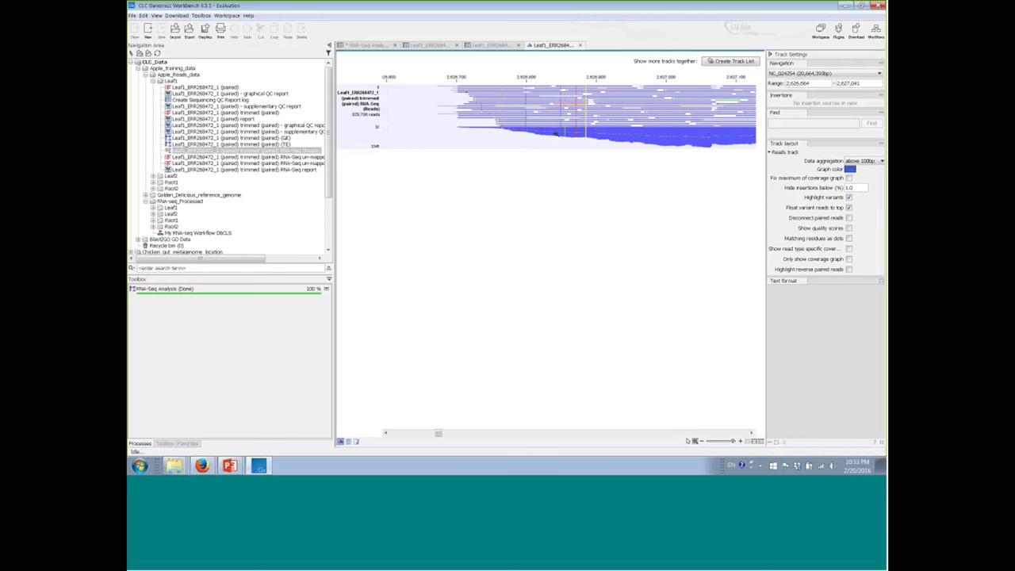
scroll(555, 133, up, 1)
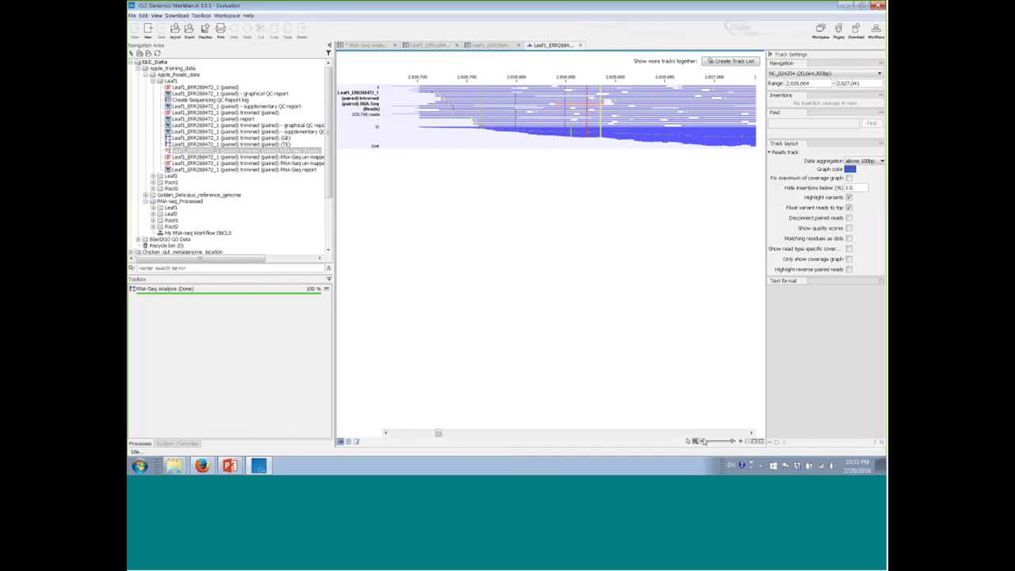
click(738, 445)
click(731, 444)
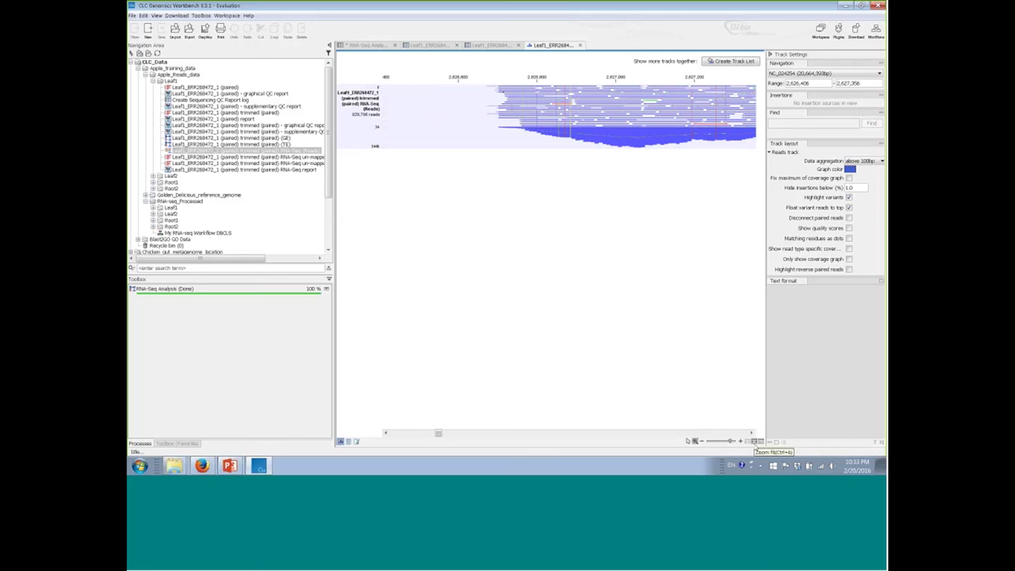
- Compare the whole-chromosome fit with the base-level zoom of the reads track, ending on the whole chromosome
click(756, 443)
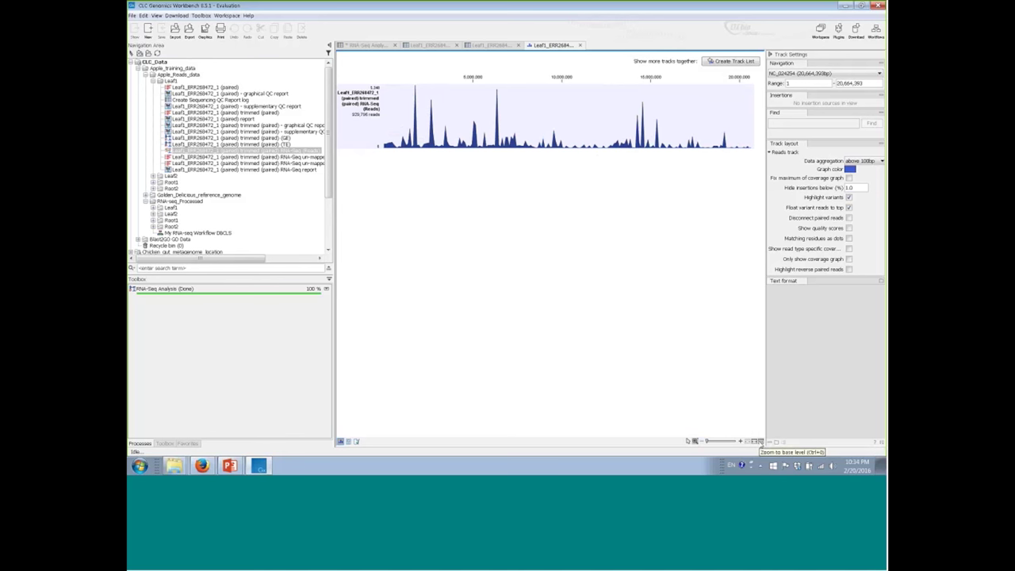
click(757, 441)
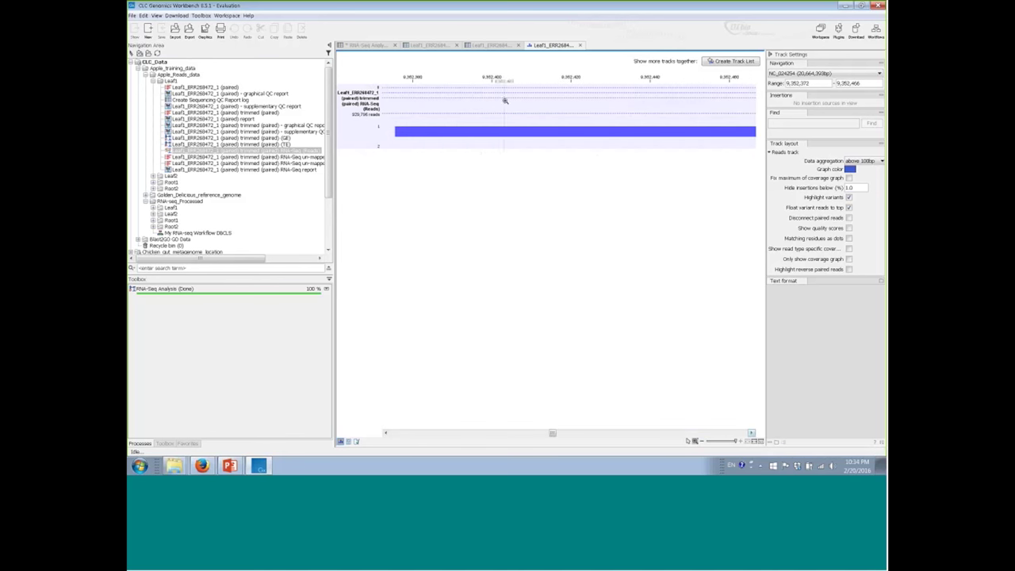
click(755, 444)
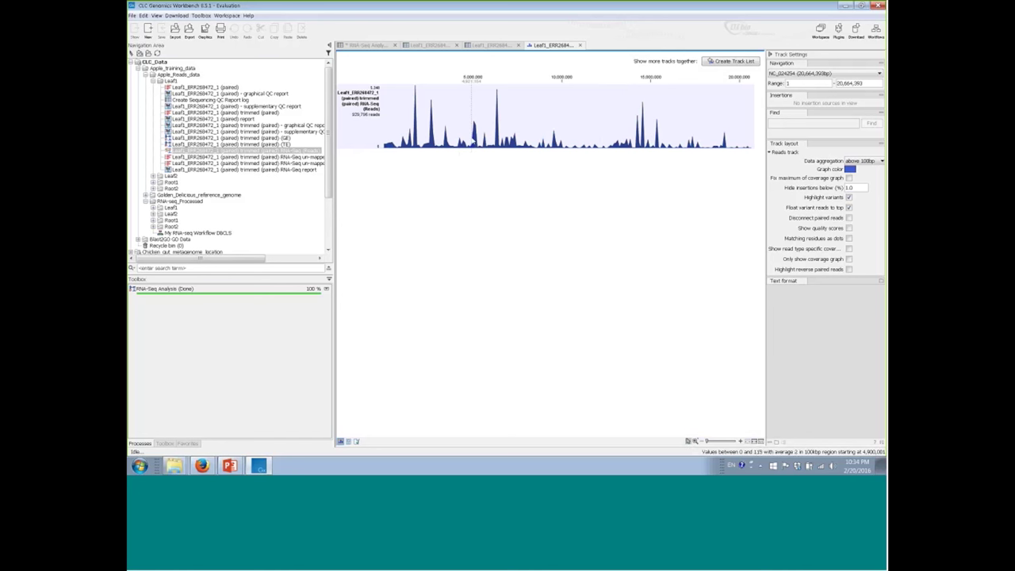
- Select the region around the tall coverage peak, about 6,123,600 to 6,524,400, and zoom to that selection
drag(465, 140, 477, 147)
click(473, 187)
drag(493, 143, 510, 152)
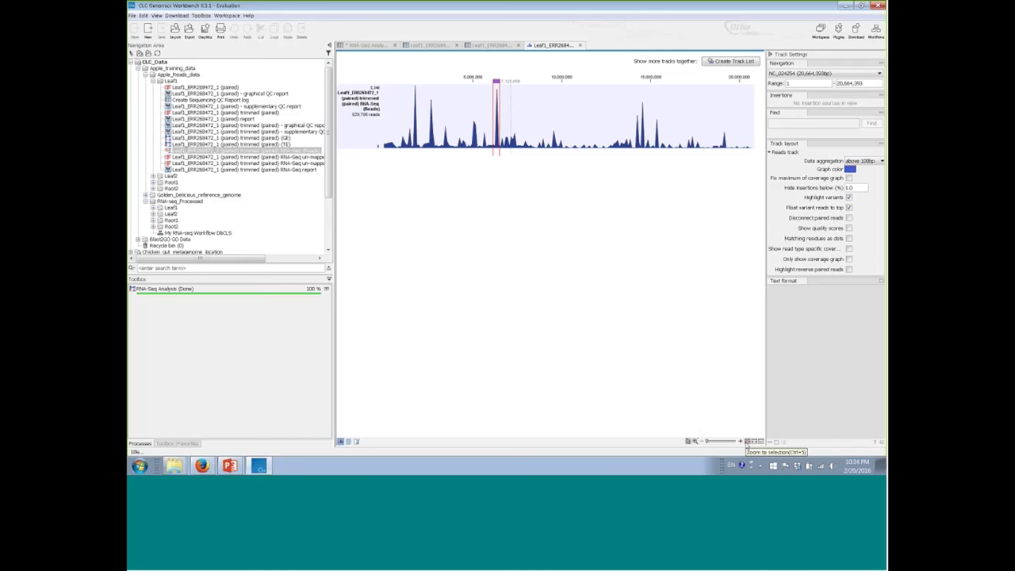
click(748, 441)
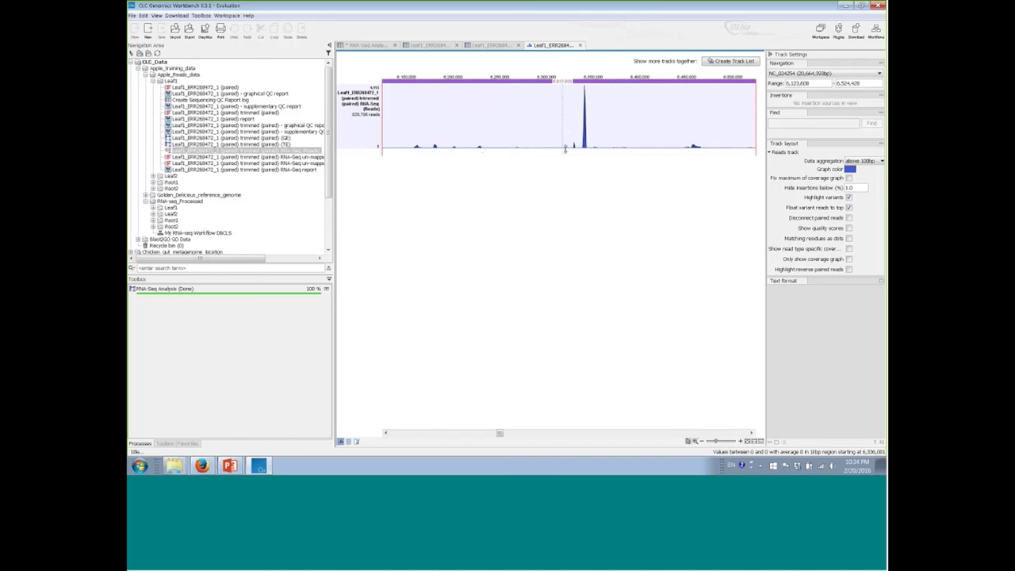
- Zoom to successively smaller selections around the small neighbouring peak until the range 6,329,436 to 6,329,643 fills the track
drag(568, 151, 578, 152)
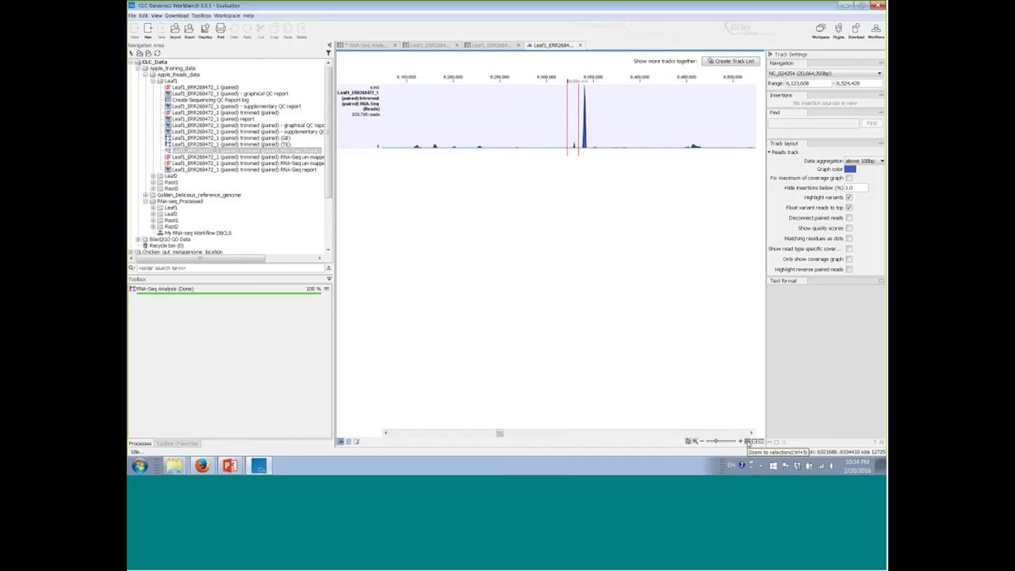
click(748, 442)
drag(634, 150, 598, 150)
click(748, 442)
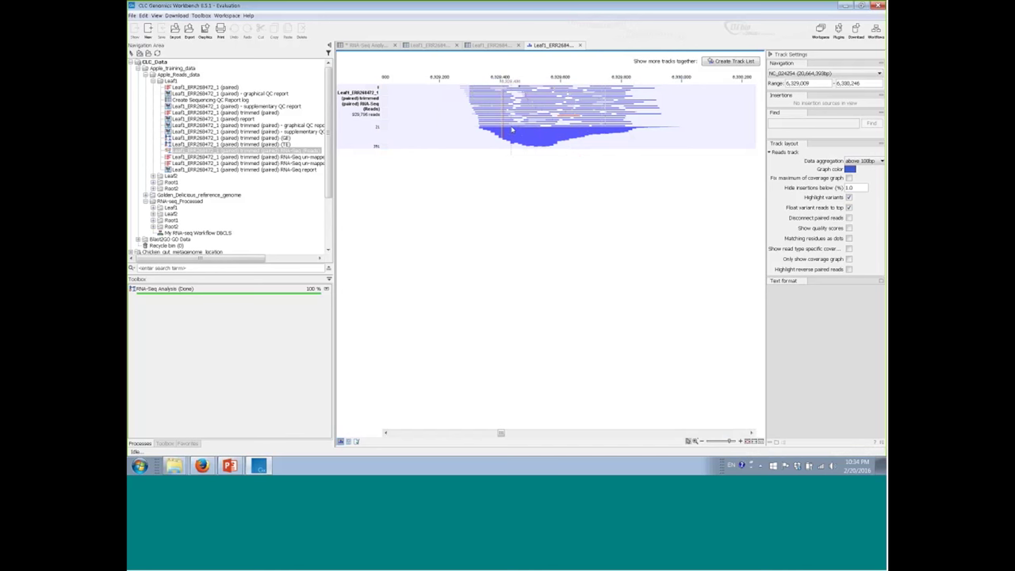
drag(512, 145, 575, 143)
key(ctrl+alt+z)
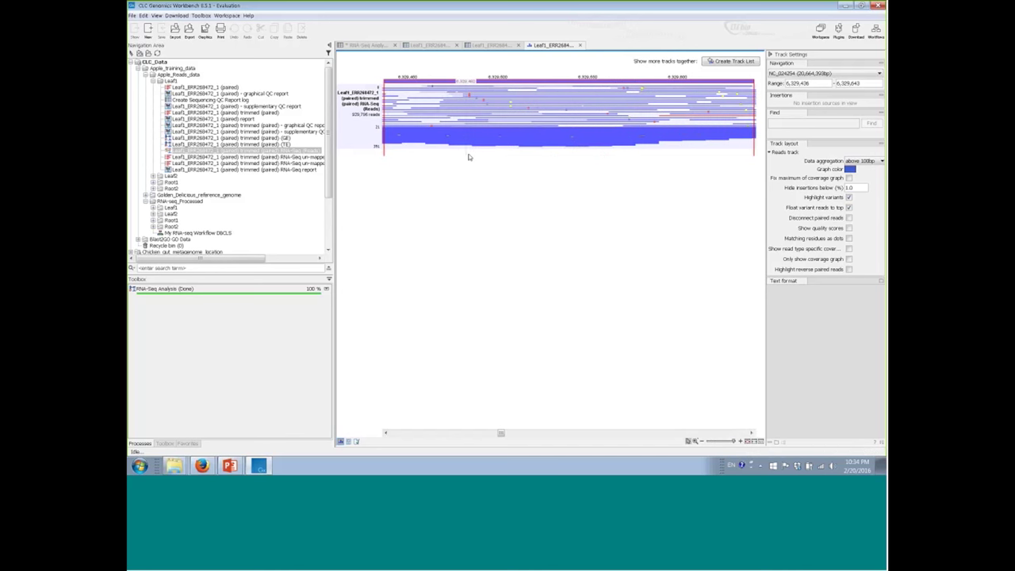
- Increase the reads track's height, clear the region selection and zoom in until the individual bases are readable
drag(355, 148, 355, 181)
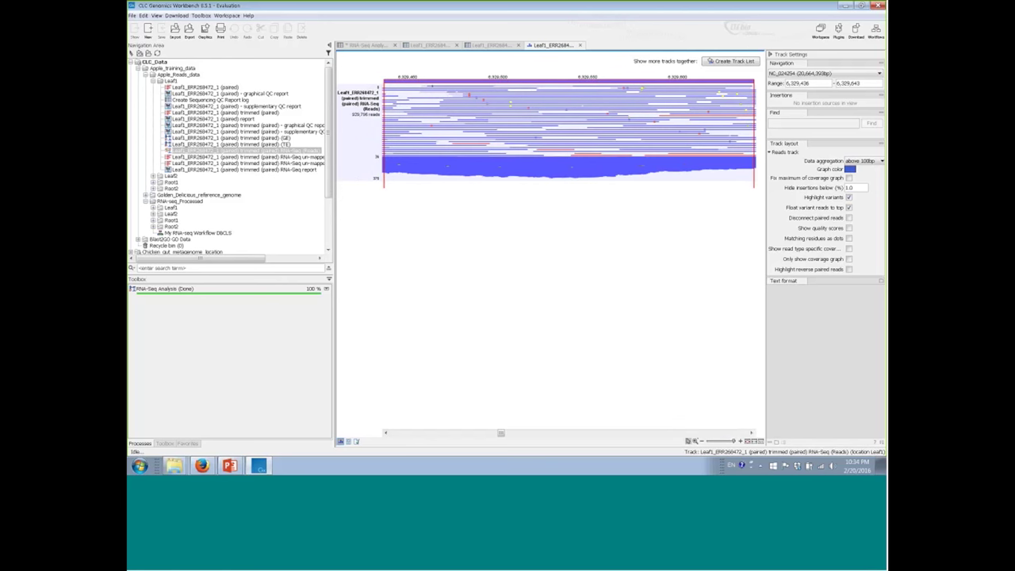
click(482, 158)
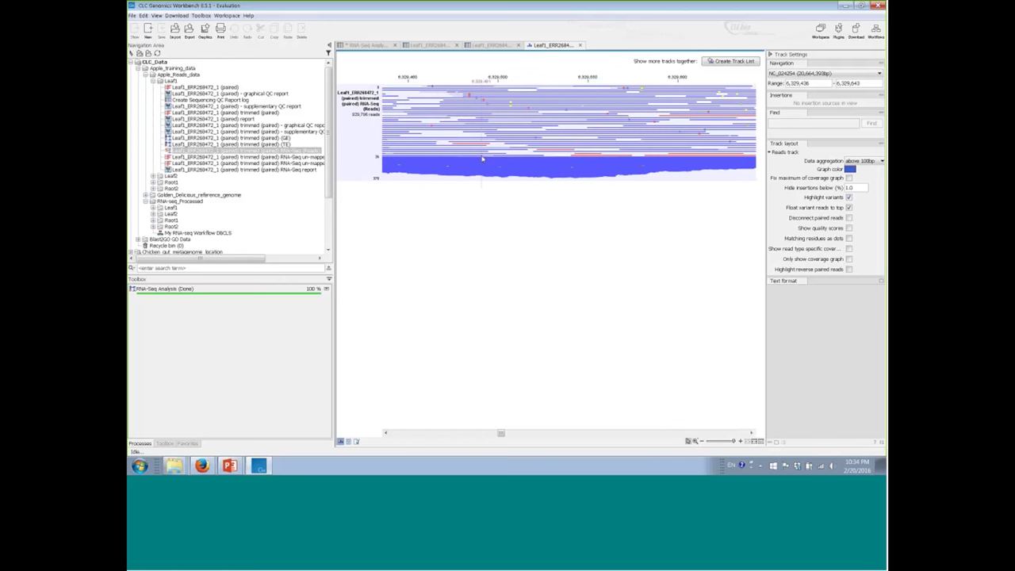
scroll(481, 159, up, 3)
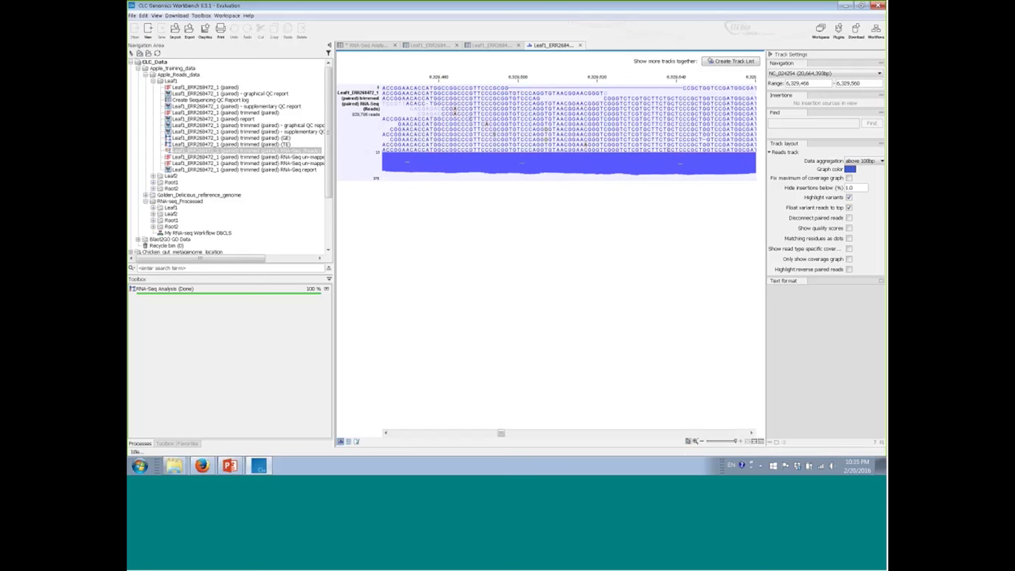
- Enlarge the reads track further and examine the stacked paired and single reads between 6,329,466 and 6,329,560
drag(356, 206, 349, 238)
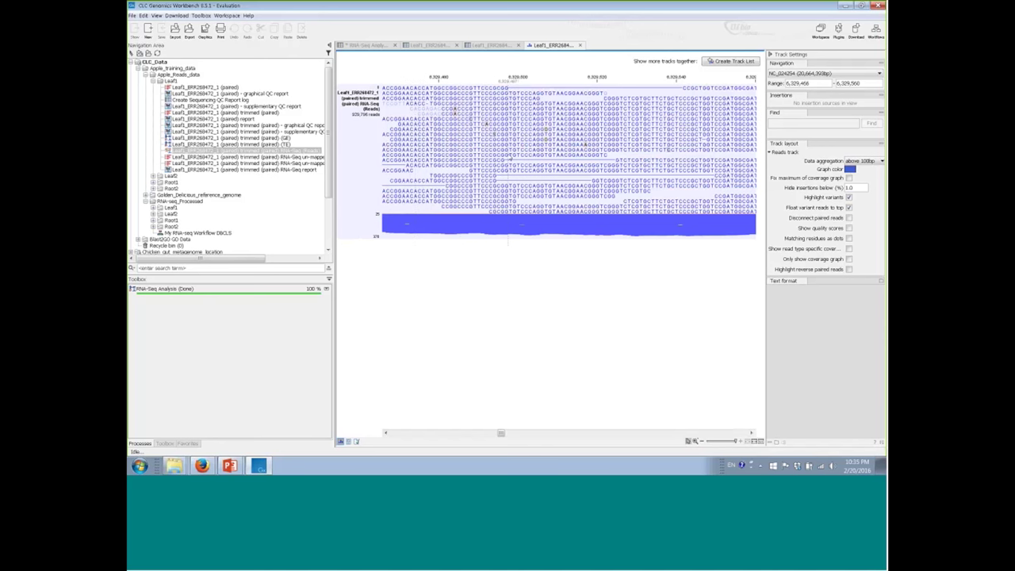
scroll(508, 158, down, 5)
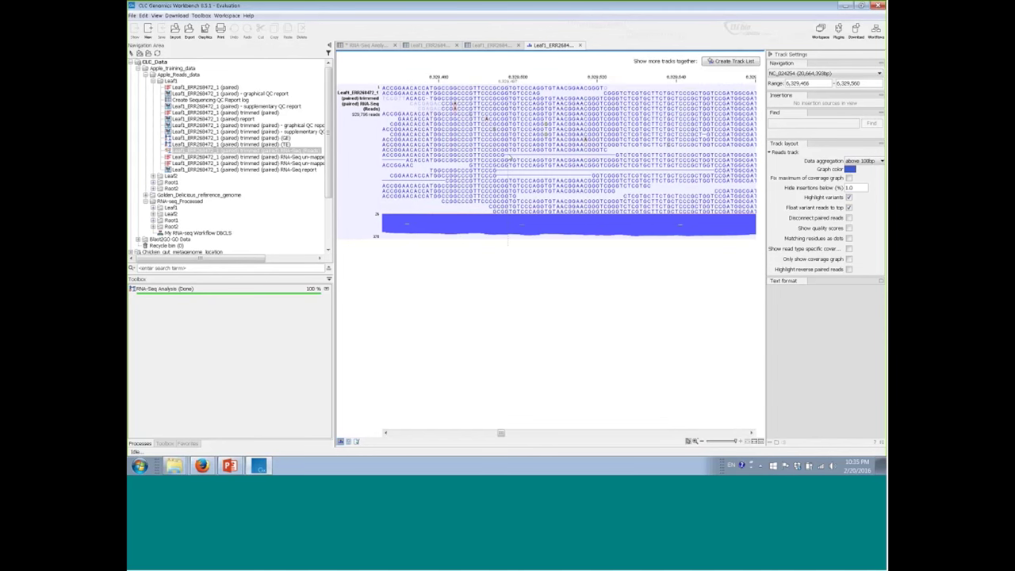
scroll(508, 158, down, 5)
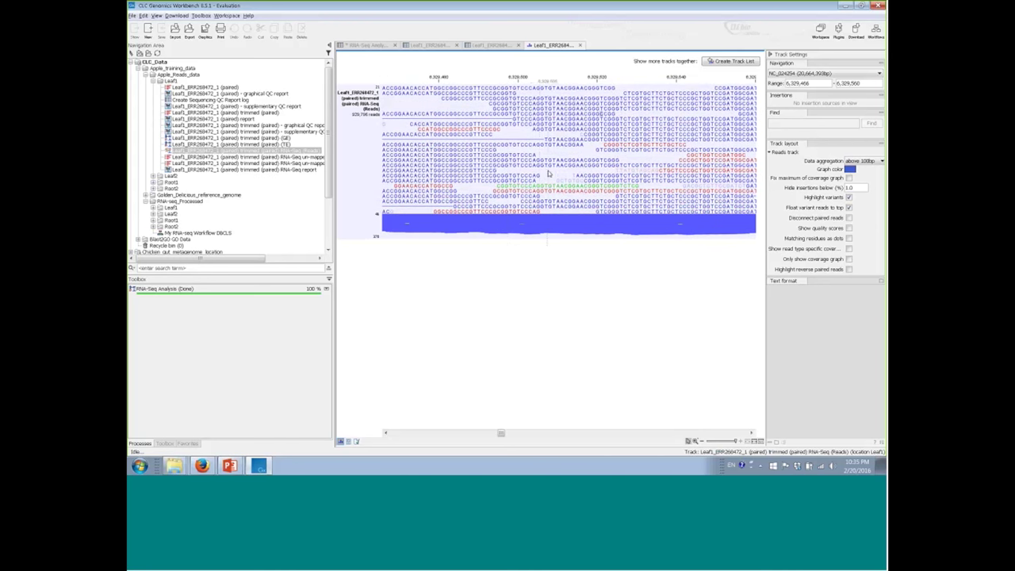
scroll(547, 170, down, 5)
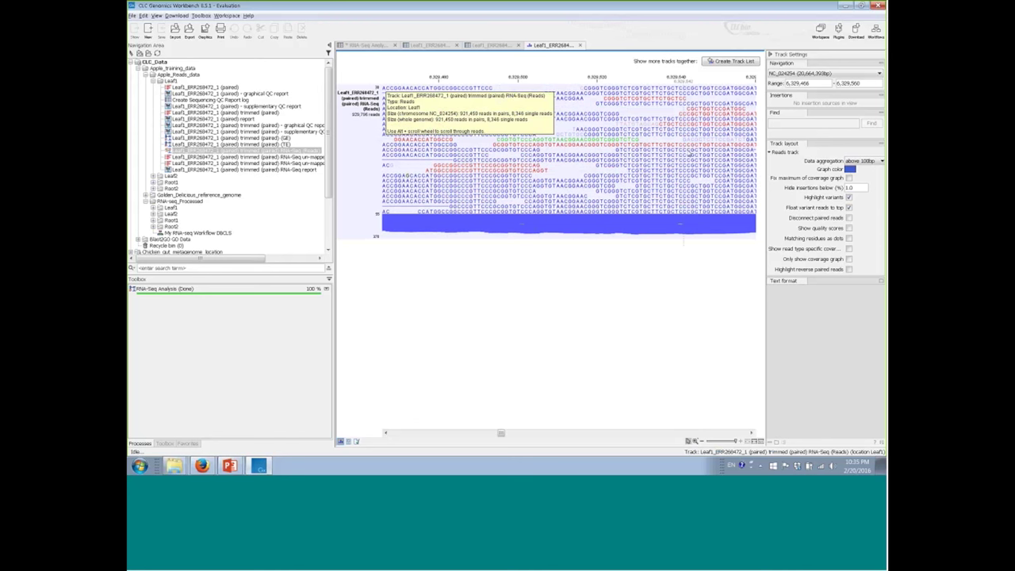
scroll(526, 178, down, 3)
scroll(527, 178, down, 5)
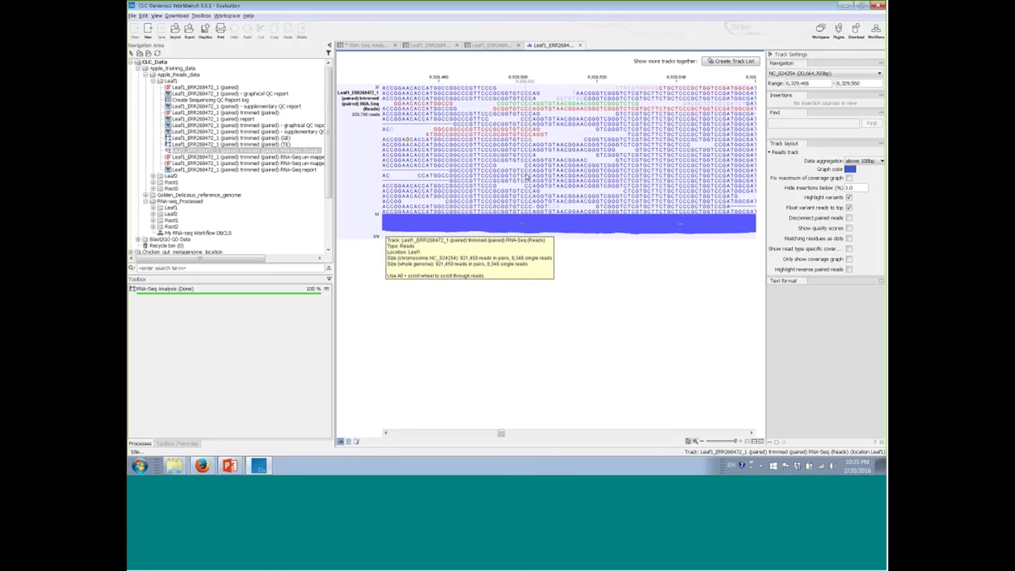
scroll(527, 178, down, 2)
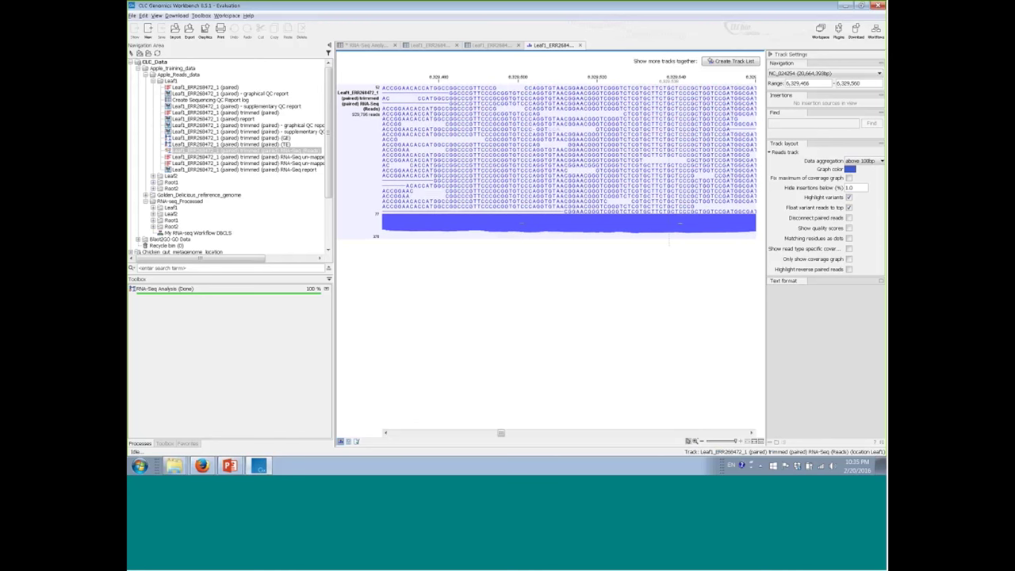
- Return to the full chromosome and zoom to successively smaller selections near 13,340,000 until the range 13,340,747 to 13,340,840 shows readable bases
click(692, 440)
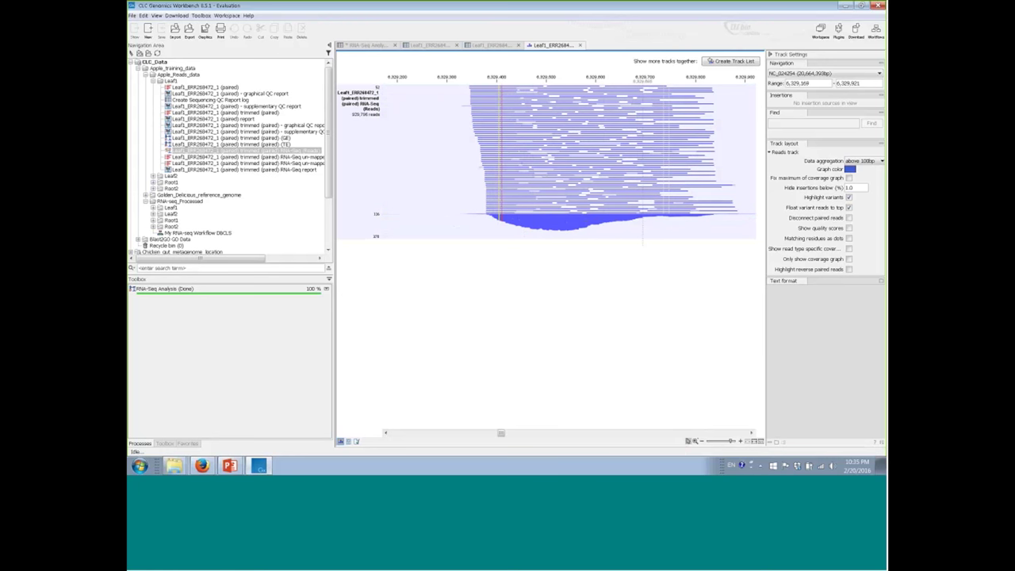
click(754, 442)
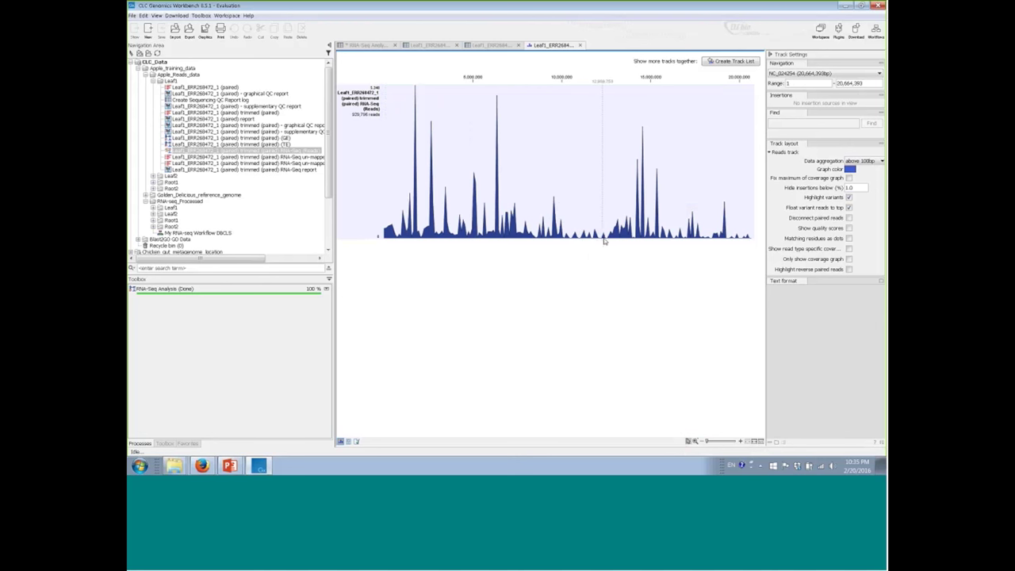
key(ctrl+2)
drag(605, 230, 642, 238)
drag(574, 227, 625, 243)
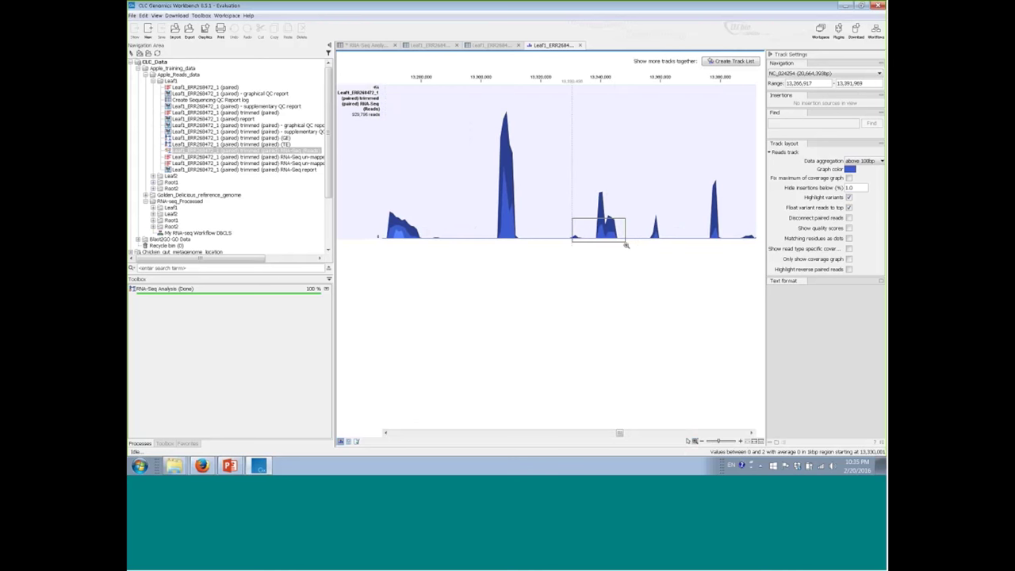
drag(574, 101, 628, 163)
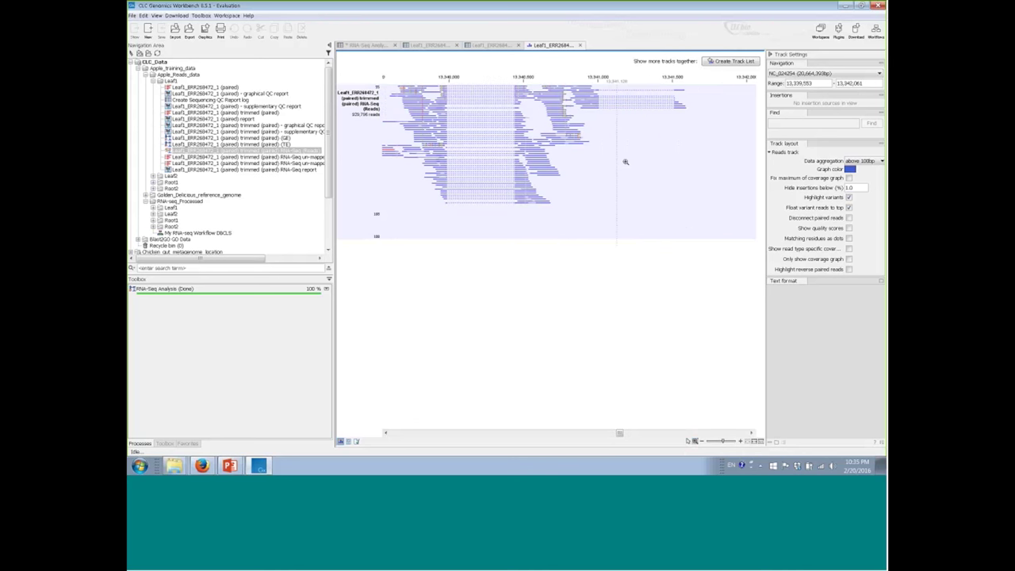
drag(547, 116, 485, 156)
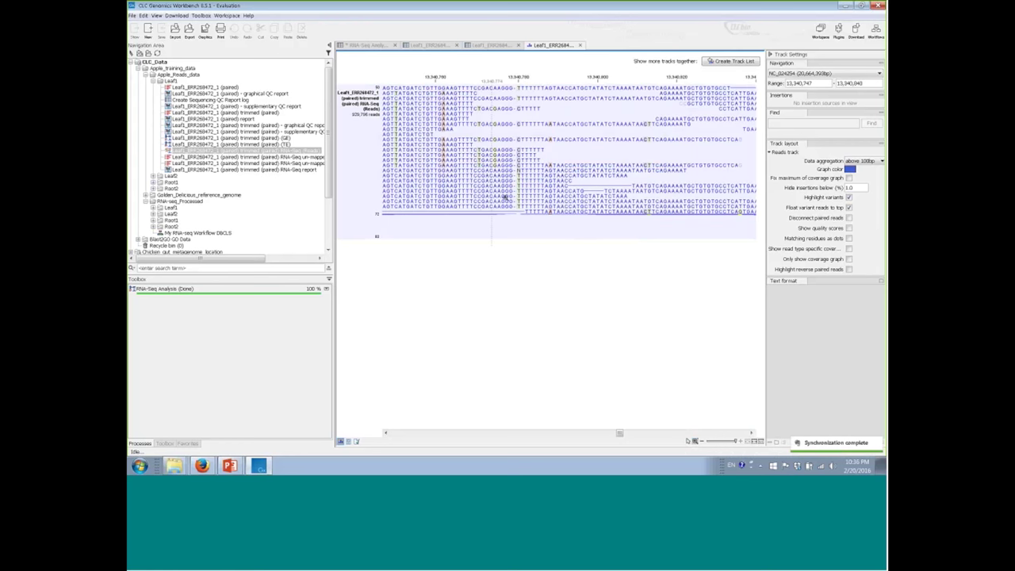
- Reduce the reads track's height and examine the highlighted variants and gaps in the stacked reads between 13,340,747 and 13,340,840
scroll(522, 190, down, 5)
scroll(500, 245, up, 5)
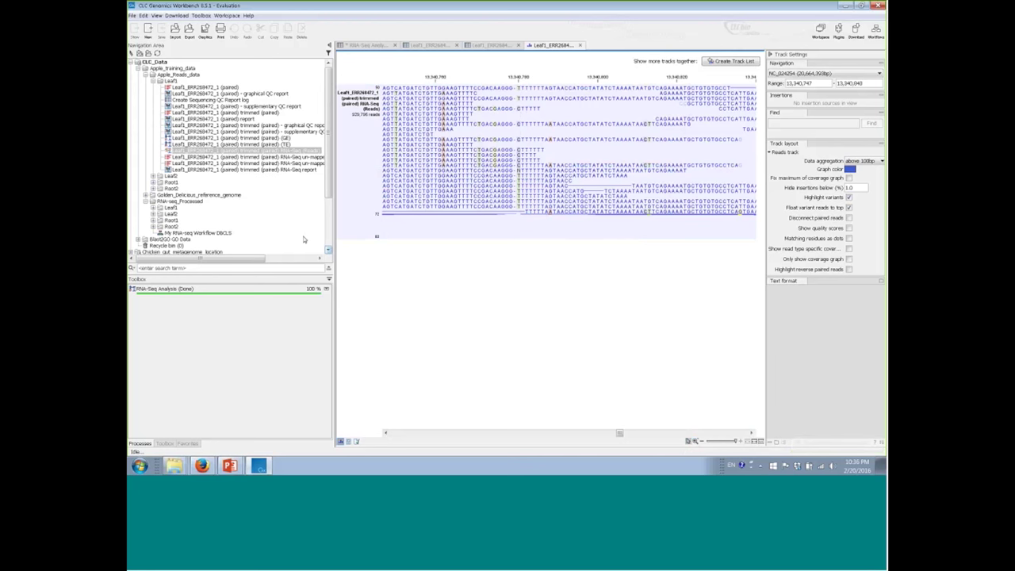
drag(375, 236, 357, 174)
scroll(551, 133, down, 2)
scroll(548, 139, up, 2)
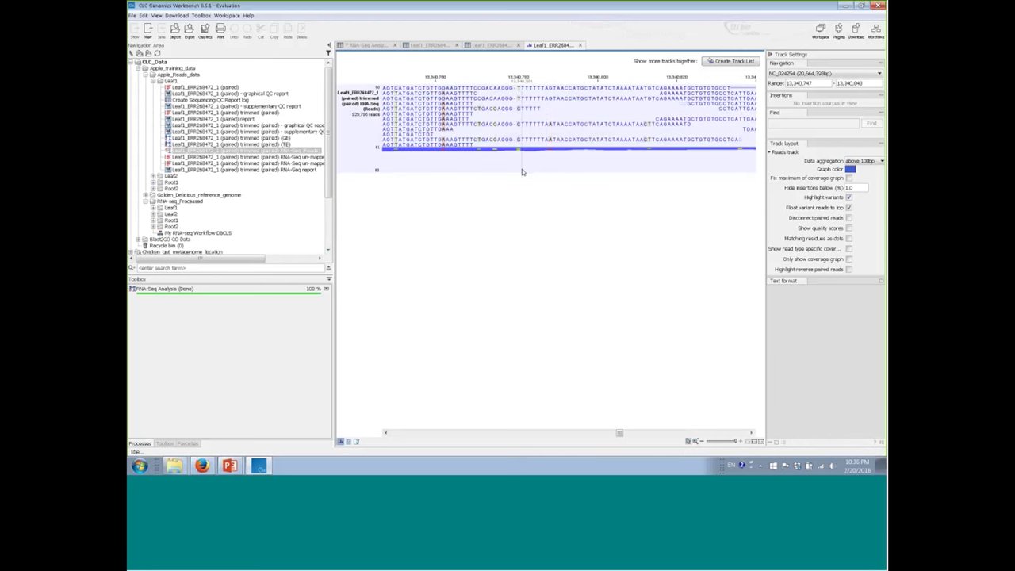
scroll(506, 136, down, 1)
scroll(506, 136, down, 4)
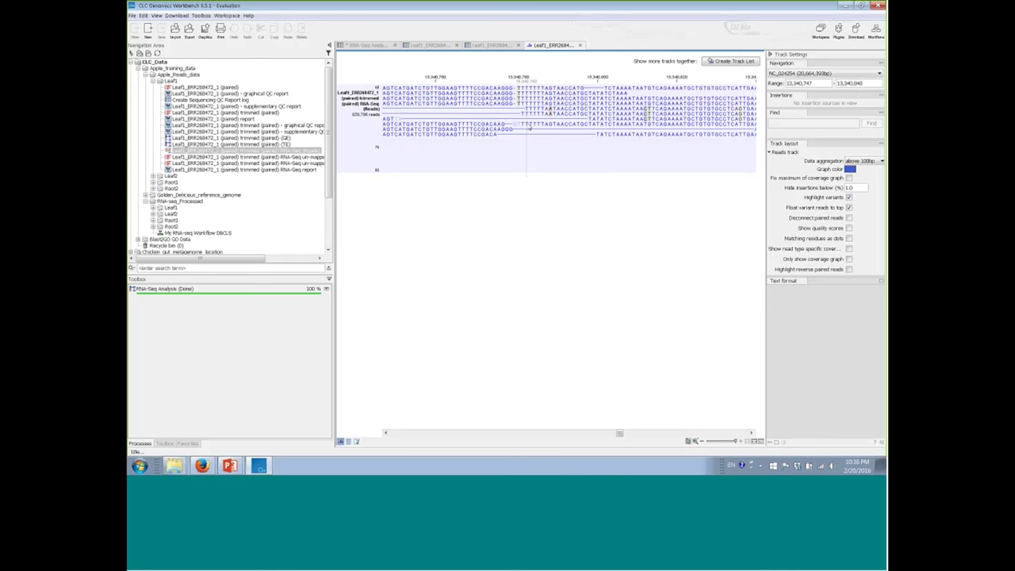
scroll(517, 133, down, 2)
scroll(521, 139, down, 4)
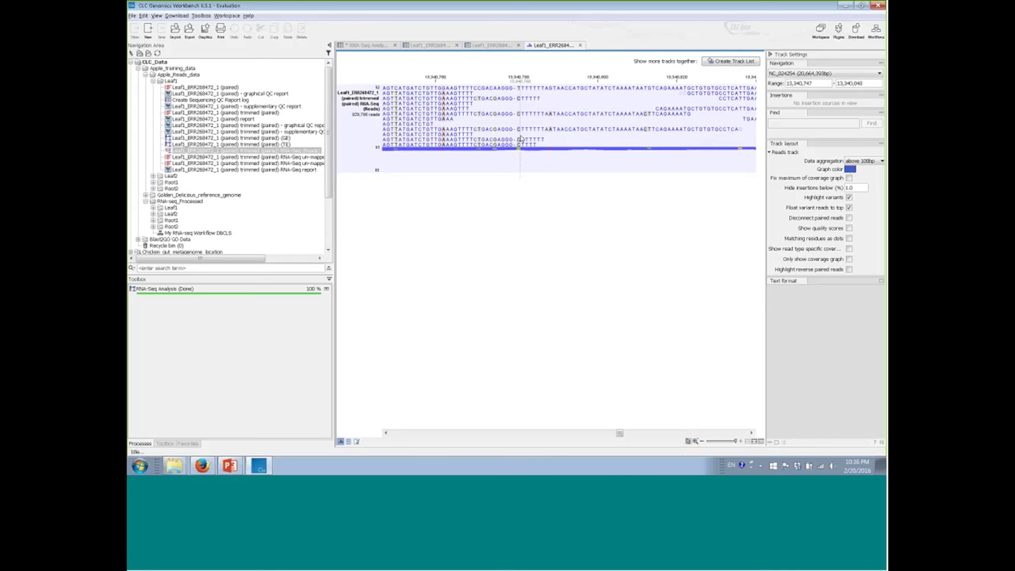
scroll(521, 139, down, 3)
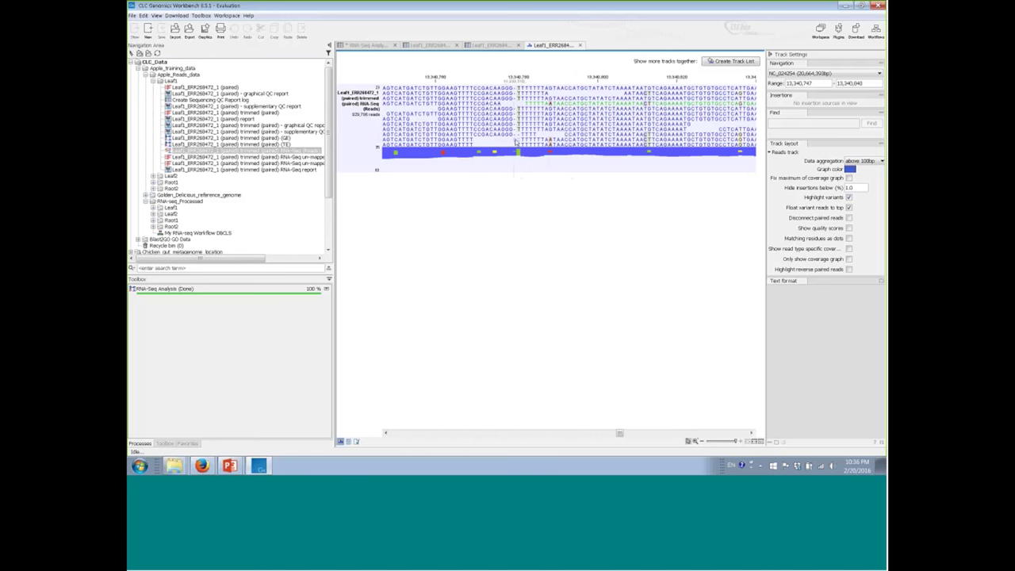
scroll(514, 147, down, 5)
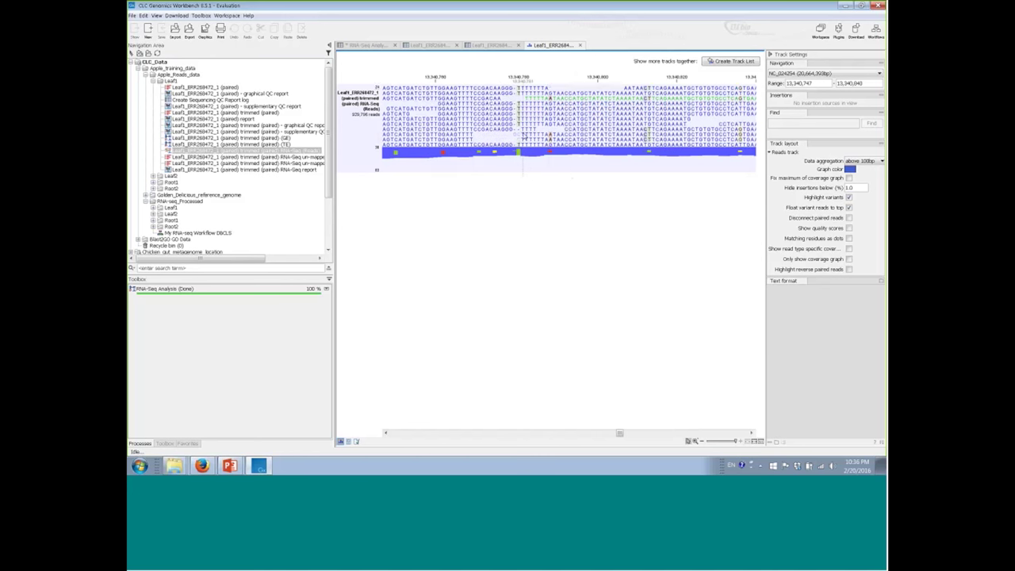
scroll(524, 137, down, 2)
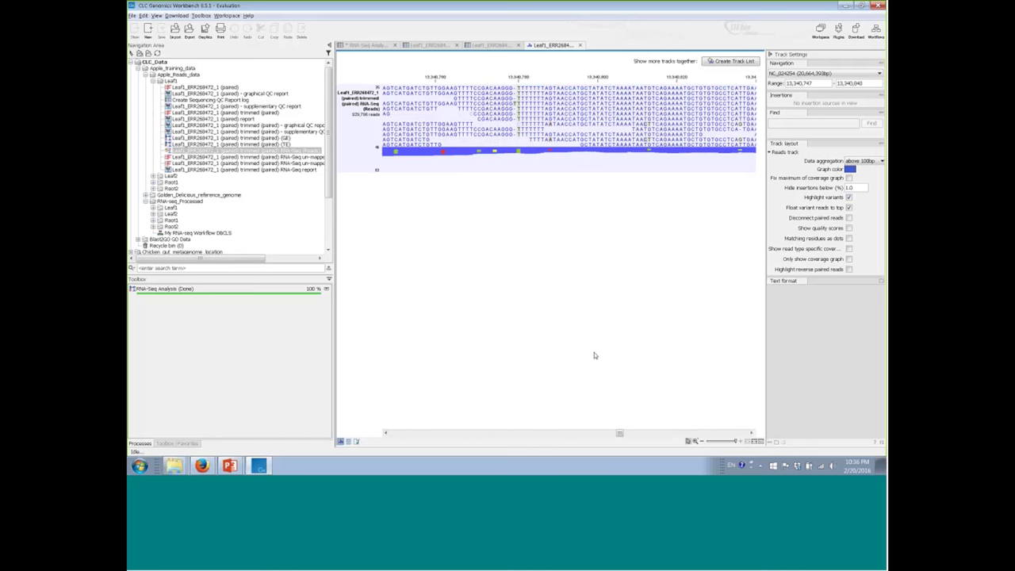
- Zoom out to the range 13,340,110 to 13,341,619 and zoom in on the reads between 13,340,503 and 13,340,596
click(702, 441)
click(703, 442)
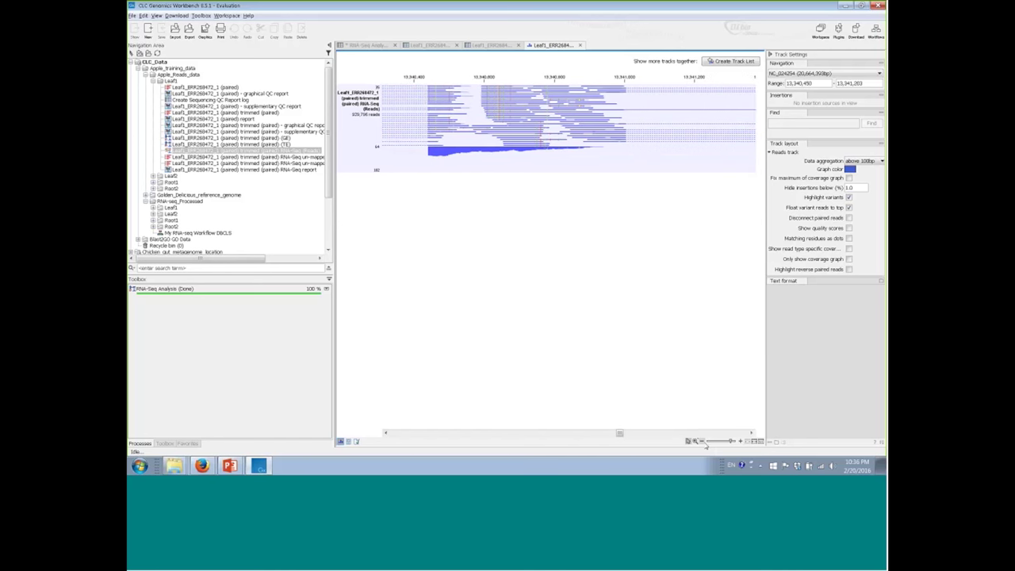
click(703, 442)
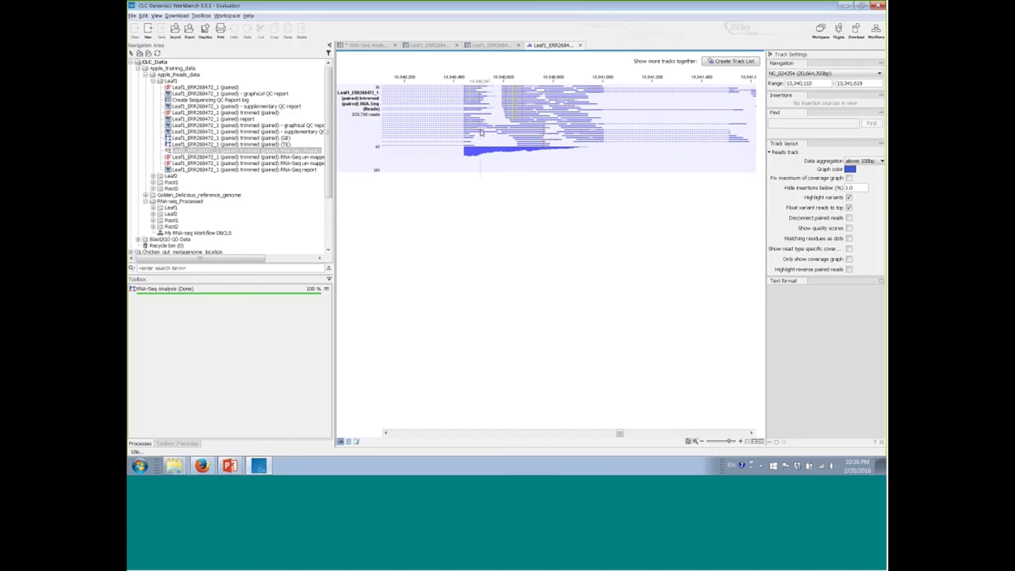
click(695, 442)
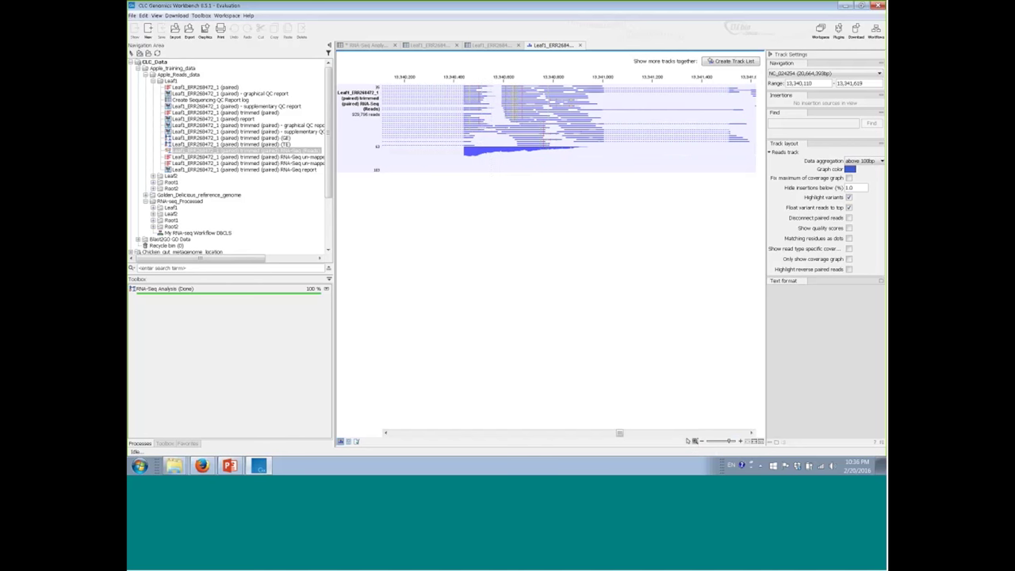
click(481, 117)
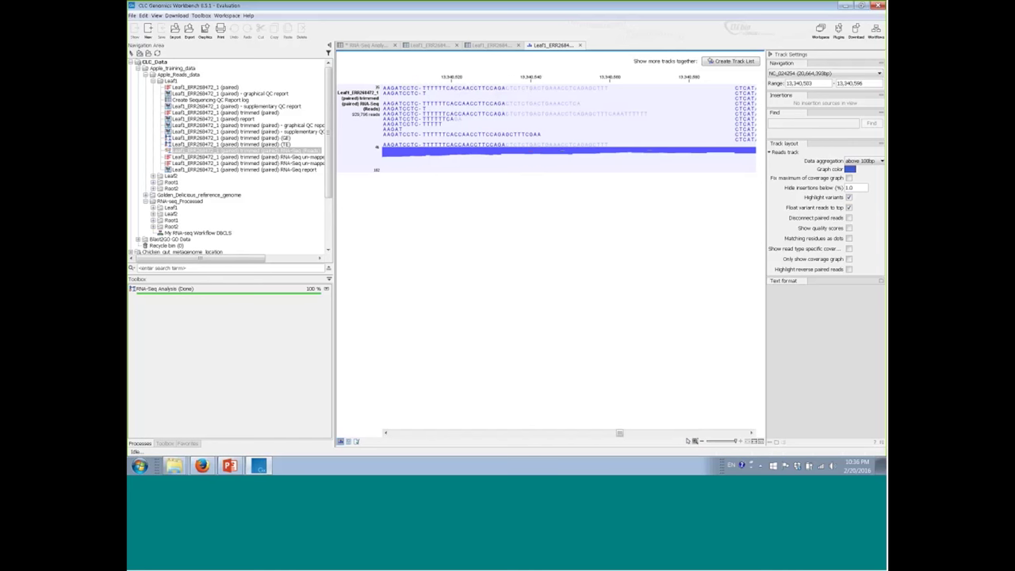
- Inspect the read boundary between 13,339,956 and 13,340,050 at base level, and zoom back out to 13,337,294 to 13,343,324
click(702, 442)
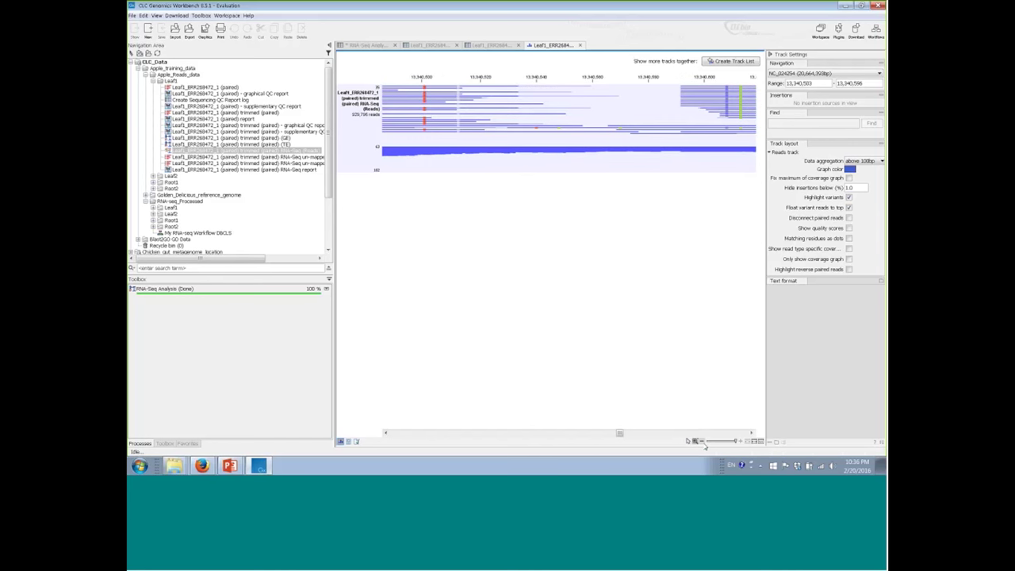
click(702, 442)
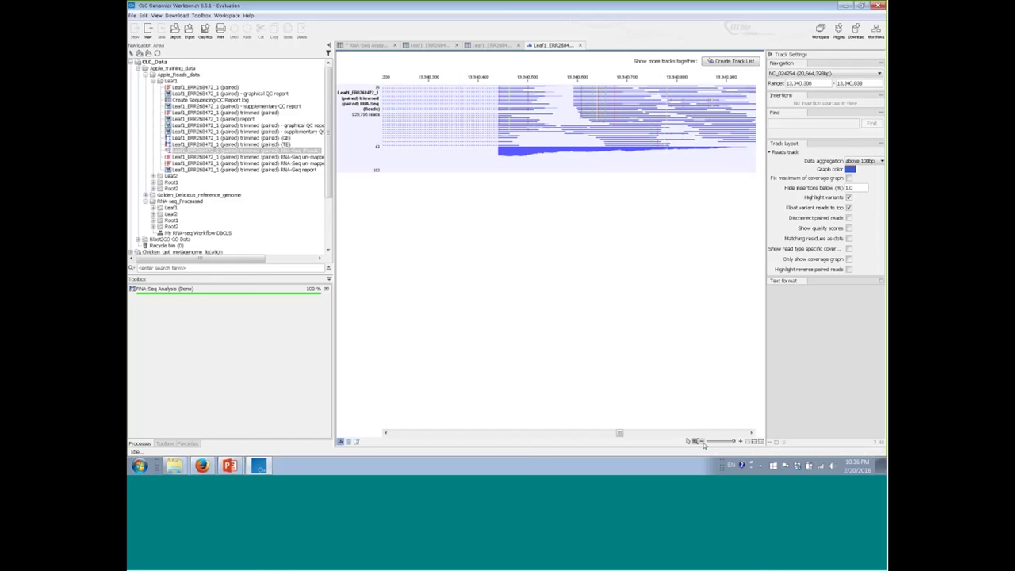
click(699, 441)
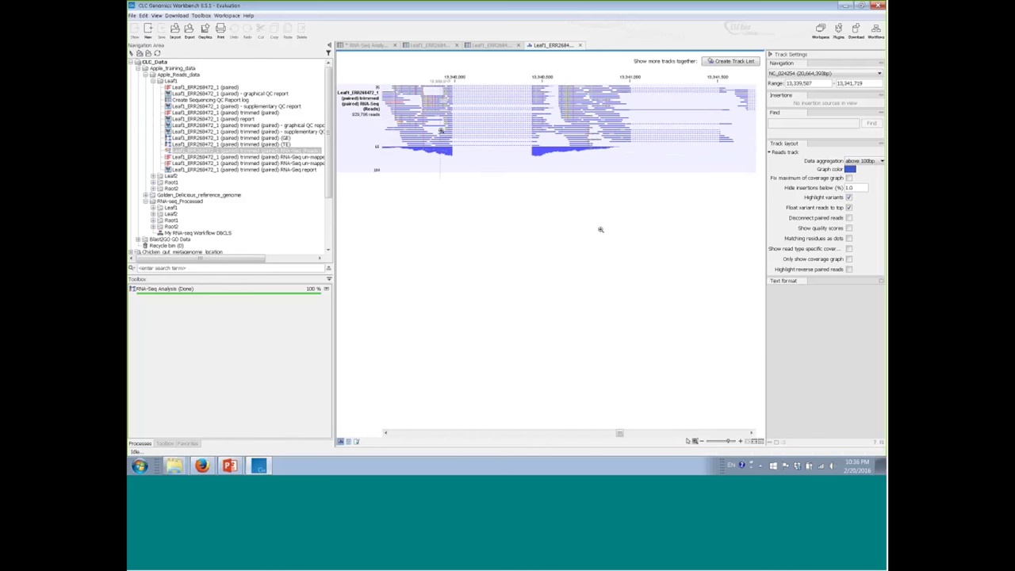
drag(445, 132, 508, 173)
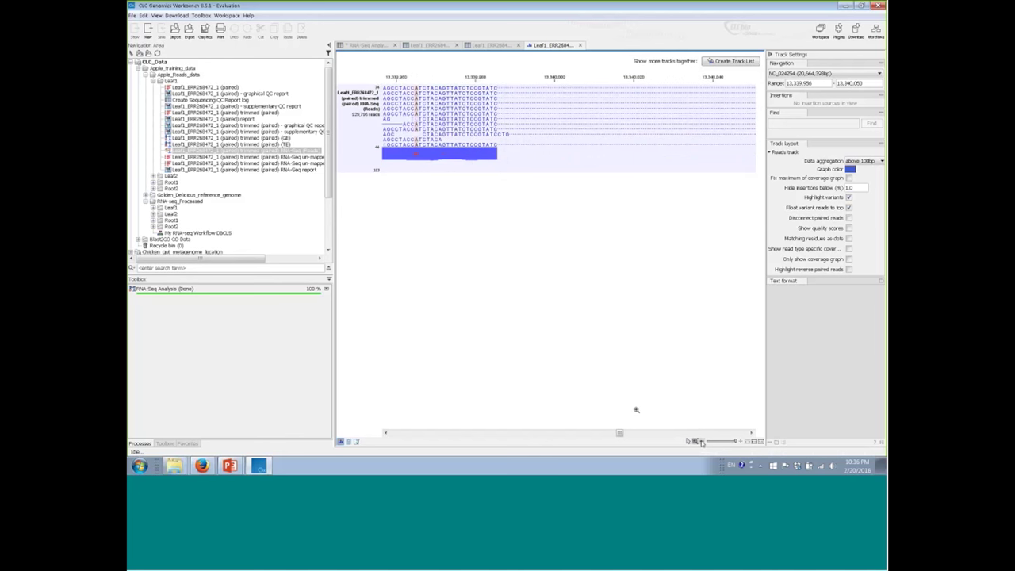
scroll(636, 409, up, 4)
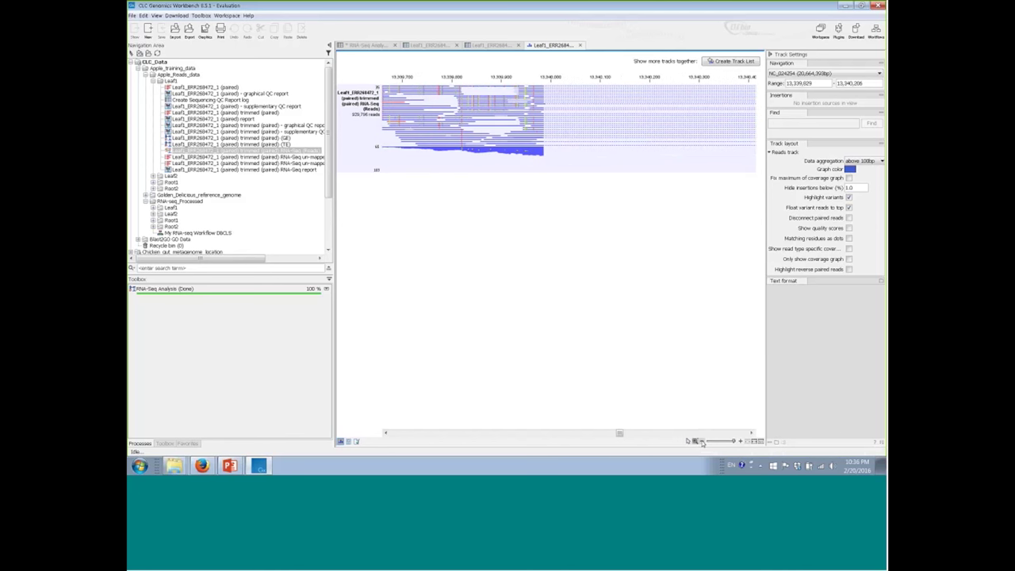
scroll(702, 444, up, 6)
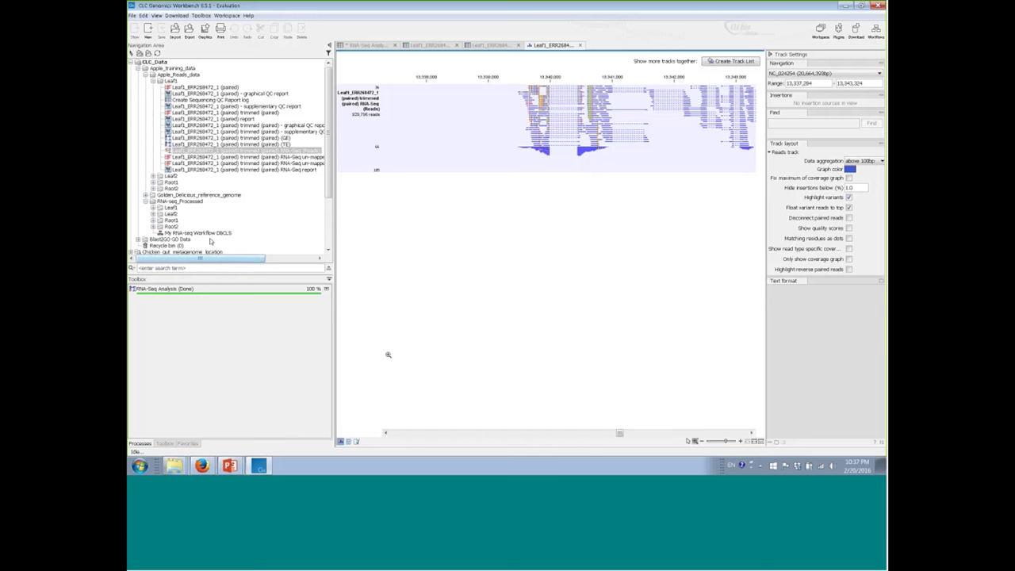
- Open the first Leaf1 RNA-Seq un-mapped reads list, look over its sequences and quality scores, and close it
mouse_move(230, 467)
click(238, 157)
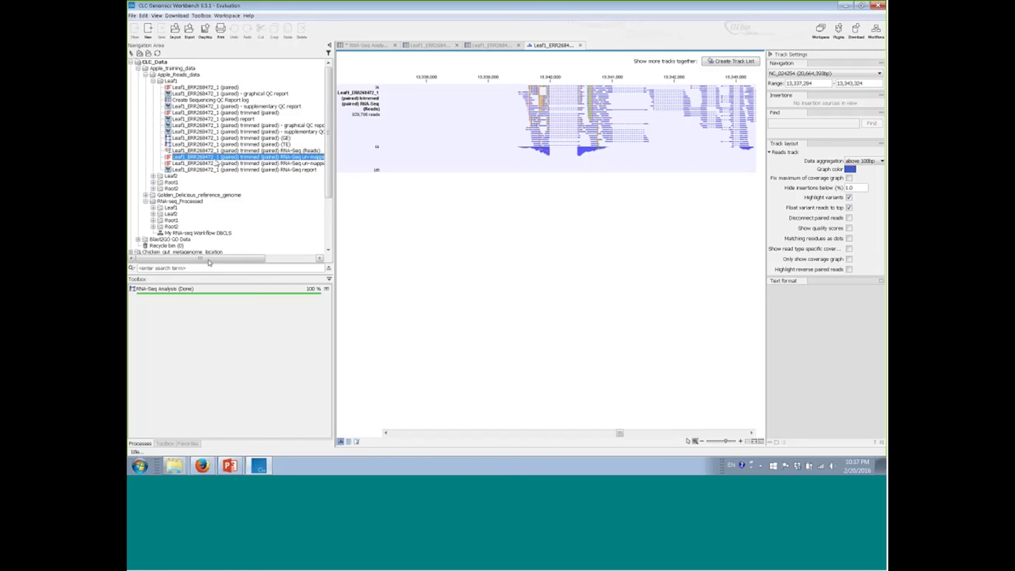
drag(208, 263, 223, 258)
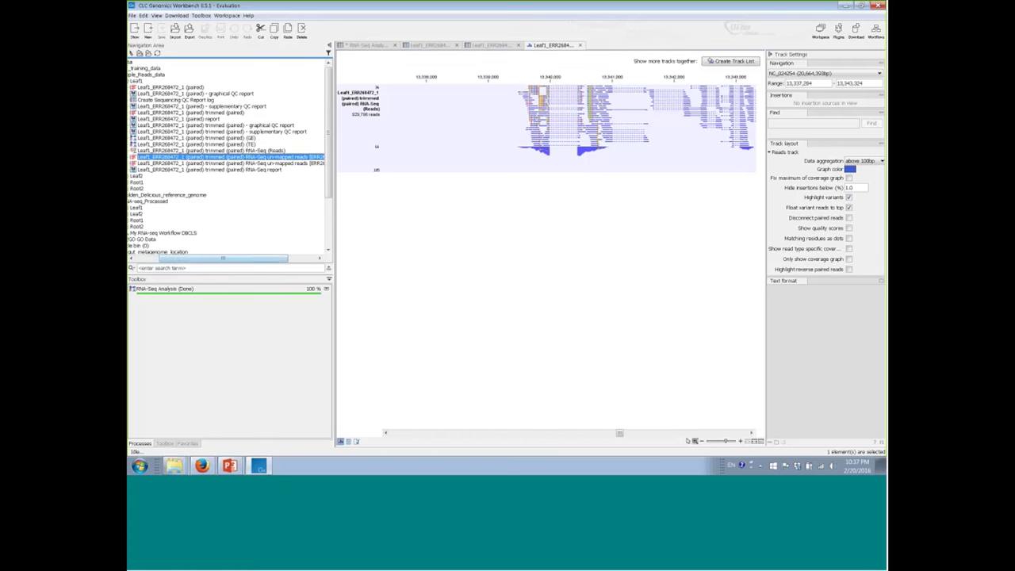
double_click(186, 158)
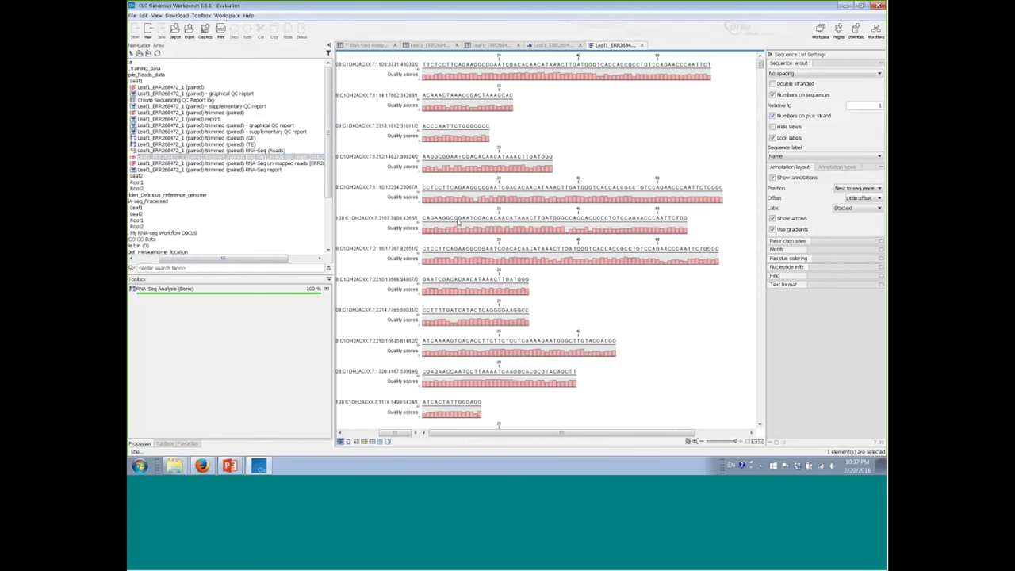
click(642, 46)
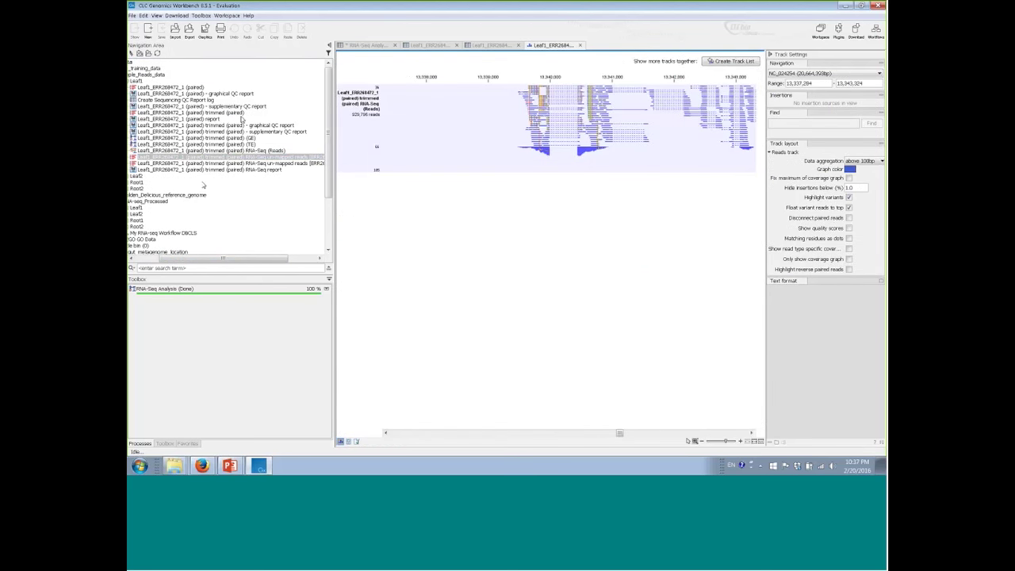
- Open the Leaf1 RNA-Seq report and review the selected input sequences, transcripts per gene and exons per transcript sections
double_click(210, 169)
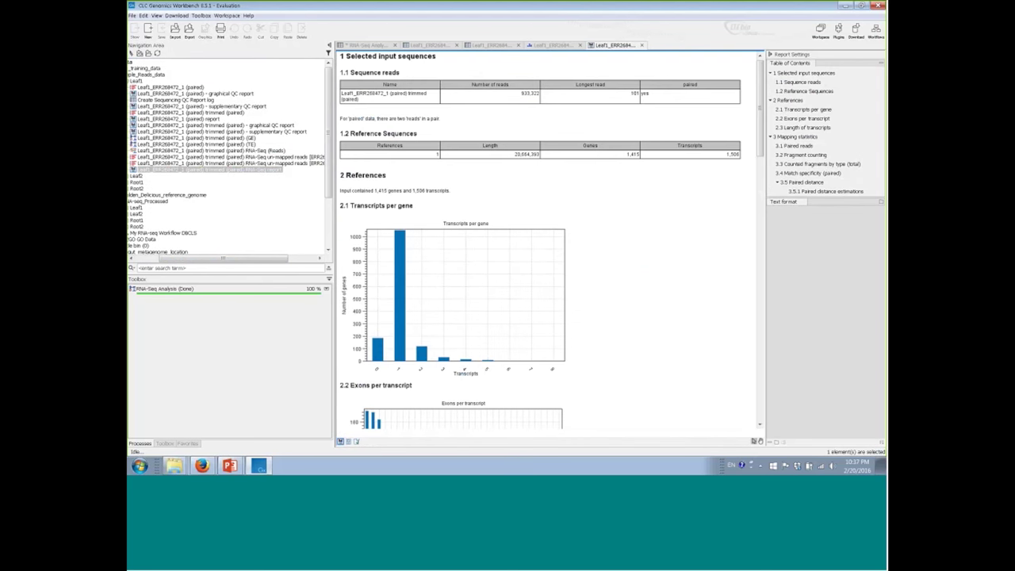
scroll(465, 313, down, 5)
scroll(465, 317, up, 3)
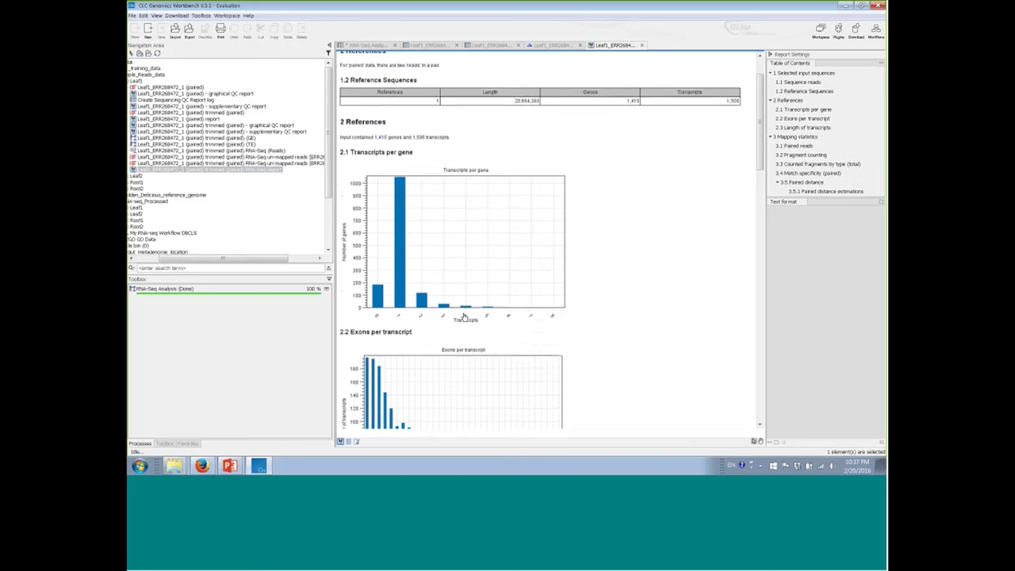
scroll(465, 317, up, 2)
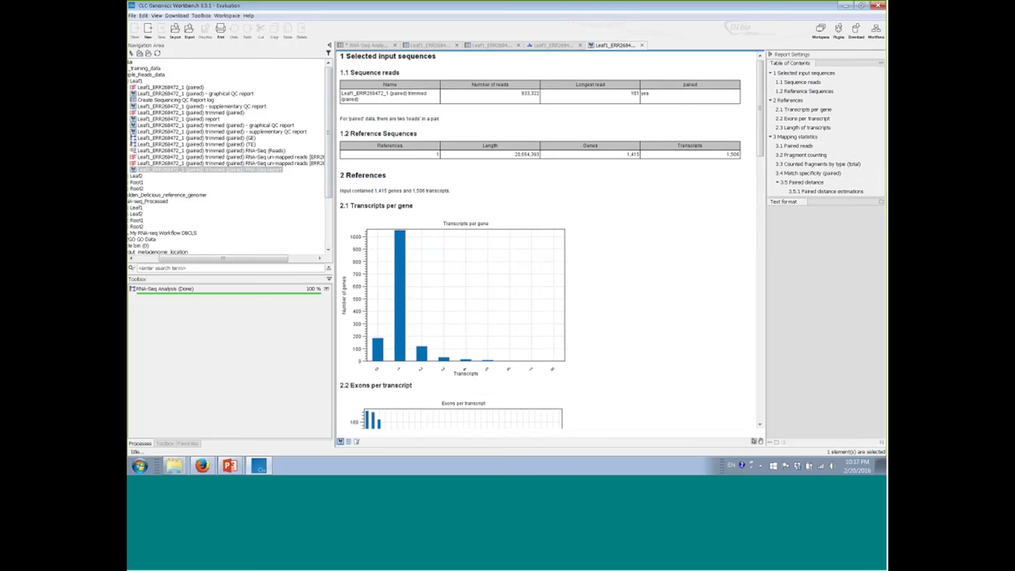
scroll(665, 244, down, 3)
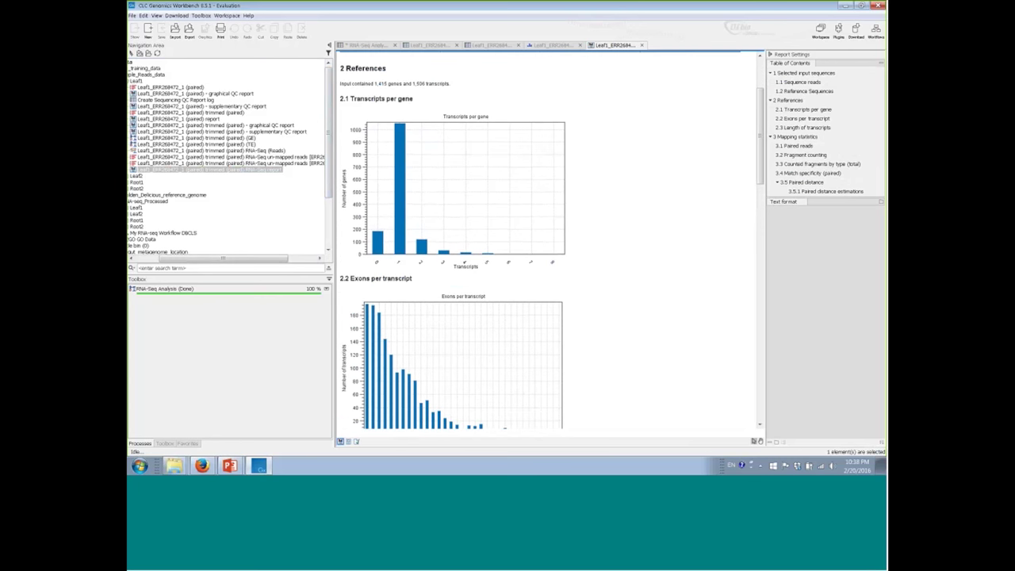
scroll(689, 255, down, 2)
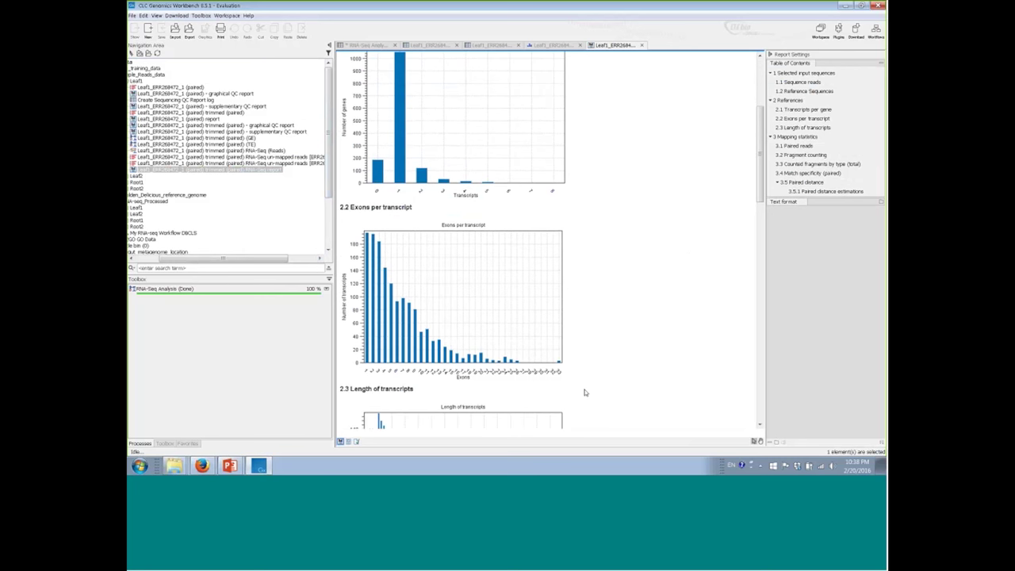
scroll(603, 410, down, 1)
scroll(603, 410, down, 7)
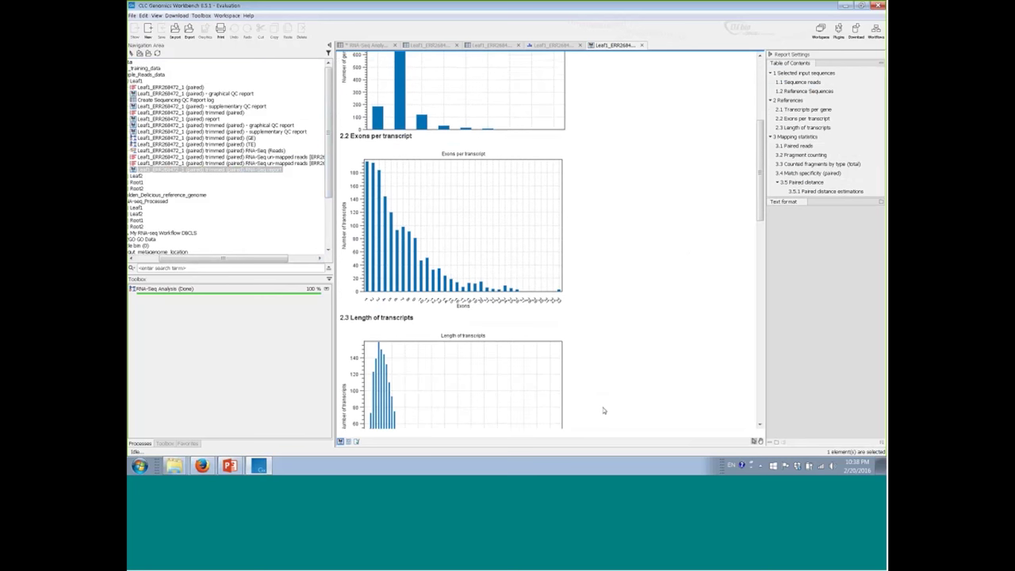
- Review the report's mapping statistics, from paired reads and fragment counting through match specificity to the paired distance estimations
scroll(603, 410, down, 9)
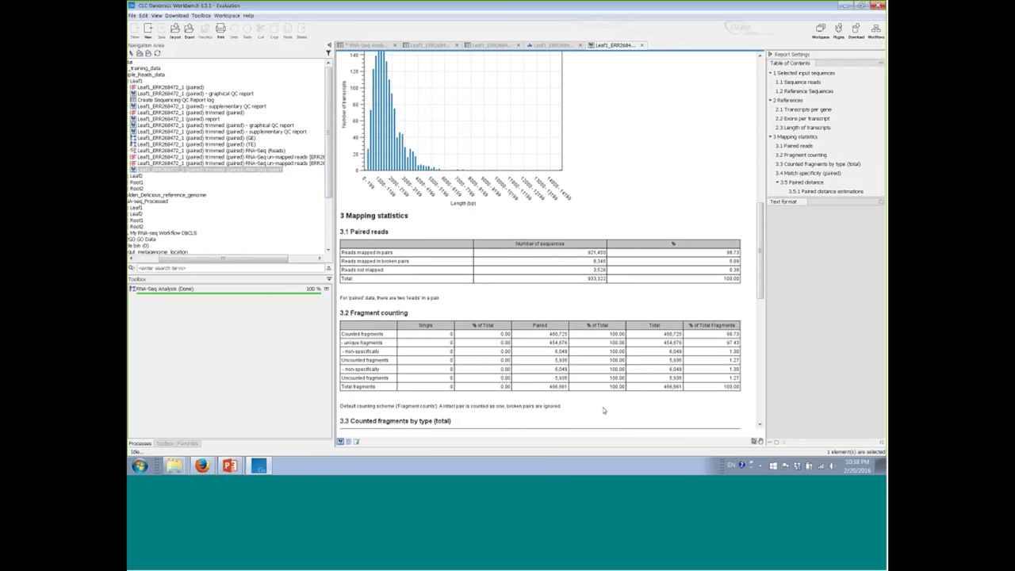
scroll(603, 410, down, 6)
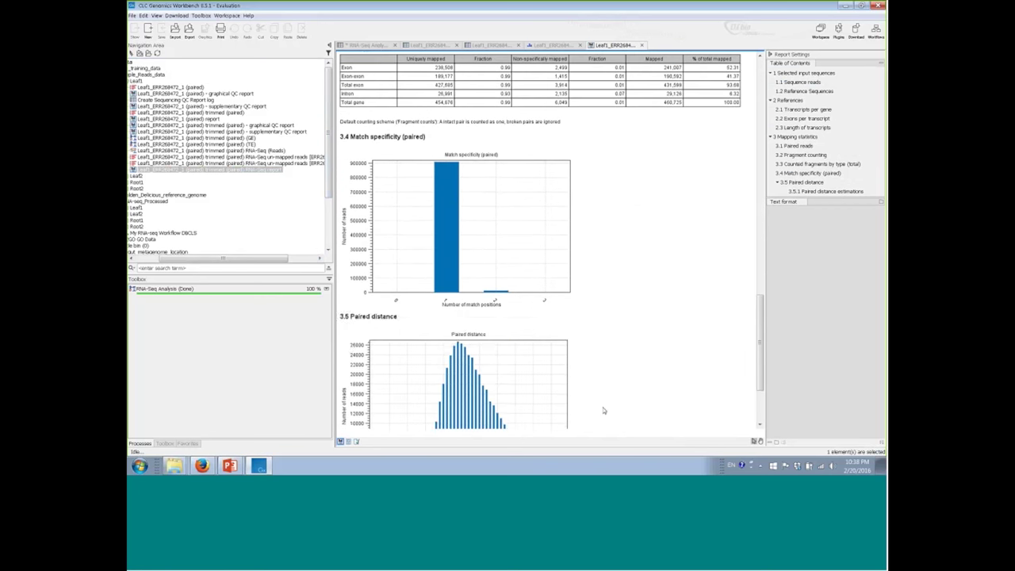
scroll(483, 393, down, 2)
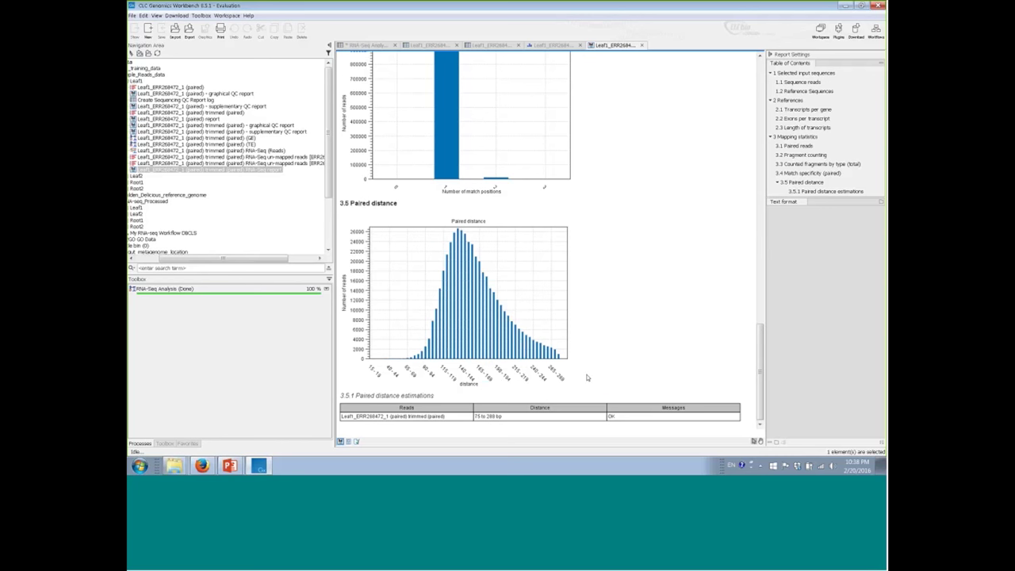
- Look back through the RNA-Seq report from the paired distance section up to the exons per transcript chart
scroll(587, 377, up, 10)
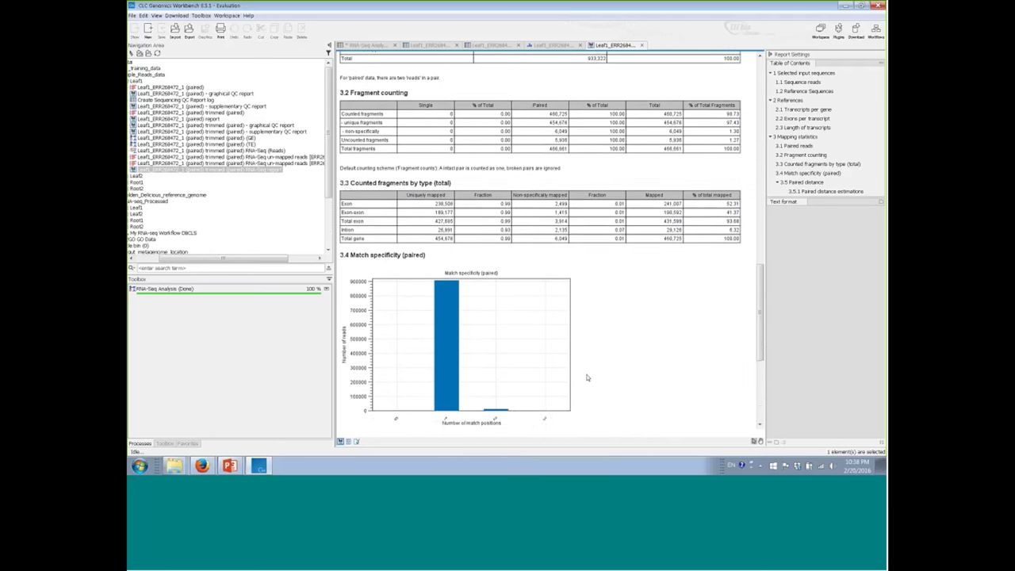
scroll(587, 377, up, 3)
scroll(493, 319, up, 10)
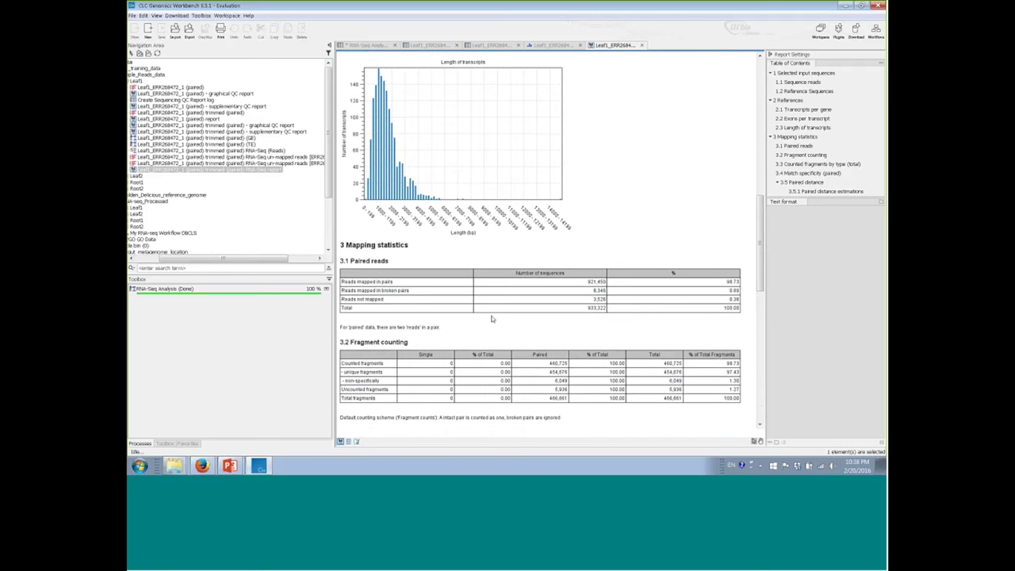
scroll(493, 319, up, 6)
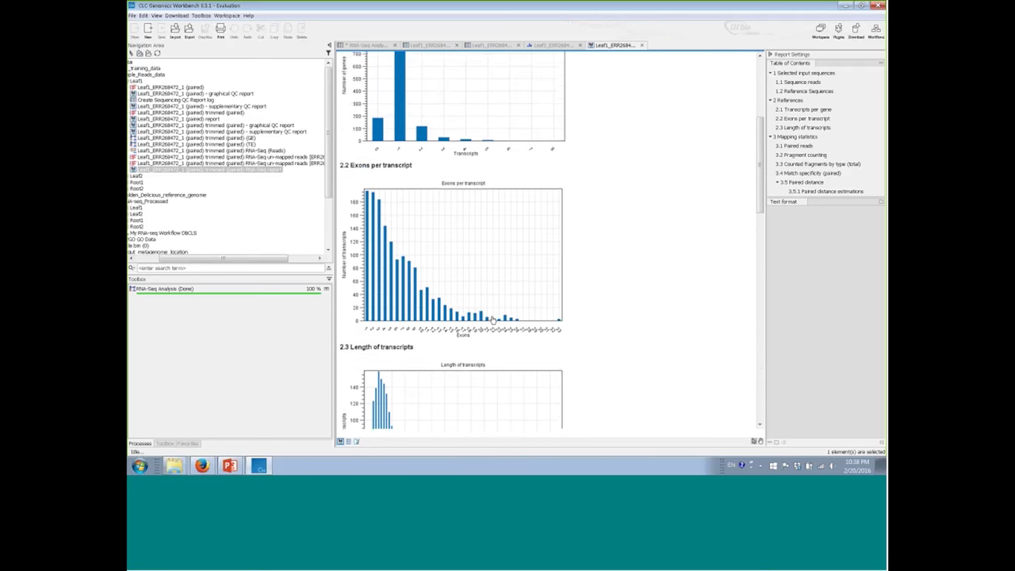
- Return to the Leaf1 reads track, widen its view, and inspect the reads at base level from 13,339,789 to 13,339,894
click(542, 45)
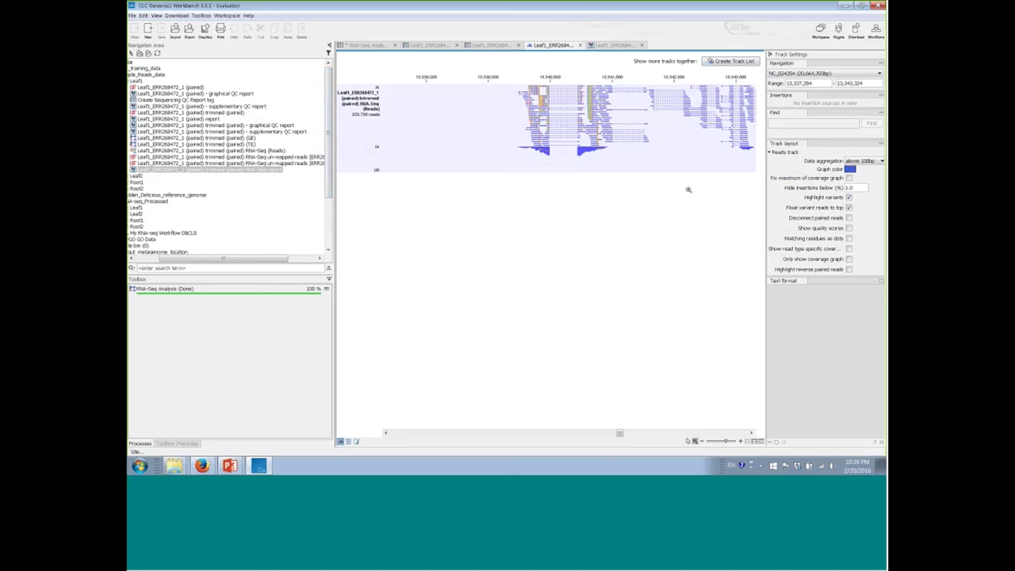
drag(333, 224, 288, 224)
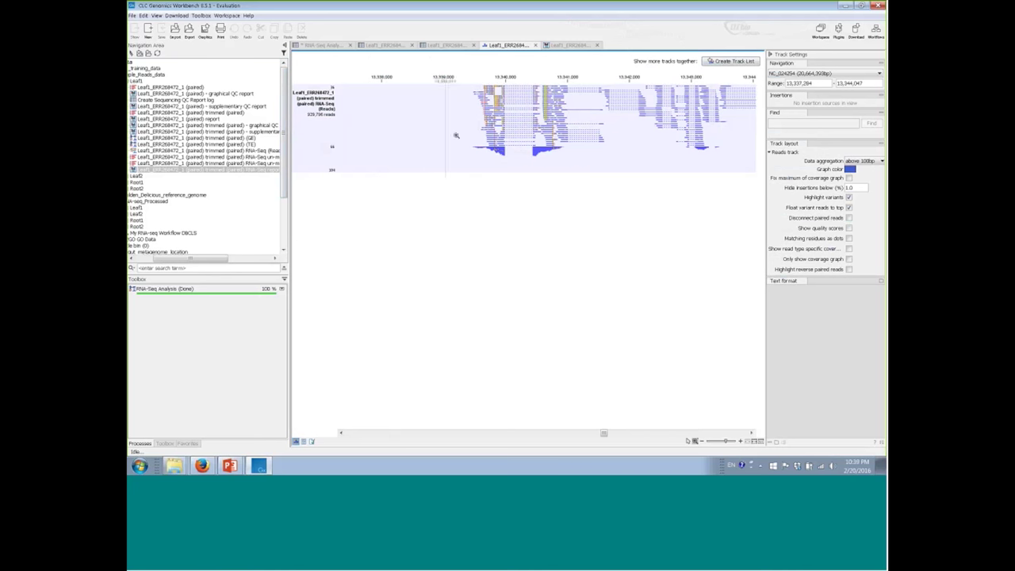
scroll(456, 135, up, 5)
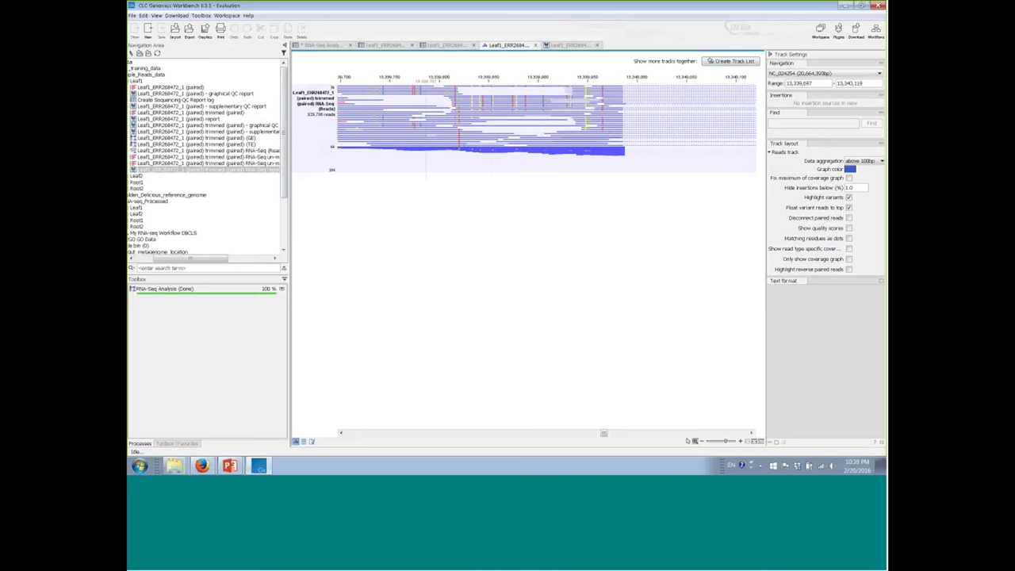
scroll(459, 120, up, 3)
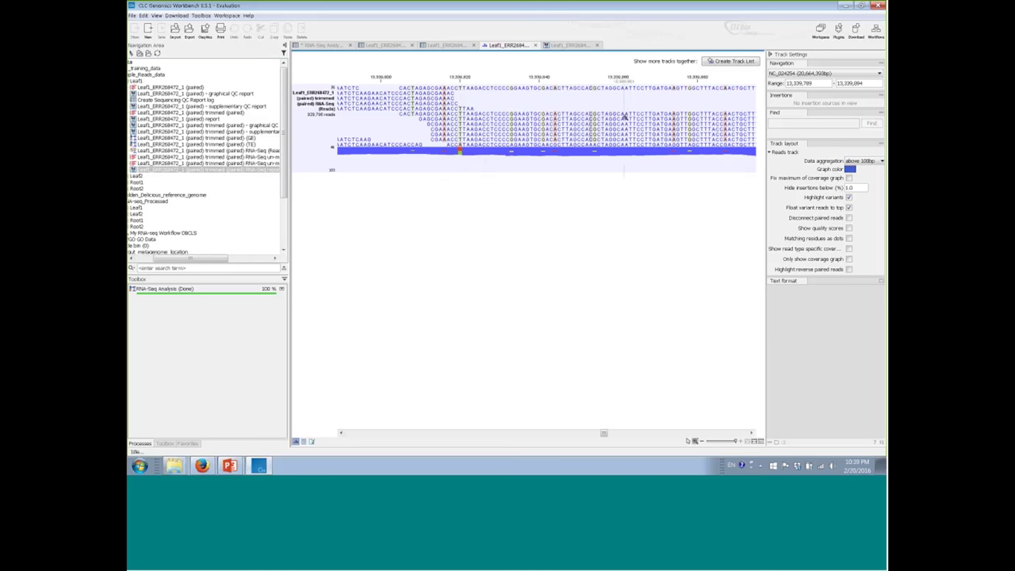
- Create a track list combining the Leaf1 reads track with the Chr16_NC24254 Genome, Gene and mRNA tracks
click(731, 62)
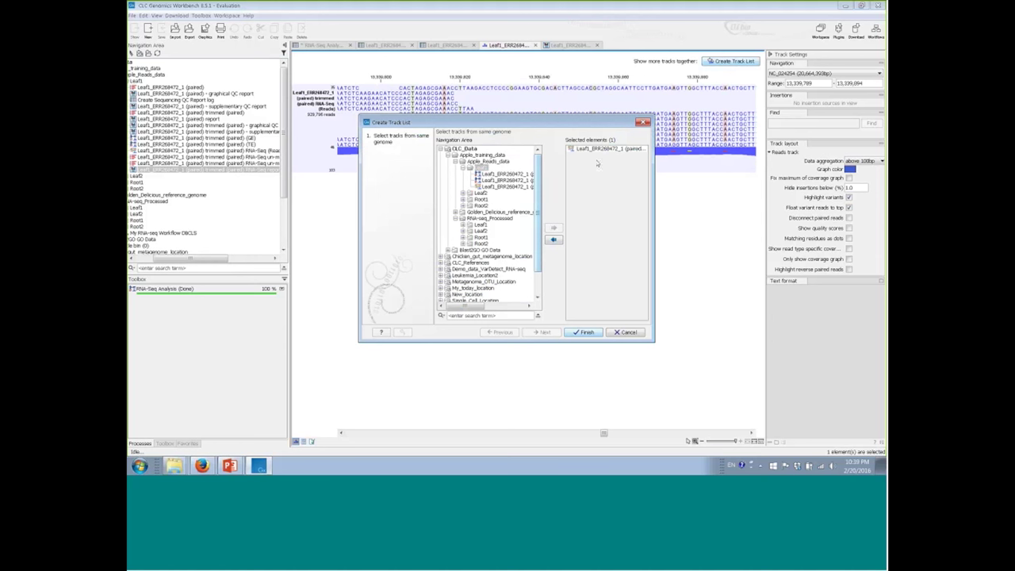
drag(654, 342, 709, 362)
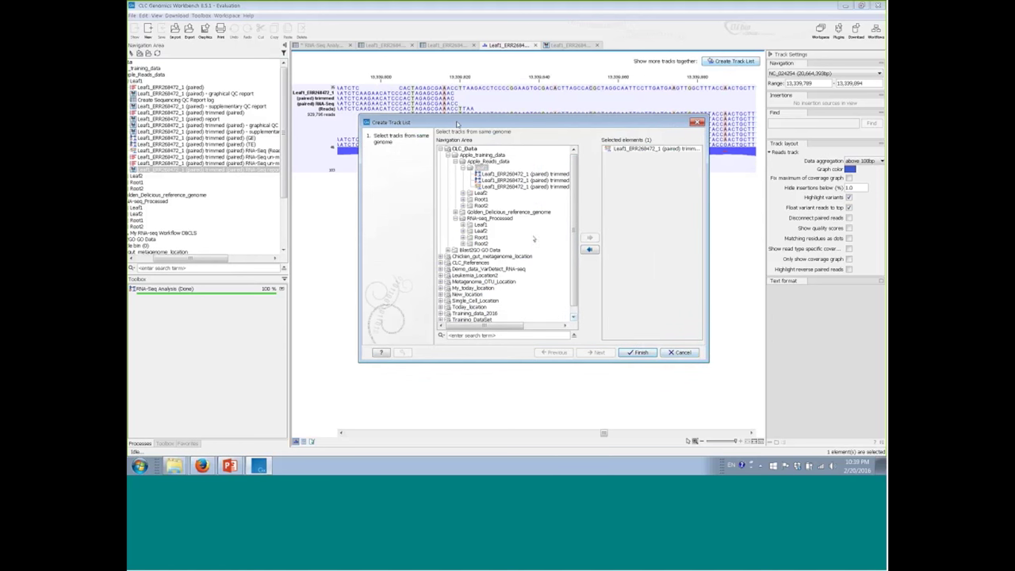
drag(454, 124, 429, 150)
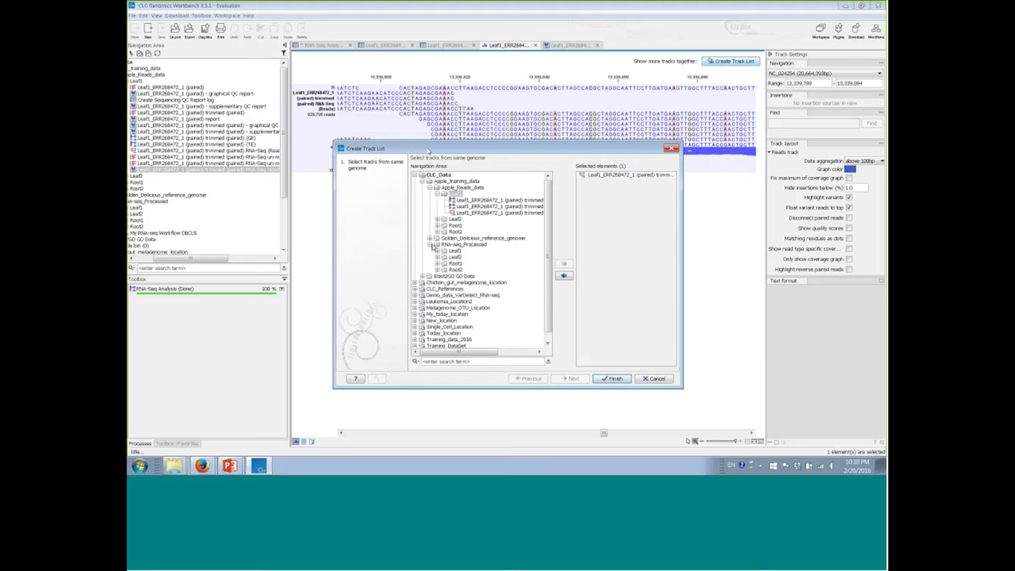
click(430, 238)
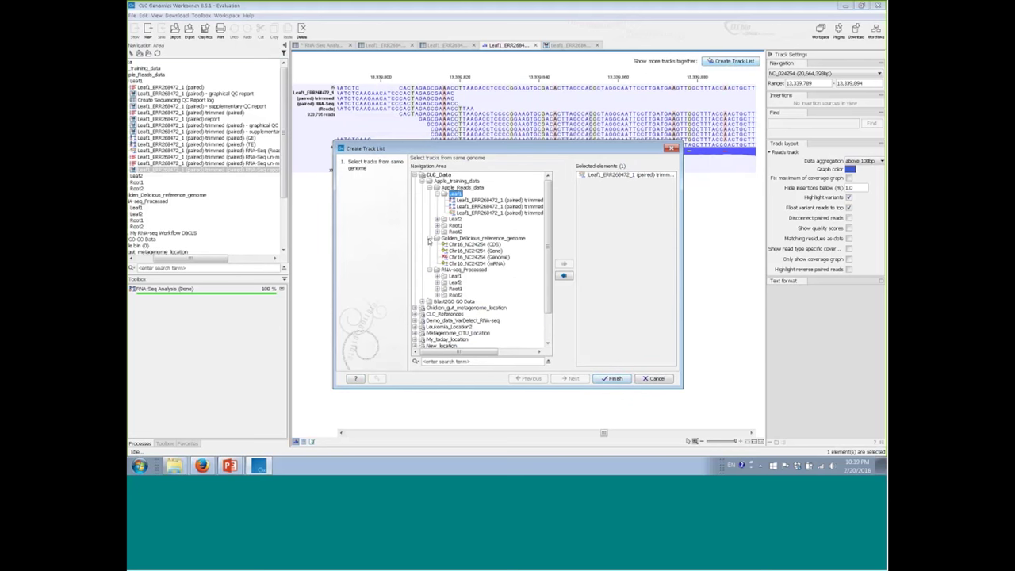
click(479, 257)
click(563, 264)
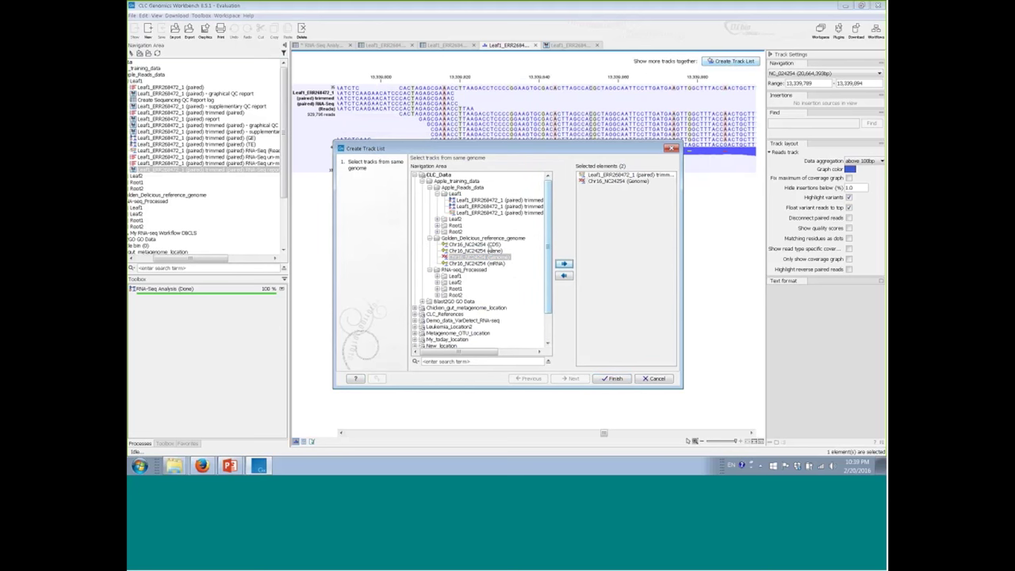
click(486, 251)
click(563, 264)
click(476, 264)
click(563, 264)
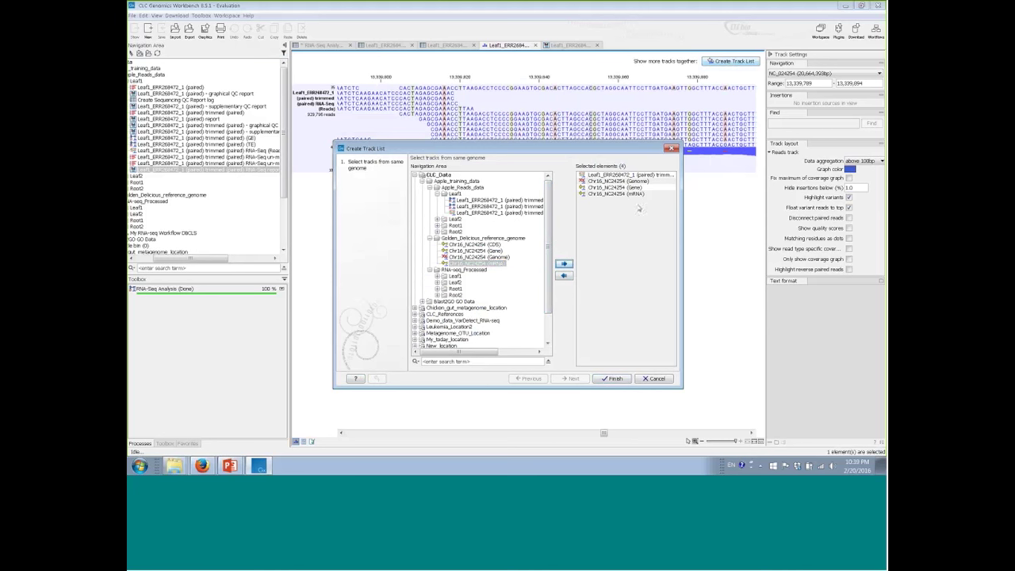
click(611, 380)
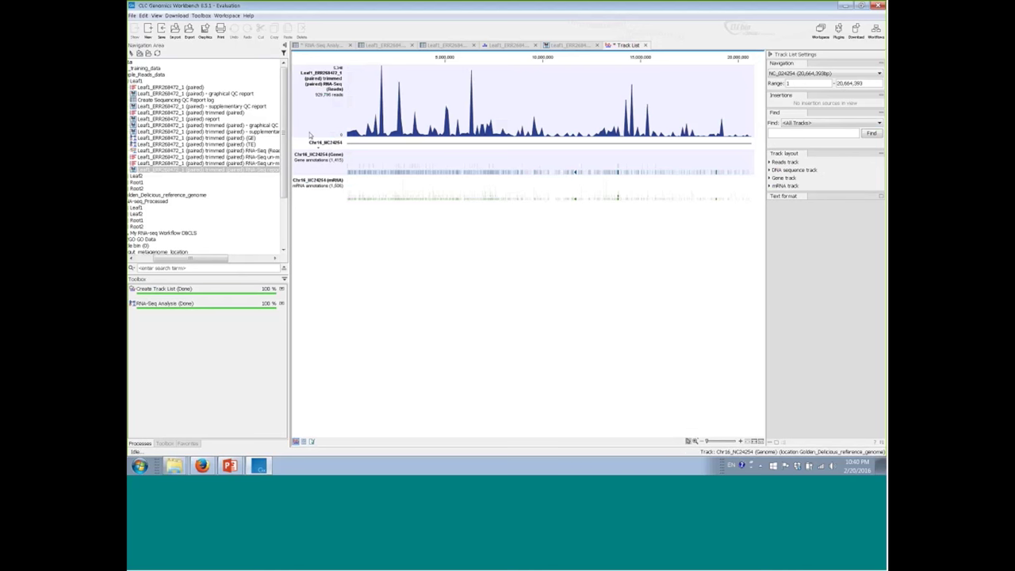
- Reorder the track list as genome, gene, mRNA and reads, and reduce the mRNA track's height
mouse_move(316, 148)
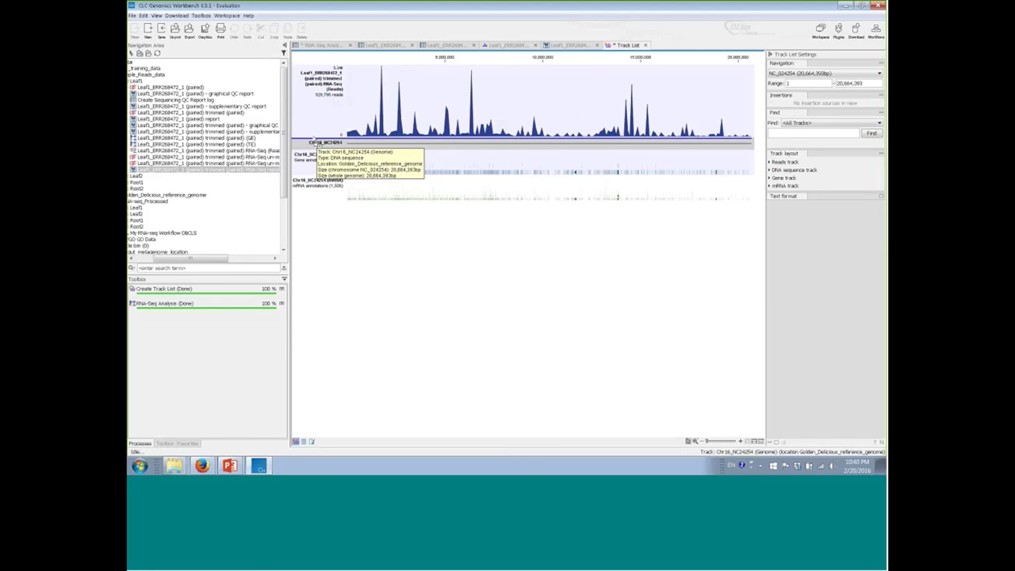
mouse_move(320, 82)
mouse_down()
mouse_move(330, 133)
mouse_move(328, 97)
mouse_up()
drag(321, 182, 340, 99)
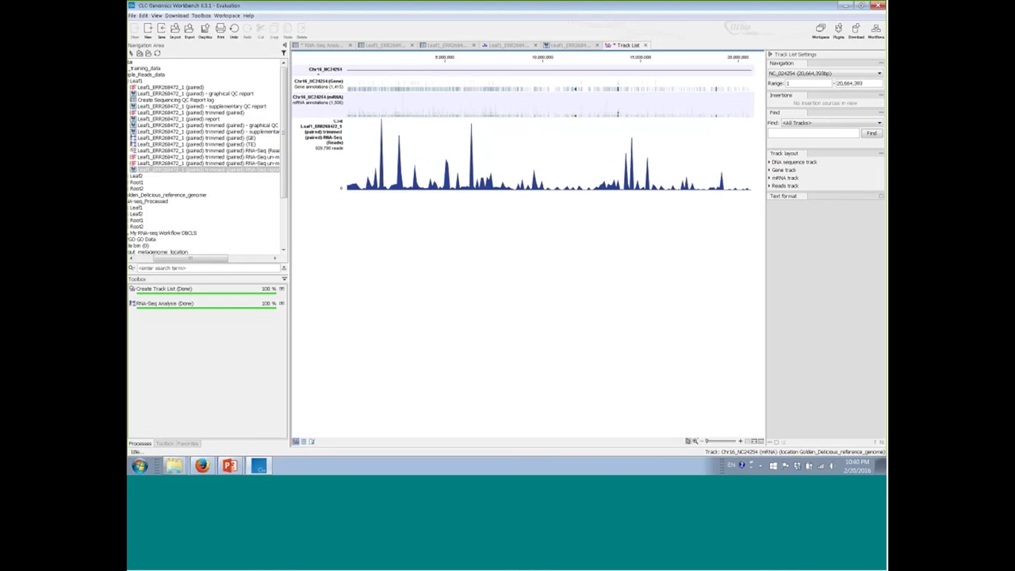
drag(315, 111, 315, 103)
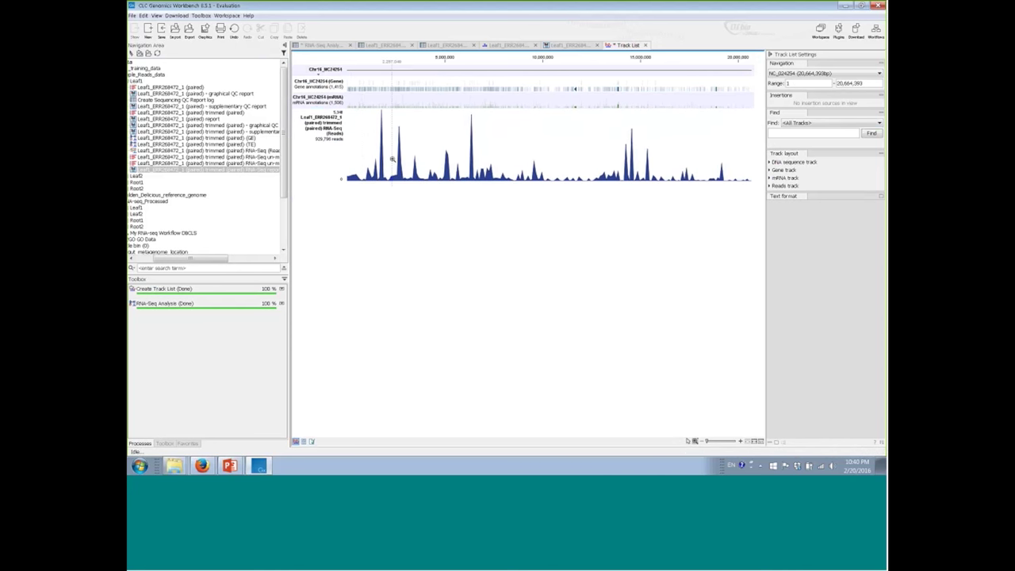
- Zoom in on the gene between about 5,641,000 and 5,644,000 and inspect the reads over its last exon
drag(446, 167, 469, 186)
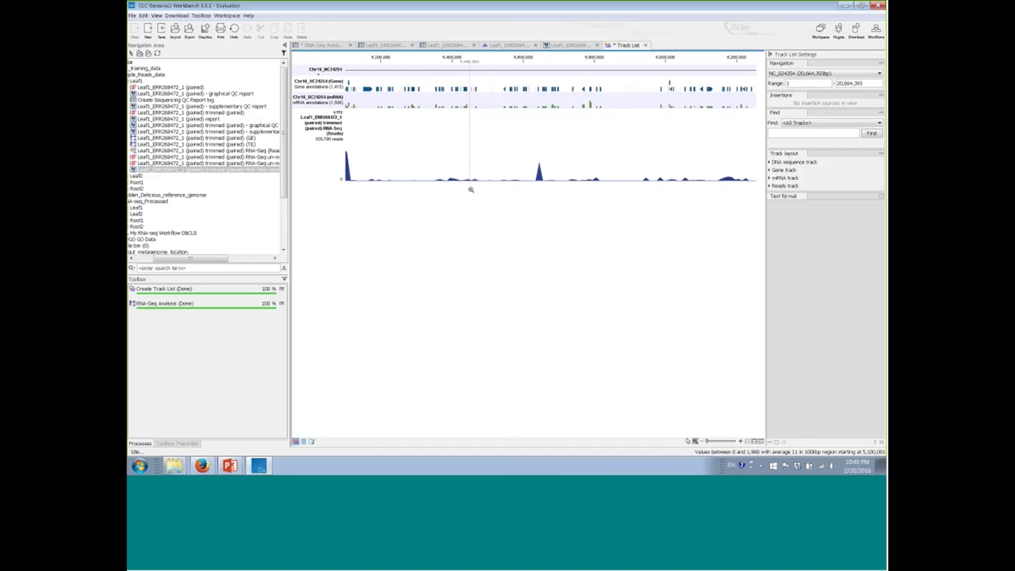
drag(538, 186, 548, 191)
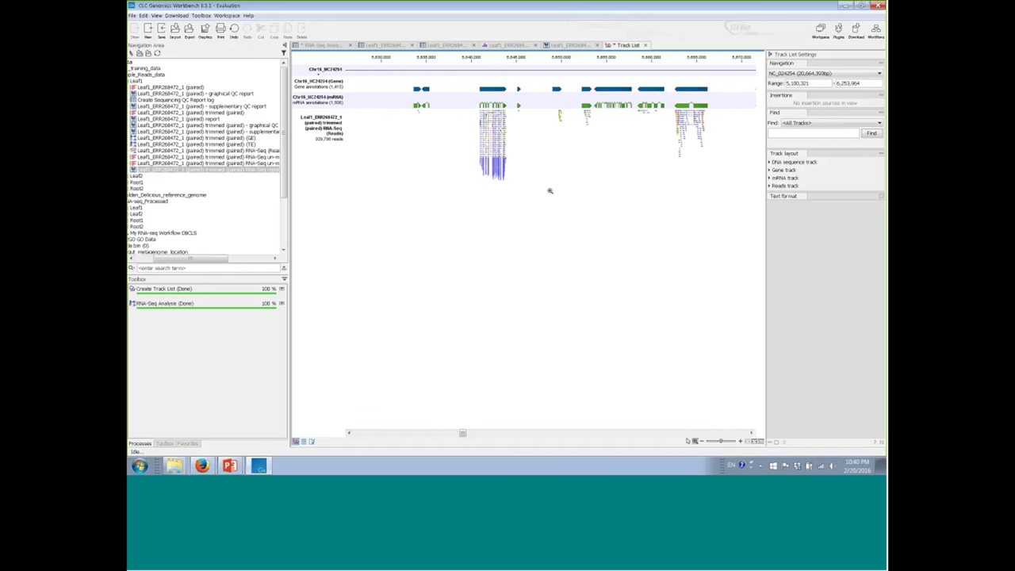
drag(468, 133, 529, 202)
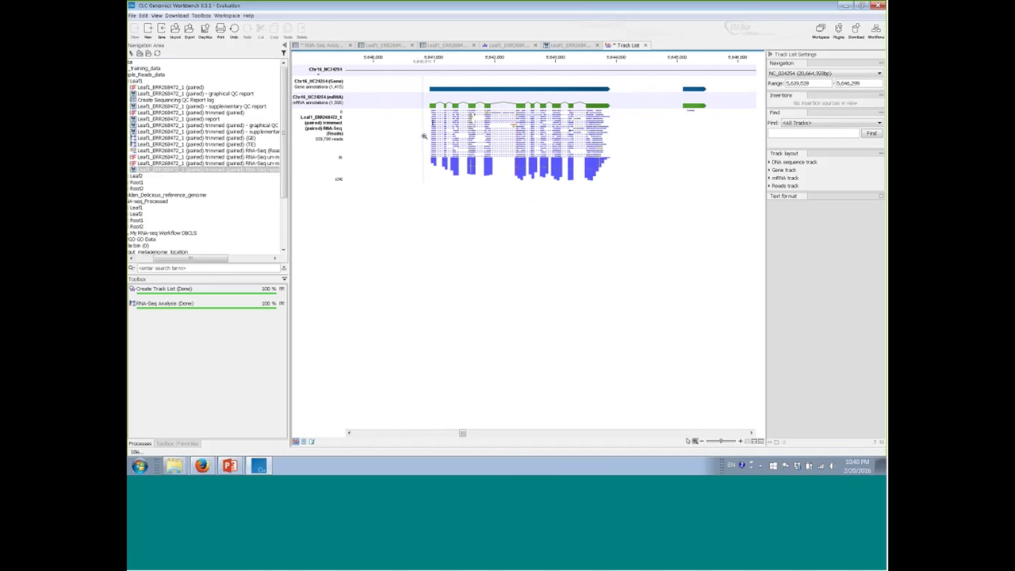
drag(593, 151, 606, 186)
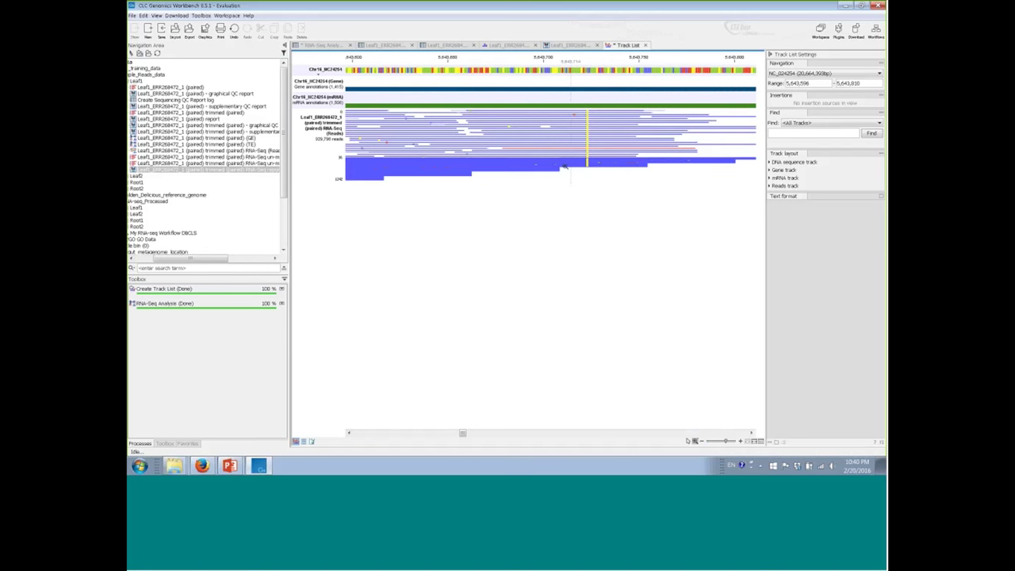
- Zoom back out to 5,640,637 to 5,647,514 to compare the whole gene's exons with the mapped reads
click(701, 441)
click(701, 441)
click(700, 441)
click(701, 441)
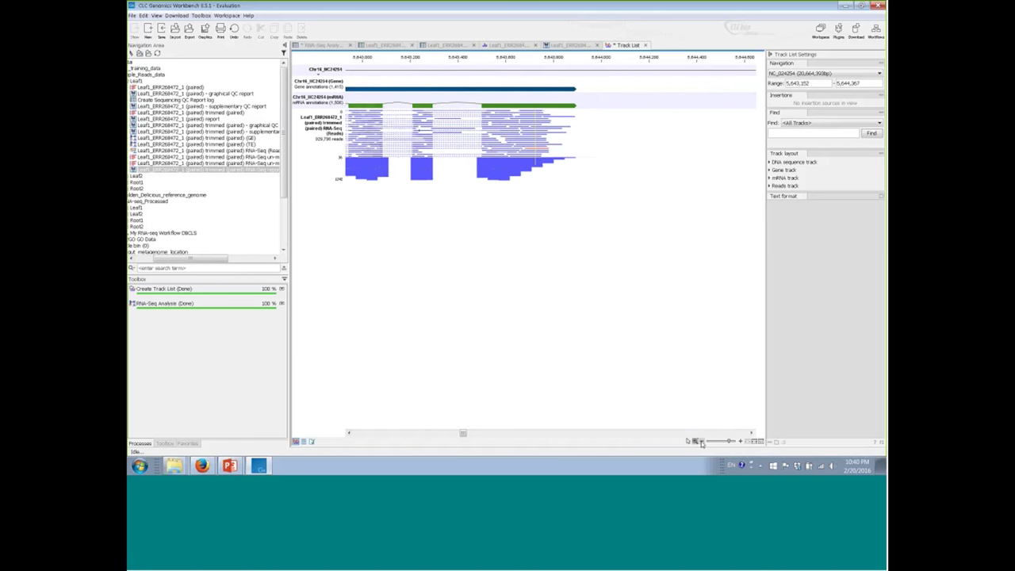
click(700, 441)
click(700, 441)
click(700, 441)
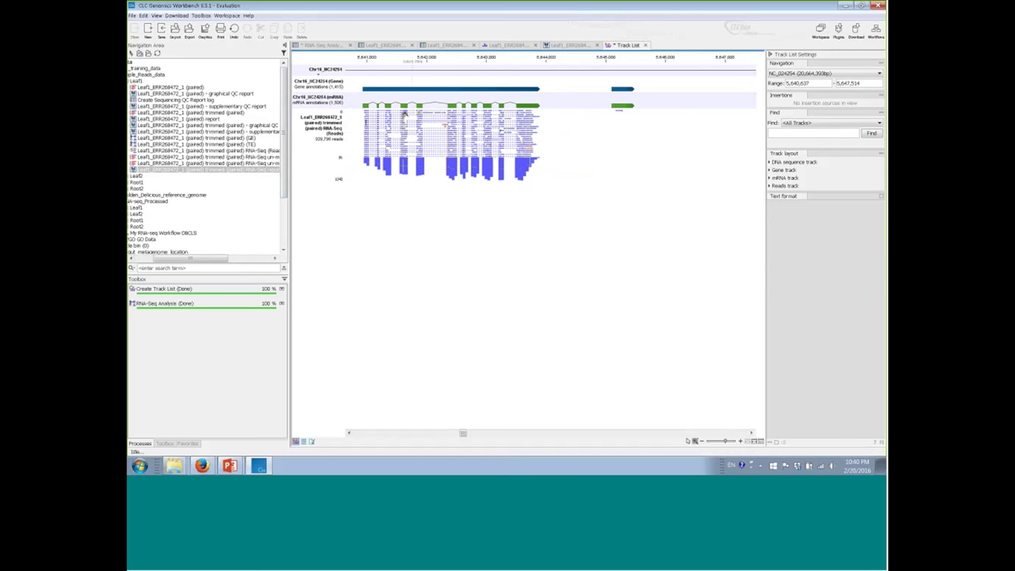
- Remove the mRNA track from the track list and add Chr16_NC24254 (mRNA) back from the Golden_Delicious_reference_genome folder
right_click(324, 103)
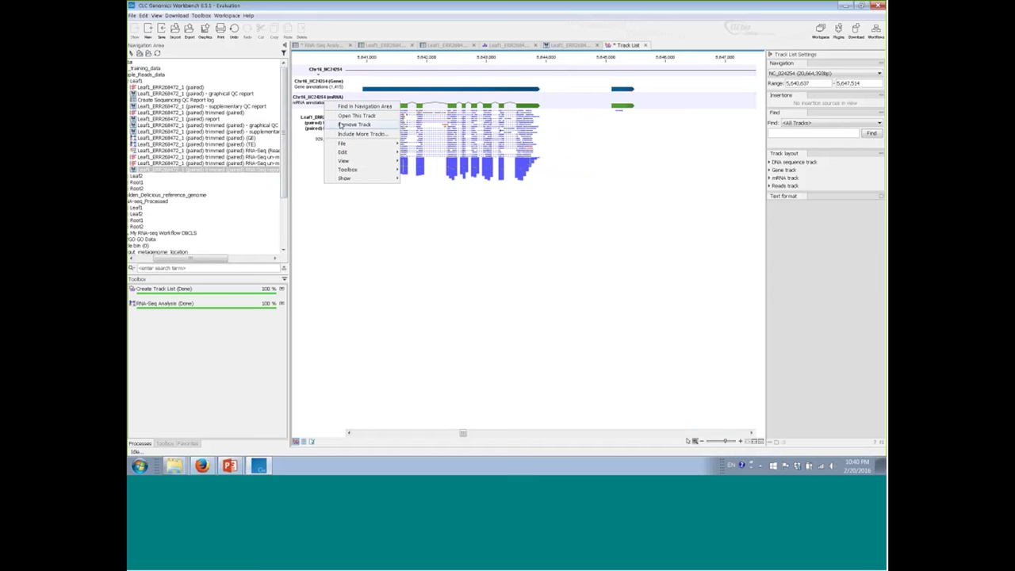
click(354, 124)
drag(227, 260, 207, 259)
click(146, 195)
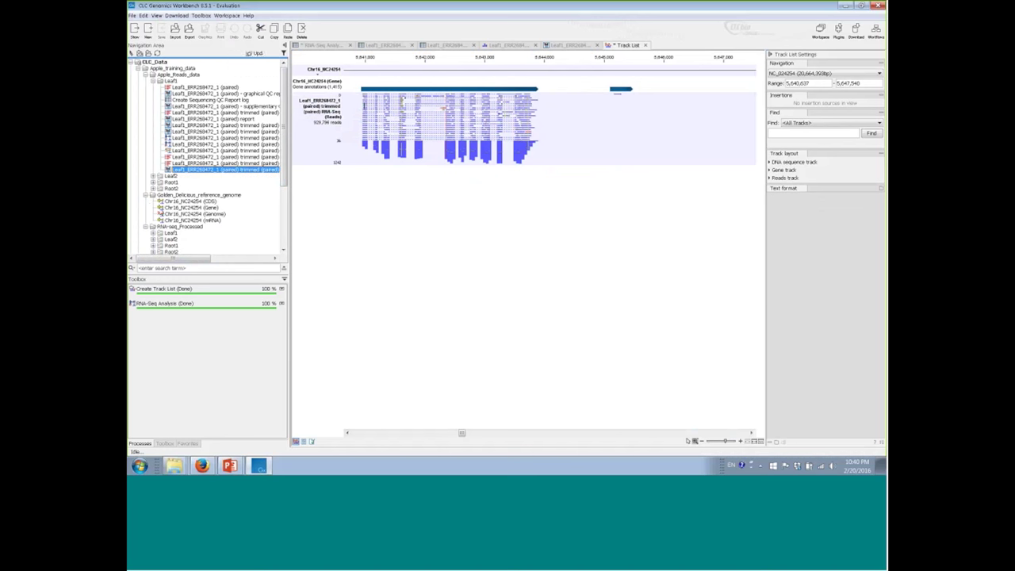
click(178, 220)
drag(176, 222, 347, 92)
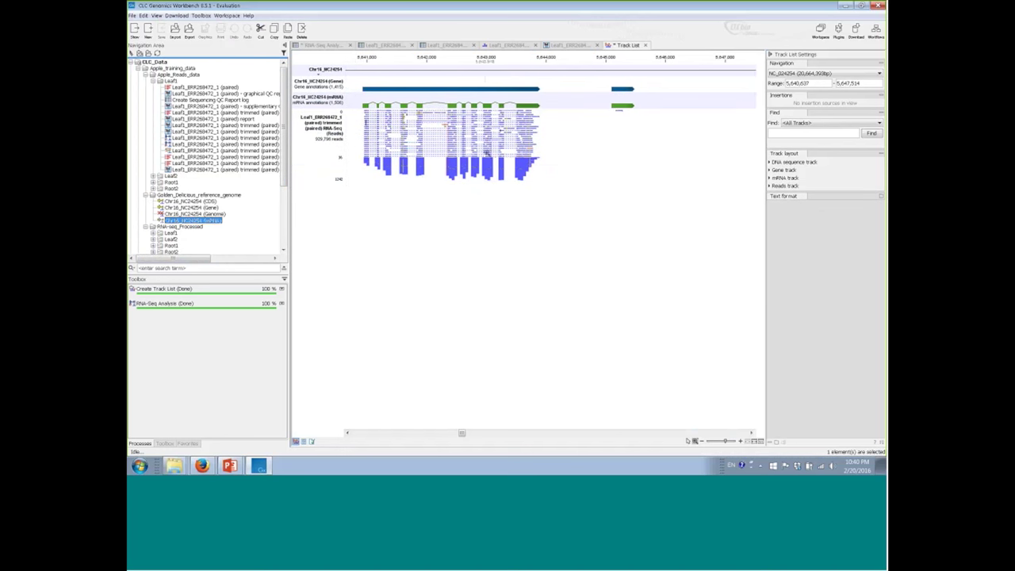
- Switch to the PowerPoint slide show and go through the RNA-seq result slides up to the mapping track slide
click(203, 467)
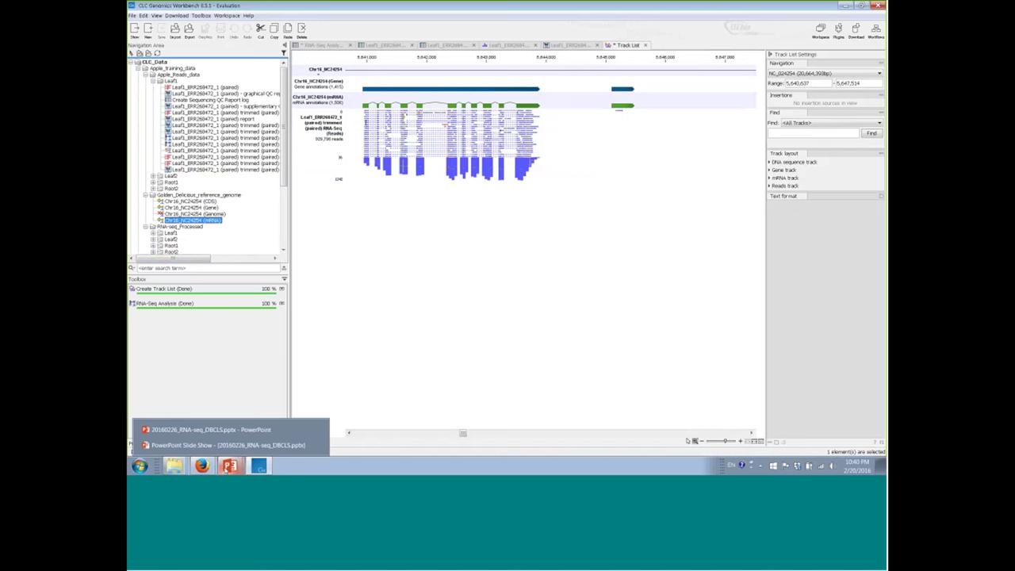
click(230, 467)
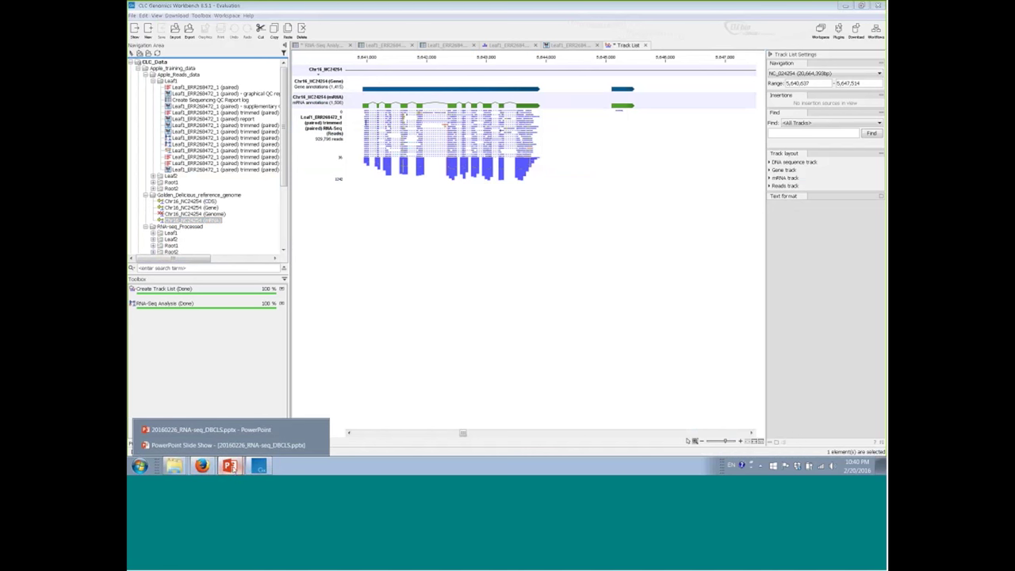
click(205, 446)
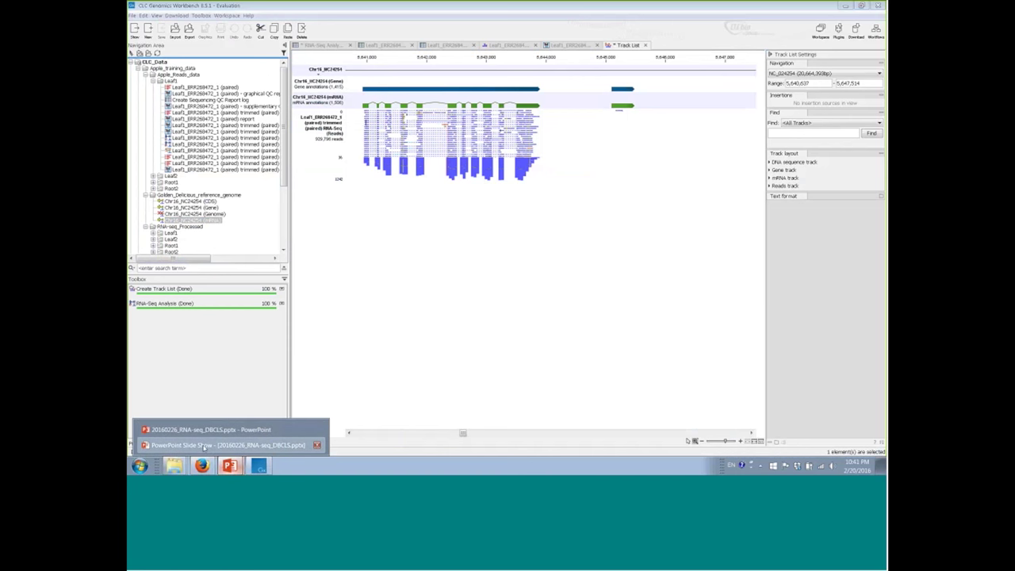
click(392, 394)
click(392, 395)
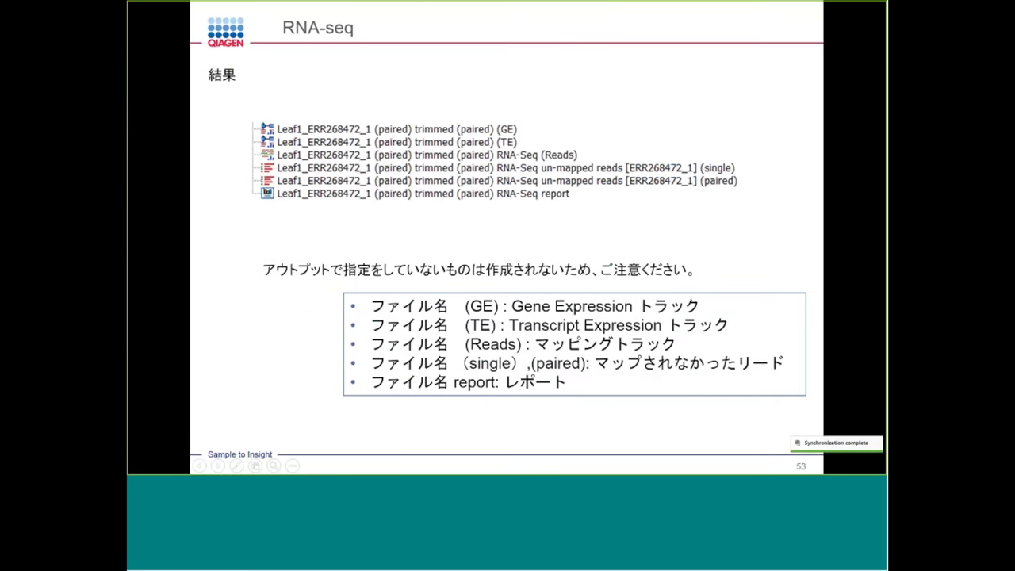
click(302, 301)
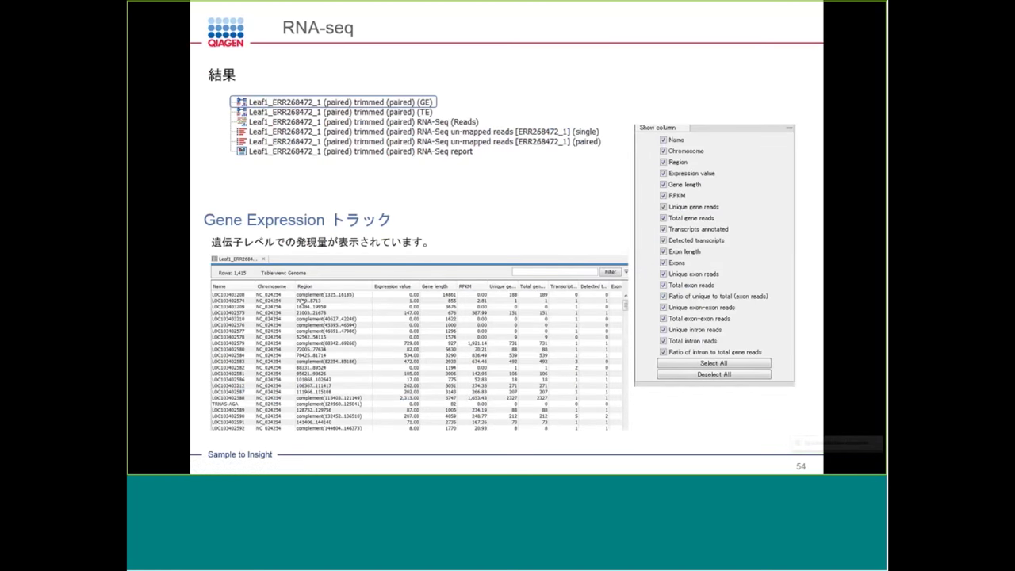
click(302, 301)
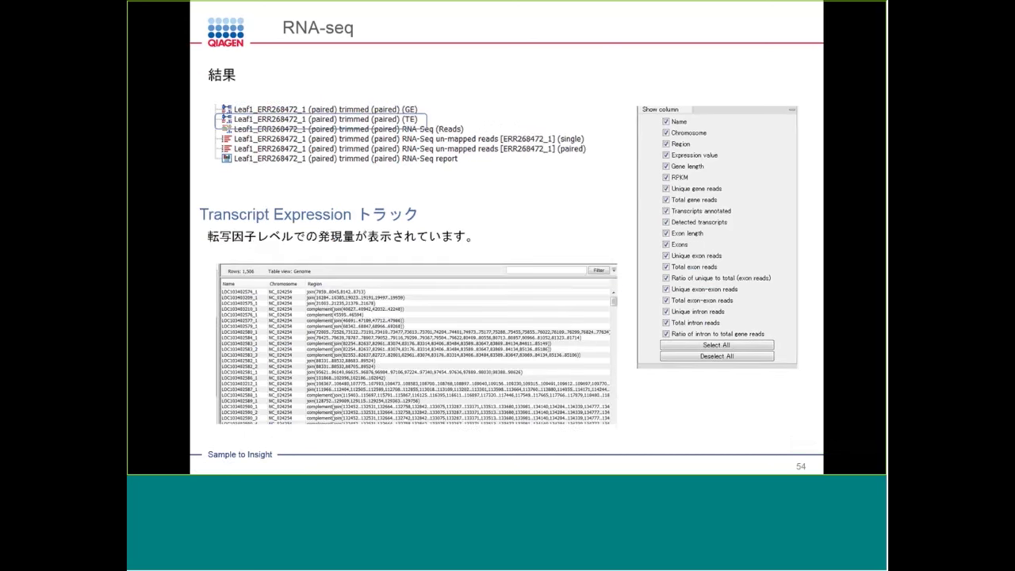
key(Right)
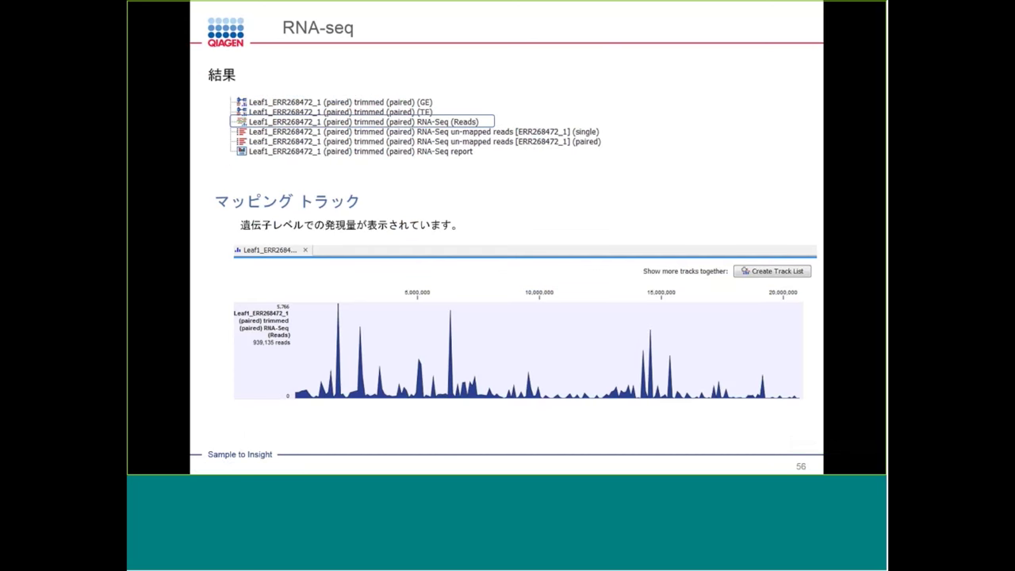
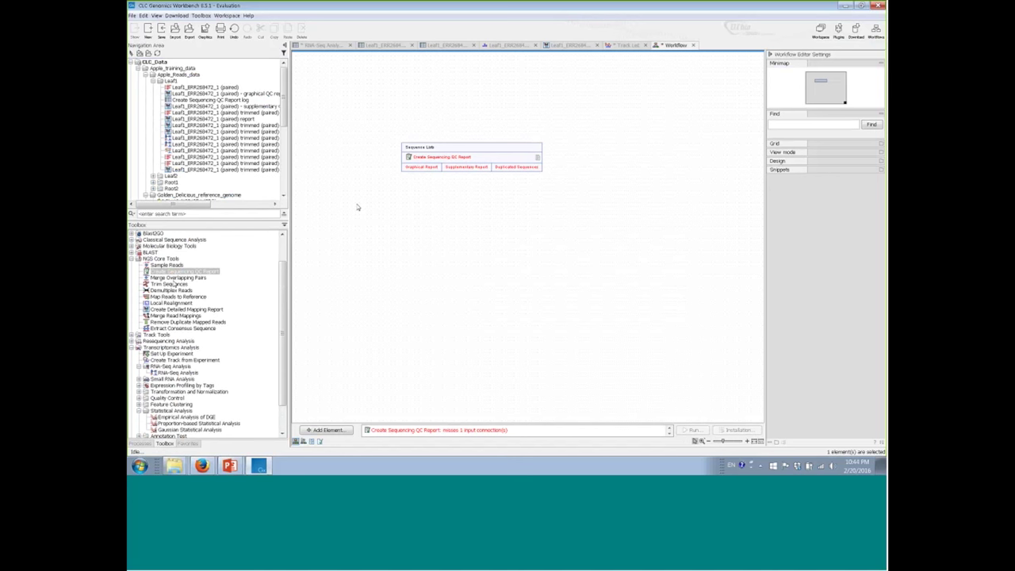
- Add the Trim Sequences tool from NGS Core Tools to the workflow
double_click(171, 284)
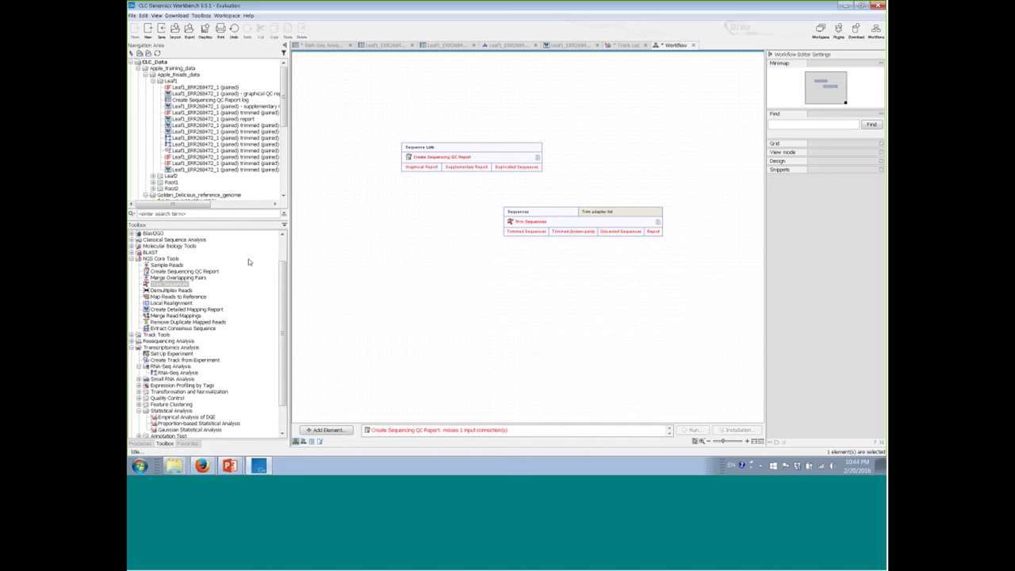
- Add a second Create Sequencing QC Report and an RNA-Seq Analysis tool to the workflow and place them below Trim Sequences
drag(181, 273, 468, 258)
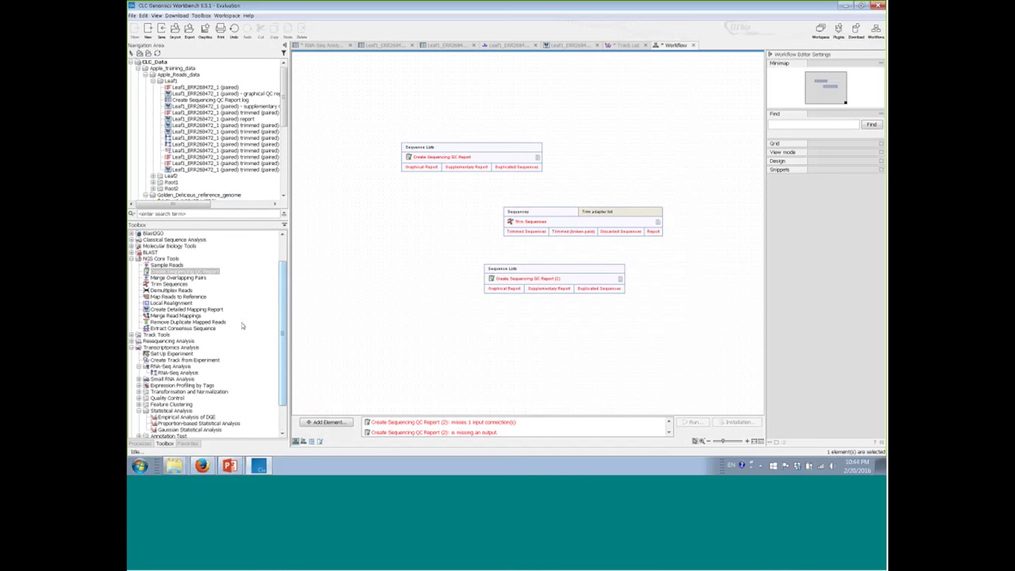
scroll(163, 364, down, 2)
click(162, 340)
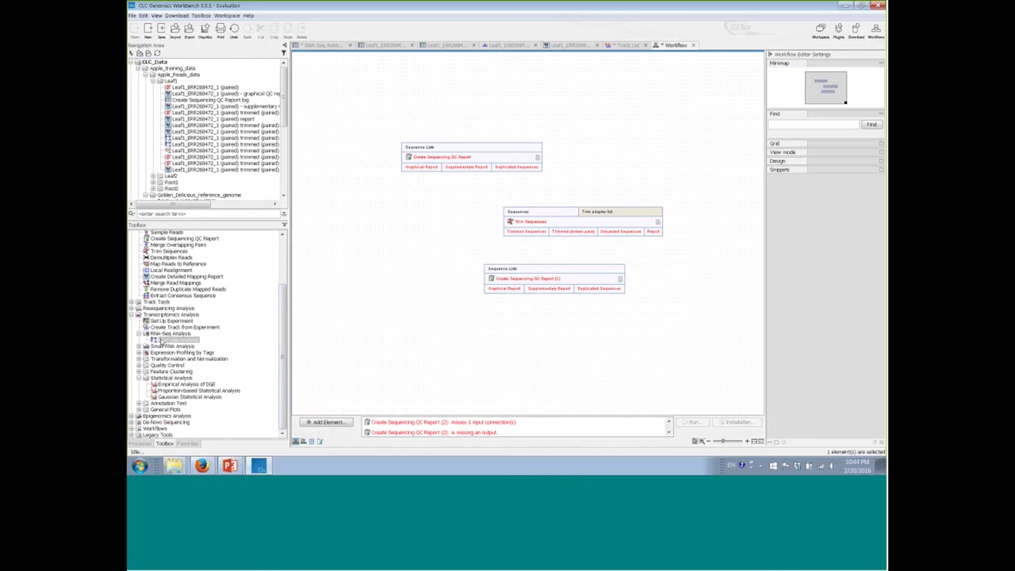
drag(161, 341, 542, 337)
drag(527, 277, 424, 274)
drag(553, 360, 488, 327)
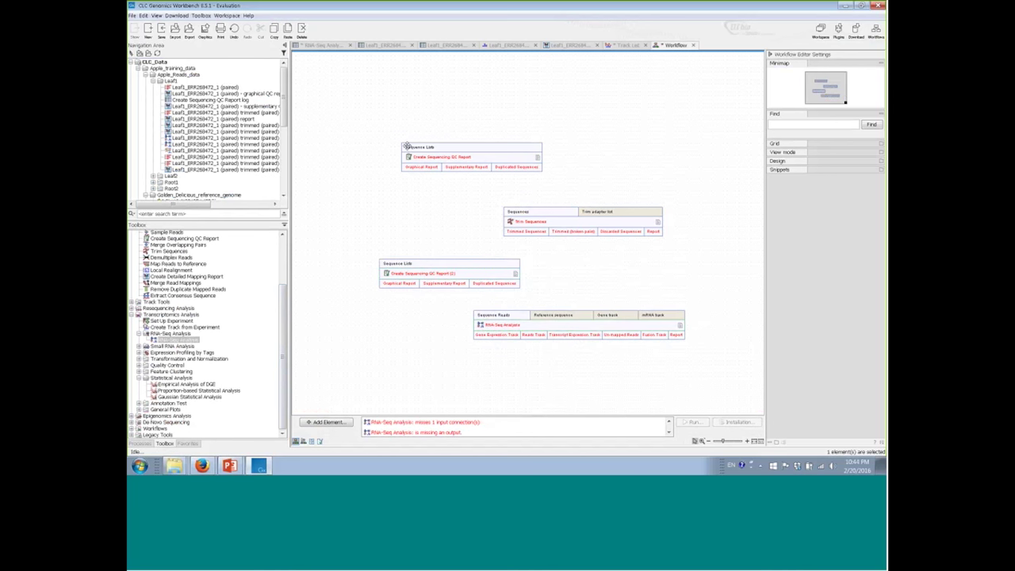
- Connect the Sequence Lists input of the first Create Sequencing QC Report to a workflow input
right_click(454, 146)
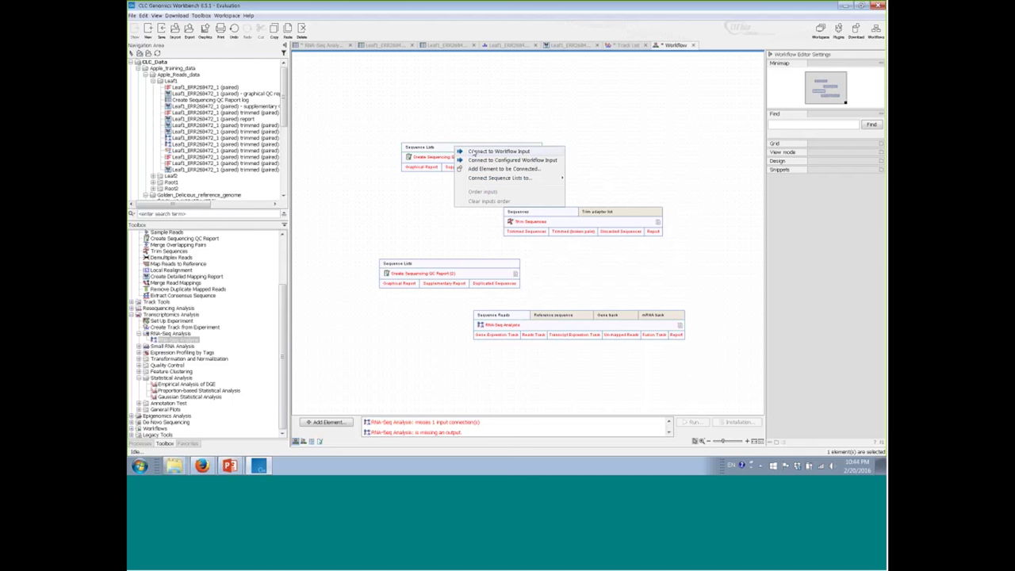
click(473, 152)
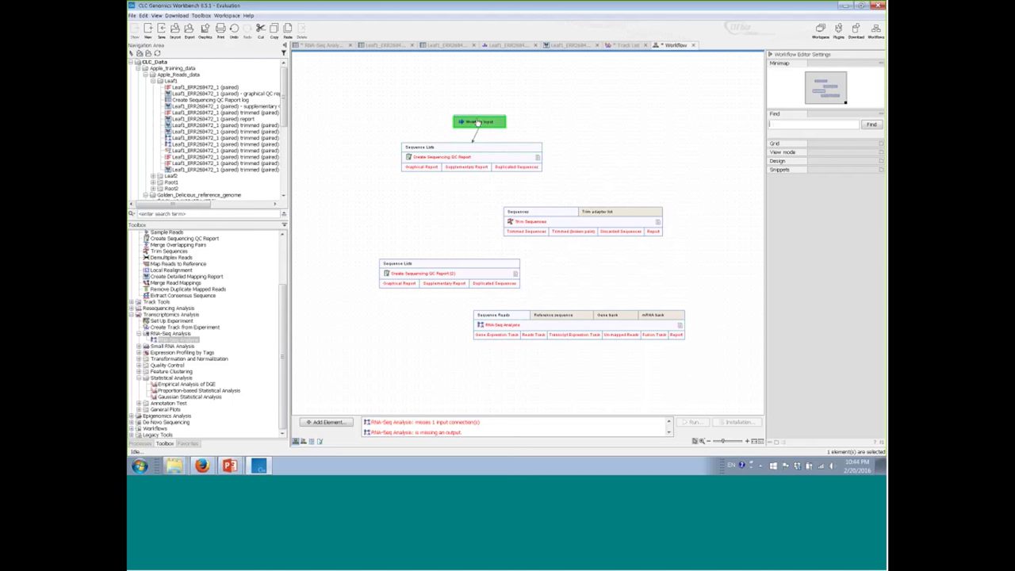
click(481, 123)
- Use the first QC report's Graphical Report and Supplementary Report as workflow outputs and separate the two output boxes below it
right_click(418, 168)
click(425, 175)
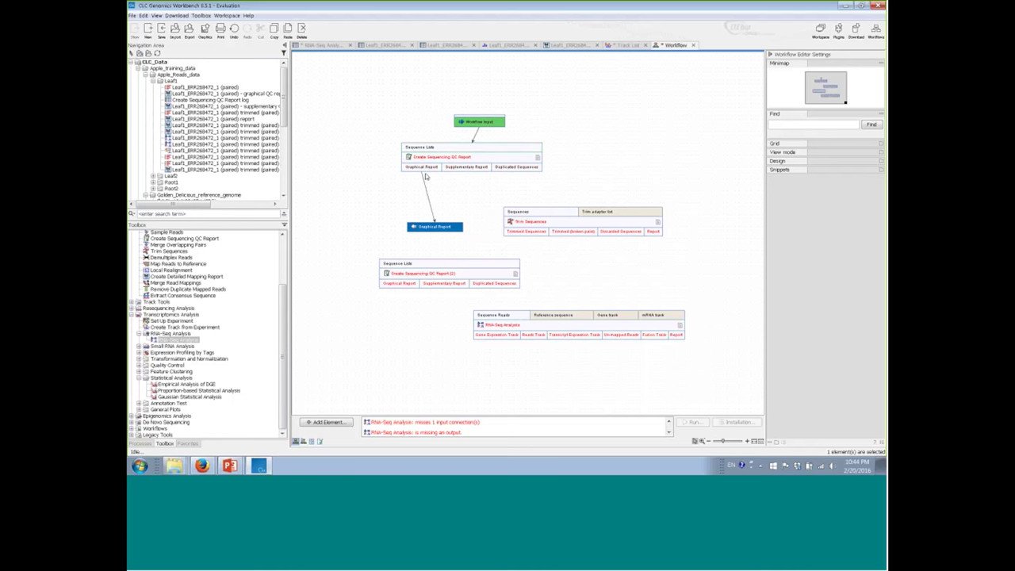
right_click(464, 169)
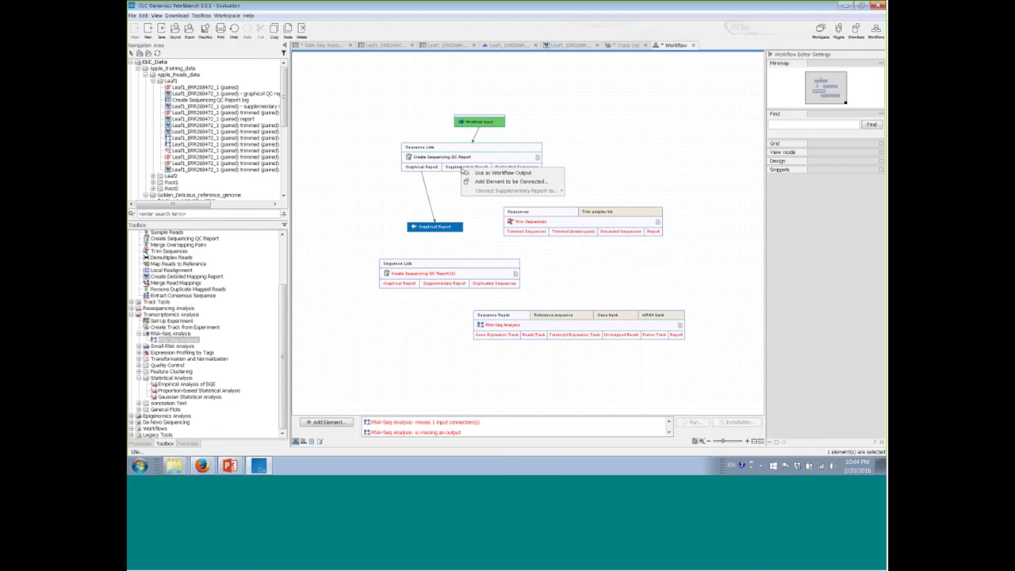
click(476, 172)
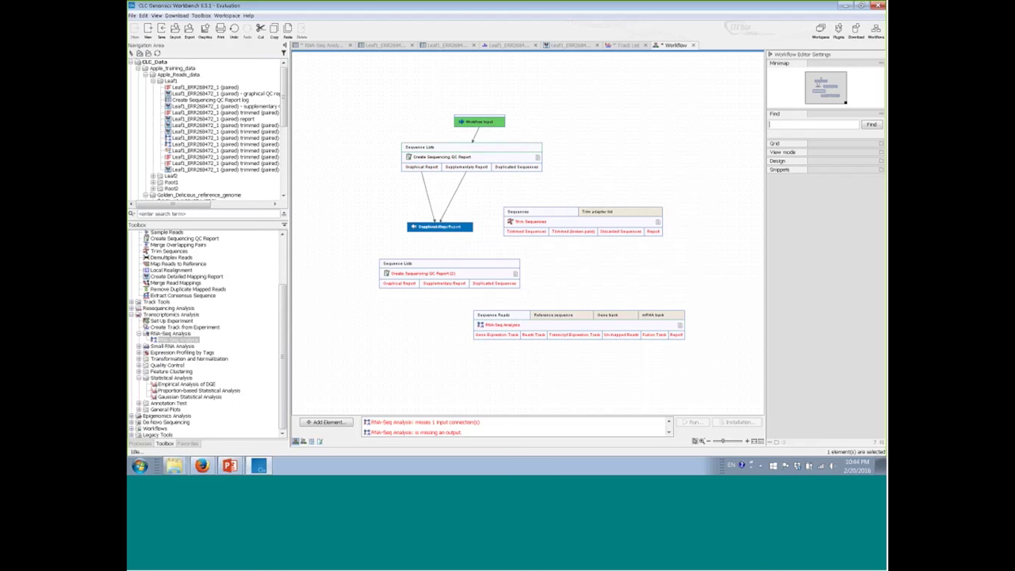
drag(454, 225, 462, 189)
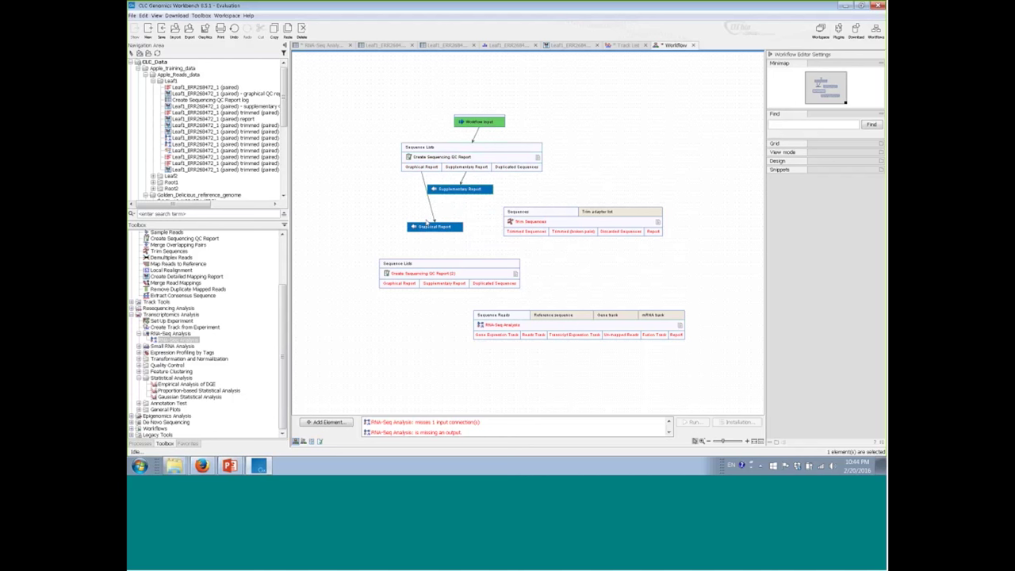
drag(402, 204, 372, 196)
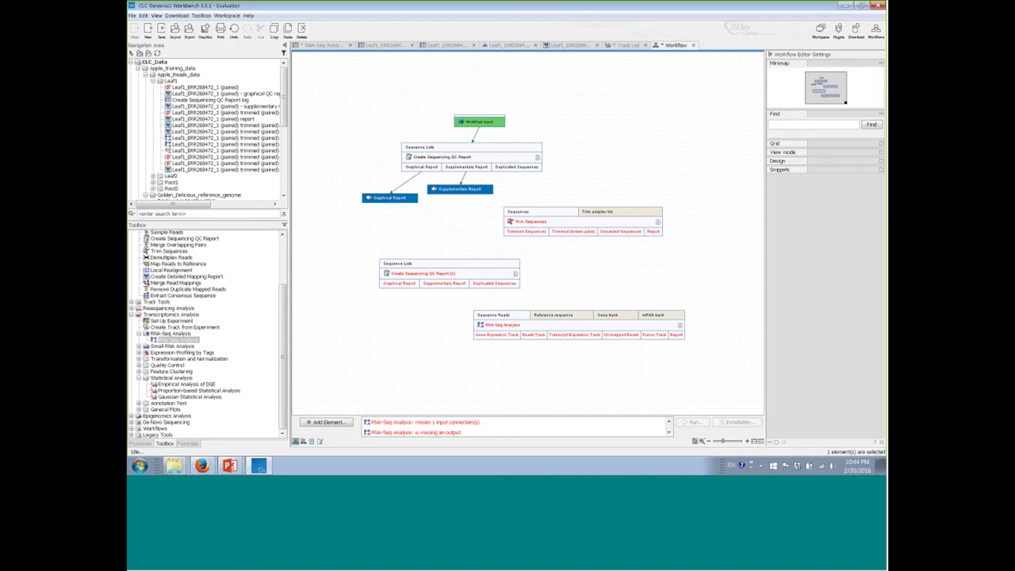
- Link the workflow input to Trim Sequences and its Trimmed Sequences output to the second Create Sequencing QC Report
click(476, 123)
drag(477, 124, 519, 212)
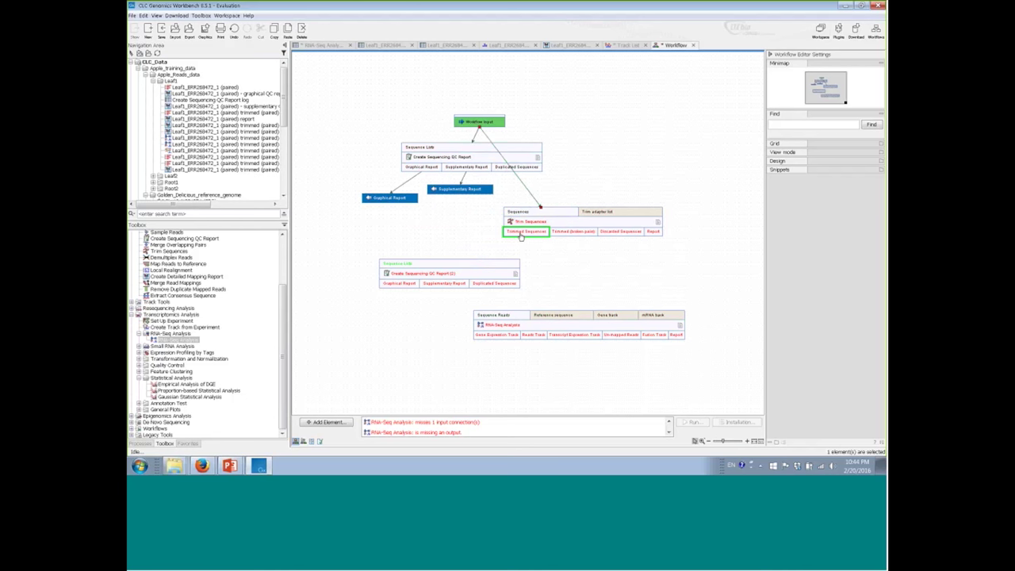
right_click(521, 236)
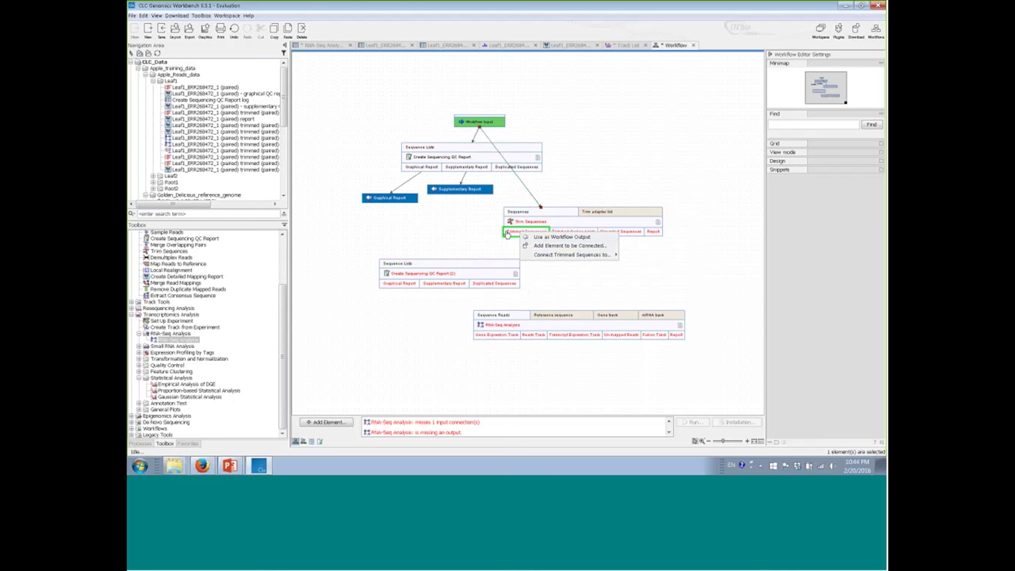
click(508, 233)
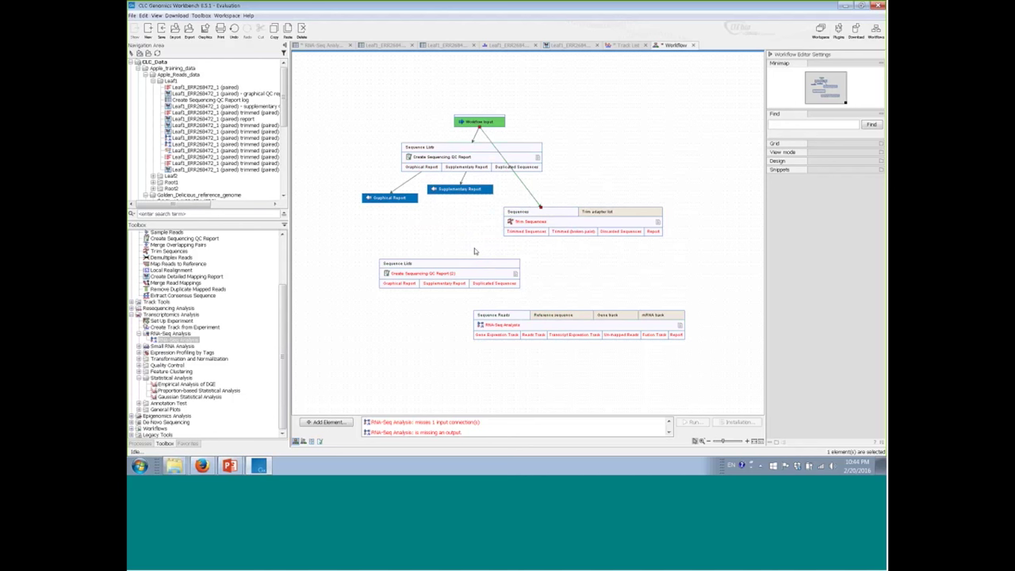
drag(519, 235, 442, 268)
- Use the second QC report's Graphical Report and Supplementary Report as workflow outputs and move the output boxes apart
right_click(390, 286)
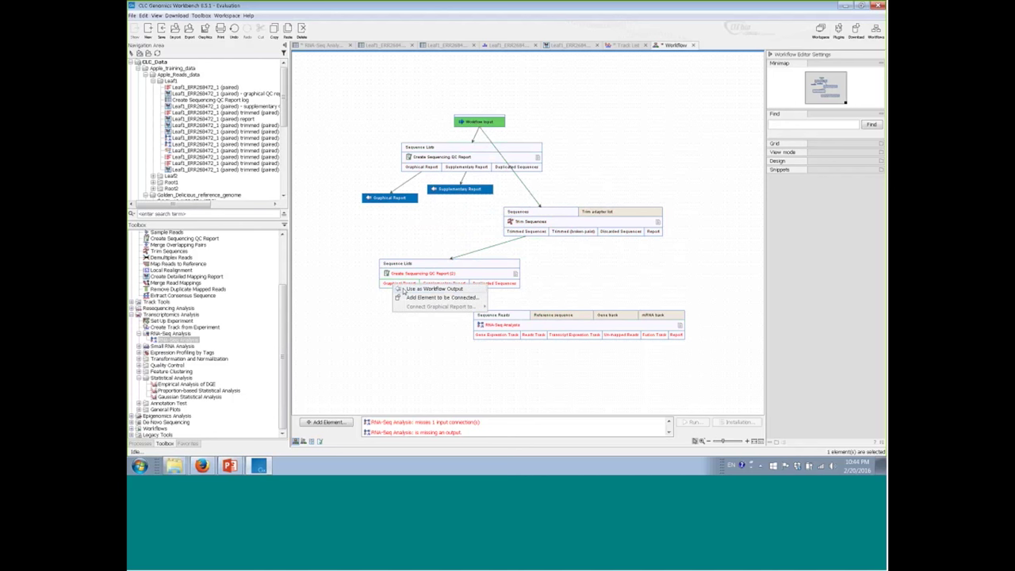
click(403, 292)
right_click(438, 286)
click(476, 297)
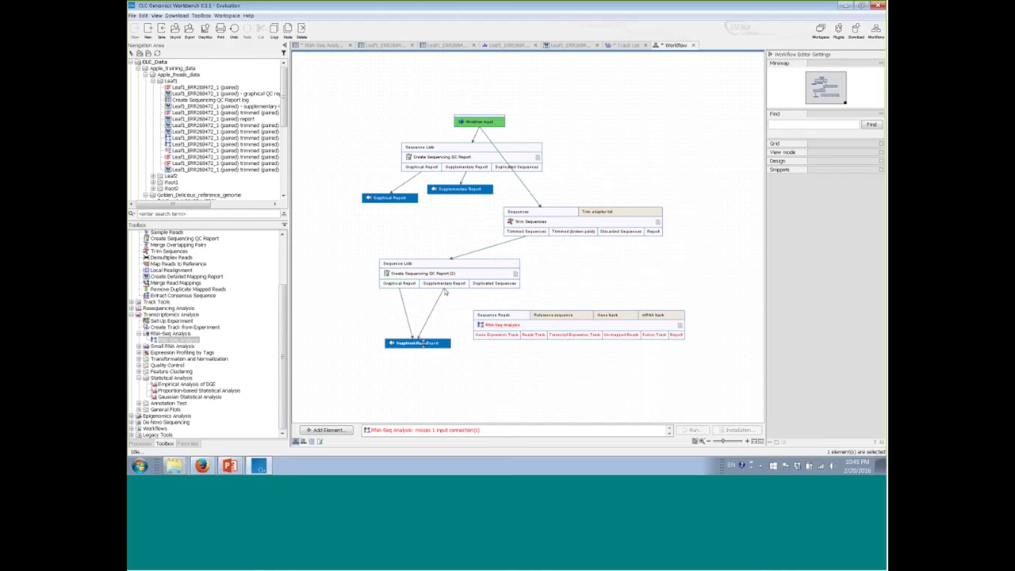
click(438, 306)
drag(413, 345, 369, 323)
- Feed Trimmed Sequences into RNA-Seq Analysis and use its Gene Expression Track, Reads Track, Transcript Expression Track and Report as workflow outputs
drag(531, 239, 508, 316)
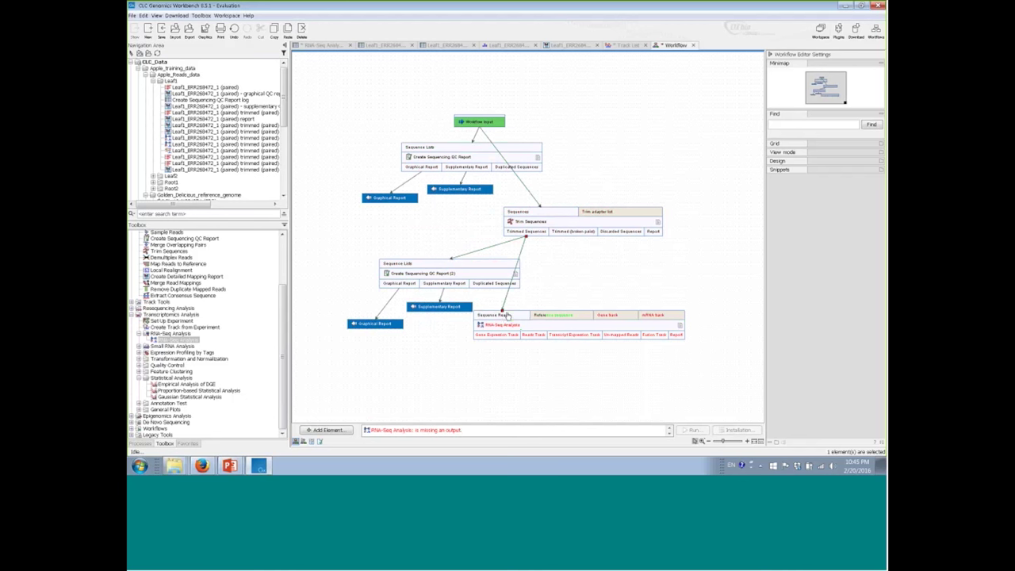
right_click(488, 339)
click(511, 342)
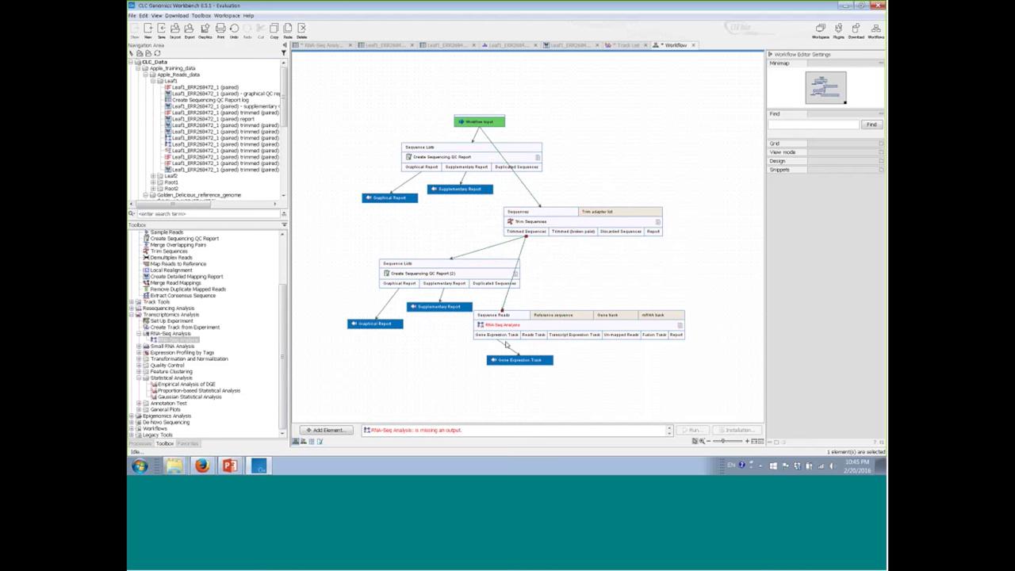
right_click(531, 336)
click(555, 342)
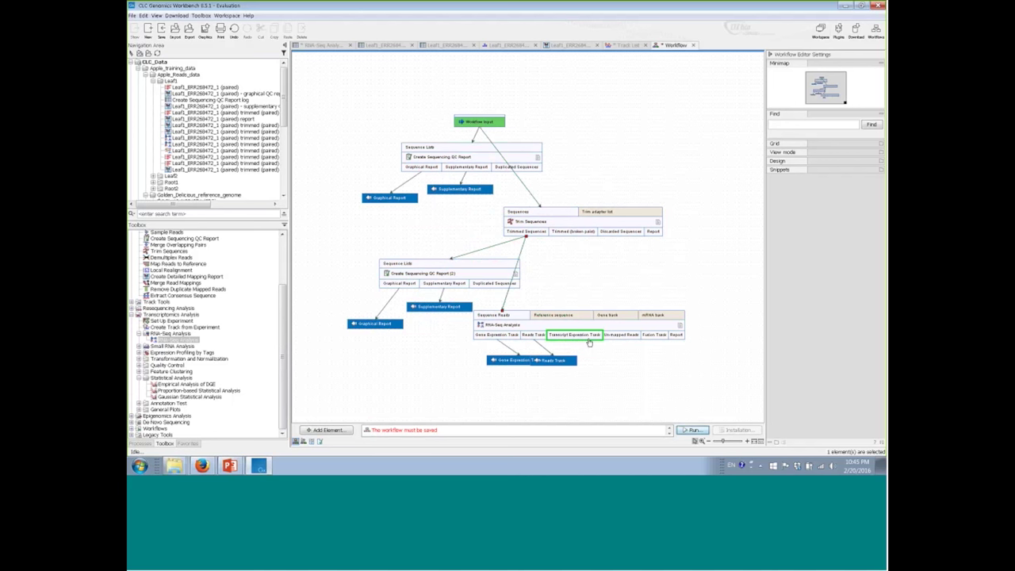
right_click(592, 337)
click(611, 345)
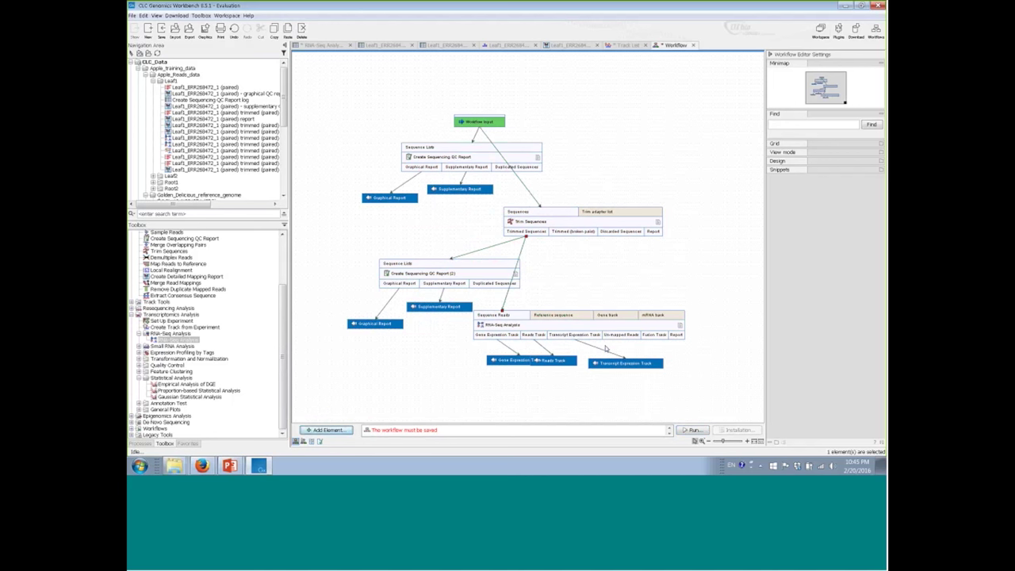
right_click(675, 335)
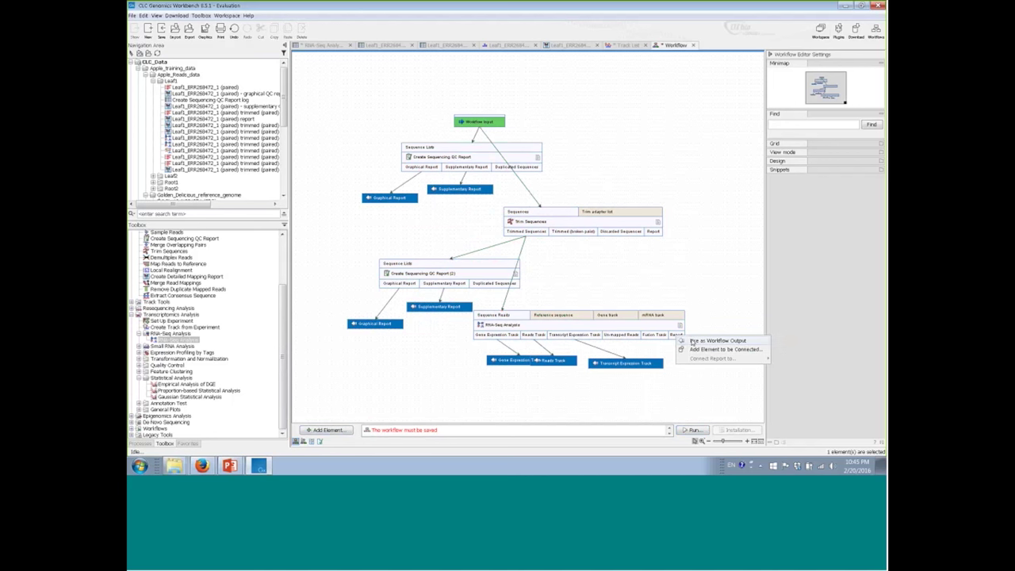
click(698, 341)
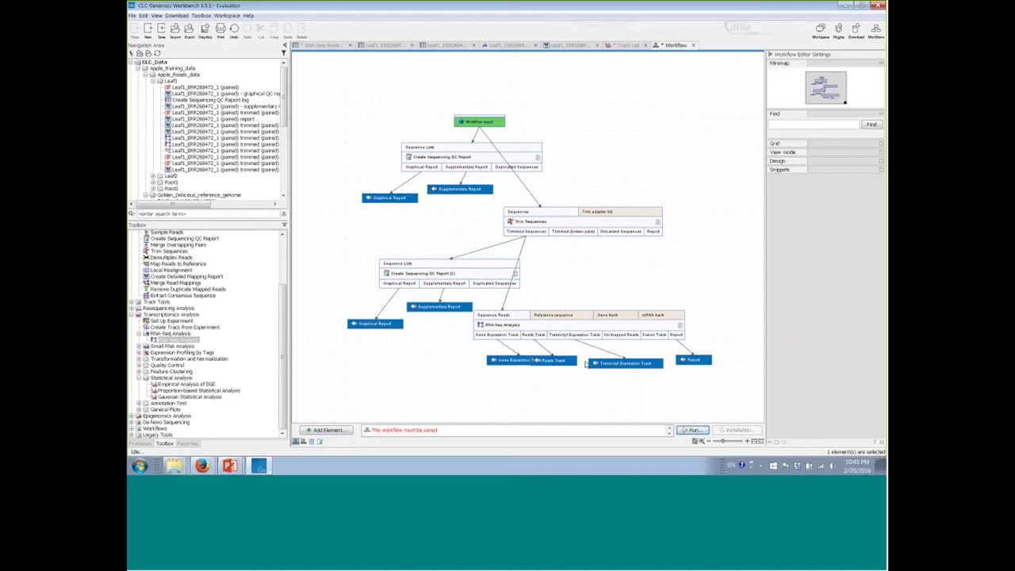
- Apply the automatic layout to the workflow and shift the Trim Sequences element slightly for a clearer arrangement
right_click(388, 386)
click(407, 451)
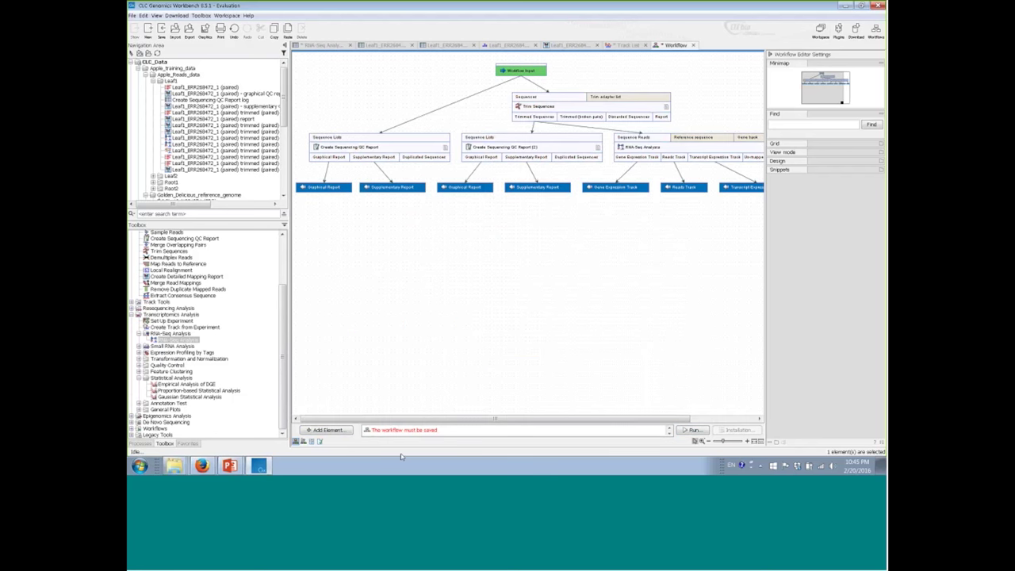
drag(569, 109, 613, 104)
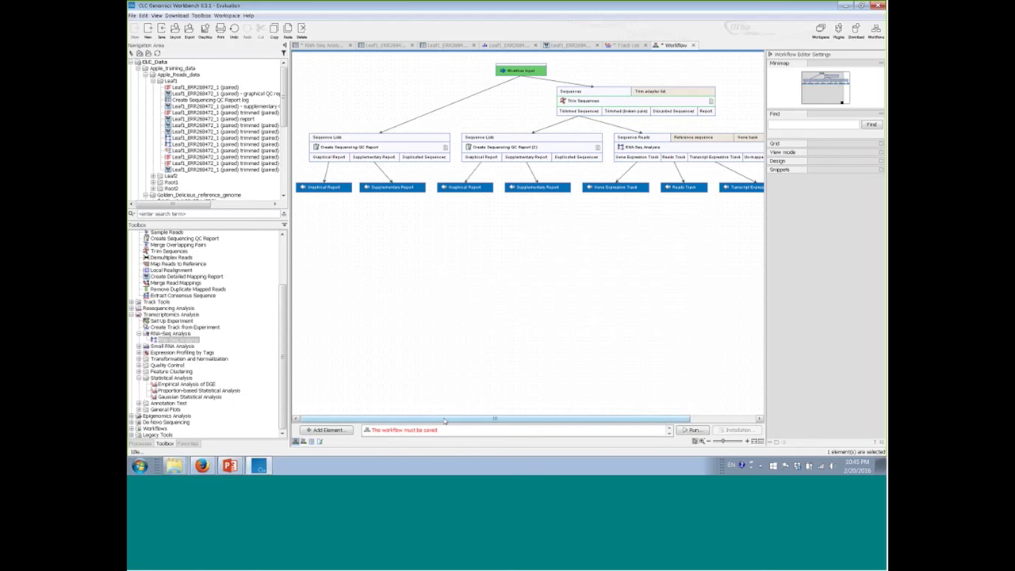
mouse_move(464, 419)
mouse_down()
mouse_move(492, 421)
mouse_move(450, 430)
mouse_up()
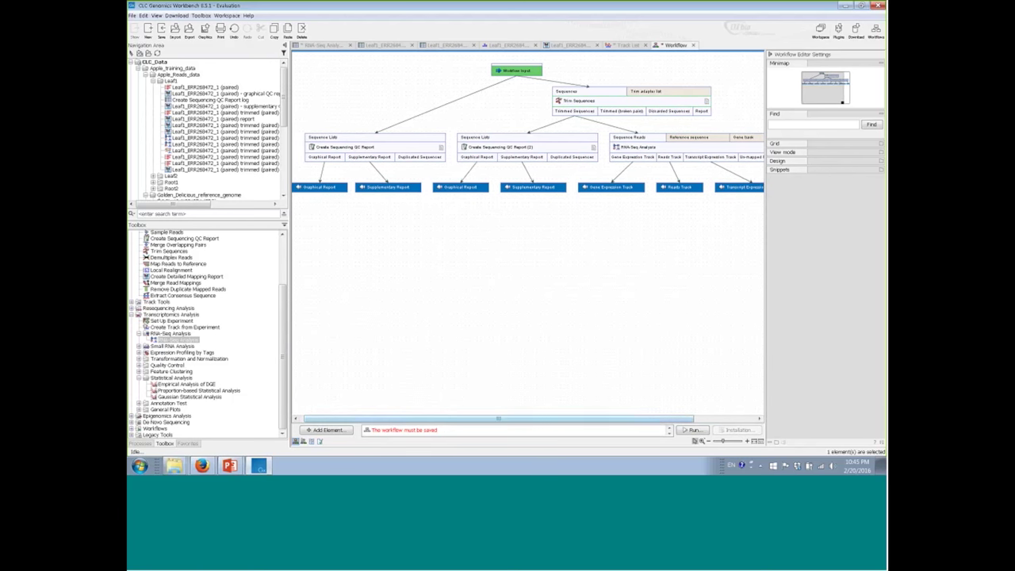
drag(813, 85, 816, 84)
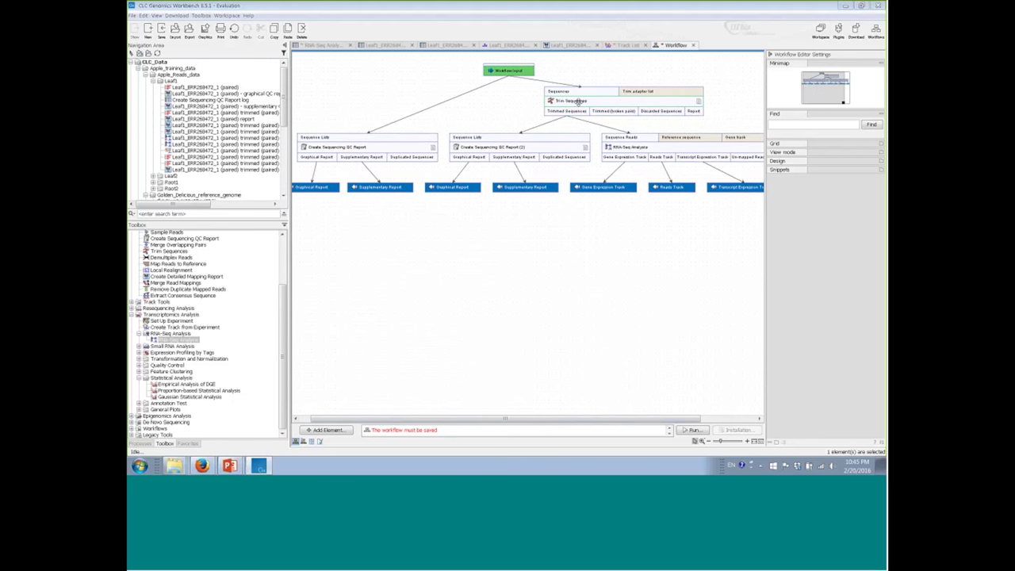
- Review the adapter trimming and quality trimming settings of the Trim Sequences element without changing them
double_click(580, 102)
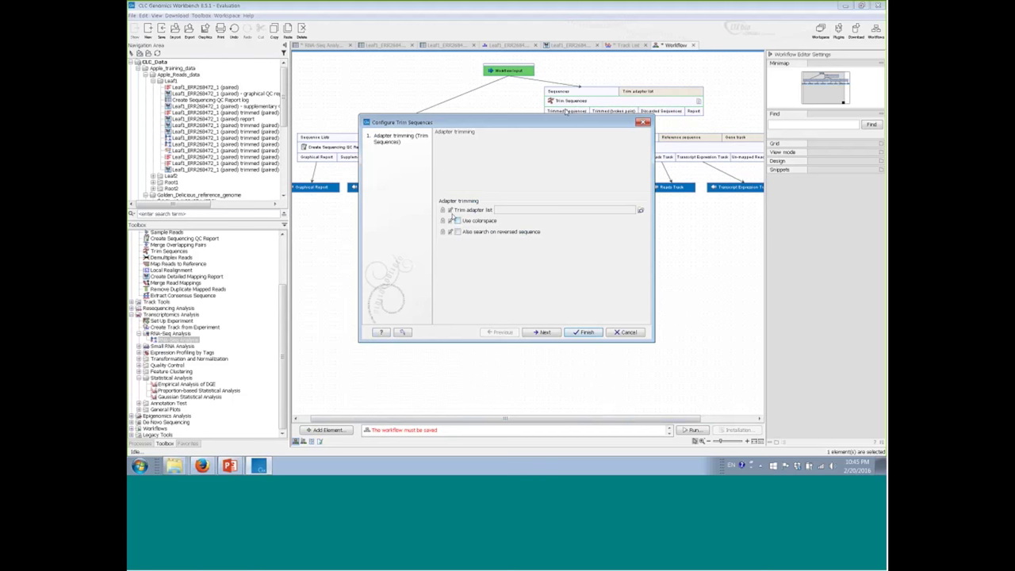
click(542, 332)
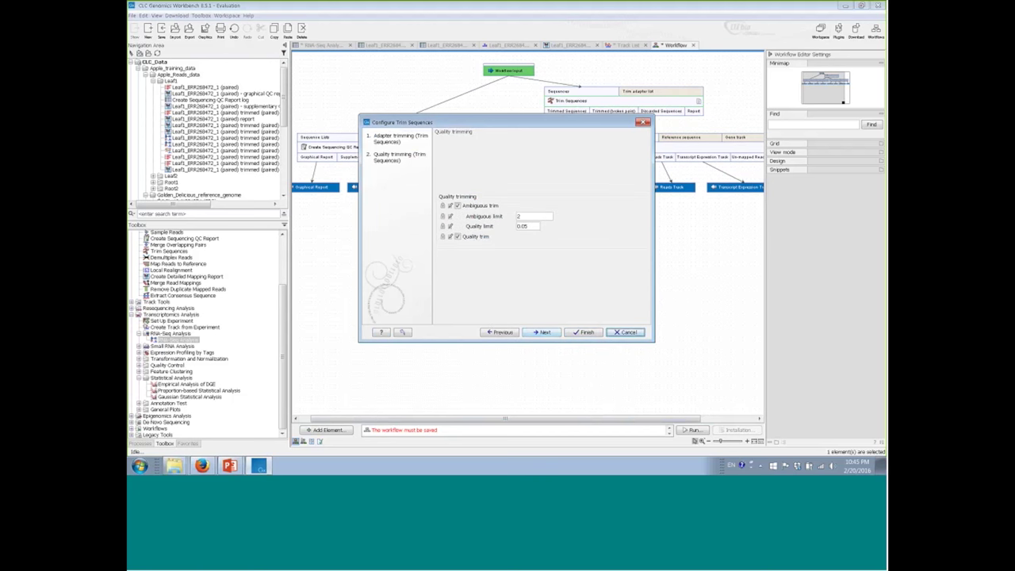
click(617, 333)
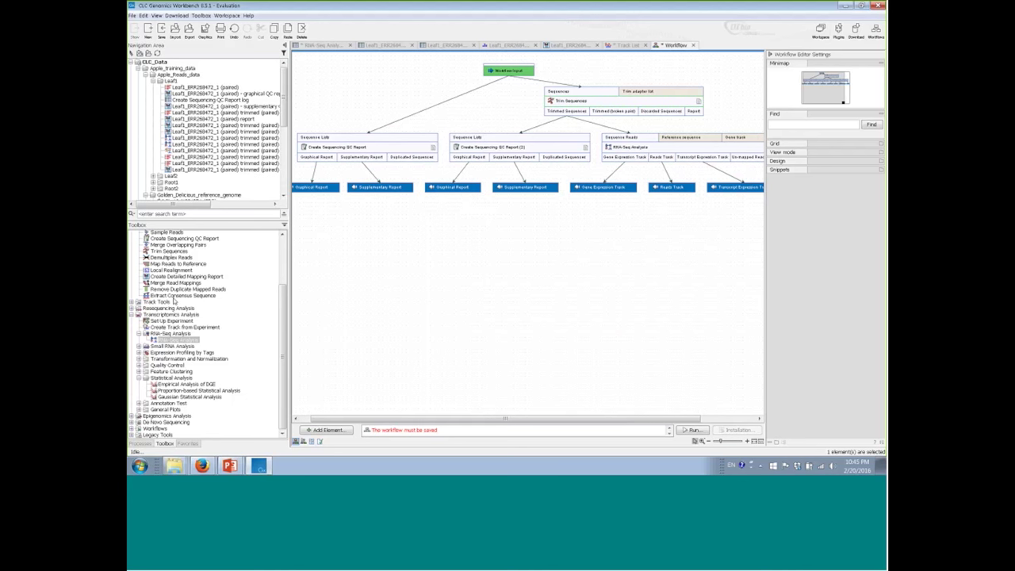
- Add a second Trim Sequences tool, connect it to the workflow input and set its quality limit to 0.01
scroll(174, 301, up, 2)
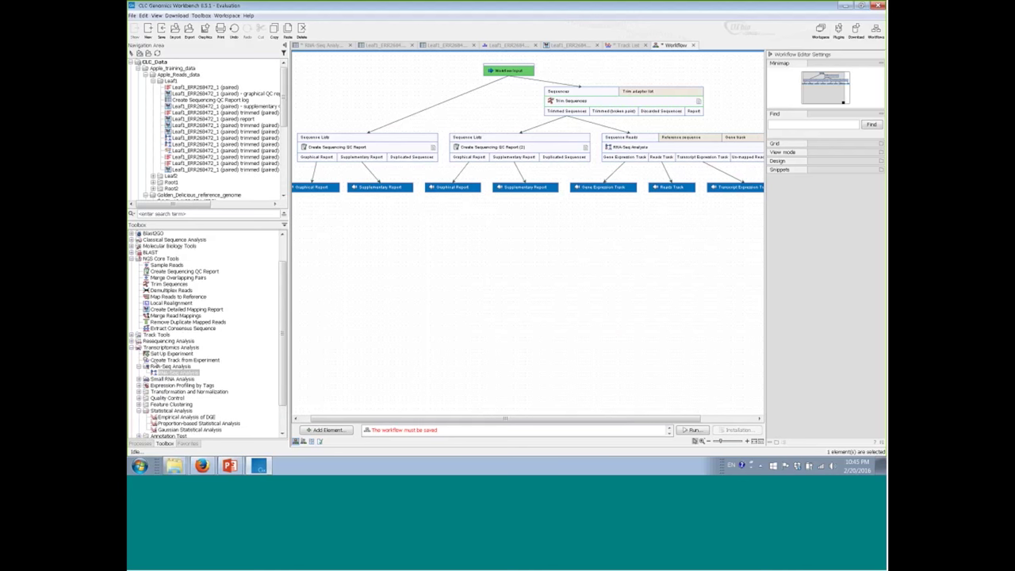
drag(164, 284, 406, 245)
drag(508, 73, 433, 264)
double_click(432, 264)
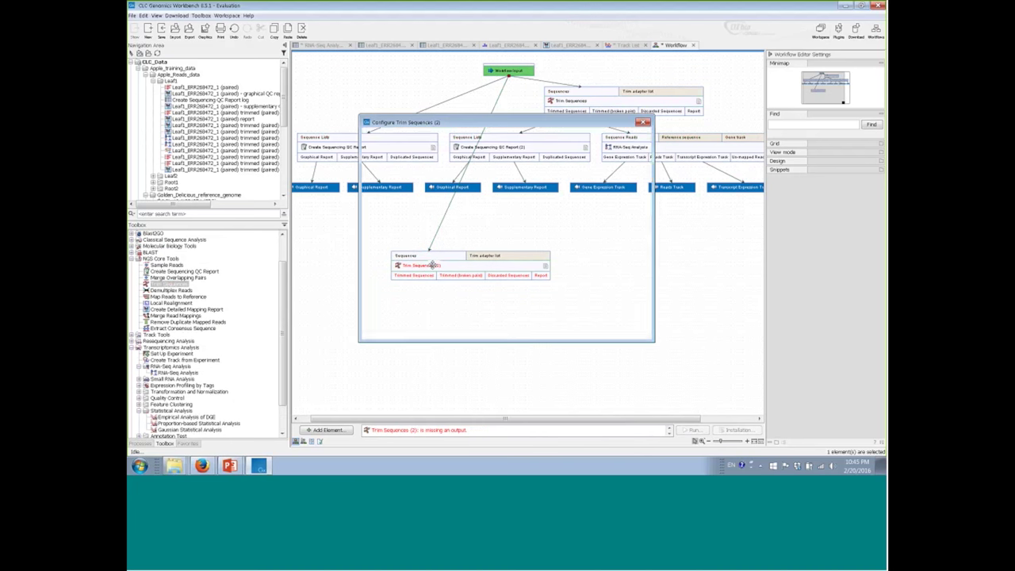
click(534, 226)
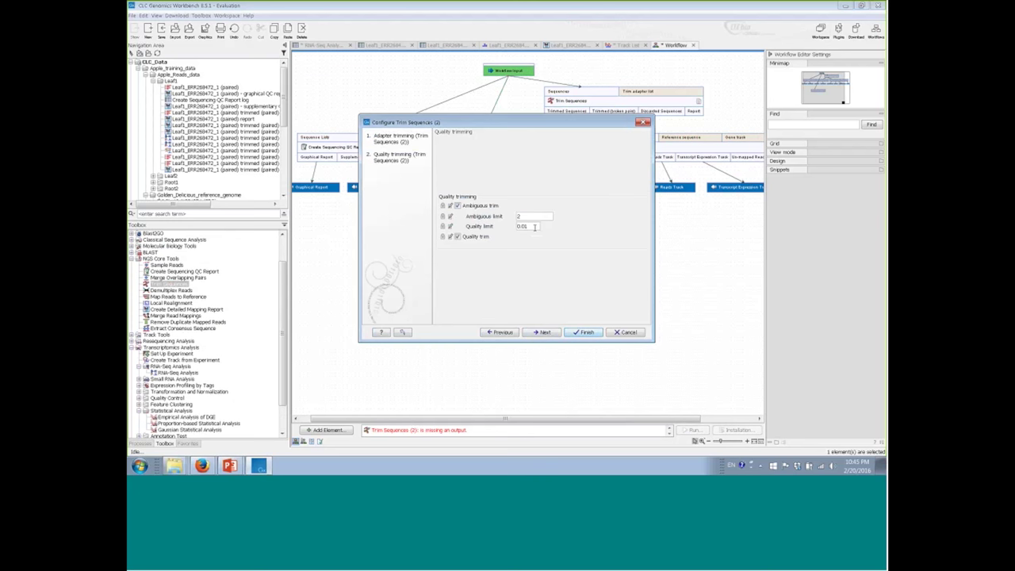
click(583, 332)
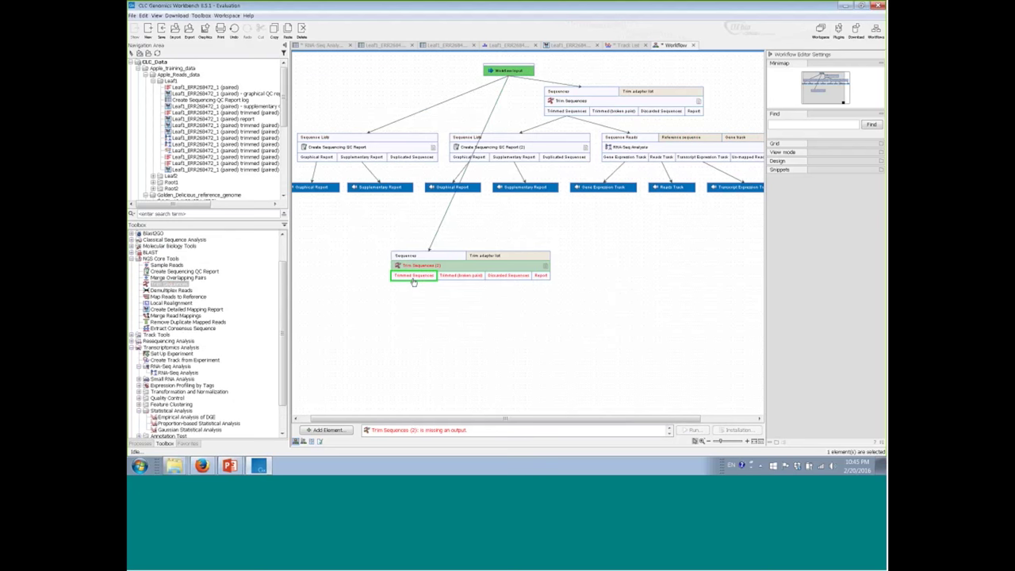
- Use the second trimming tool's Trimmed Sequences as a workflow output and also connect them to the RNA-Seq Analysis reads input
right_click(412, 277)
click(428, 282)
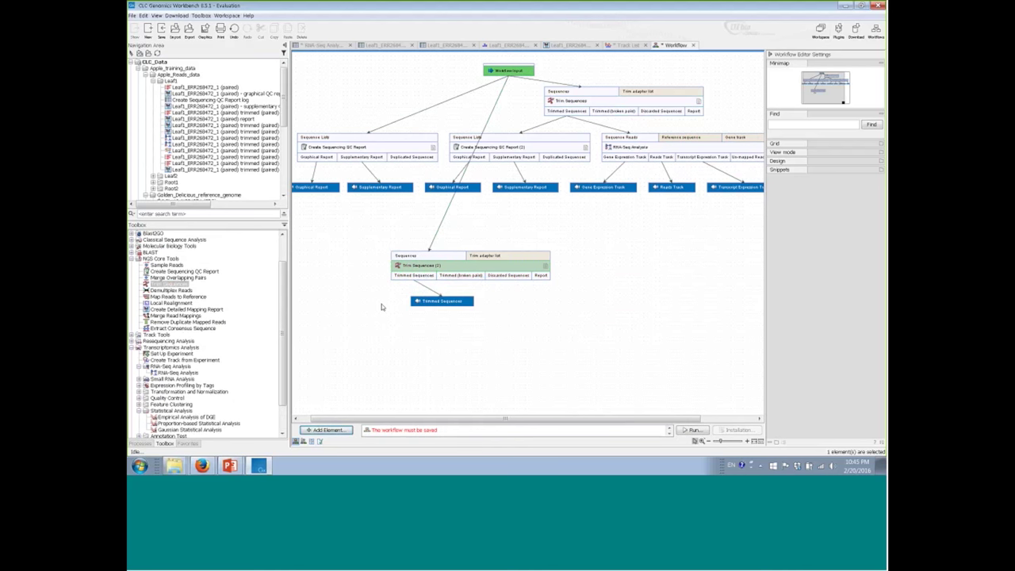
scroll(201, 372, down, 2)
drag(413, 279, 610, 157)
- Move the second Trim Sequences and its output box up beside the first one, and reapply the automatic workflow layout
drag(406, 265, 617, 68)
drag(442, 294, 710, 121)
right_click(525, 284)
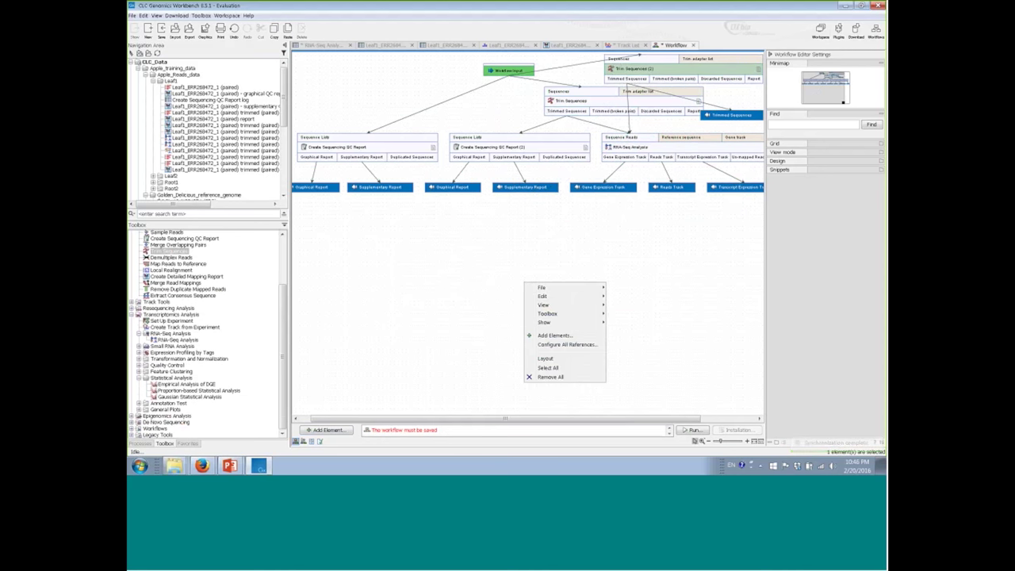
click(546, 359)
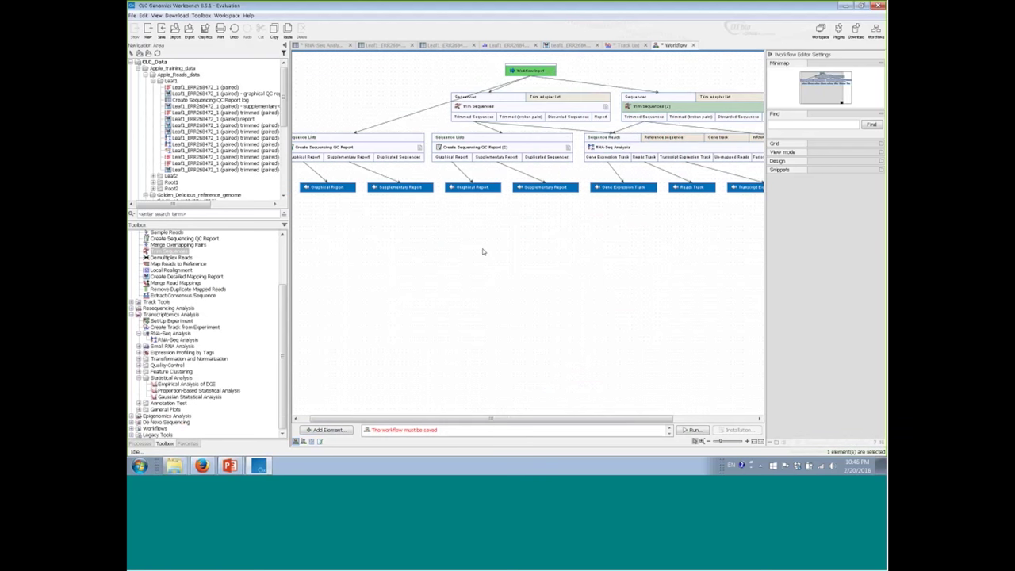
click(688, 430)
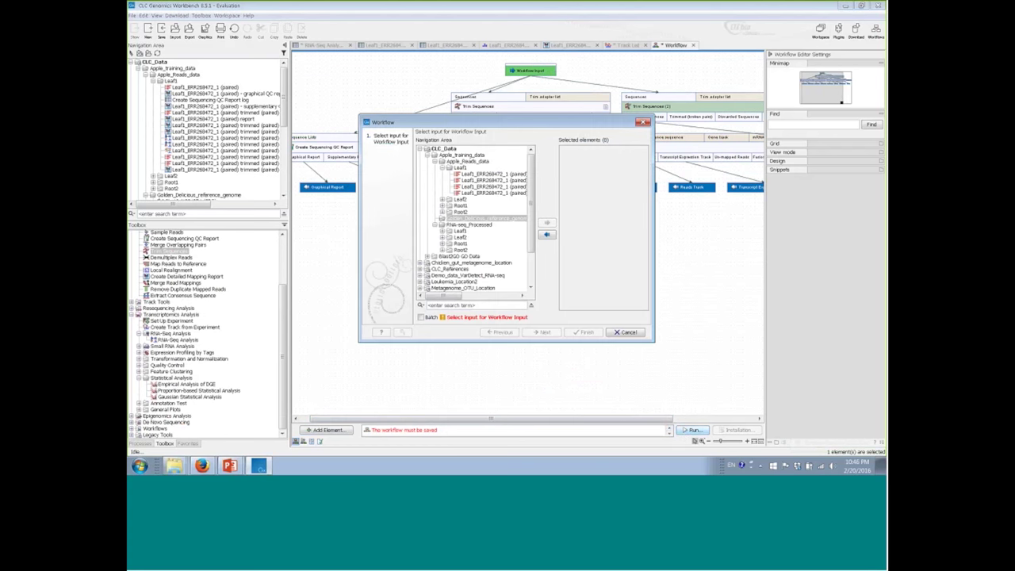
click(460, 199)
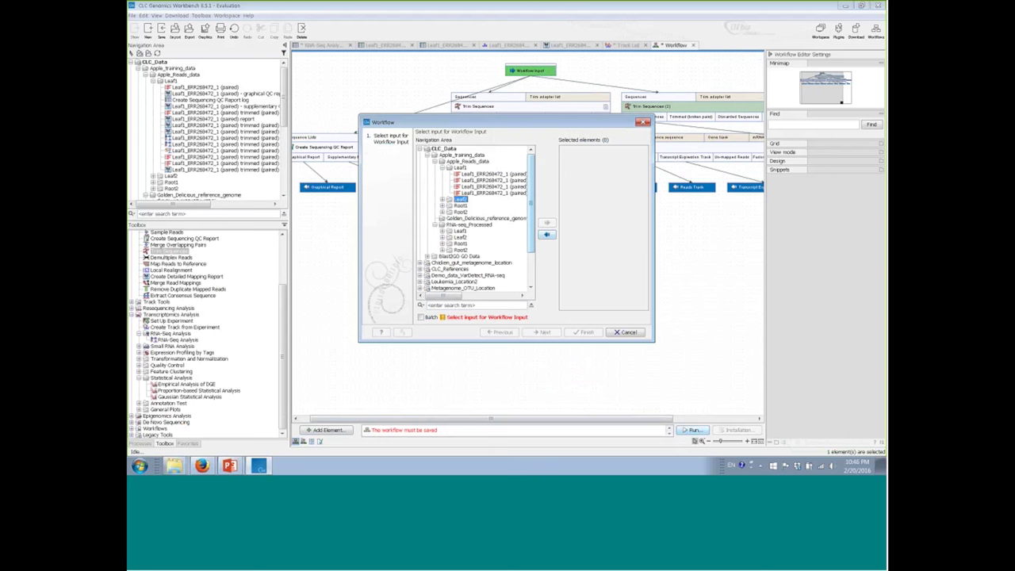
click(421, 317)
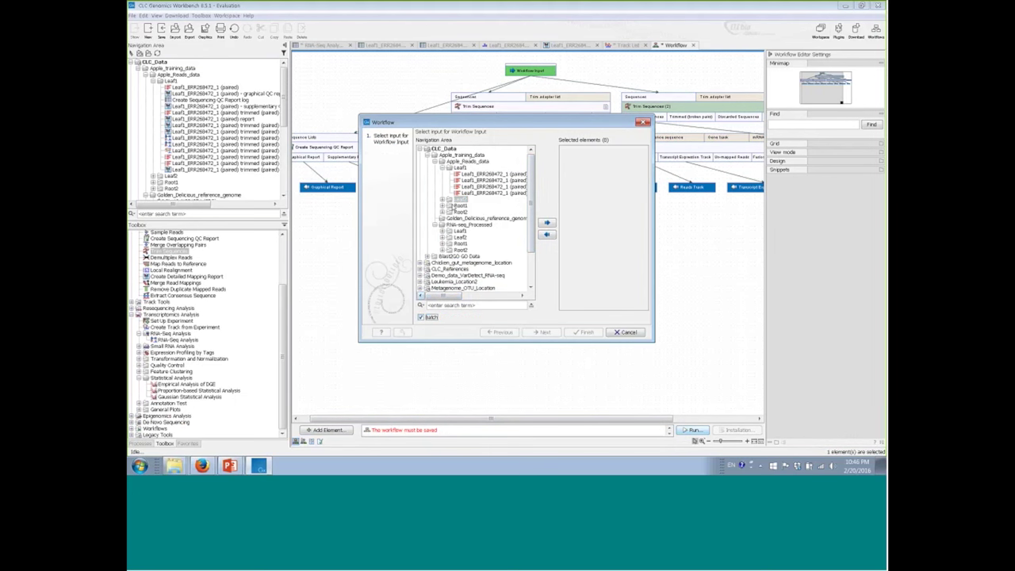
click(548, 223)
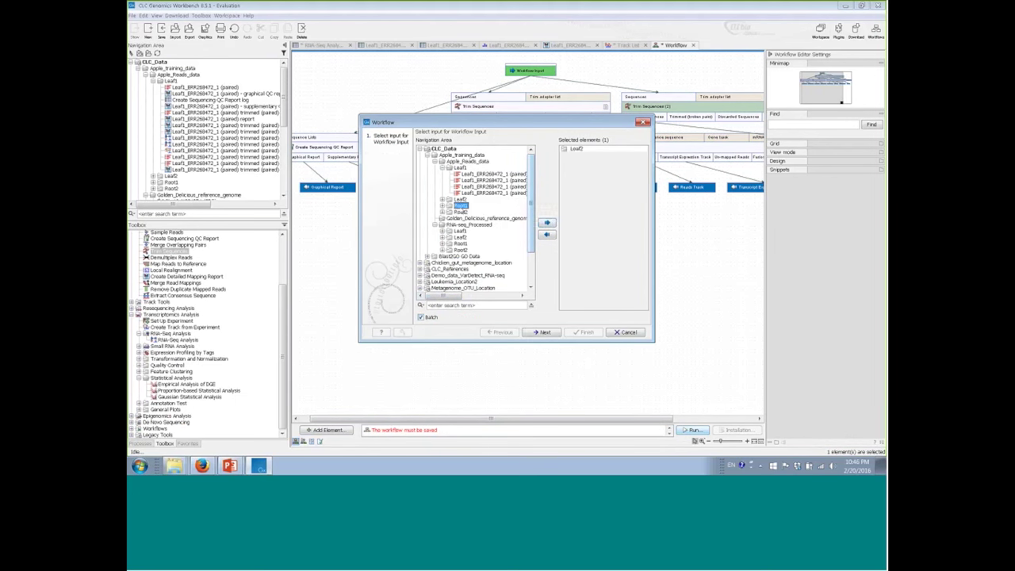
click(547, 224)
click(547, 224)
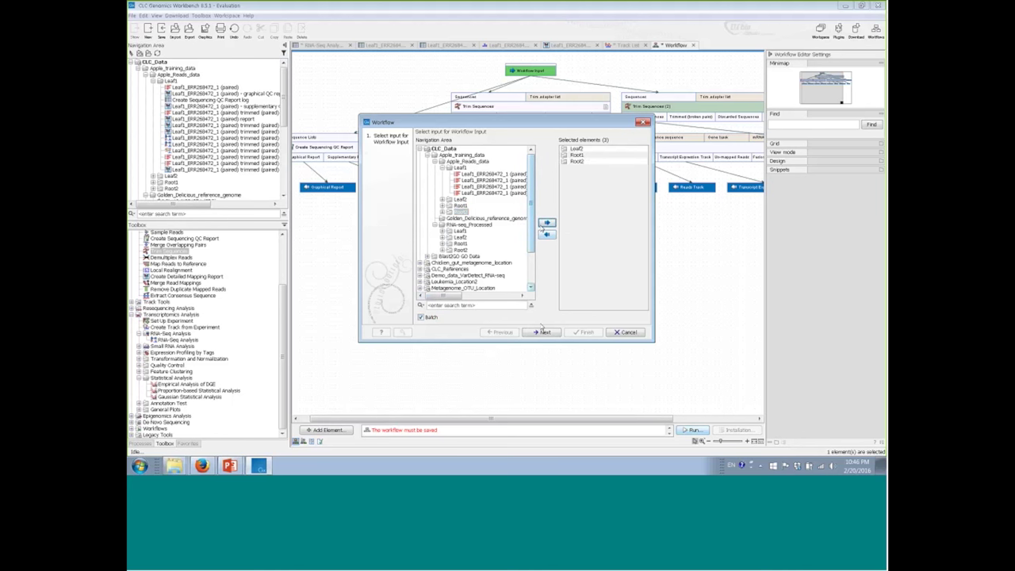
drag(495, 125, 423, 184)
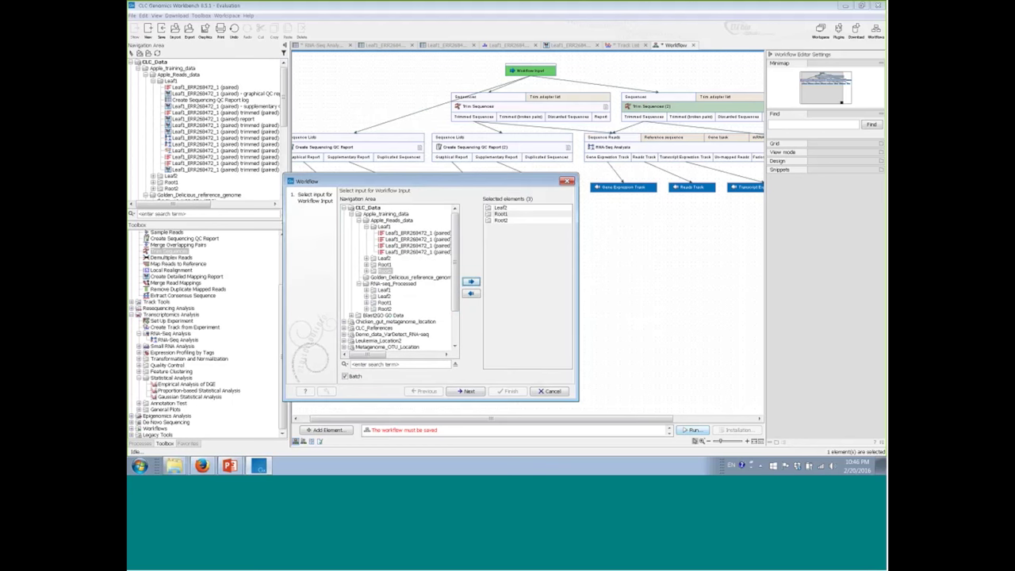
click(468, 391)
click(466, 392)
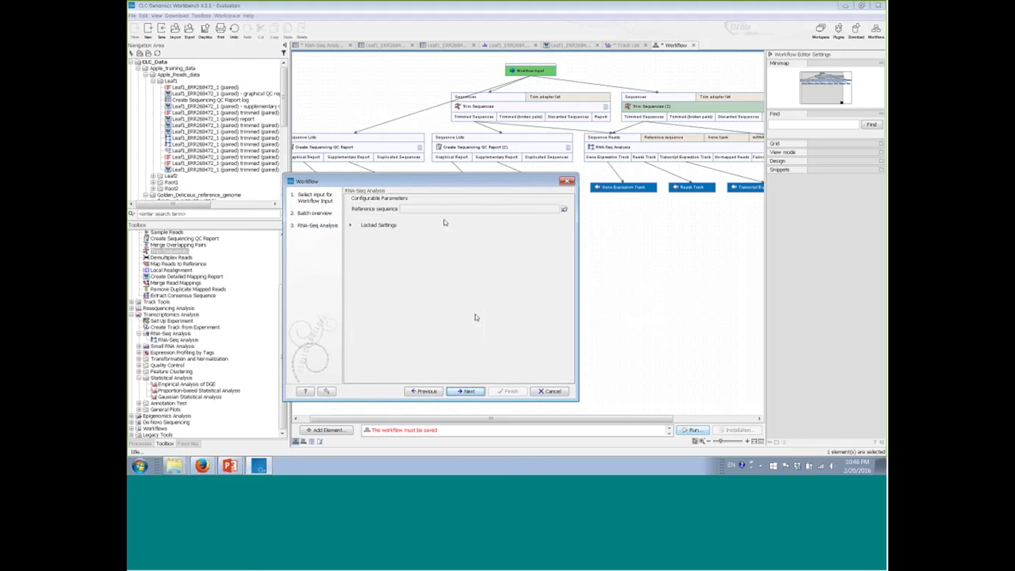
click(550, 391)
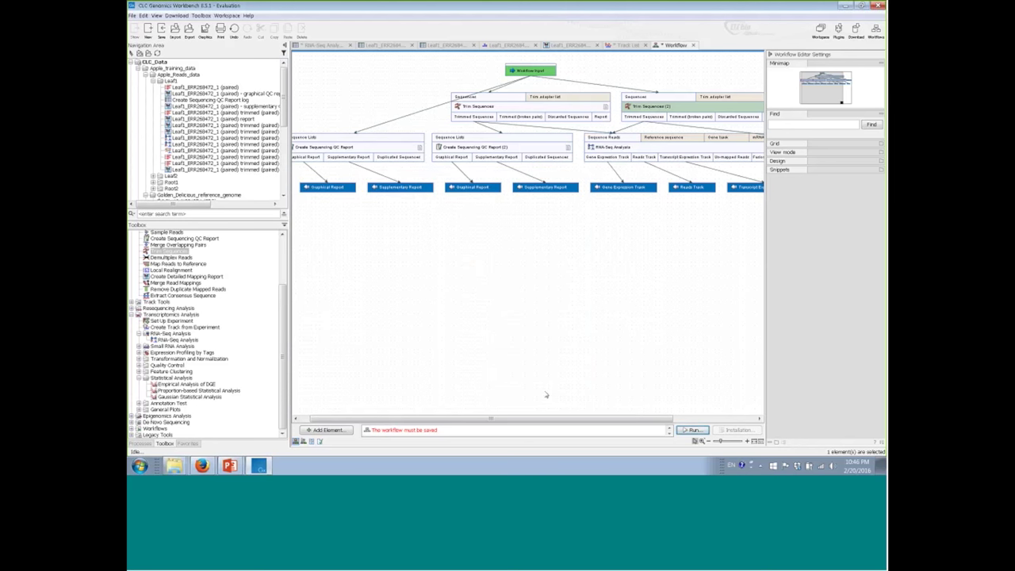
- Configure the RNA-Seq Analysis element to use a genome annotated with genes and transcripts, with Chr16_NC24254 (Genome) as reference sequence
double_click(628, 148)
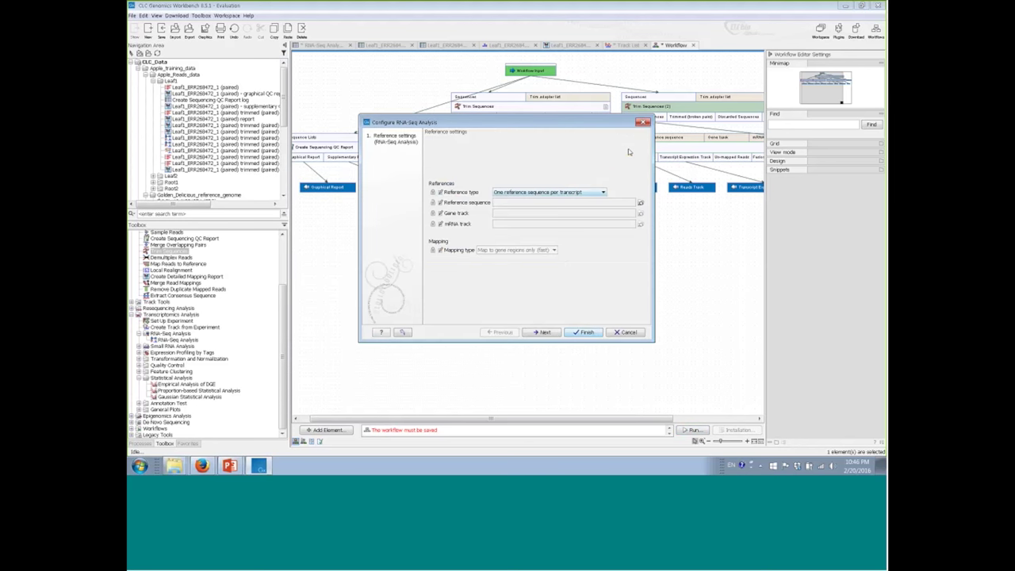
click(583, 192)
click(555, 200)
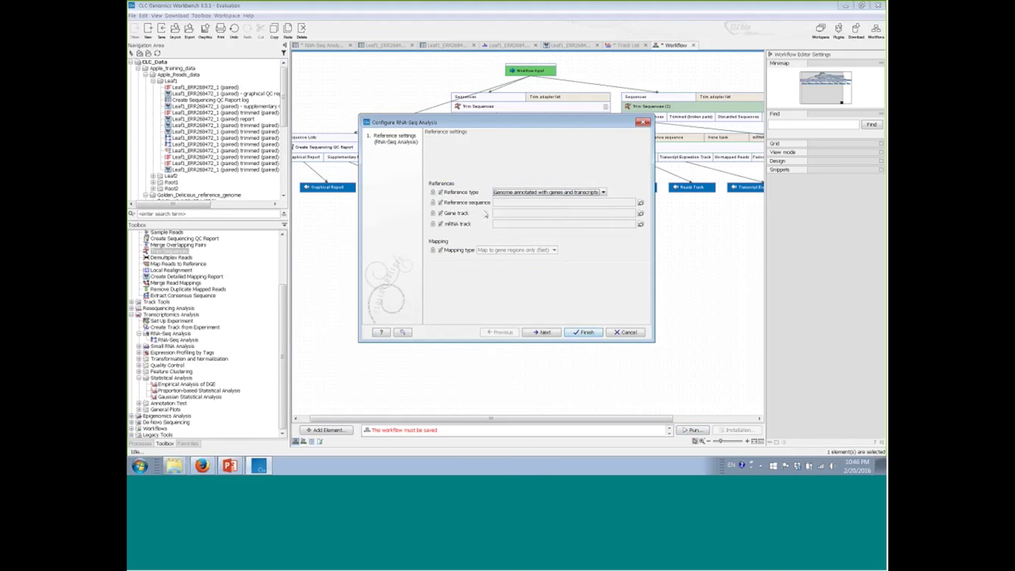
click(641, 203)
click(456, 198)
click(522, 221)
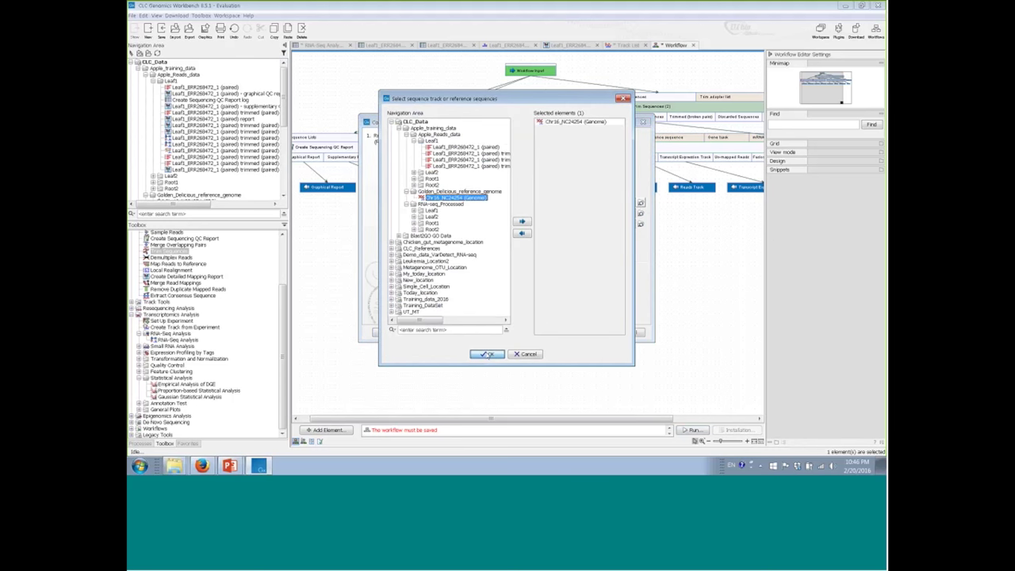
click(487, 354)
- Assign Chr16_NC24254 (Gene) as gene track and Chr16_NC24254 (mRNA) as mRNA track of the RNA-Seq Analysis element, and apply the configuration
click(641, 215)
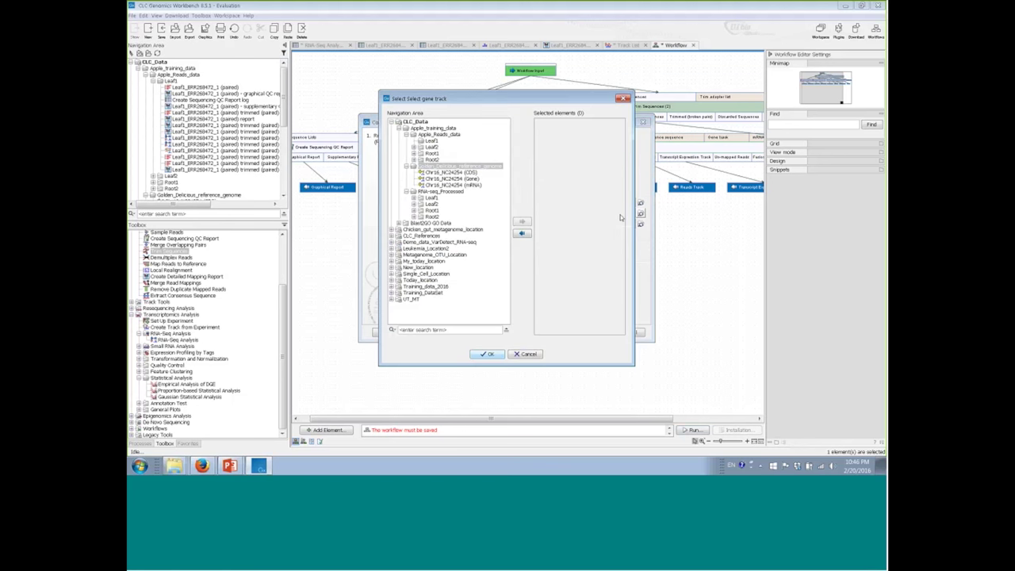
click(440, 179)
click(522, 221)
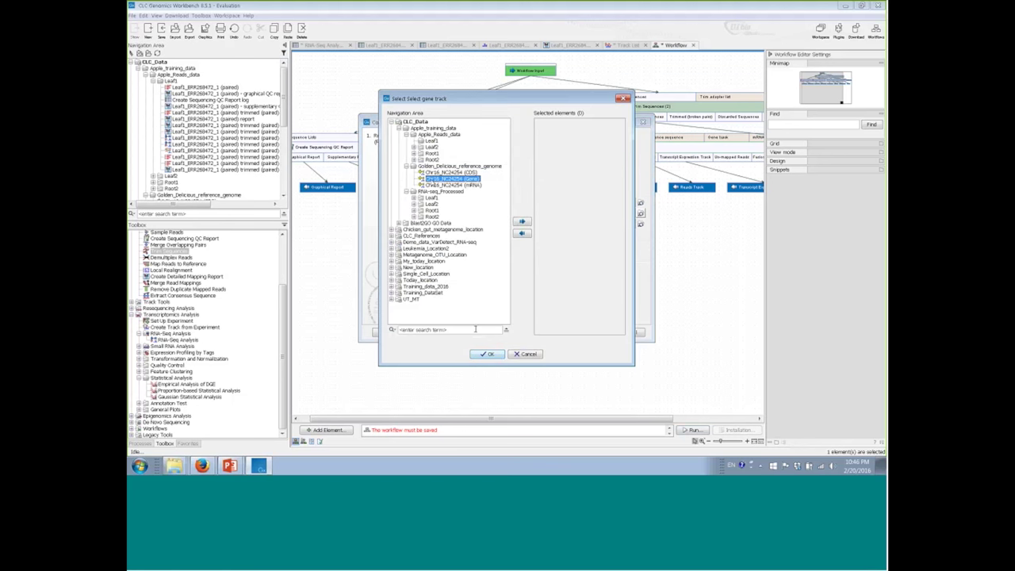
click(487, 354)
click(640, 225)
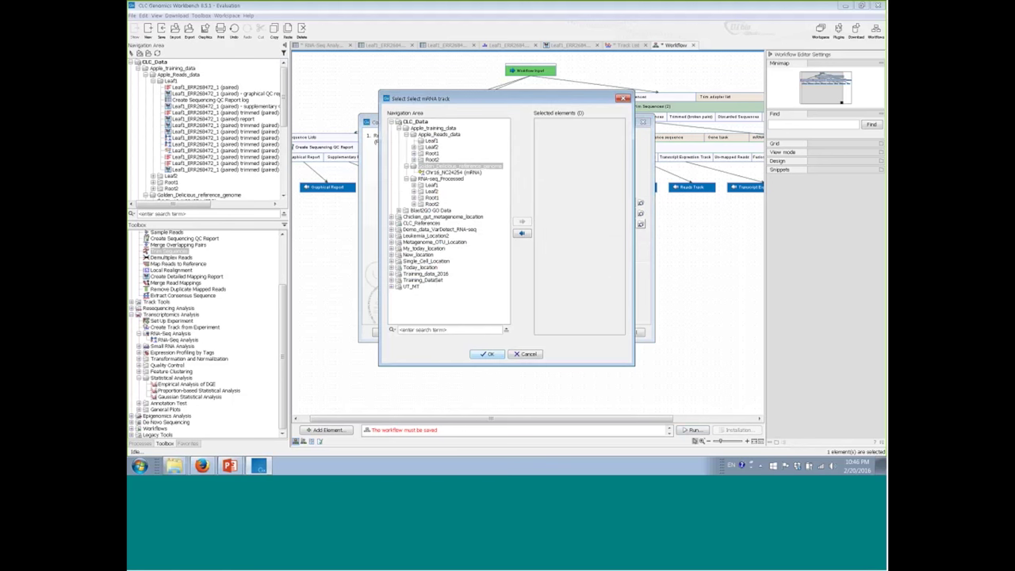
click(452, 172)
click(522, 221)
click(487, 354)
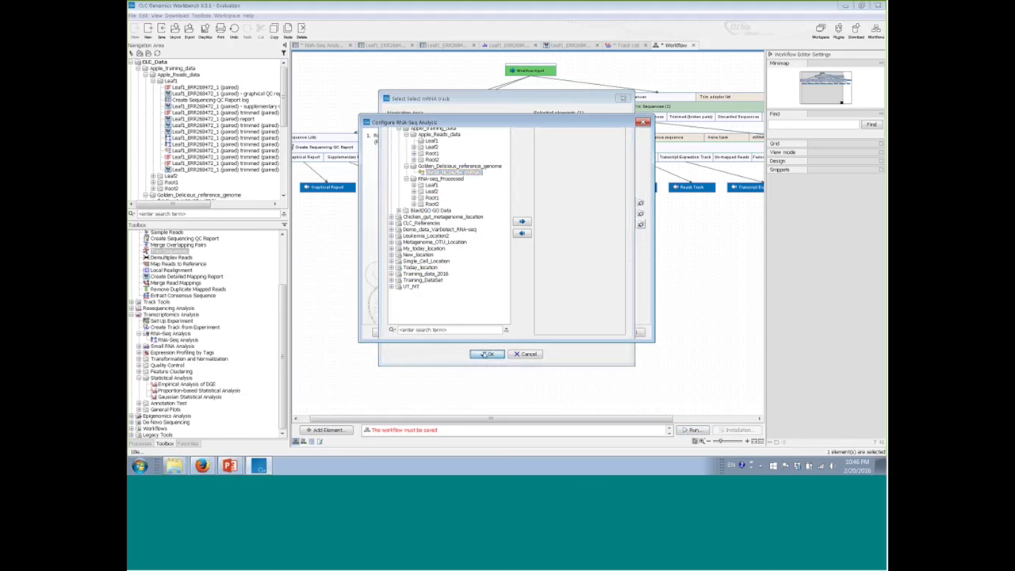
click(585, 333)
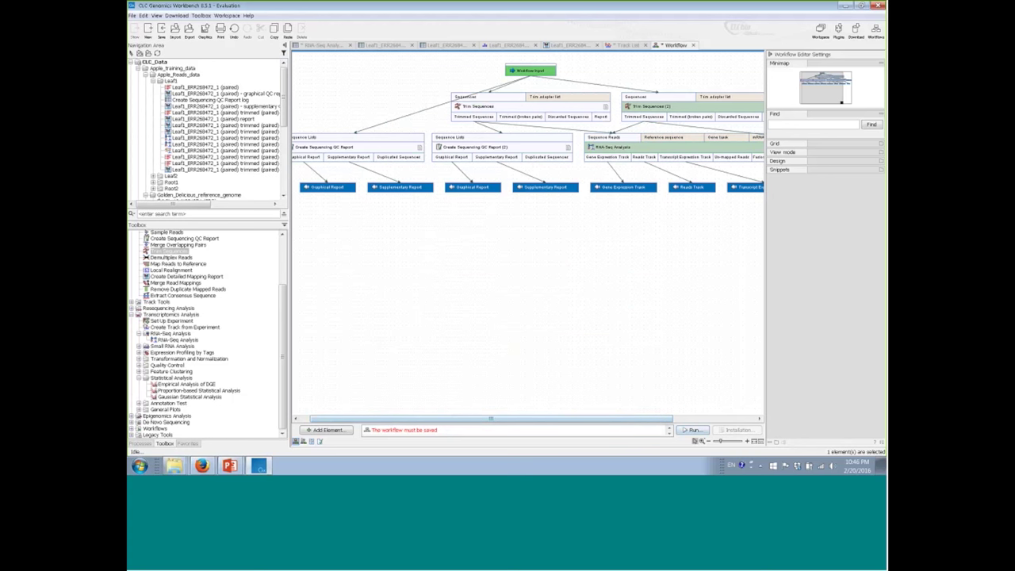
- Save the workflow in the Apple_Reads_data folder under the name DBCLS RNA-seq workflow
click(162, 30)
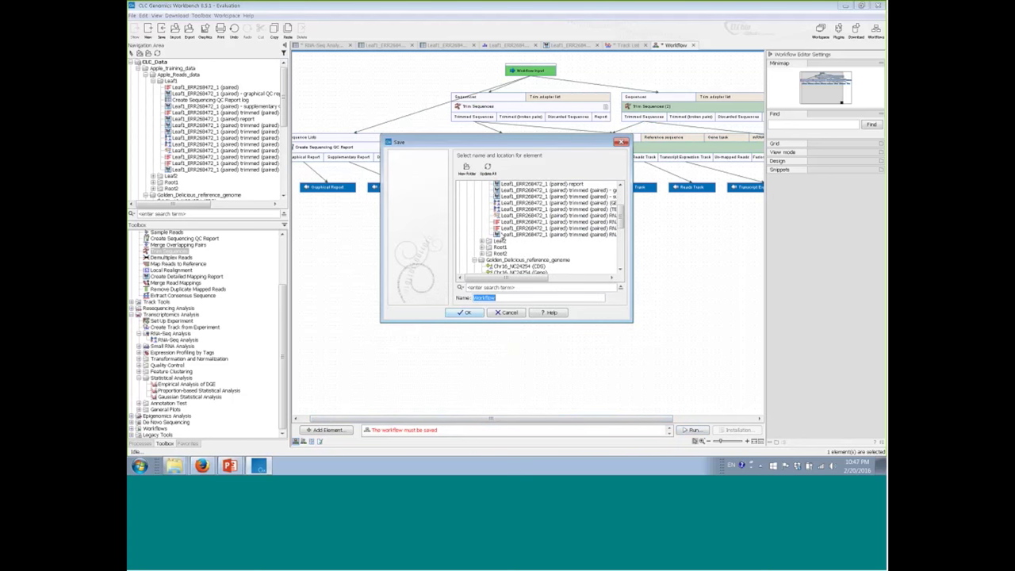
scroll(502, 236, up, 1)
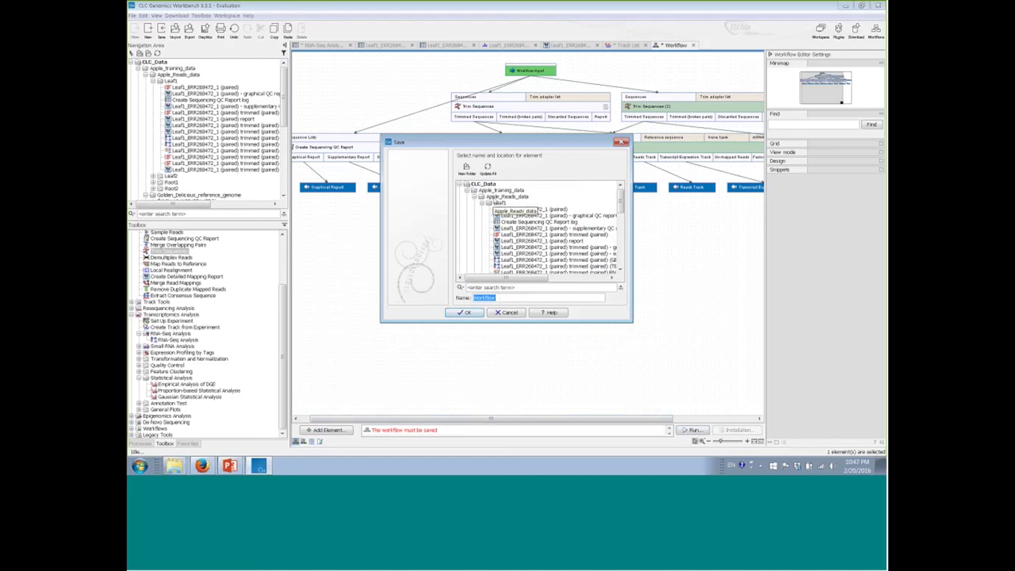
click(505, 197)
key(Tab)
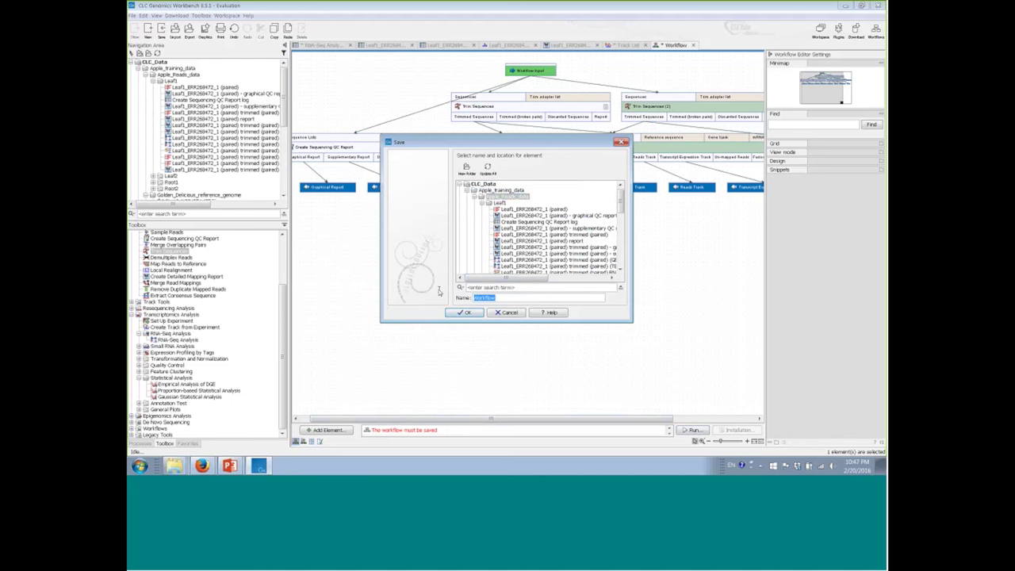
text(DE)
text(CLS RN)
text(A-seq workflo)
click(464, 312)
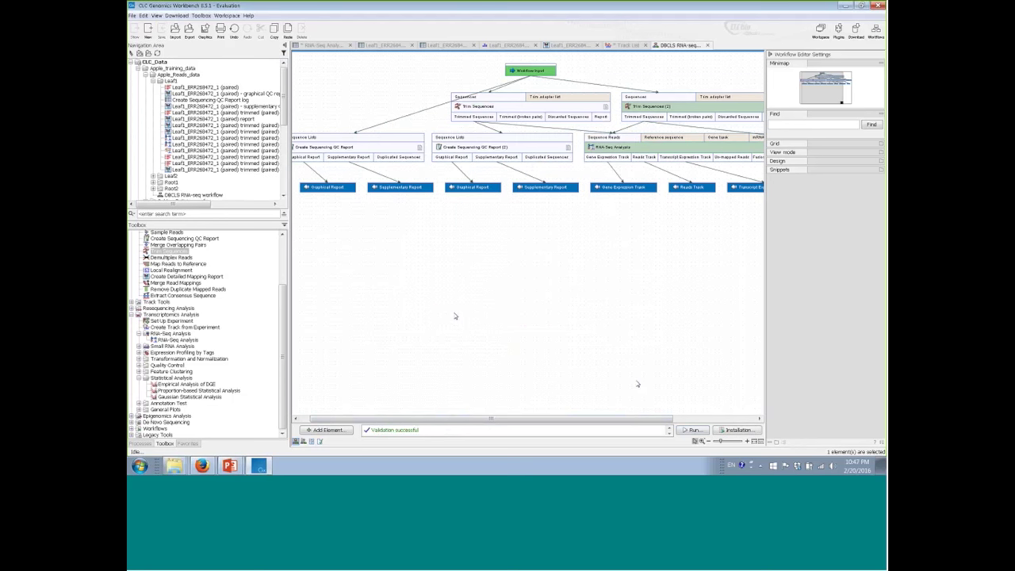
- Create an installer for the DBCLS RNA-seq workflow and install it on the local computer
click(723, 433)
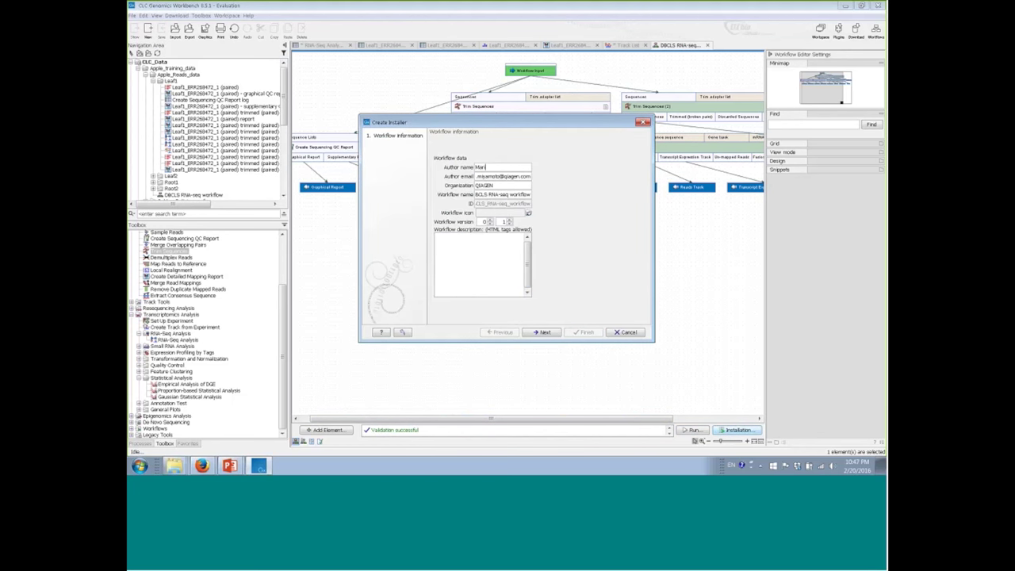
click(543, 333)
click(545, 333)
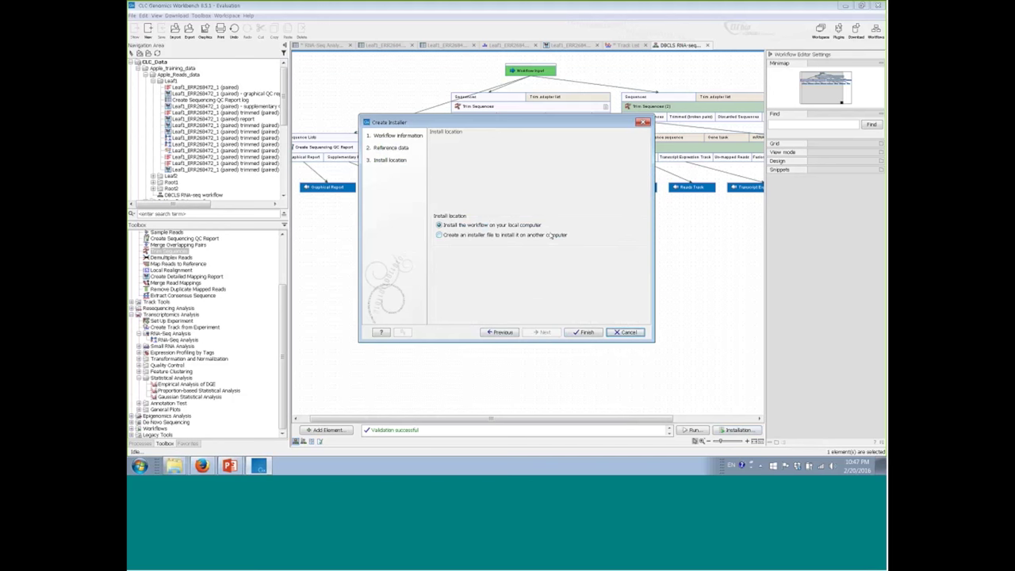
click(585, 333)
- Launch the installed DBCLS RNA-seq workflow to view its input selection, and close it without running
click(201, 16)
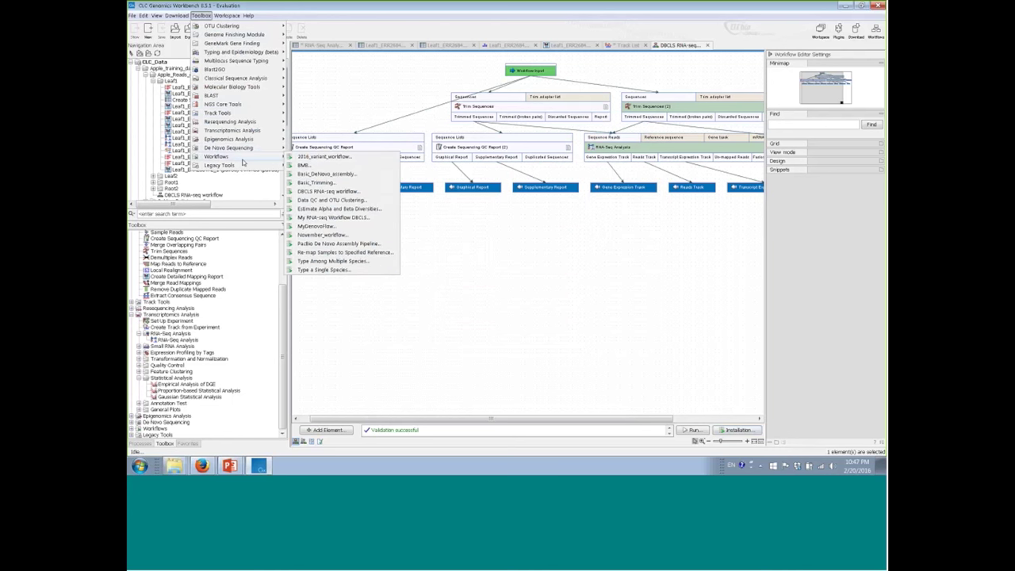
mouse_move(270, 157)
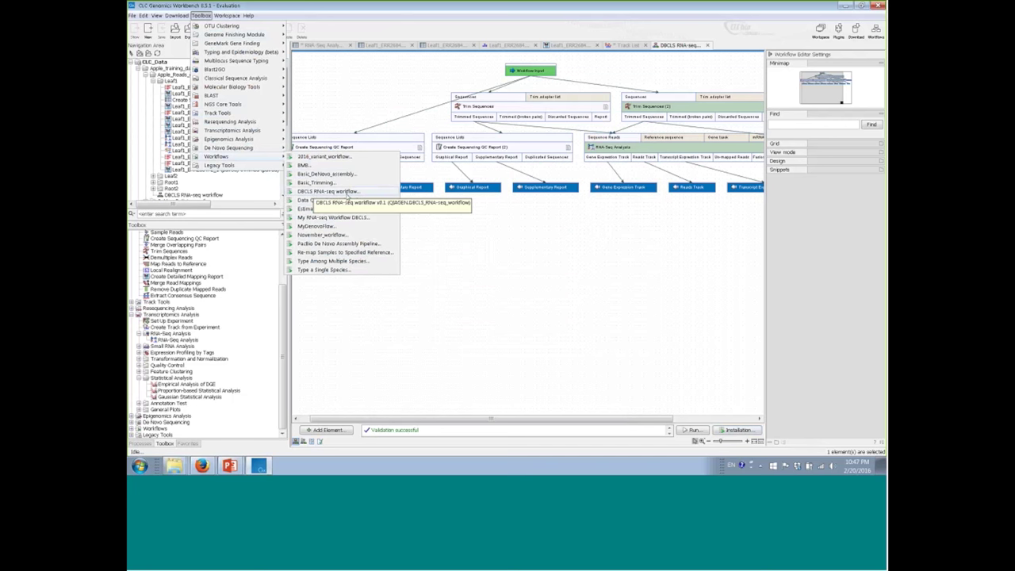
click(327, 191)
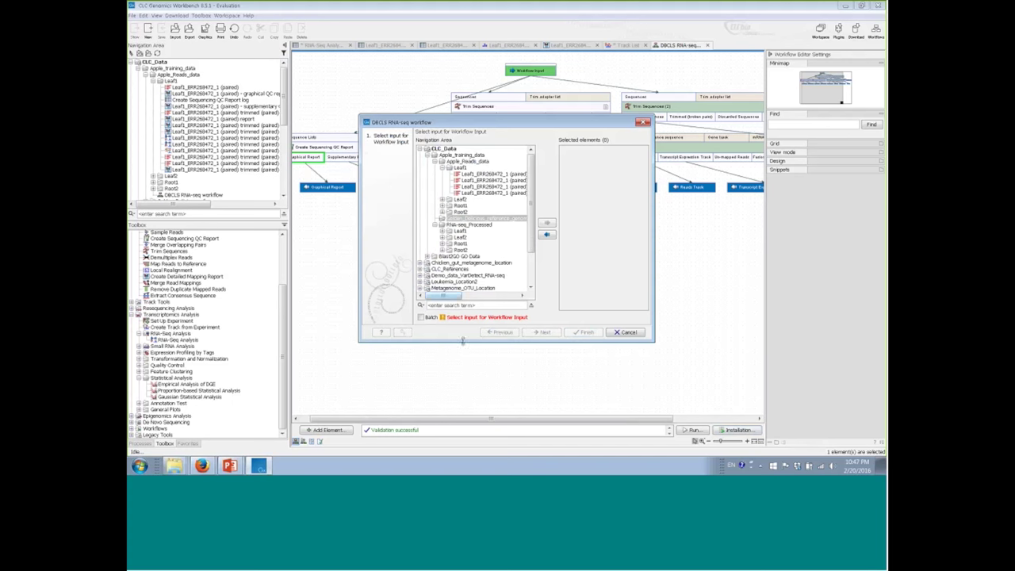
click(628, 333)
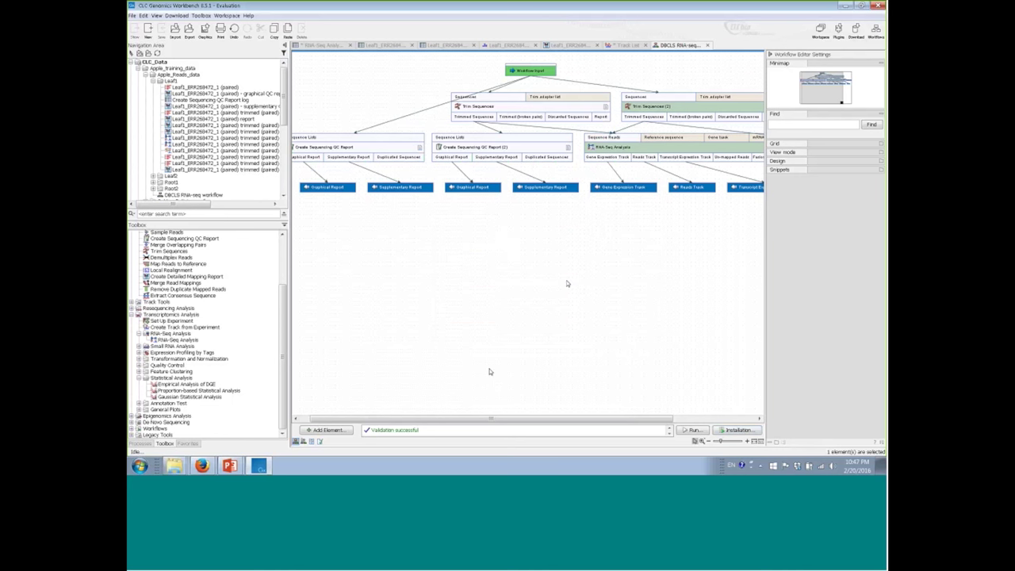
- Toggle the lock on the mRNA track parameter of the RNA-Seq Analysis element and apply the configuration
double_click(615, 149)
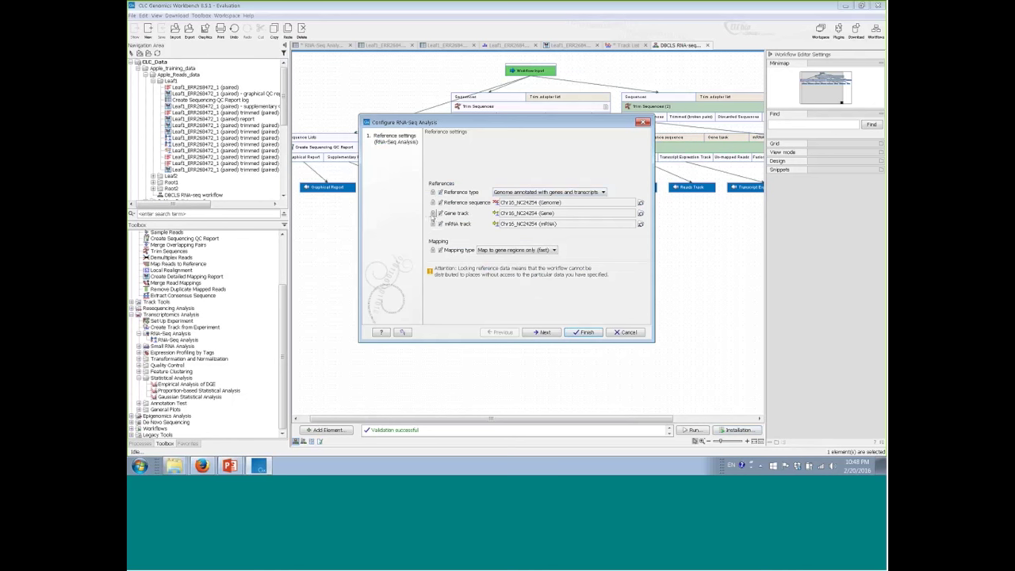
click(433, 223)
click(433, 224)
click(586, 333)
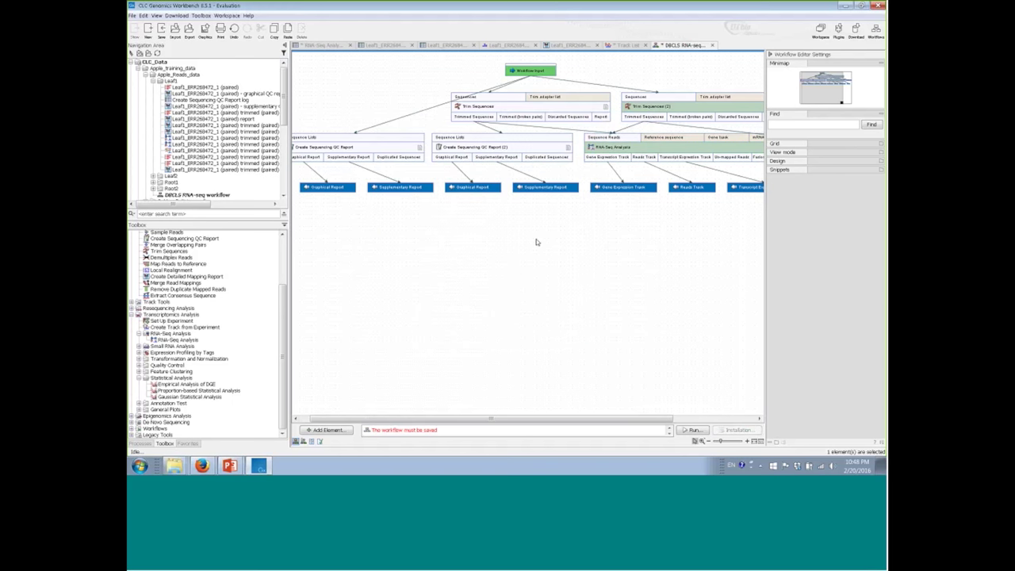
- Switch to the PowerPoint slide show and view the slides on the workflow tool and differential expression analysis
click(230, 466)
click(355, 371)
key(alt+Tab)
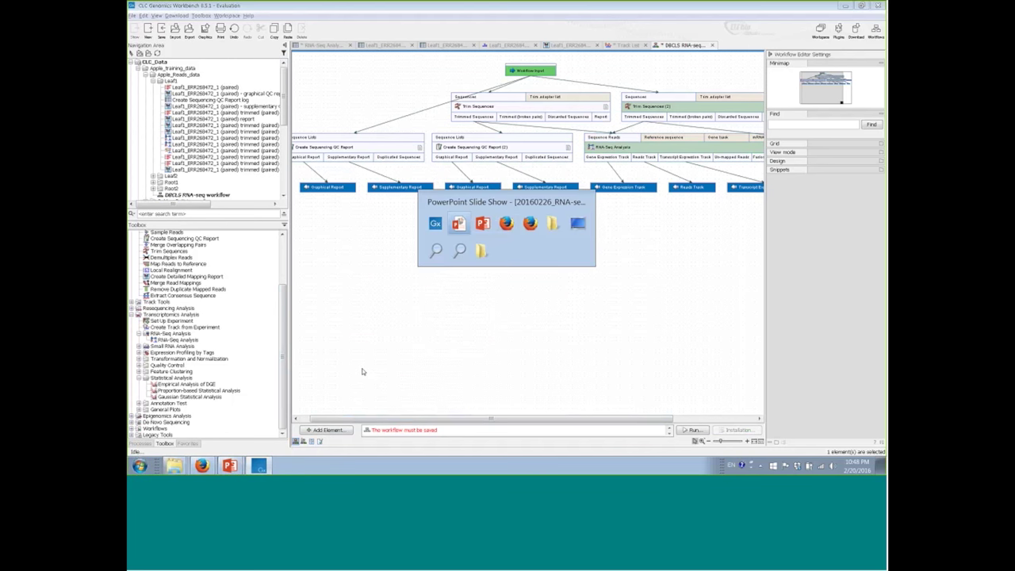
key(Right)
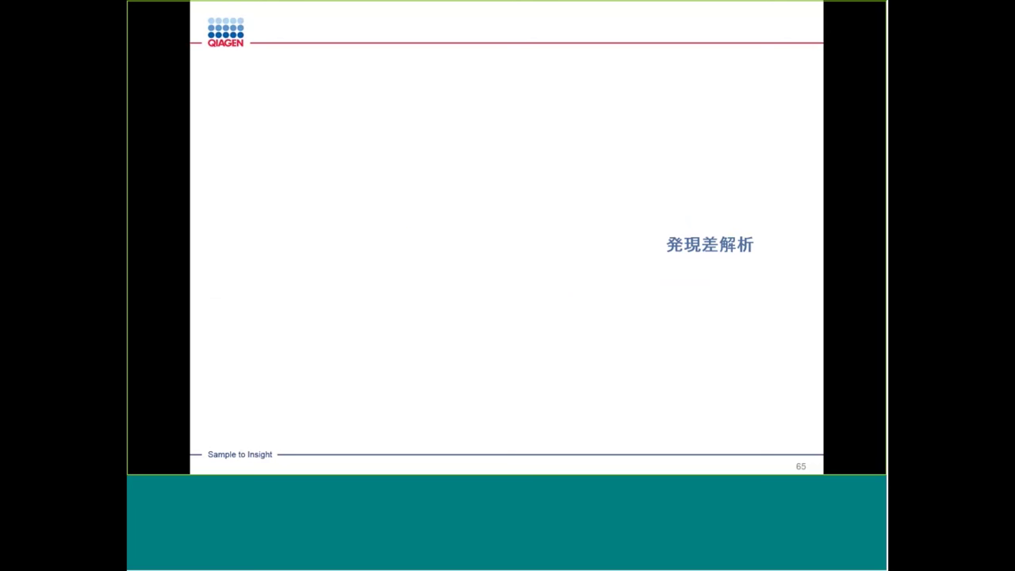
key(Left)
key(Right)
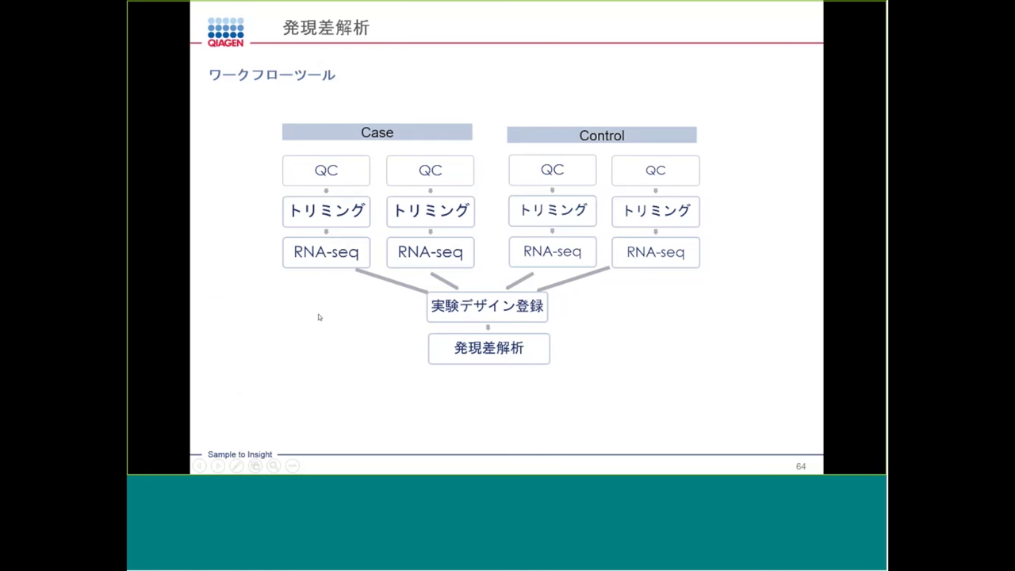
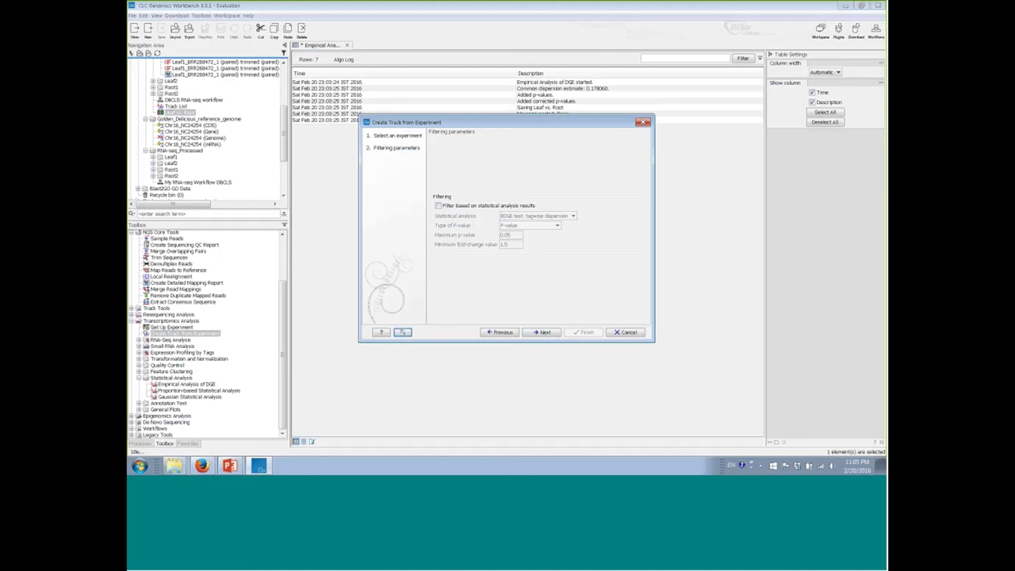
- Filter the track created from the experiment by statistical analysis results, using FDR p-value correction as the p-value type, and continue to result handling
click(438, 207)
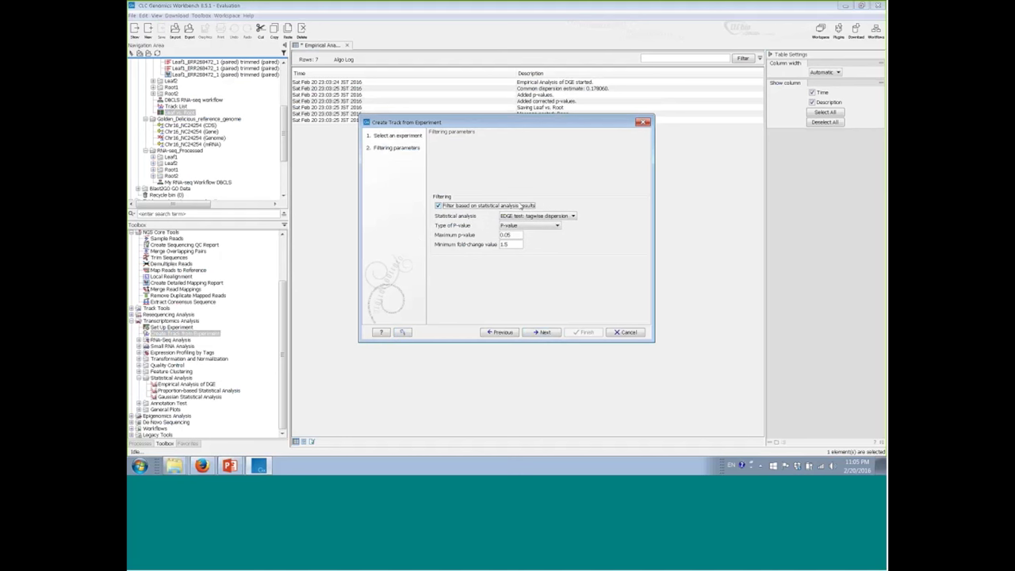
click(530, 225)
click(527, 241)
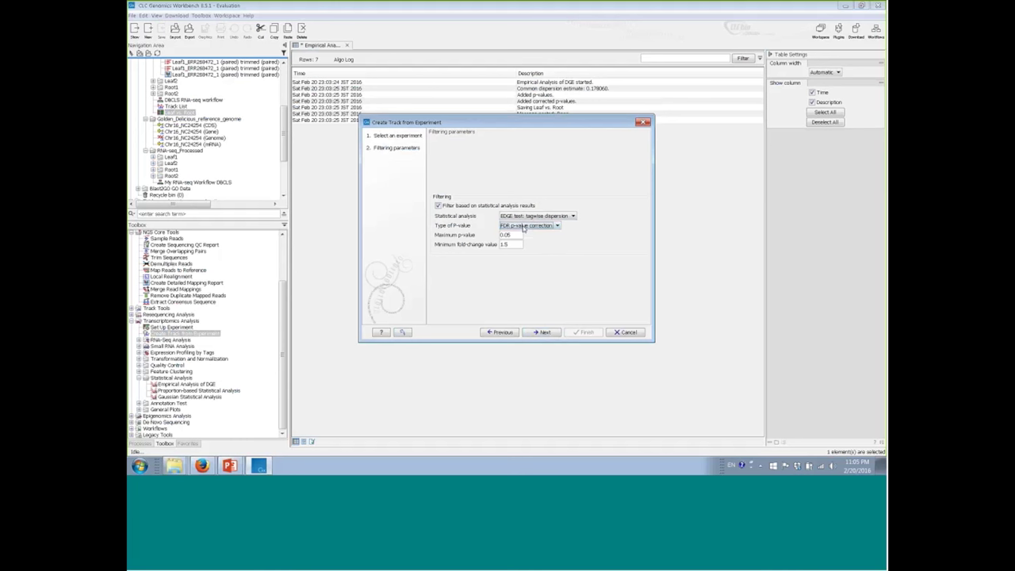
click(546, 333)
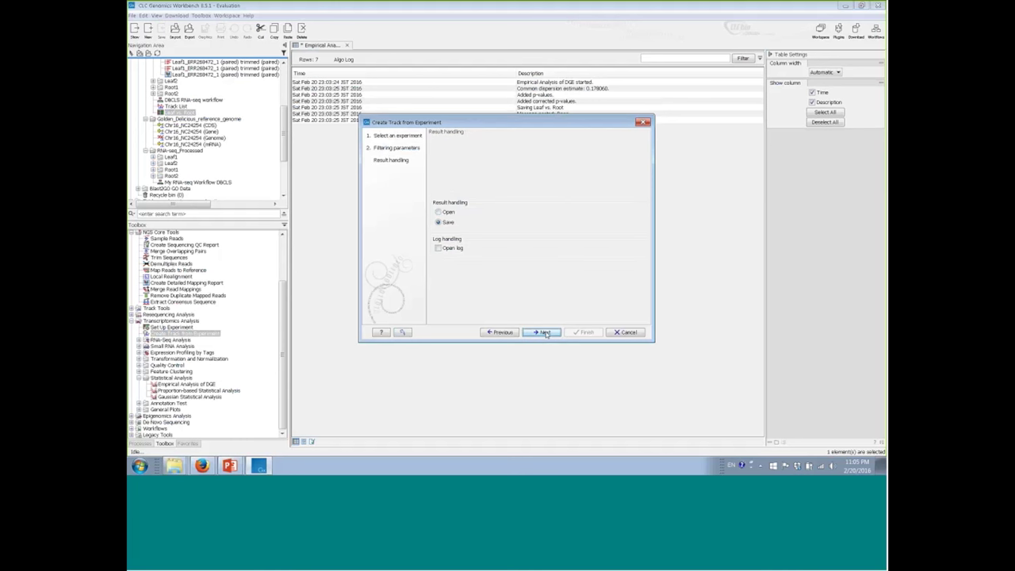
- Save the filtered track from the Leaf vs. Root experiment in the Apple_Reads_data folder
click(545, 333)
click(571, 333)
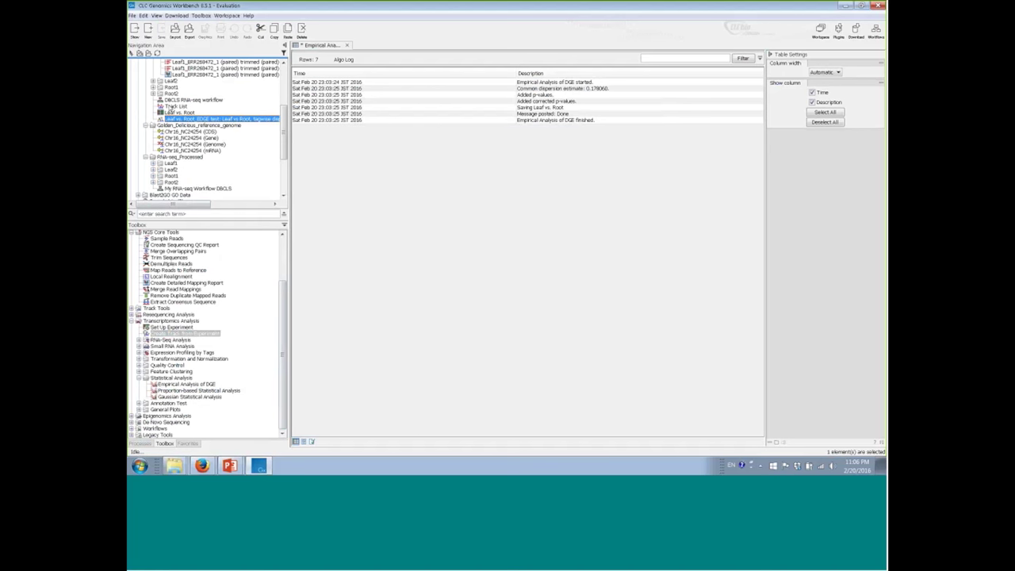
- Open the saved Track List and add the Leaf vs. Root EDGE test track below the Leaf1 reads
double_click(170, 106)
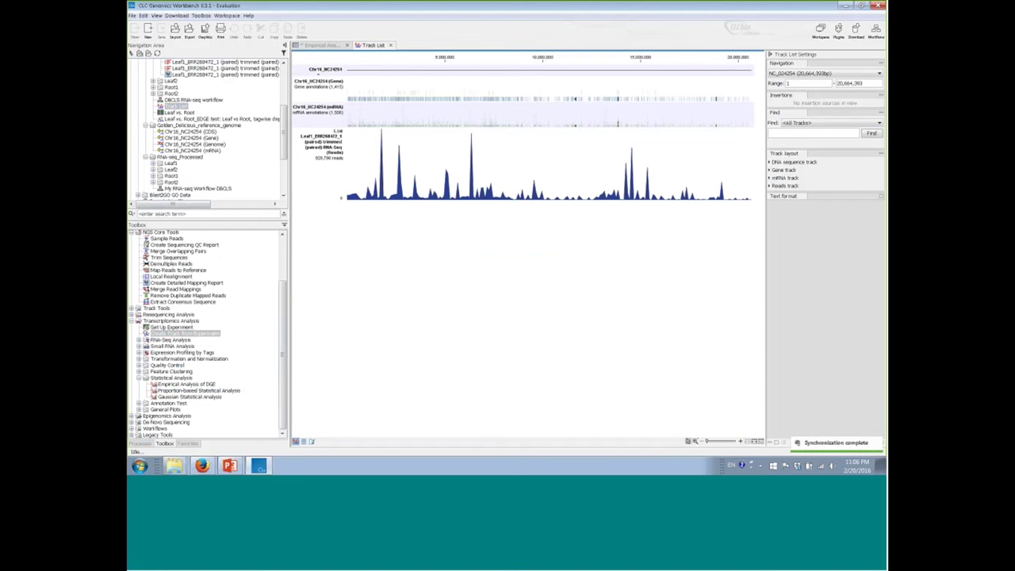
click(173, 119)
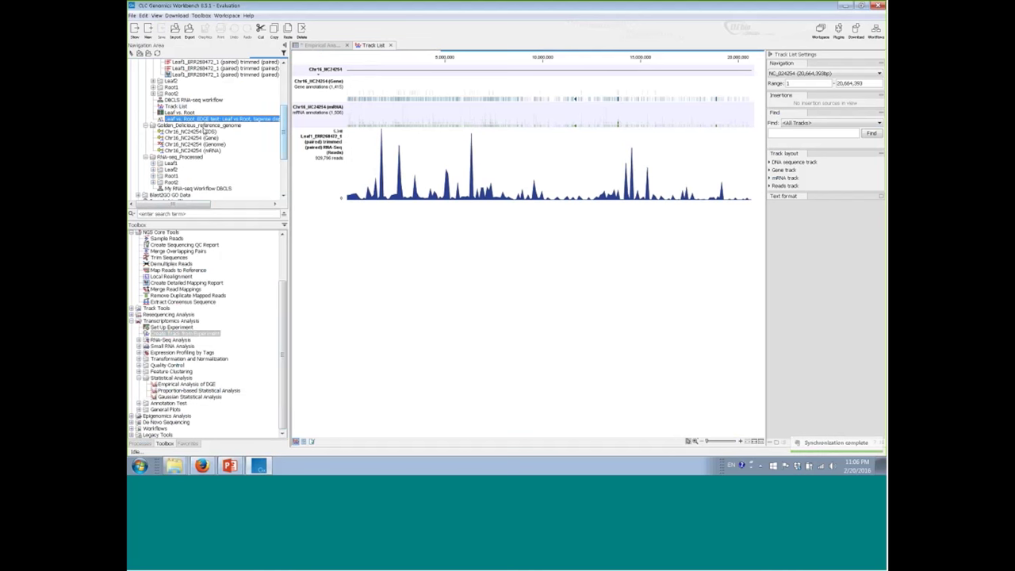
drag(206, 119, 476, 215)
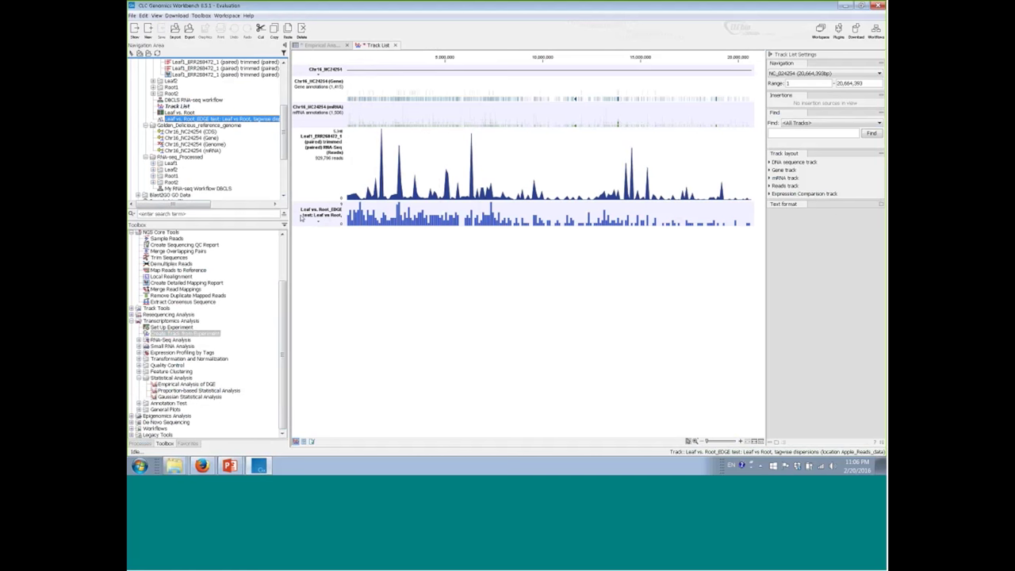
- Open the comparison track's table below the track view and jump to the gene in the region starting at 115403
double_click(317, 217)
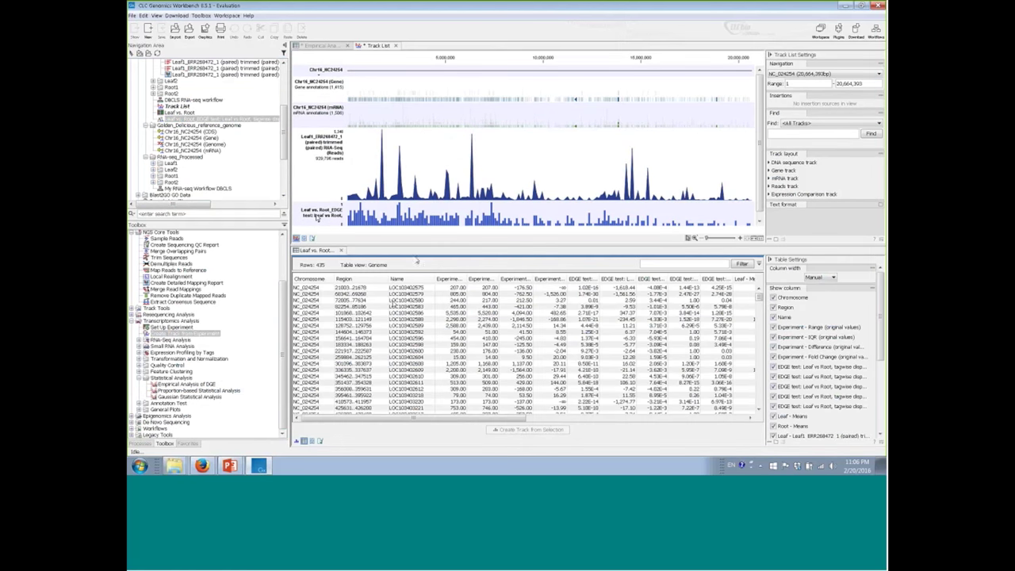
drag(422, 246, 415, 270)
mouse_move(331, 426)
mouse_down()
mouse_move(387, 426)
mouse_move(331, 426)
mouse_up()
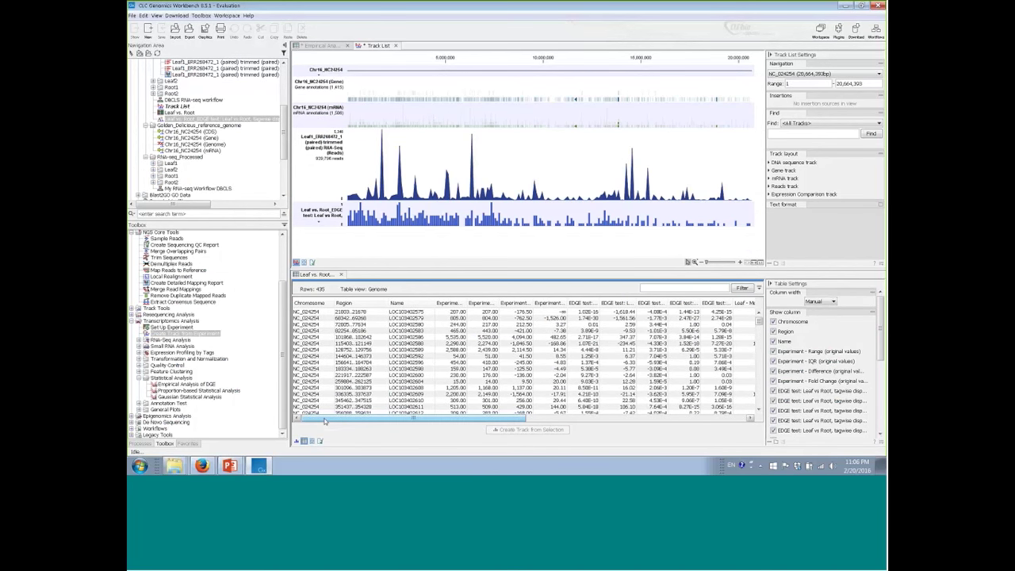
click(329, 344)
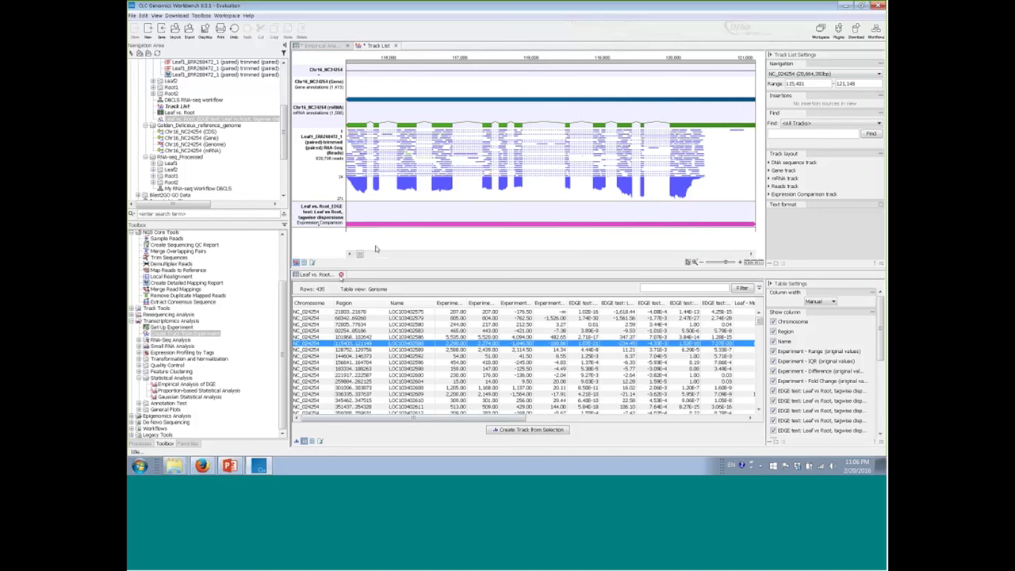
- Close the comparison table and the track list, discarding the changes
key(ctrl+w)
key(ctrl+w)
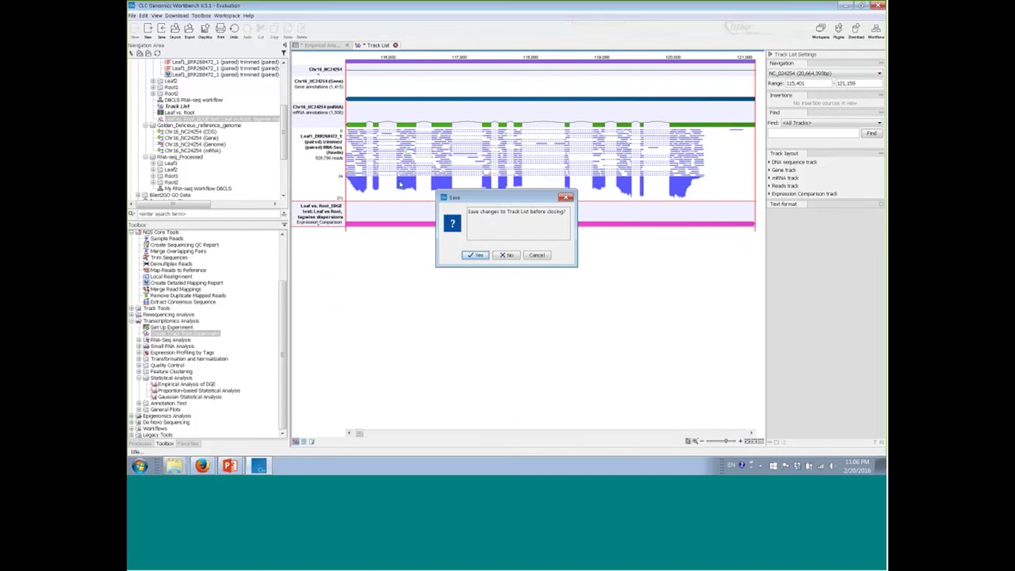
click(508, 255)
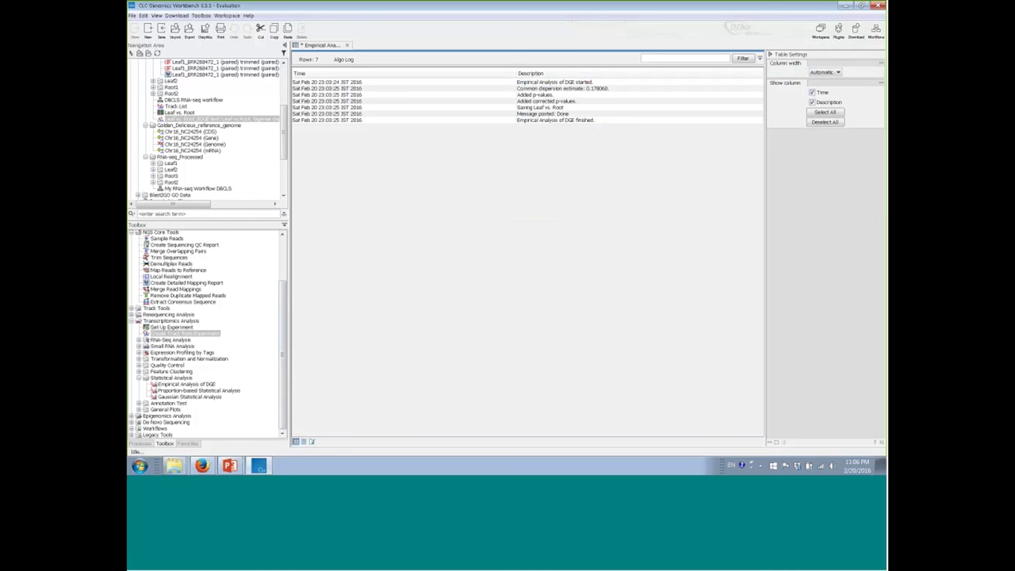
- Start the Create Track List tool and add the Chr16_NC24254 Genome, Gene and mRNA tracks to the selection
click(131, 310)
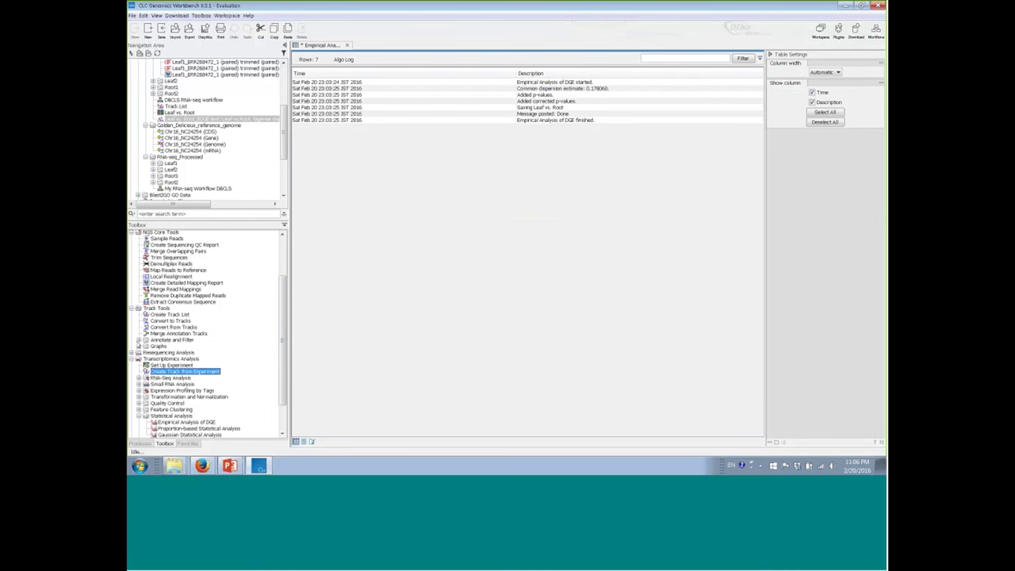
click(168, 320)
click(170, 316)
double_click(180, 318)
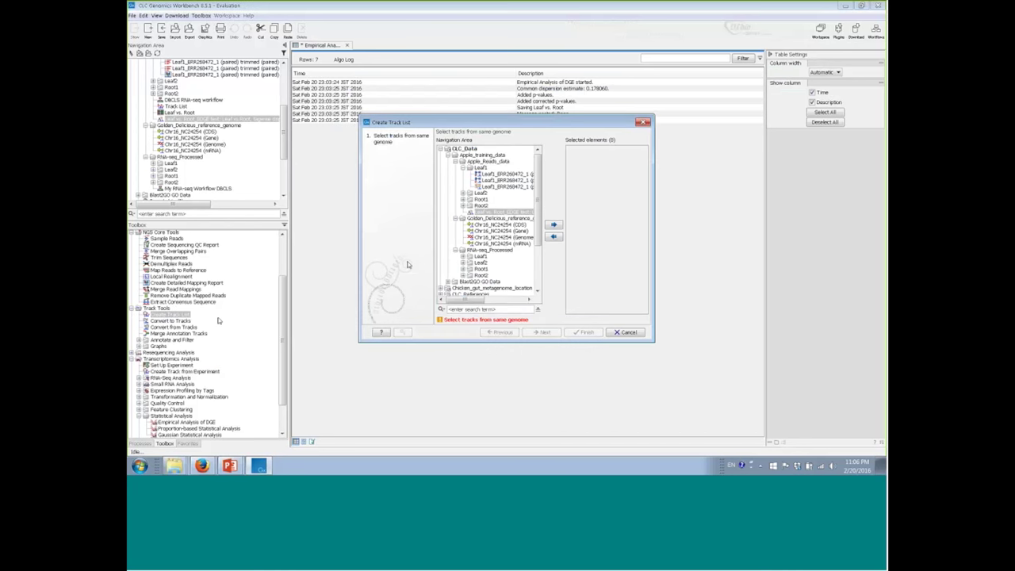
drag(650, 343, 701, 385)
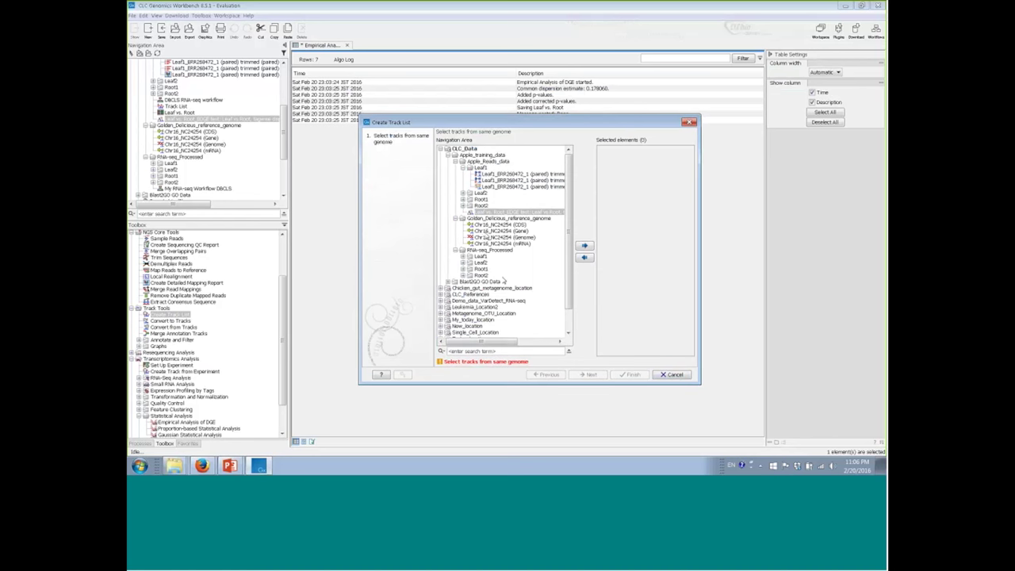
click(506, 238)
click(583, 246)
click(508, 231)
click(584, 248)
click(508, 244)
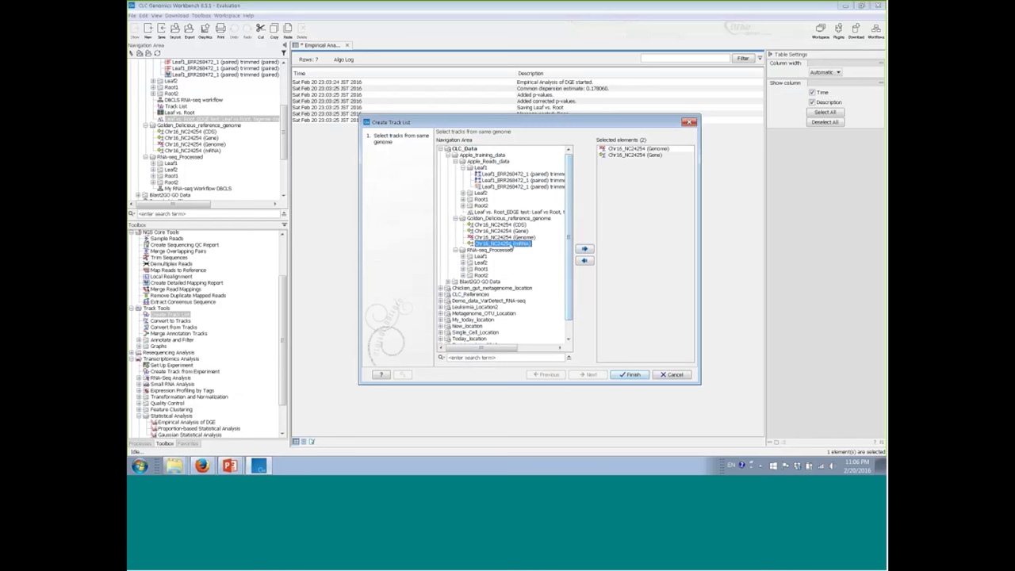
click(585, 249)
- Add the Leaf1_ERR268472_1 reads track and the Root1_ERR493429_1 reads track to the track list selection
click(519, 186)
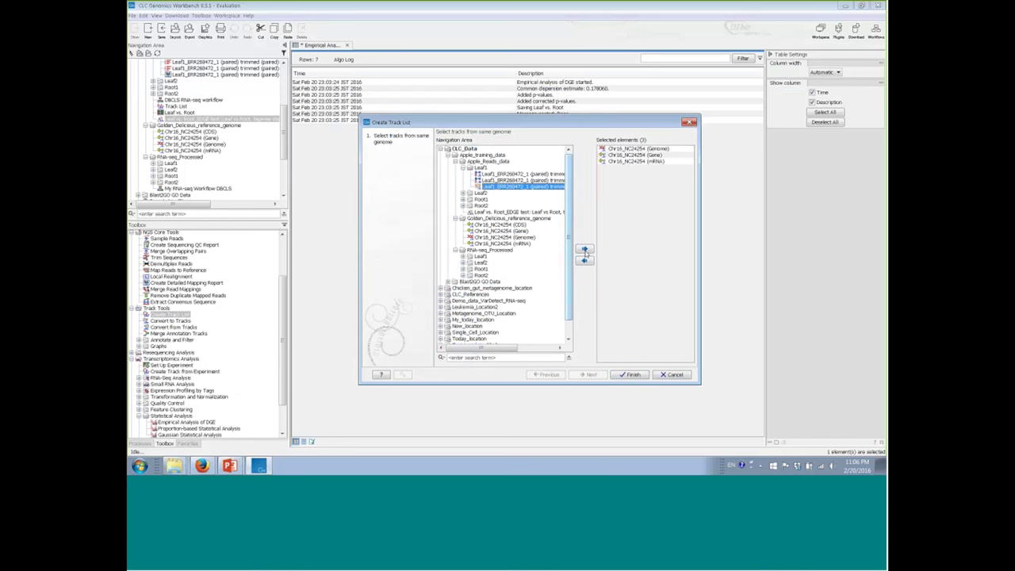
click(585, 248)
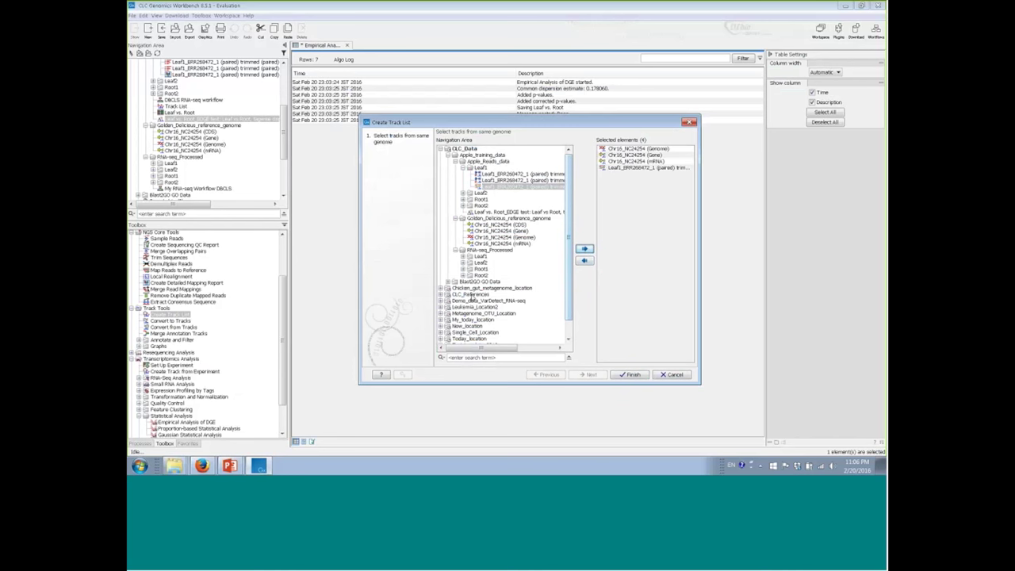
click(463, 269)
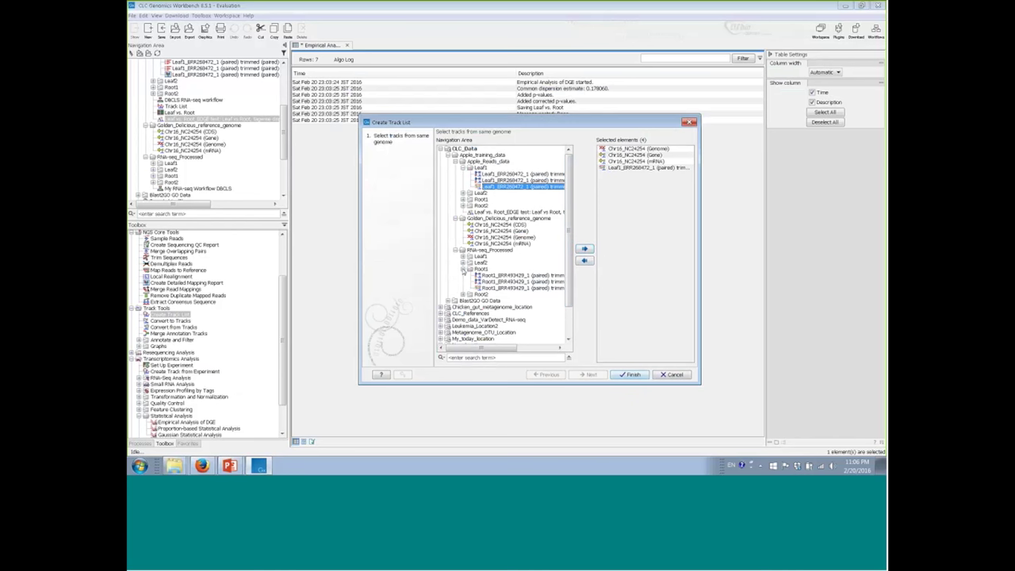
ctrl+click(477, 288)
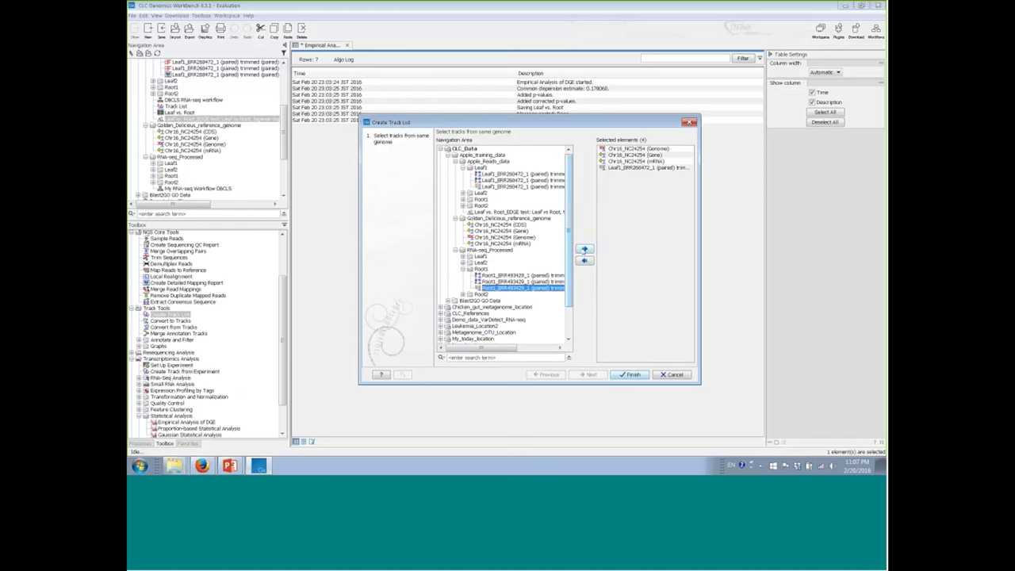
click(584, 250)
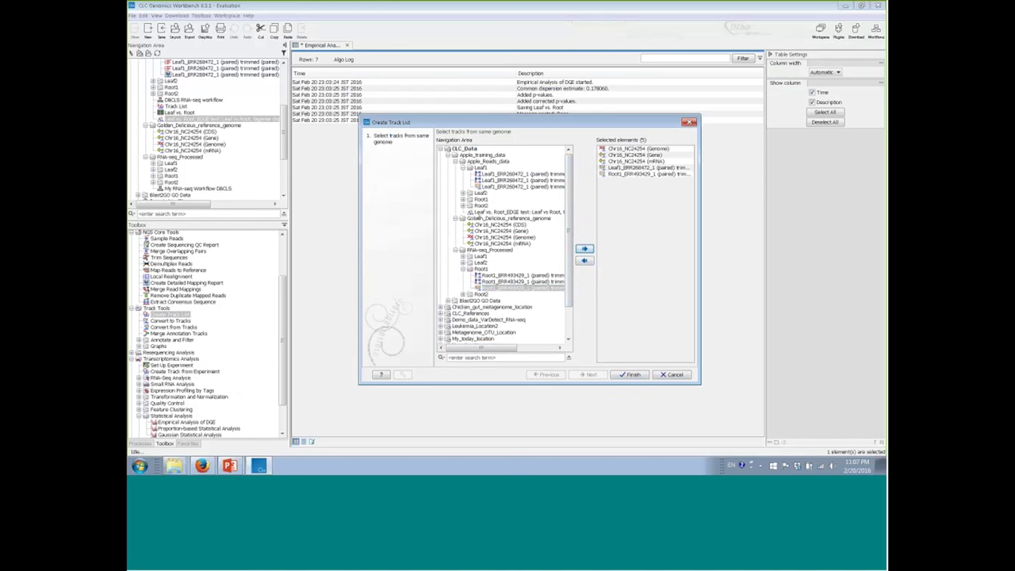
- Add the Leaf vs. Root EDGE test track to the selection and create the track list
click(508, 212)
mouse_move(477, 349)
mouse_down()
mouse_move(524, 354)
mouse_move(476, 352)
mouse_up()
click(584, 249)
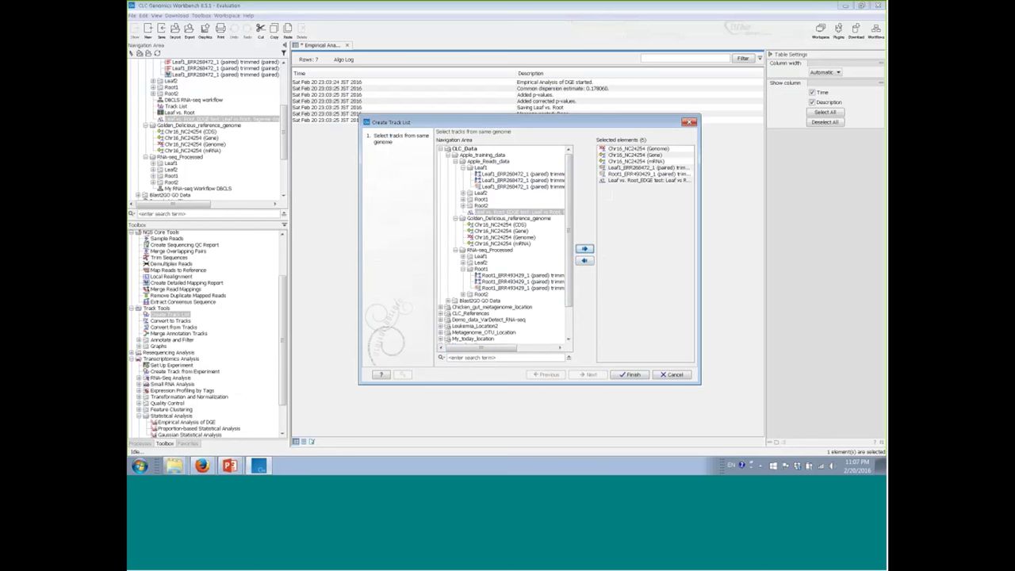
click(630, 375)
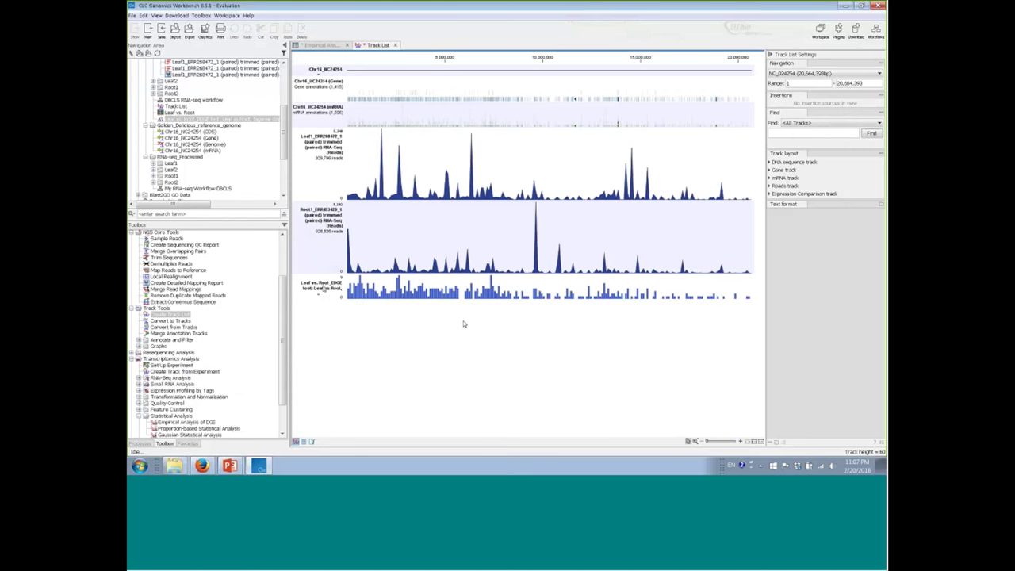
- Open the earlier saved Track List, add the Root1 reads track from RNA-seq_Processed, and close it without saving
double_click(176, 106)
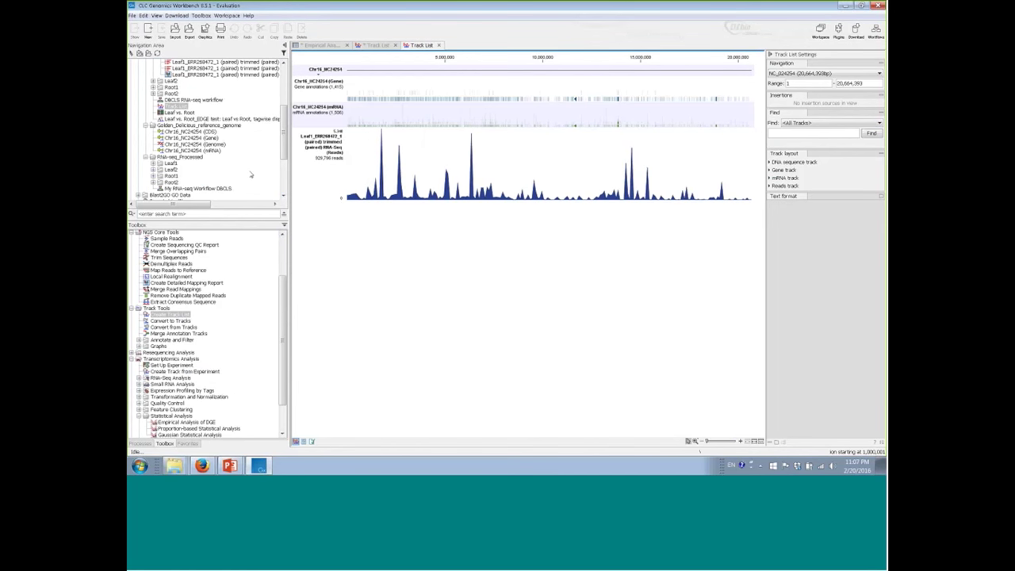
scroll(230, 172, down, 1)
scroll(230, 172, down, 1)
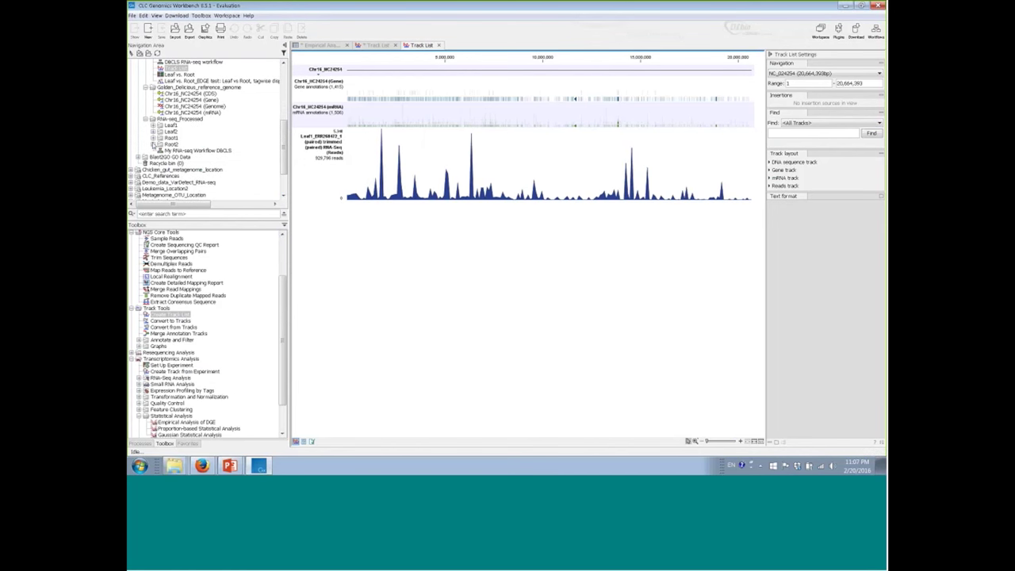
click(154, 144)
click(154, 138)
drag(179, 163, 505, 283)
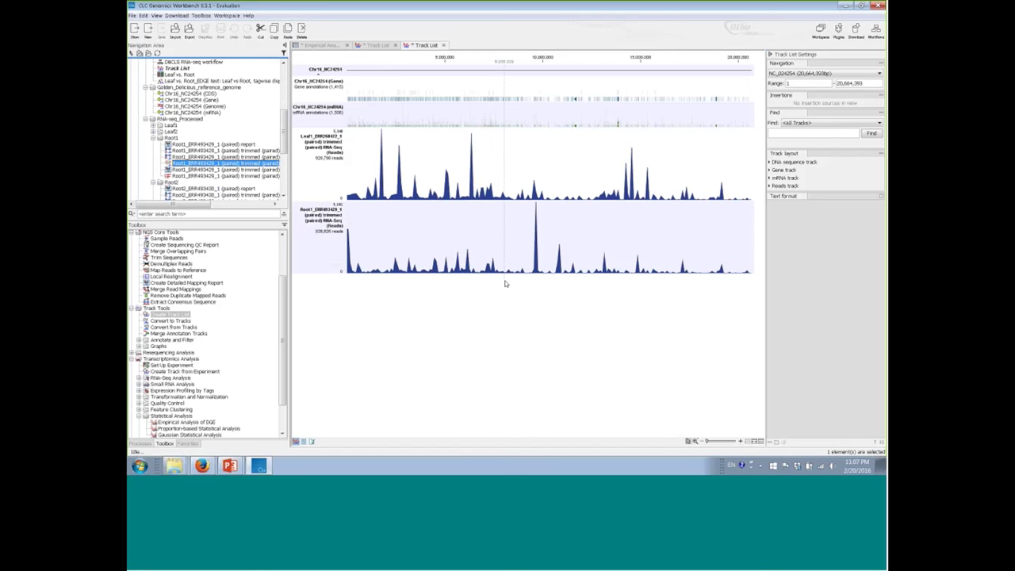
click(444, 45)
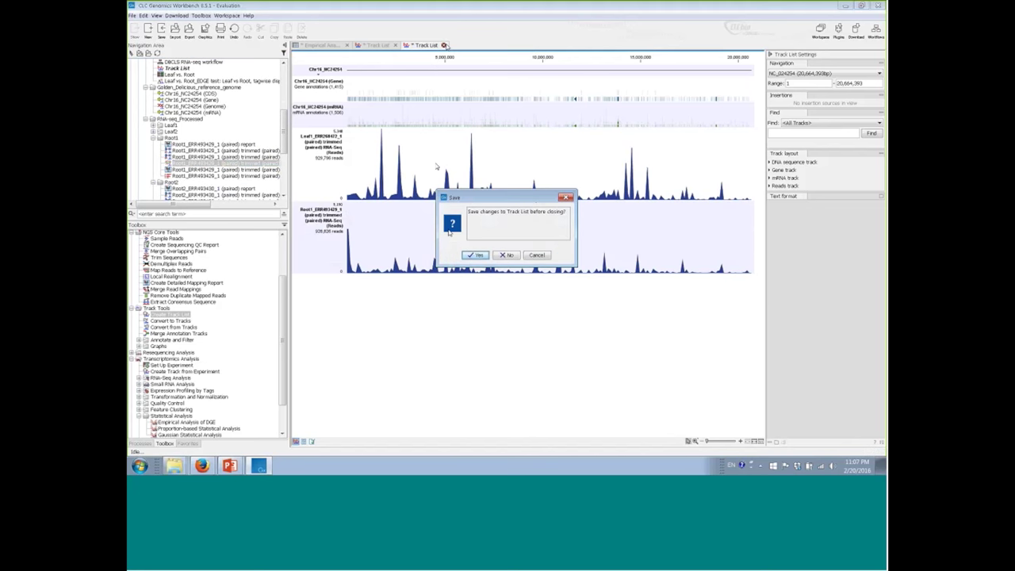
click(505, 255)
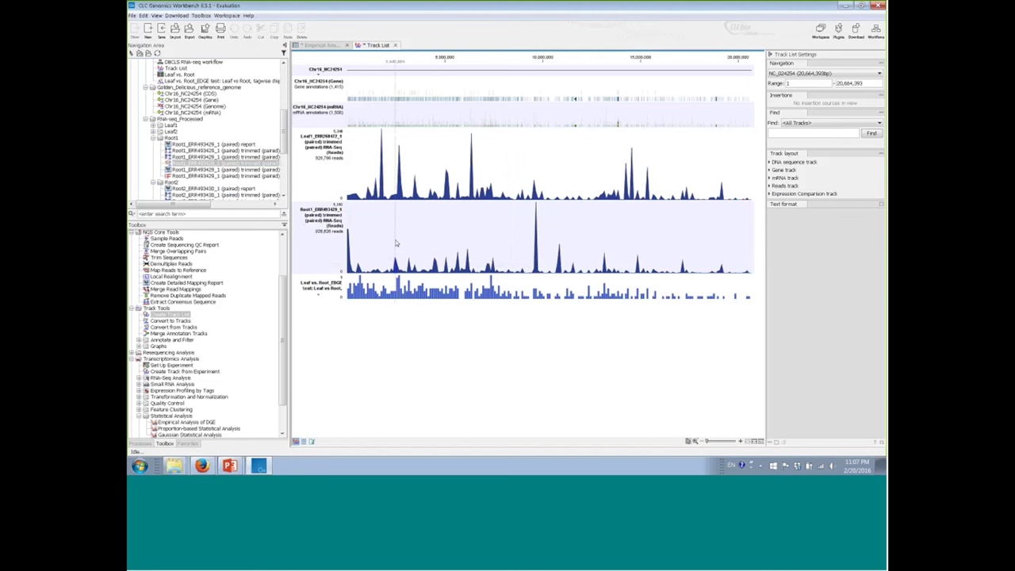
- Reduce the heights of the Root1 and Leaf1 reads tracks and open the comparison track's table below the track view
drag(324, 272, 326, 266)
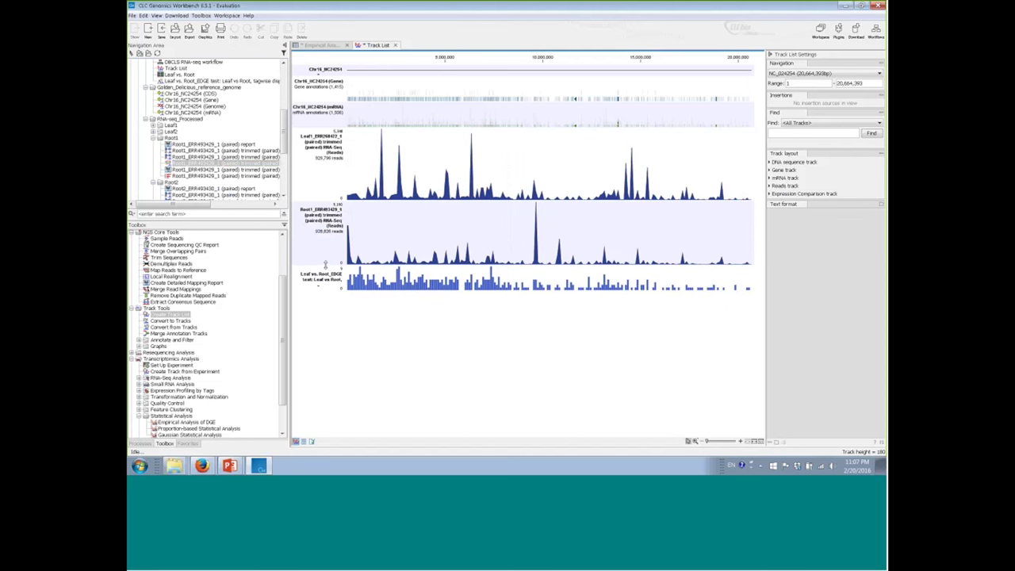
drag(313, 202, 314, 187)
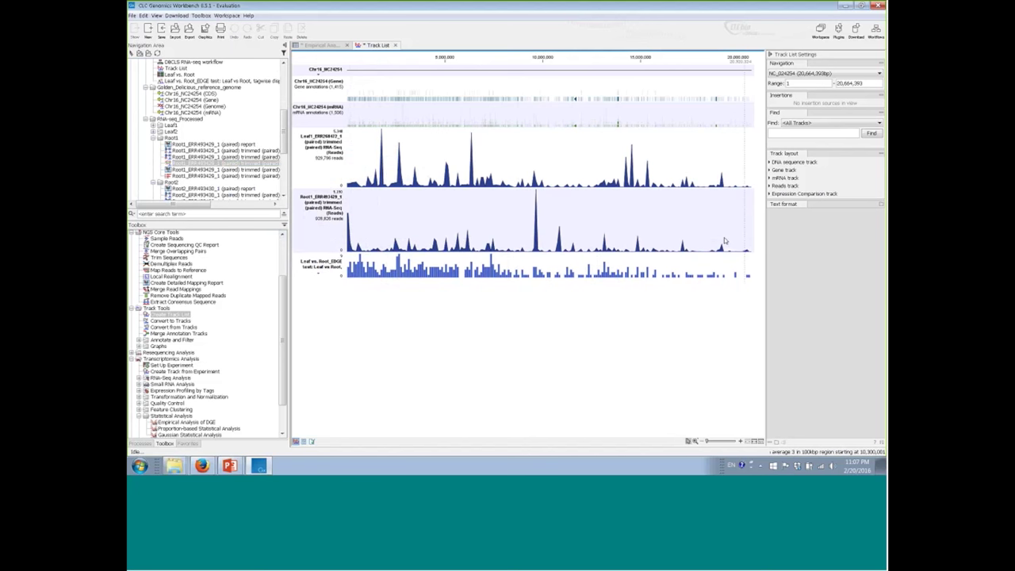
double_click(322, 270)
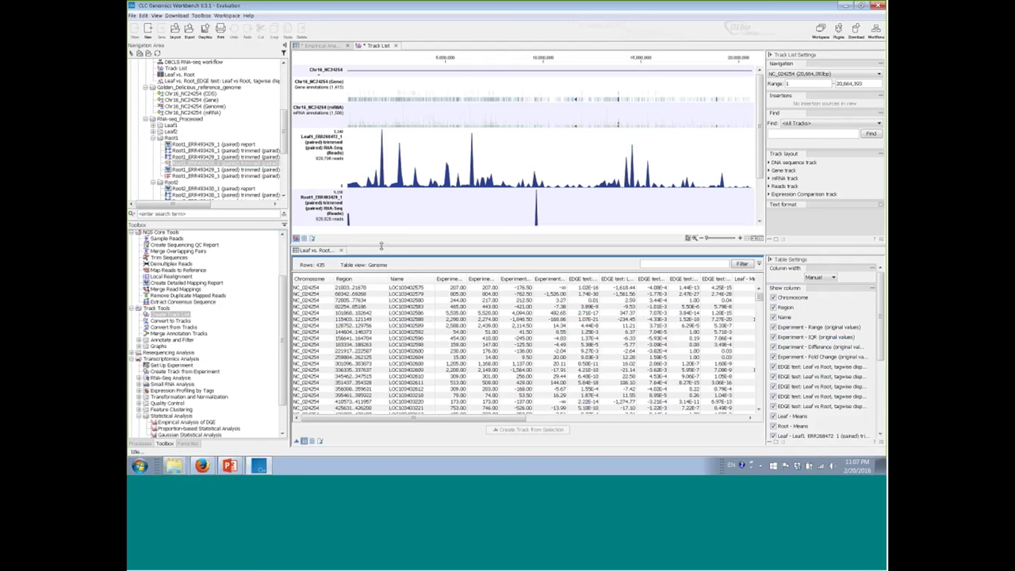
scroll(358, 228, down, 2)
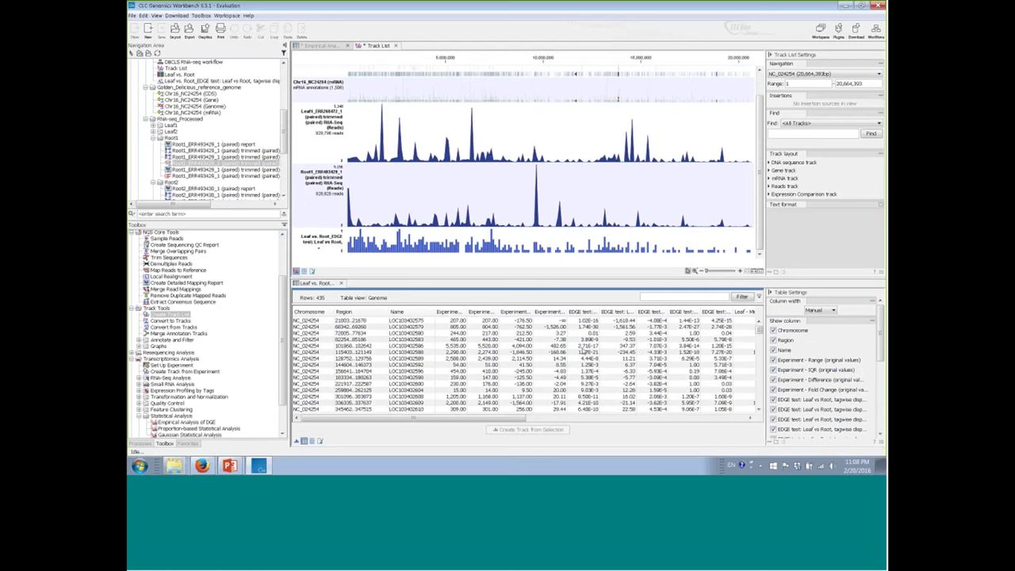
- Widen the last EDGE test column, just before Leaf - Means, and sort the comparison table by it in ascending order
drag(495, 418, 546, 429)
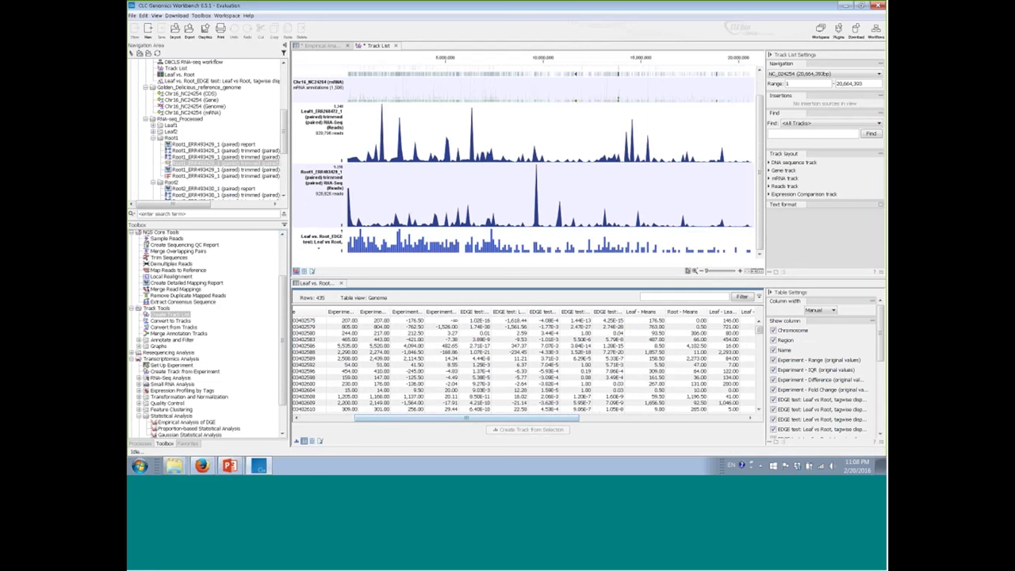
drag(623, 310, 664, 312)
click(613, 313)
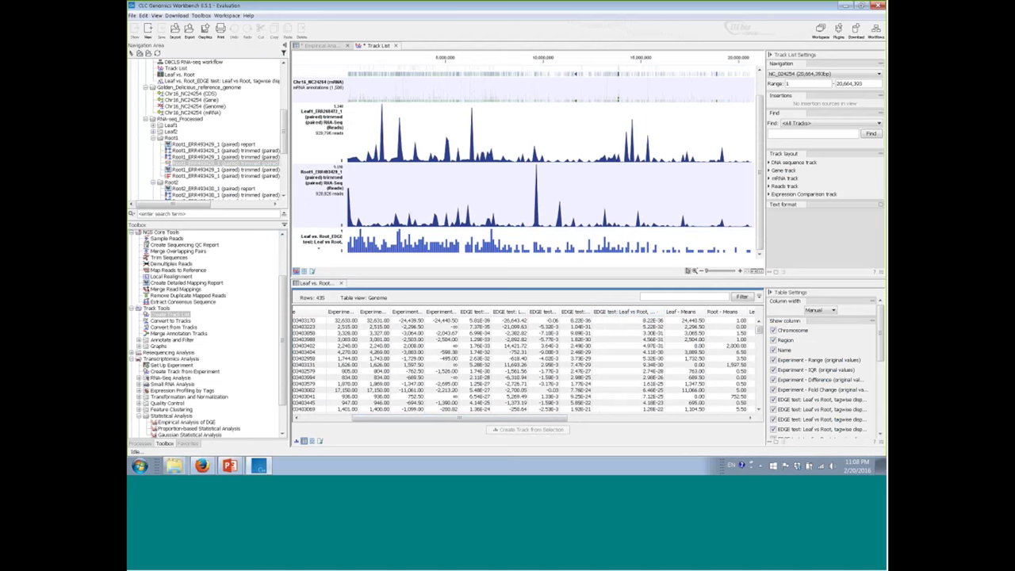
- Zoom the tracks to a top-ranked gene and select another one to compare the Leaf1 and Root1 read coverage
click(481, 339)
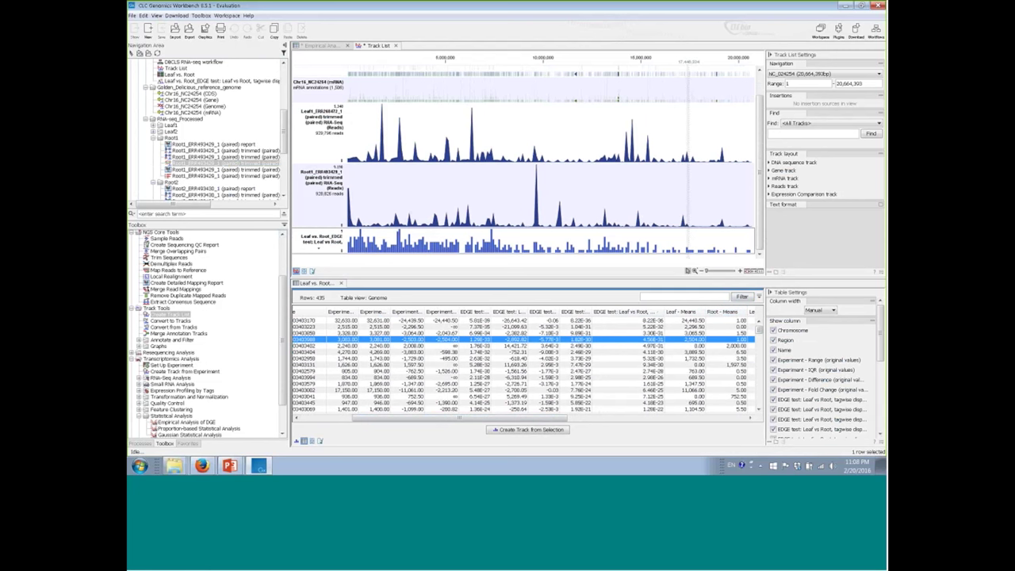
click(646, 353)
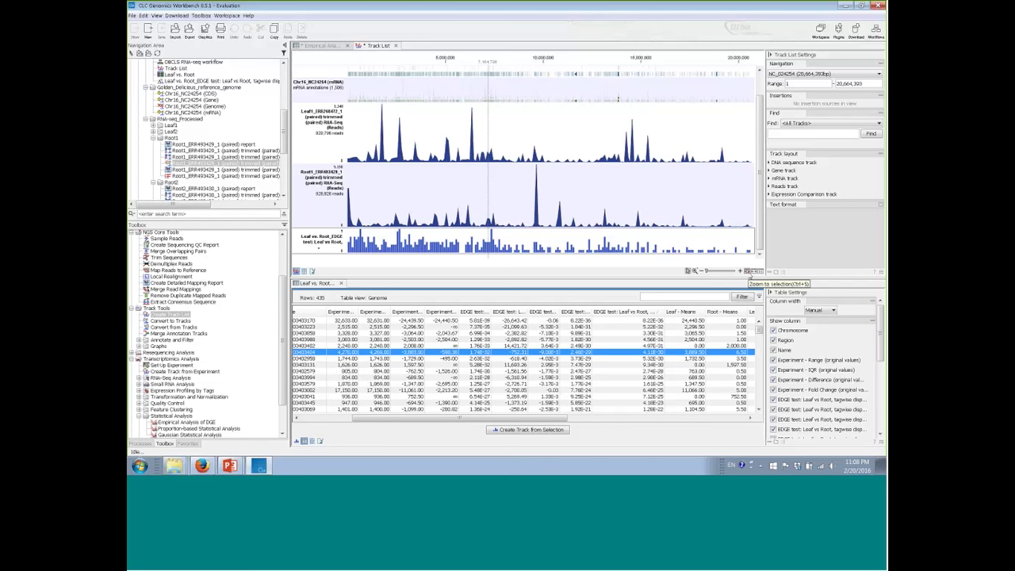
click(749, 271)
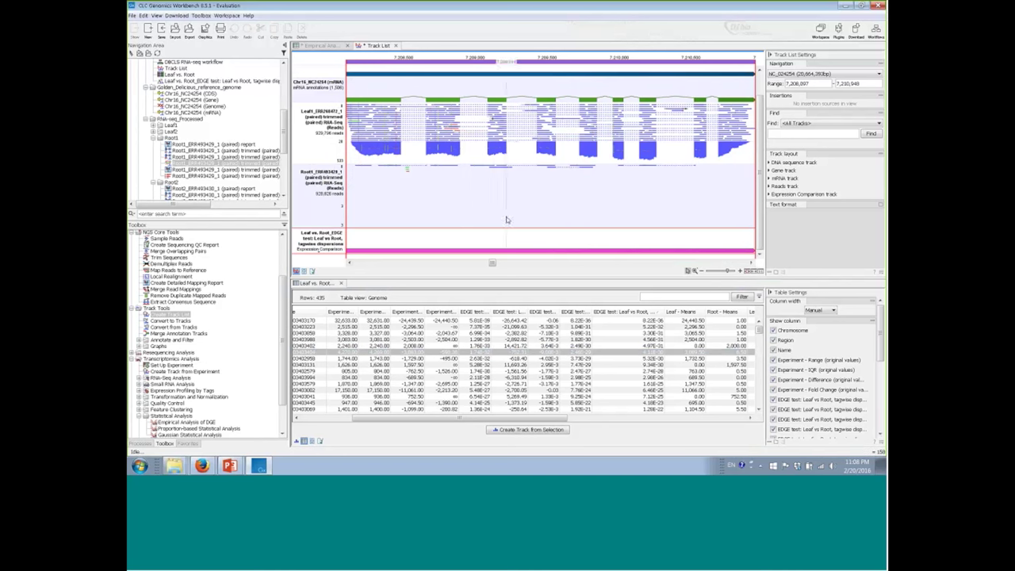
click(643, 365)
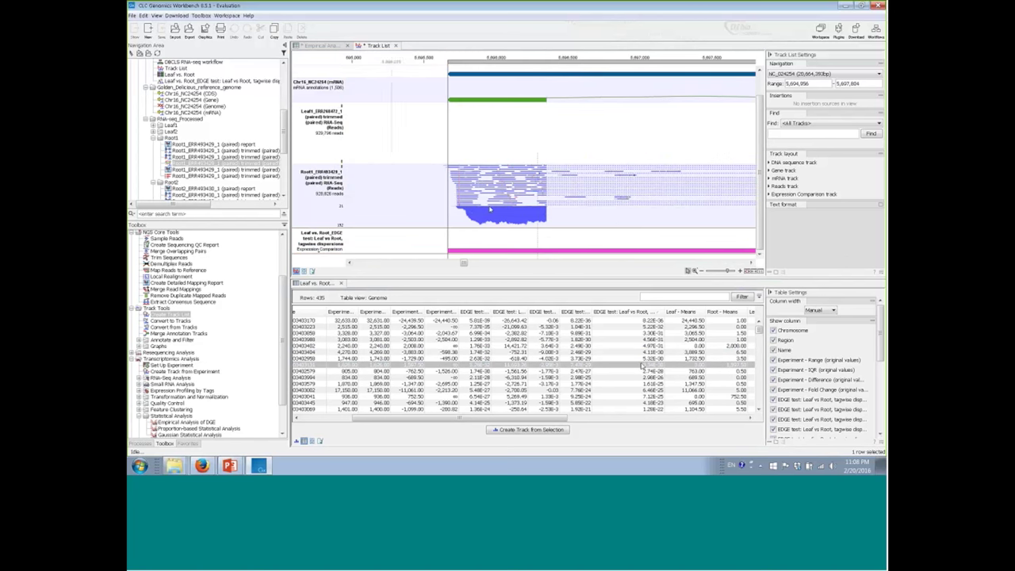
- Follow the selected gene's Root1 coverage along the chromosome and select a gene further down the comparison table to compare read coverage
click(751, 262)
click(751, 262)
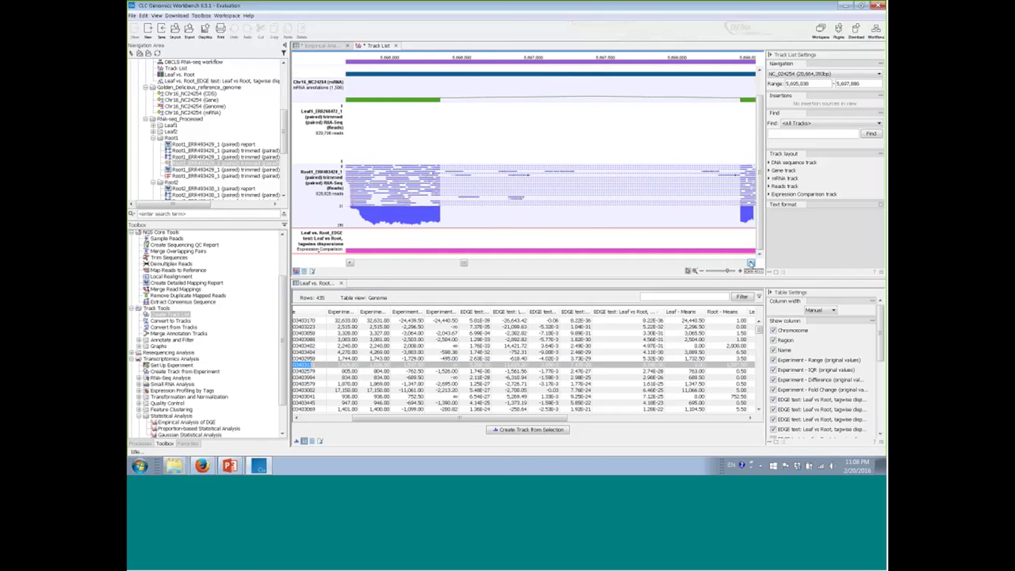
scroll(651, 398, down, 1)
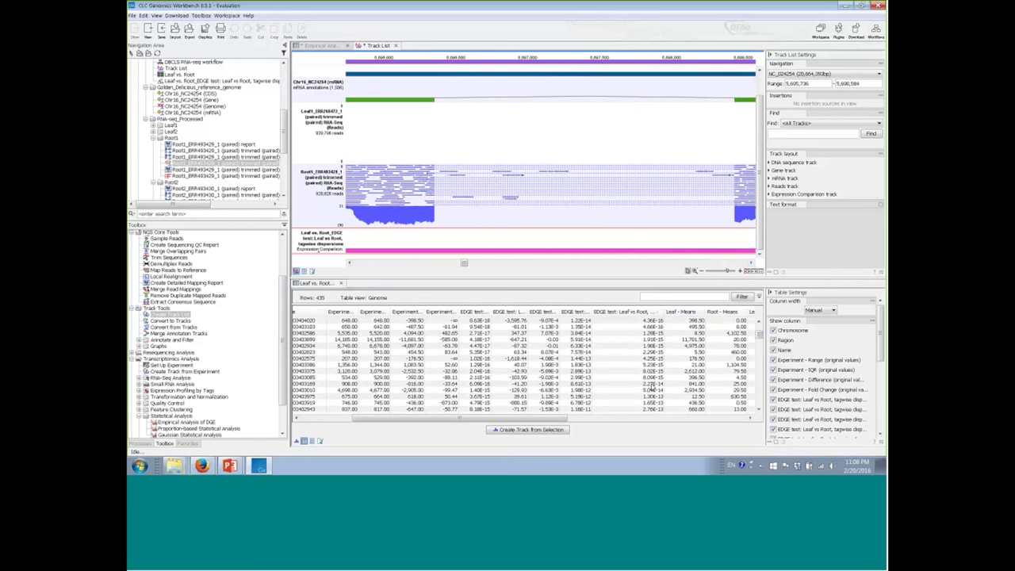
click(651, 386)
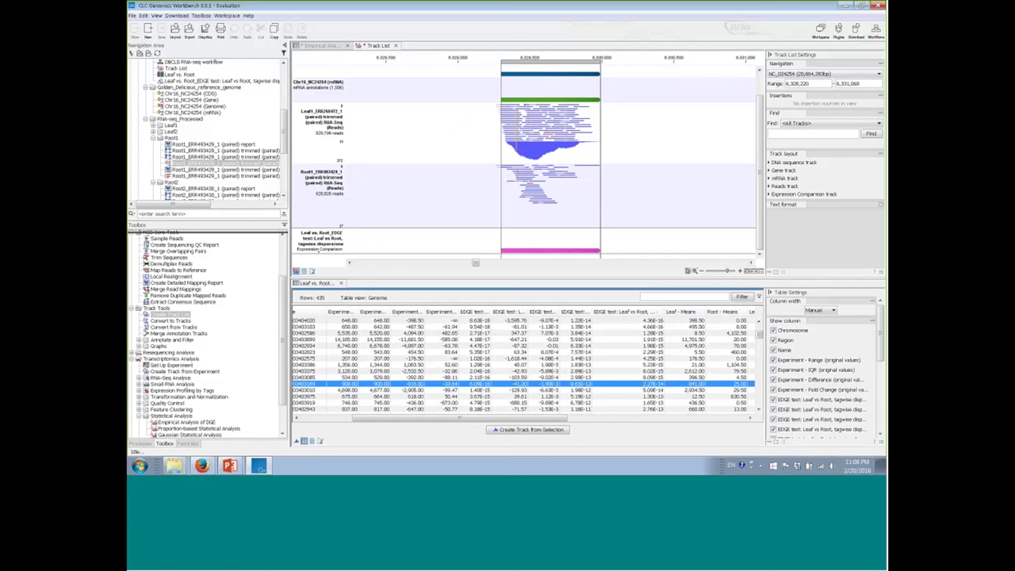
- Enlarge the navigation area and track view, and add the Leaf2 and Root2 reads tracks from RNA-seq_Processed to the Track List
drag(206, 220, 206, 277)
drag(373, 278, 374, 330)
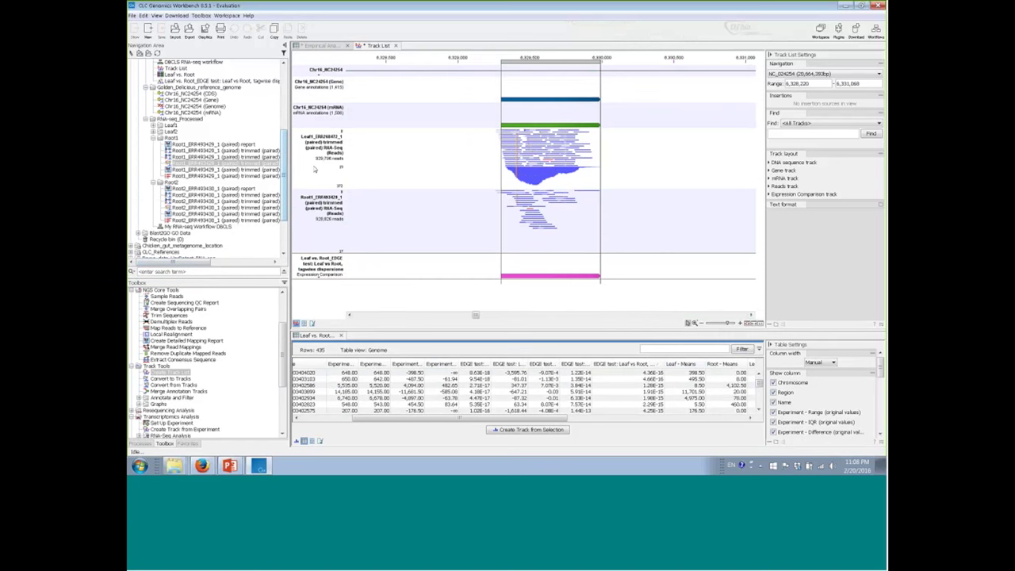
click(155, 132)
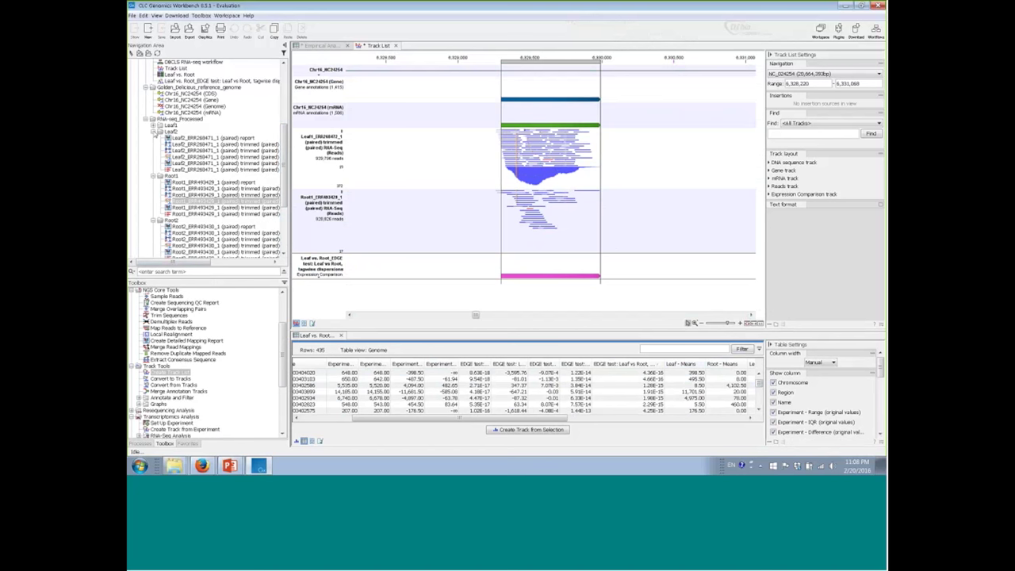
drag(198, 157, 322, 187)
scroll(198, 227, down, 3)
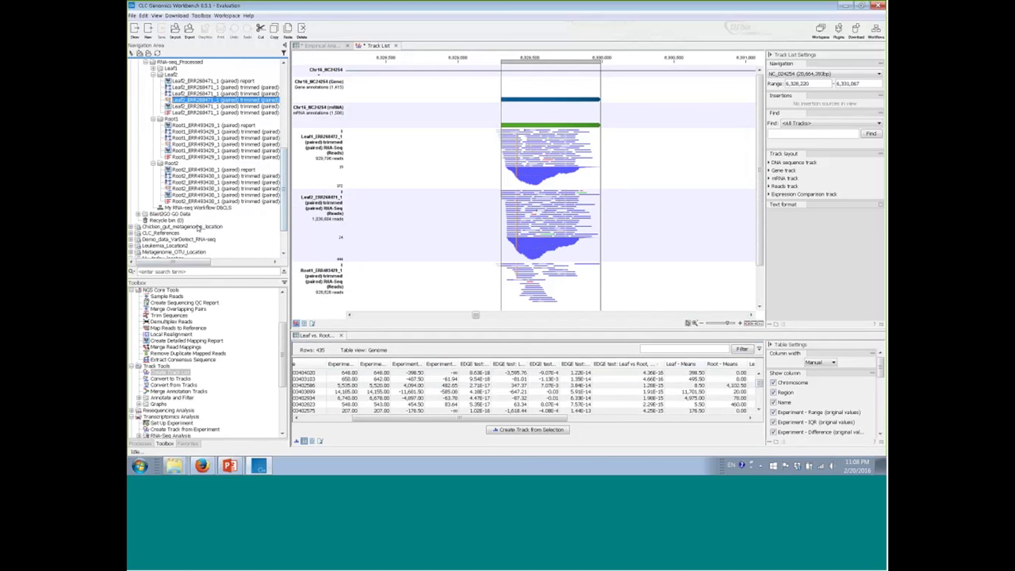
click(214, 188)
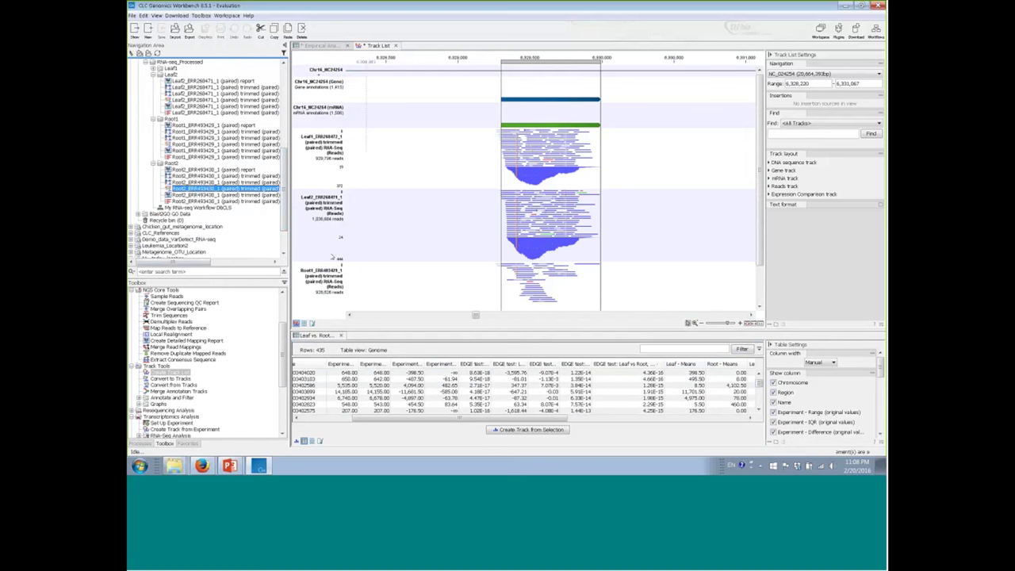
drag(341, 337, 353, 318)
- Reduce the heights of the Leaf and Root reads tracks and restore space for the comparison table below the track view
drag(348, 383, 385, 306)
scroll(384, 309, down, 1)
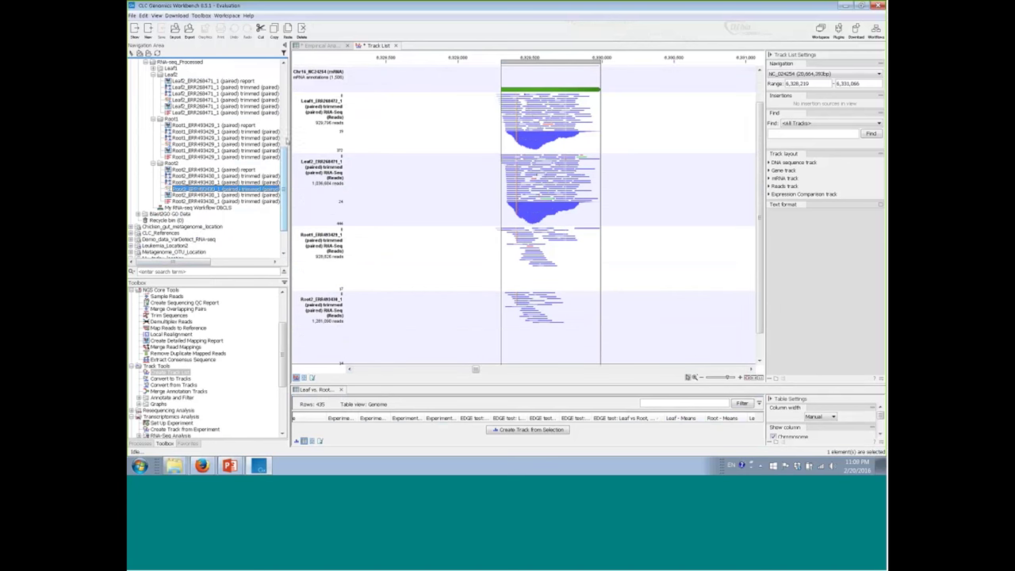
drag(321, 153, 305, 295)
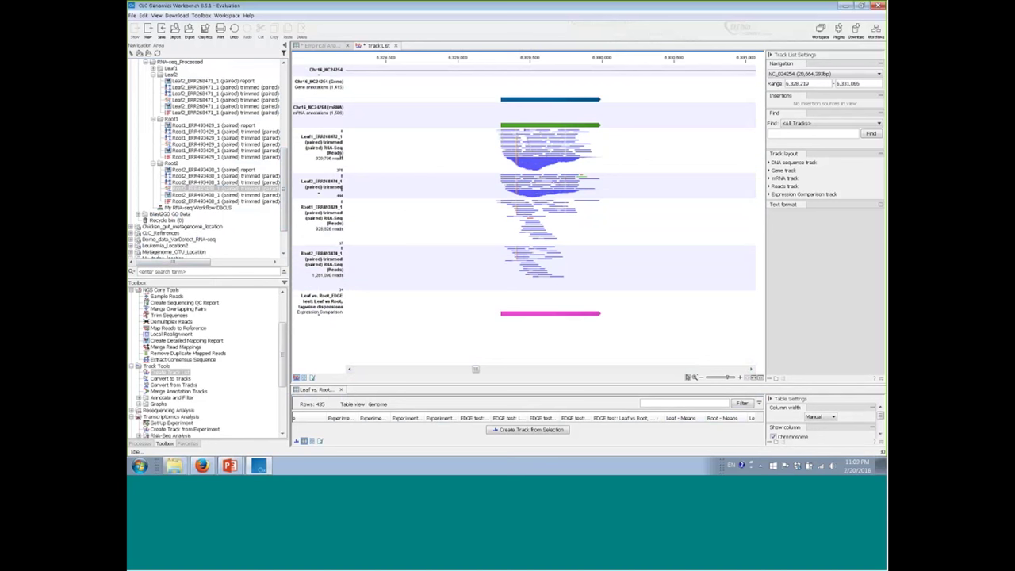
drag(394, 386, 391, 315)
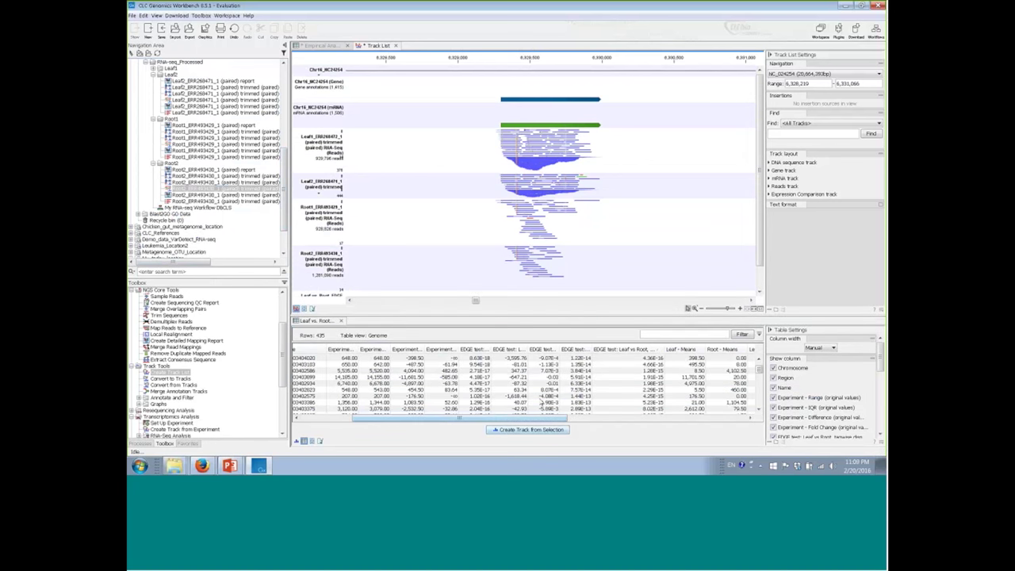
- Select several genes down the comparison table and compare their read coverage across the two Leaf and two Root tracks
click(540, 399)
scroll(539, 389, down, 1)
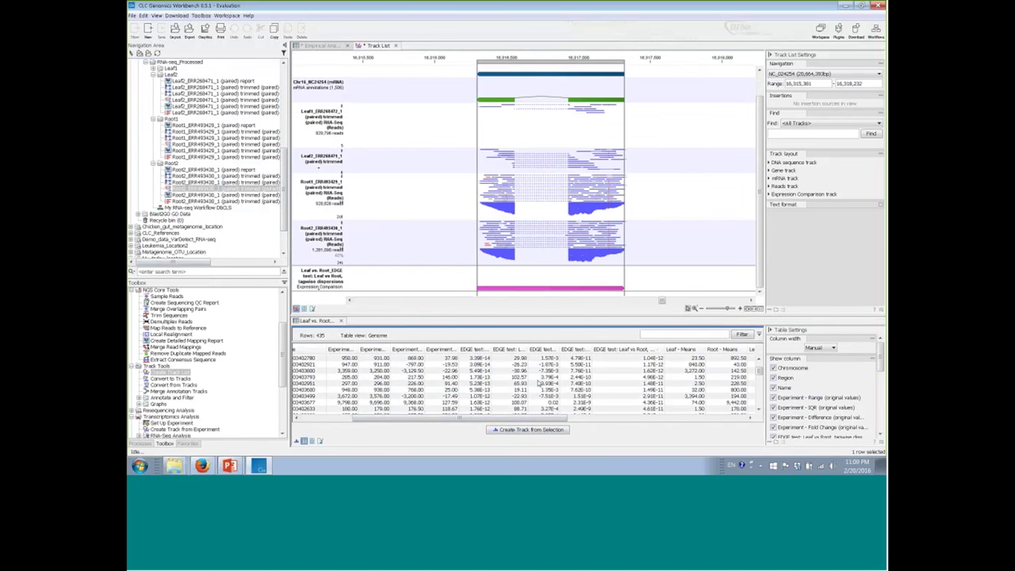
scroll(591, 395, down, 1)
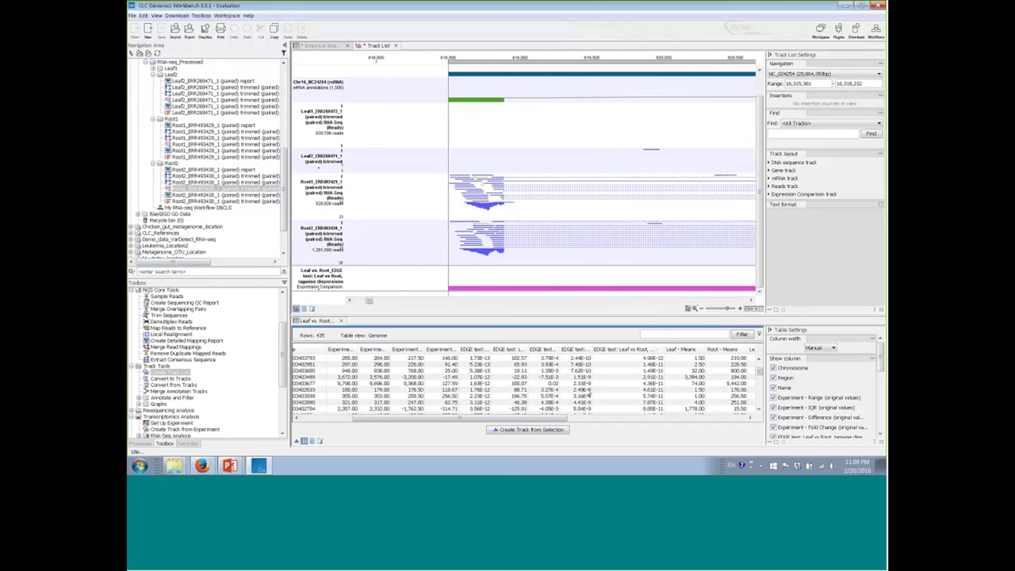
scroll(591, 394, down, 1)
click(591, 395)
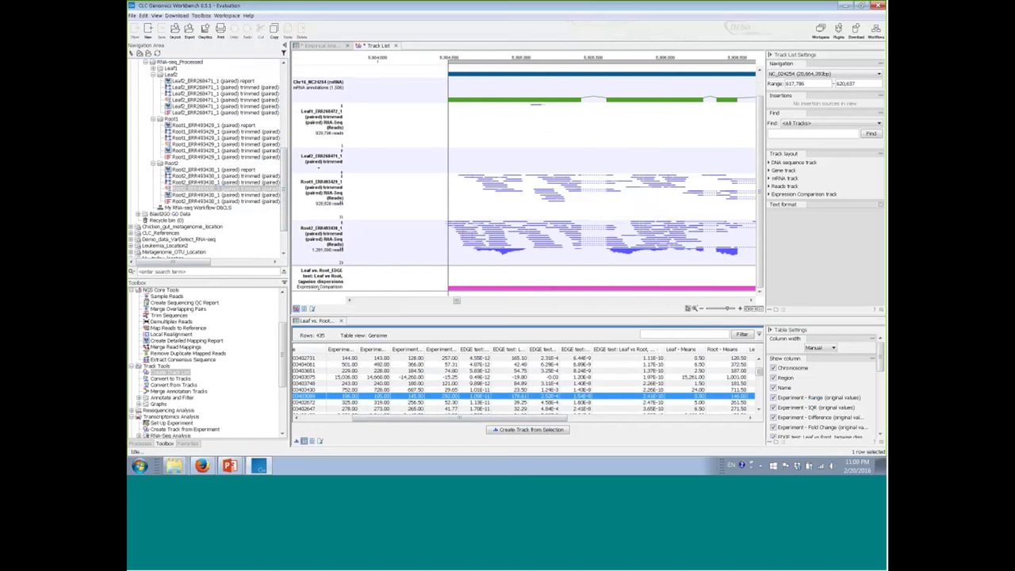
scroll(587, 393, down, 1)
click(583, 397)
scroll(582, 379, down, 1)
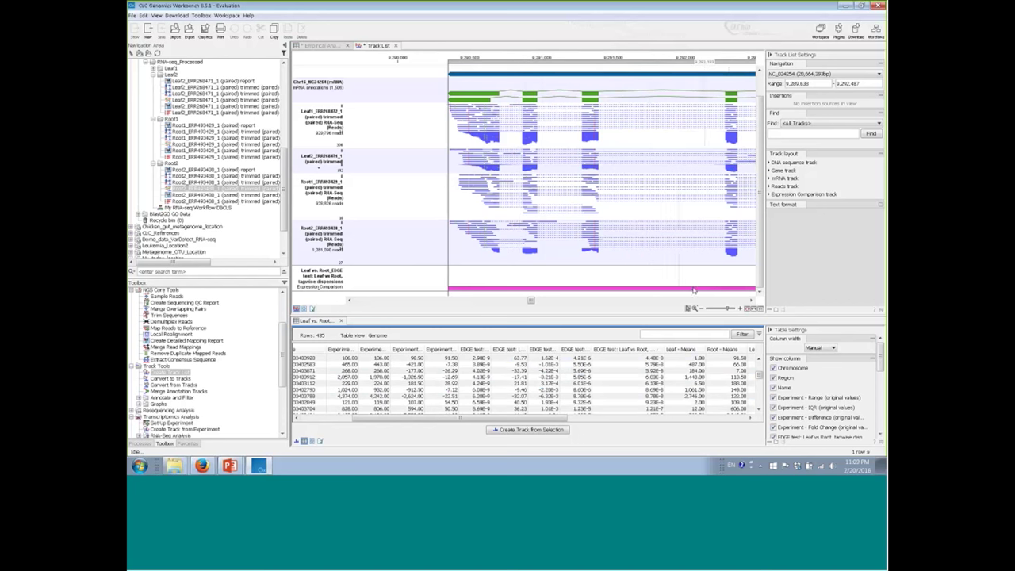
click(750, 301)
drag(750, 301, 750, 302)
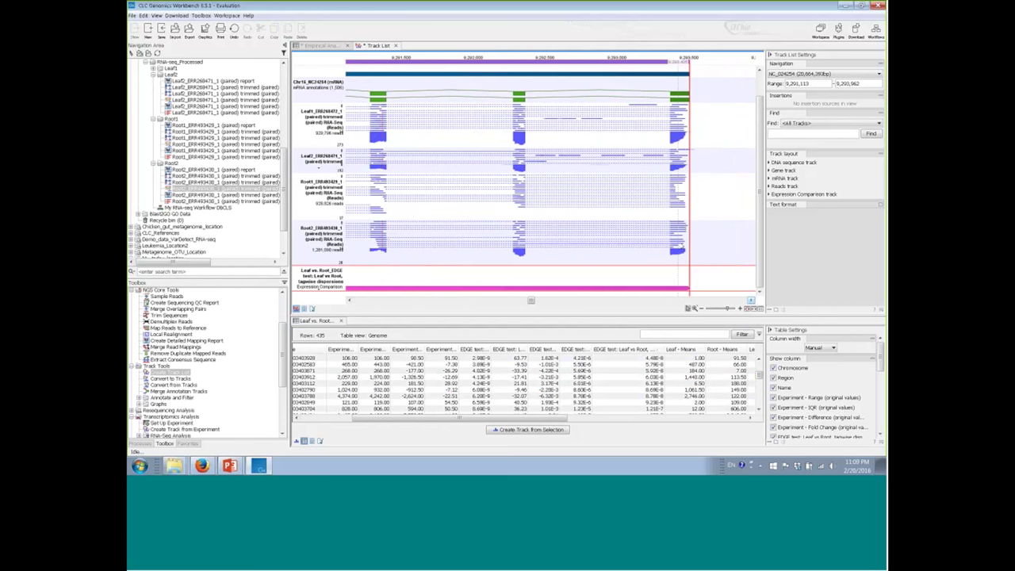
drag(545, 315, 544, 274)
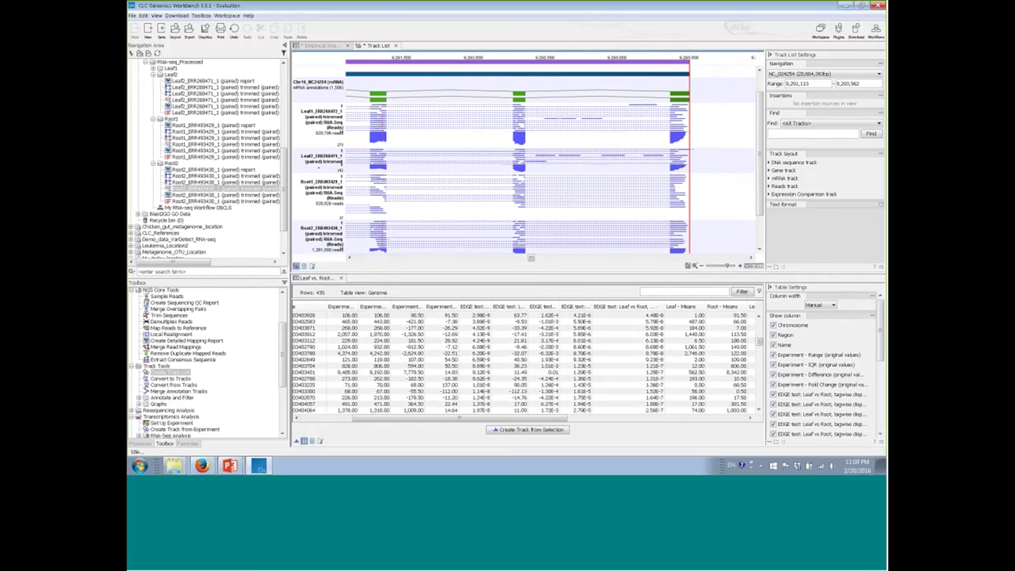
- Switch to the PowerPoint slide show of 20160226_RNA-seq_DBCLS.pptx and advance through the RNA-seq track slides to the closing slide
mouse_move(230, 466)
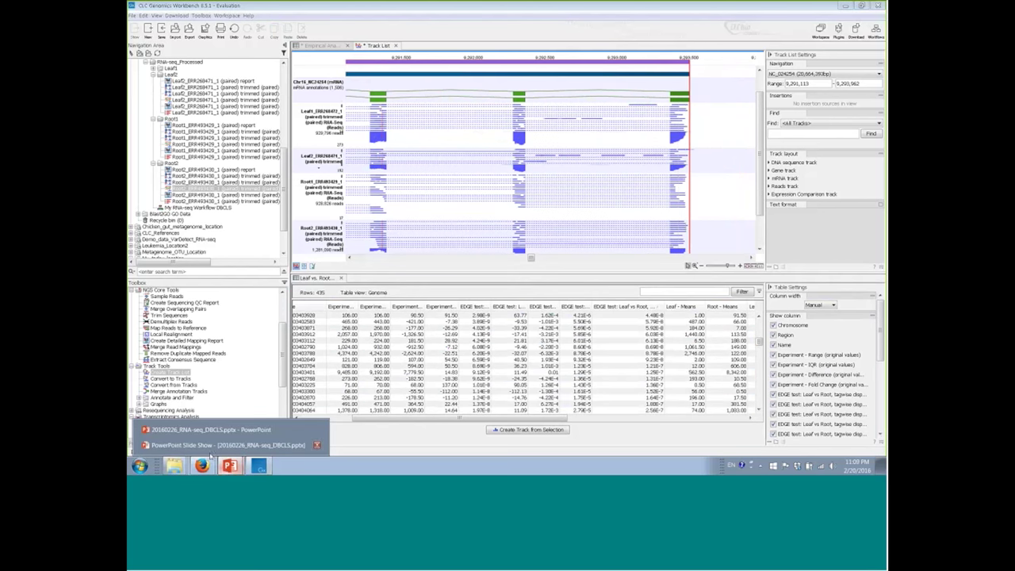
click(208, 447)
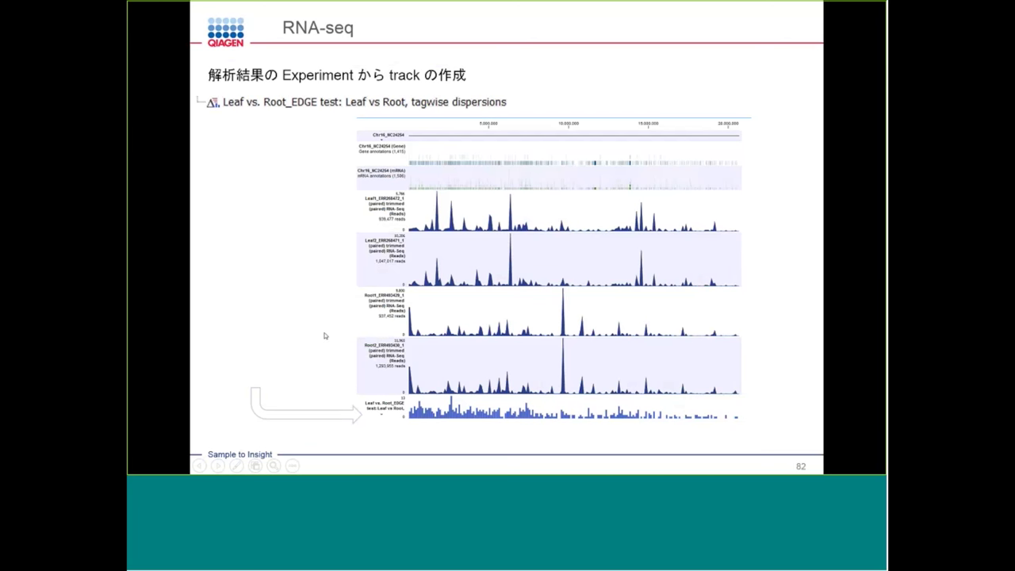
click(333, 364)
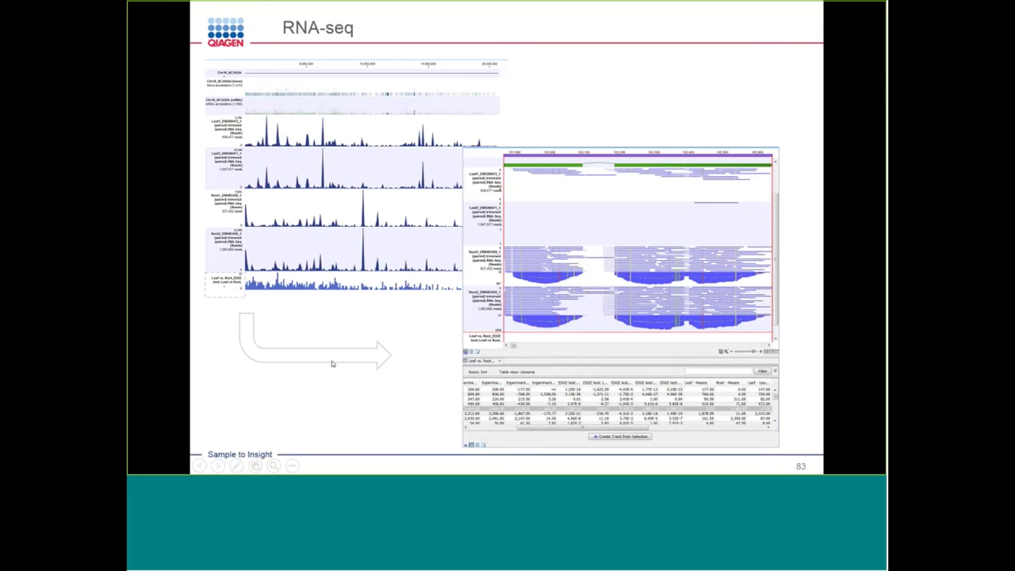
click(325, 426)
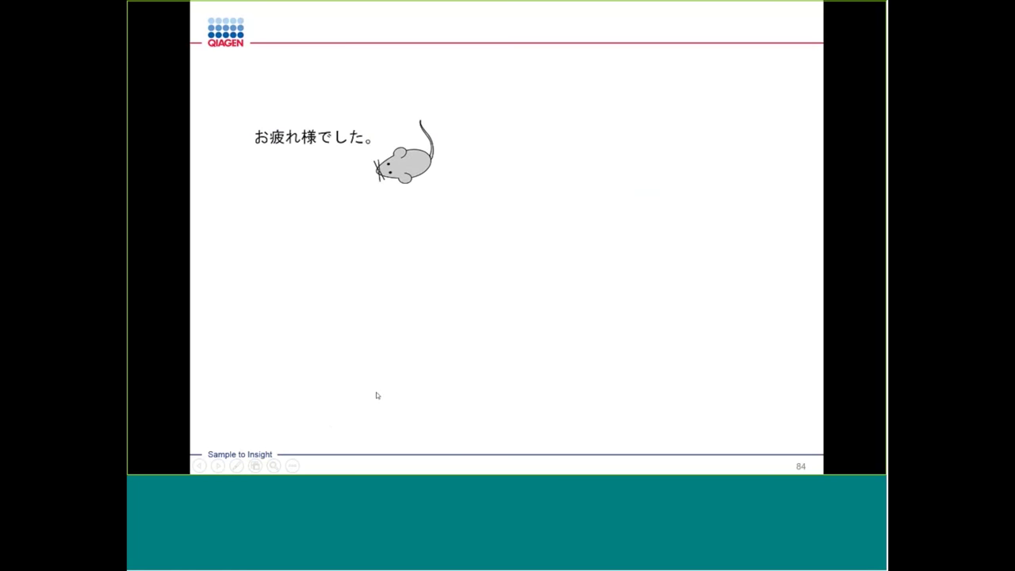
click(388, 359)
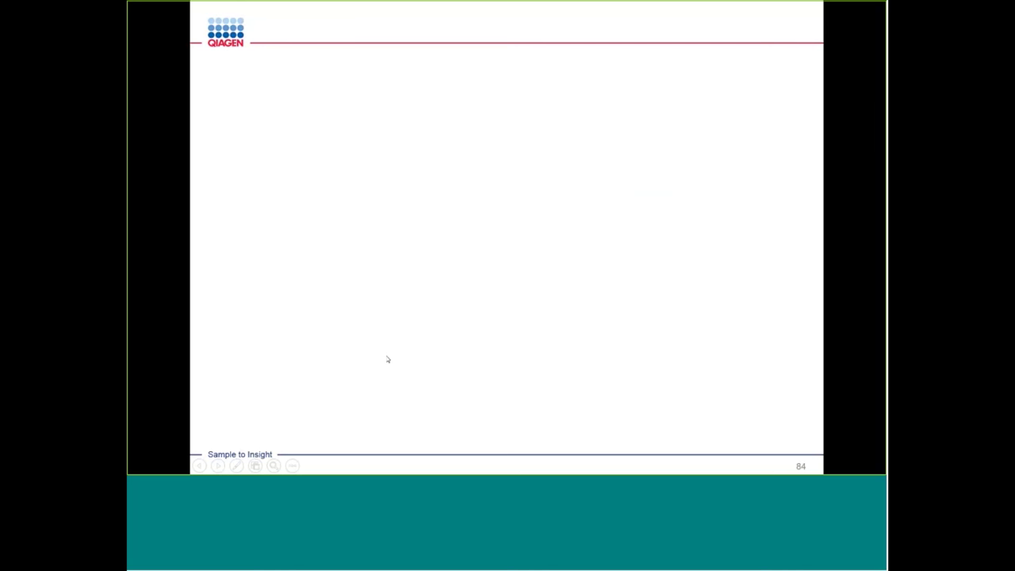